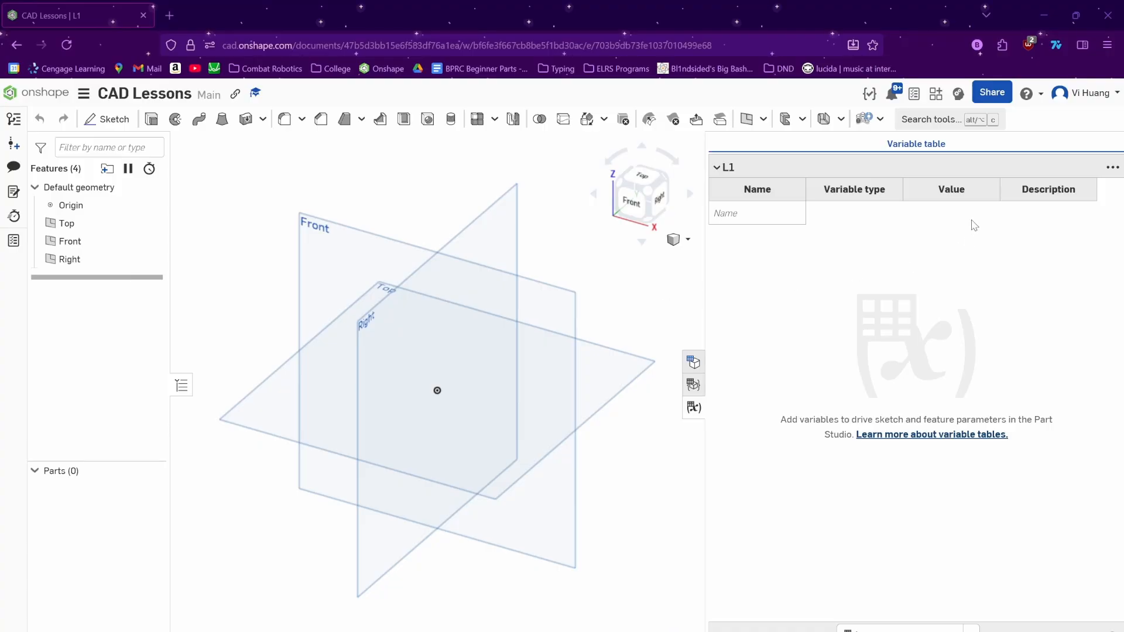
click(958, 188)
click(744, 221)
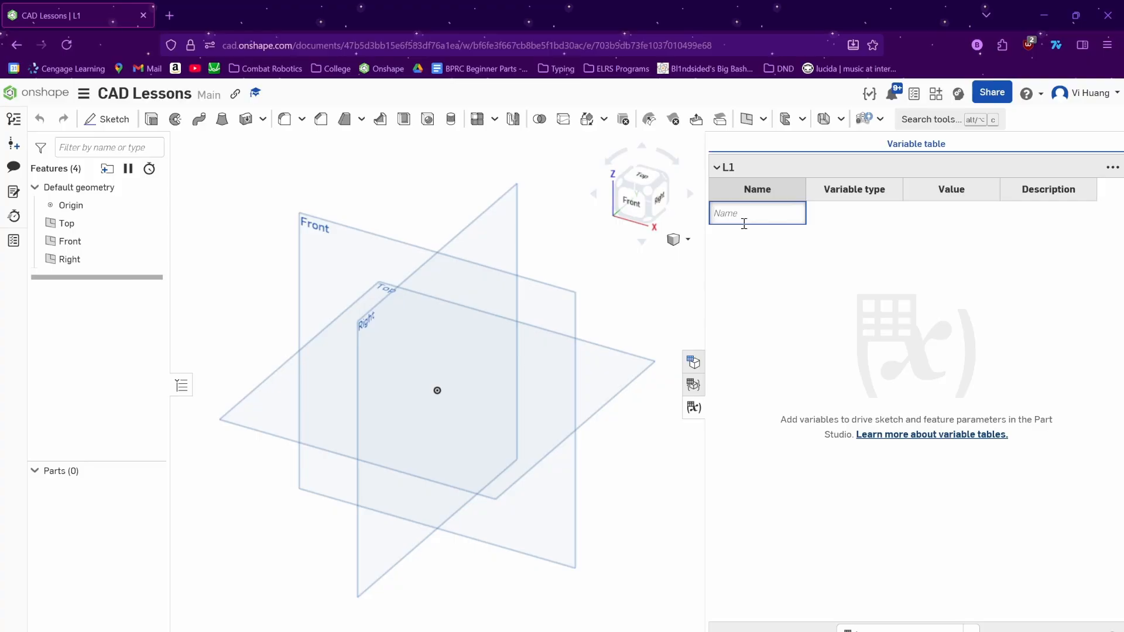
- Start a sketch on the Front plane and draw a center-point rectangle about 39 mm tall, centred on the origin
click(104, 120)
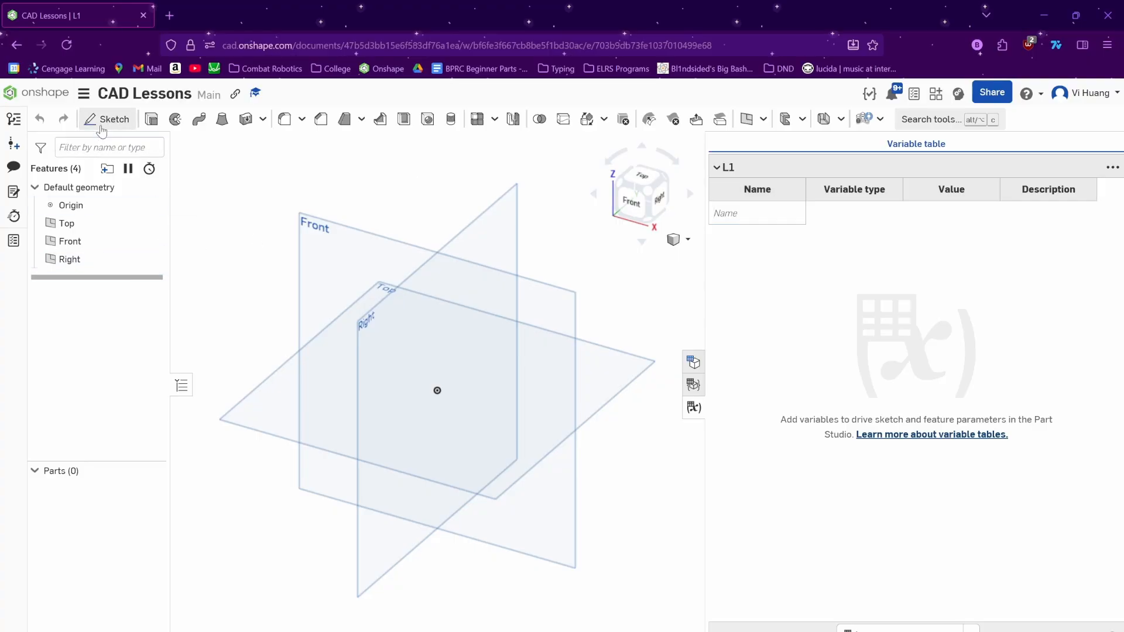
click(536, 328)
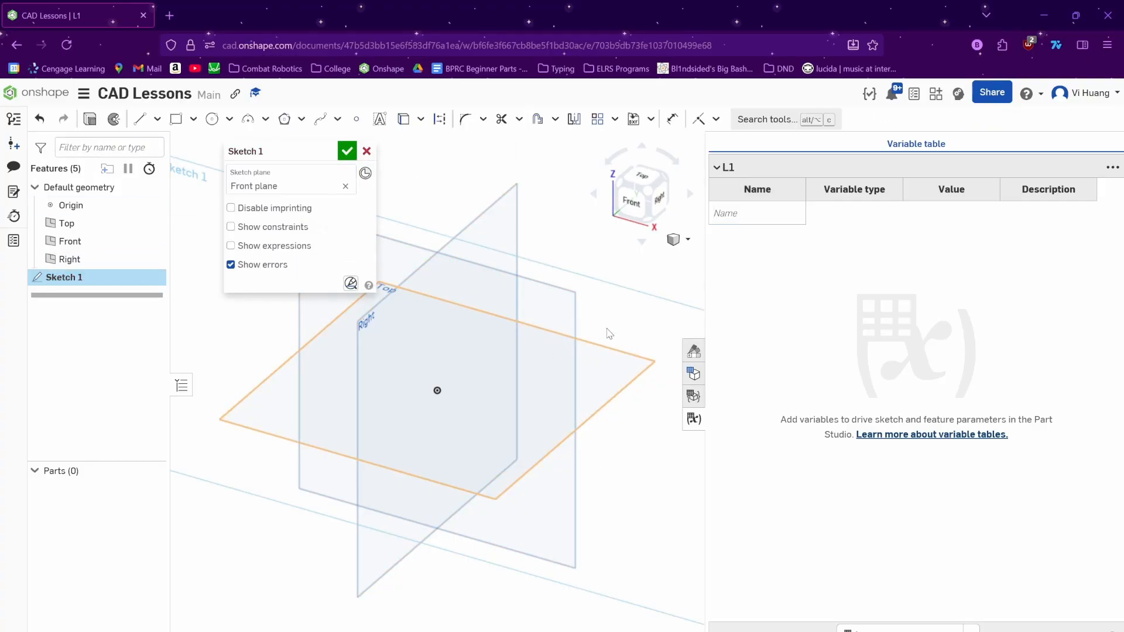
click(626, 205)
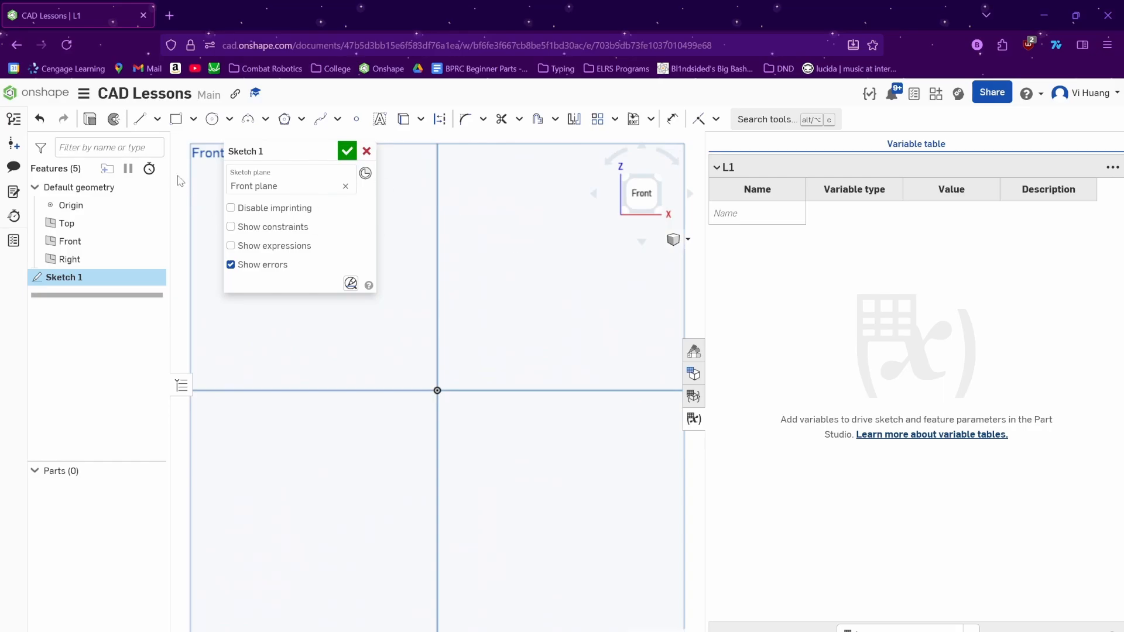
click(194, 119)
click(234, 165)
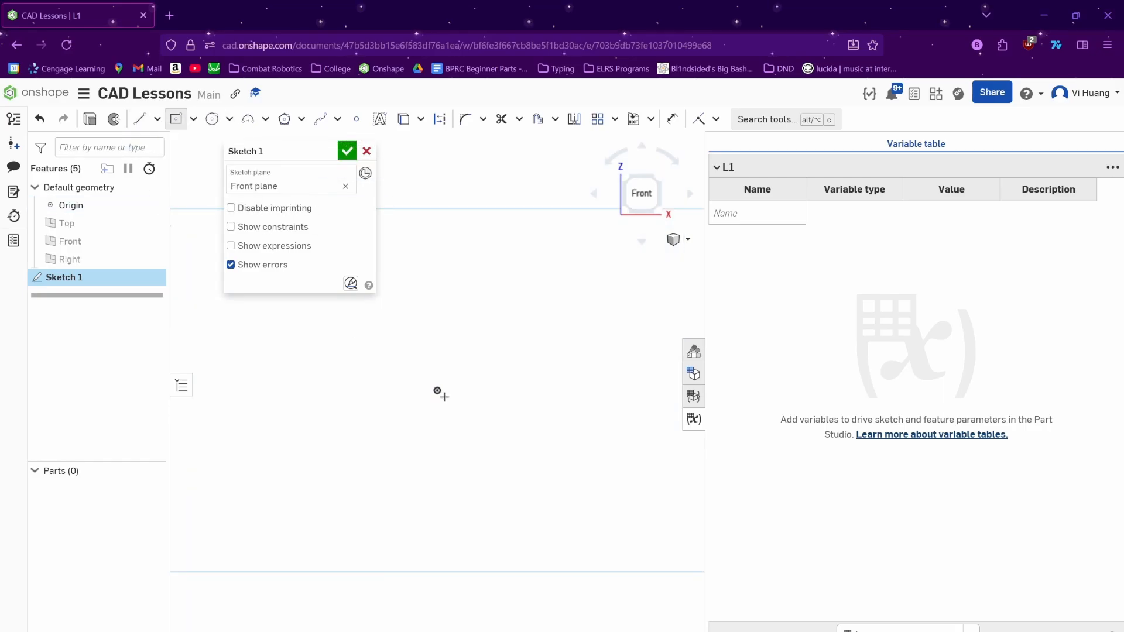
click(438, 391)
click(512, 455)
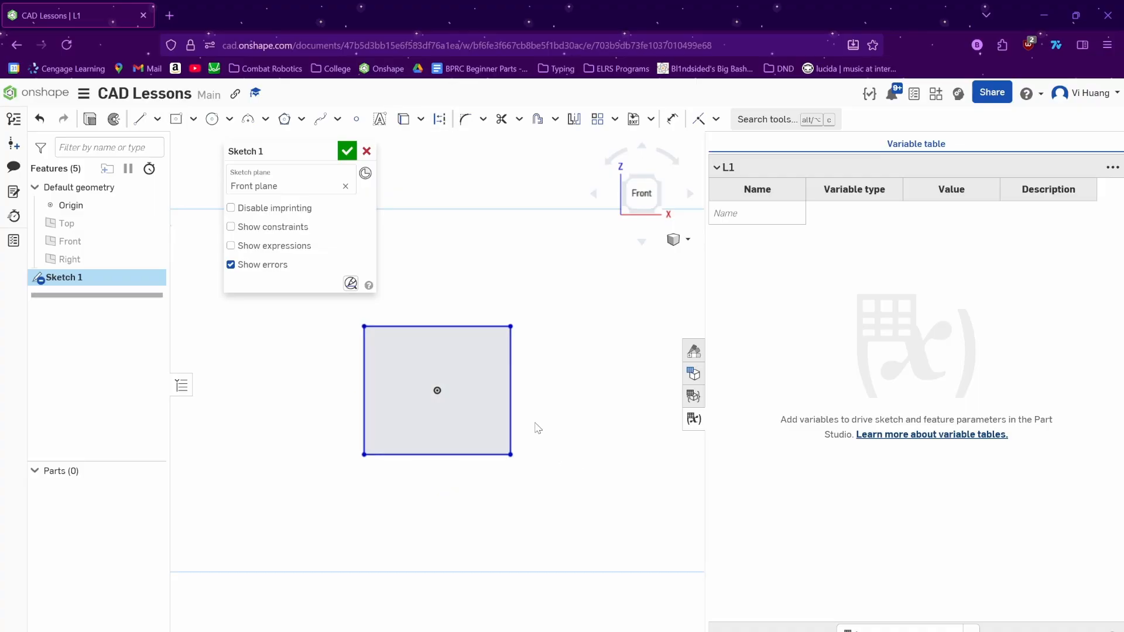
- Dimension the rectangle's vertical side with a new length-type variable named length, valued at 15 mm
key(u)
click(509, 404)
click(595, 379)
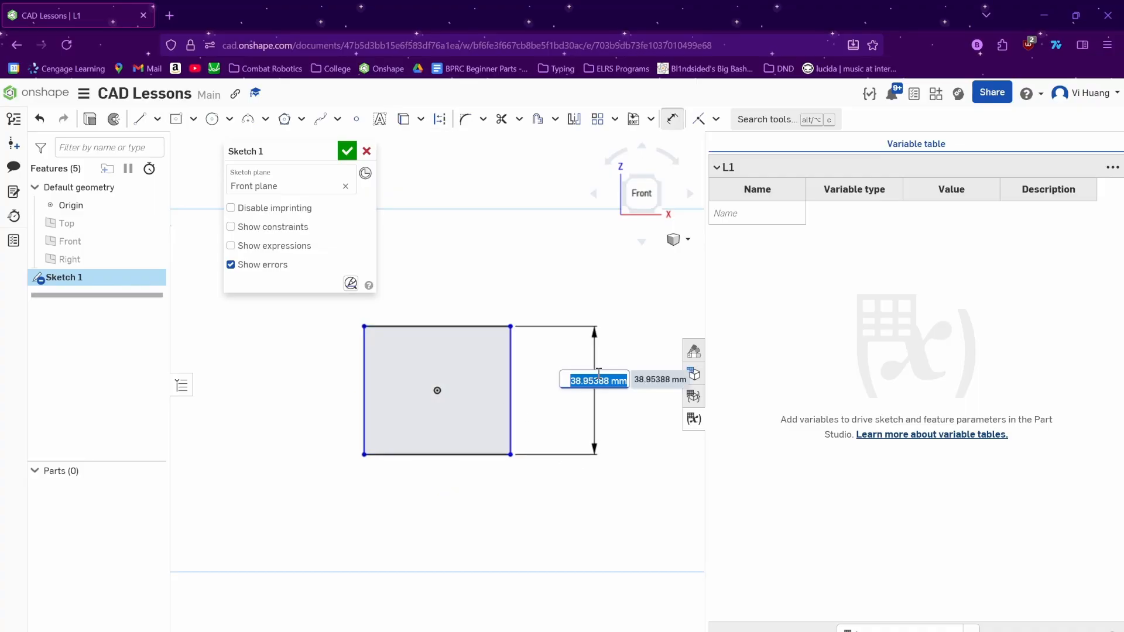
text(#)
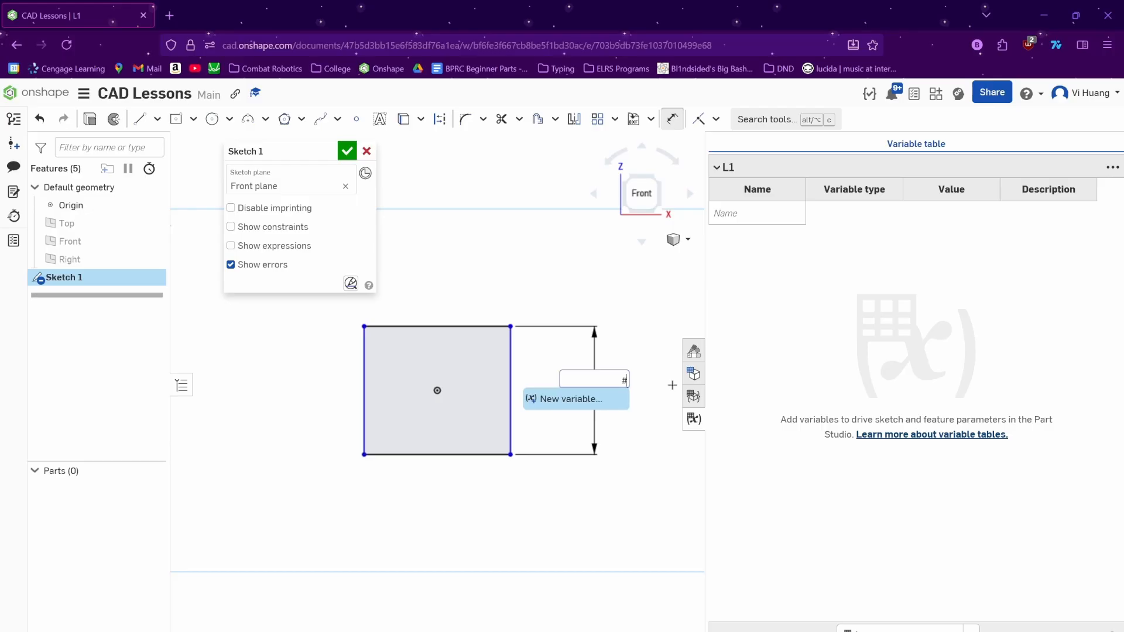
text(length)
key(Return)
key(BackSpace)
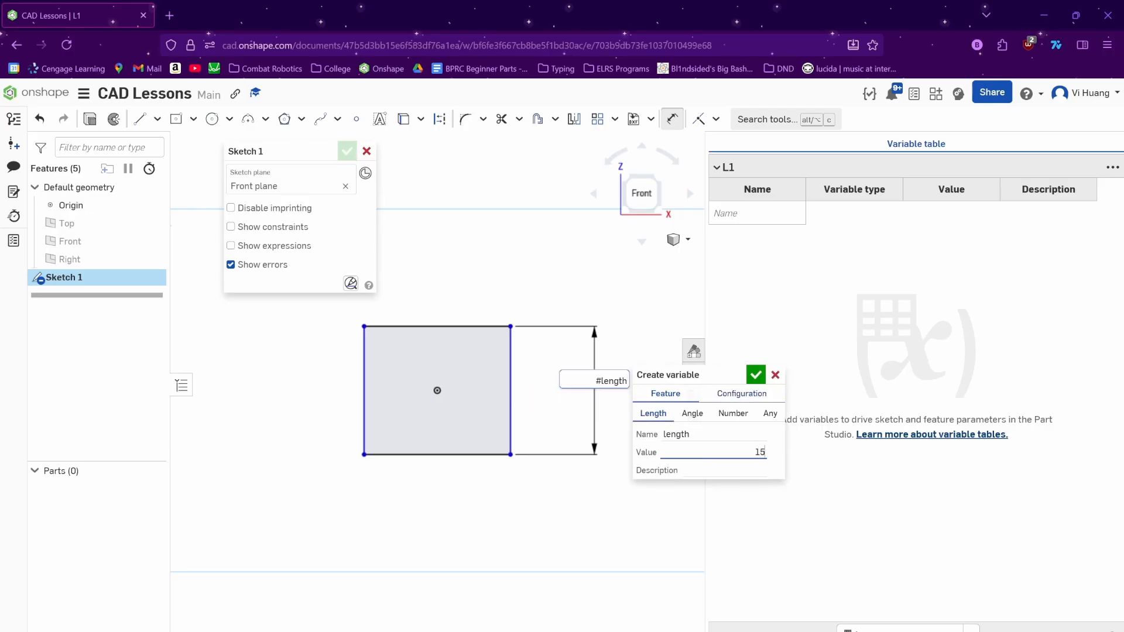
text(15)
click(758, 377)
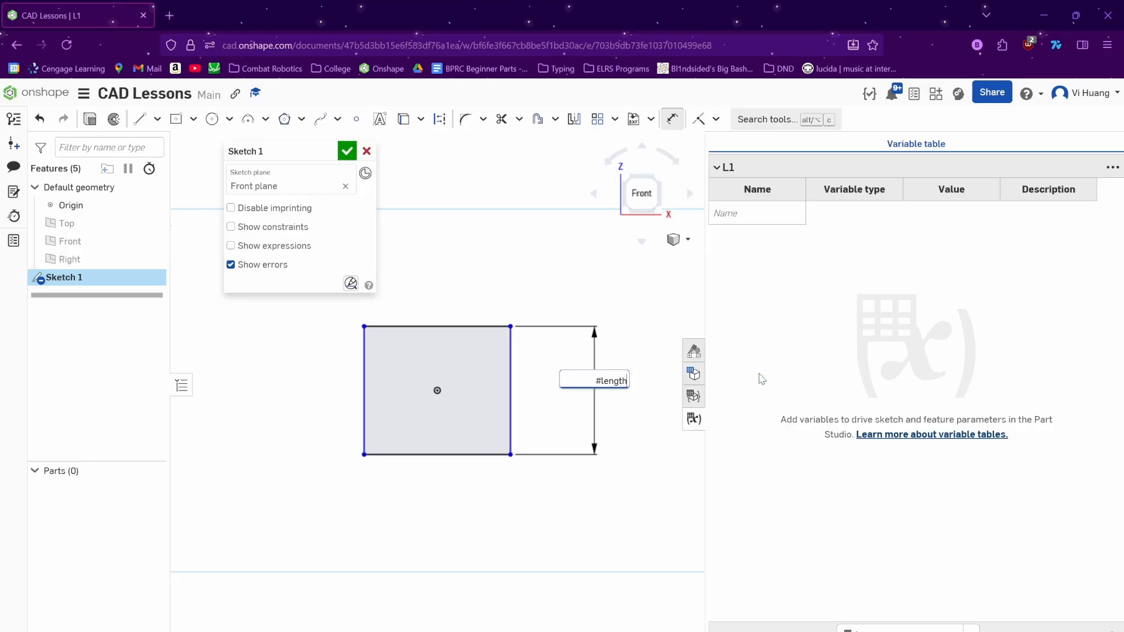
key(Return)
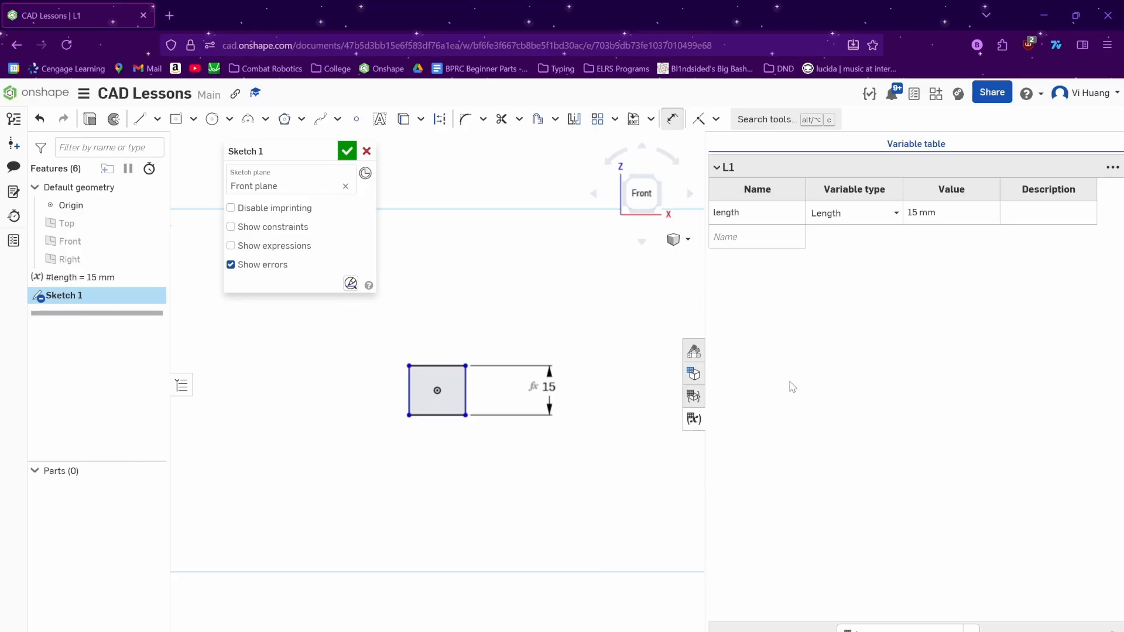
- Add a length-type variable named width to the variable table with a value of 20 mm
scroll(412, 375, up, 2)
middle_drag(339, 386, 377, 376)
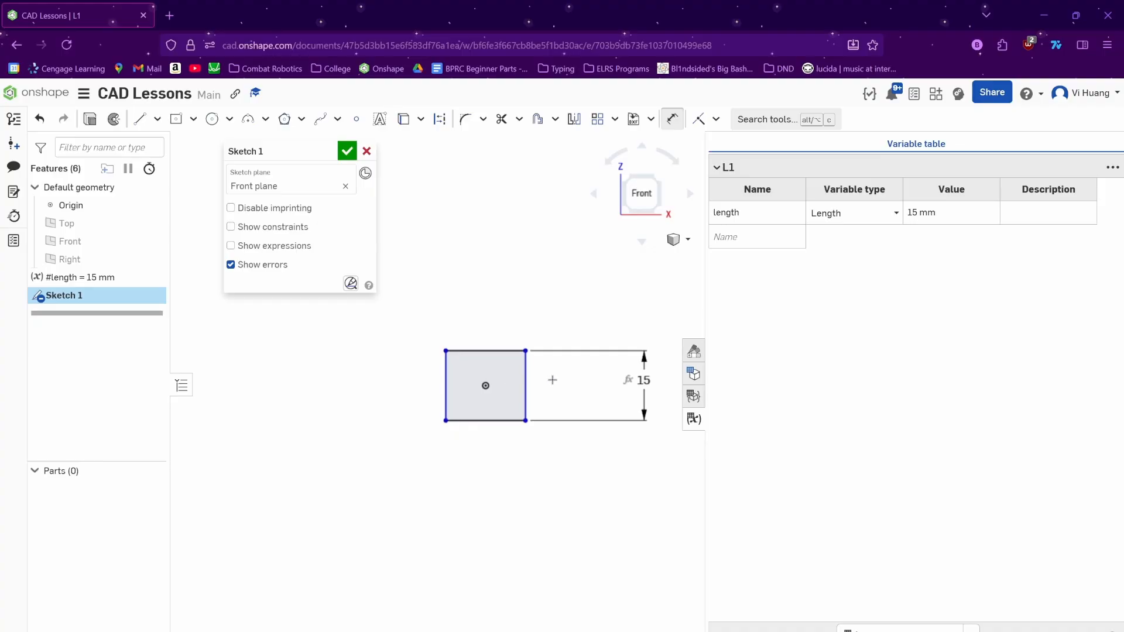
middle_drag(647, 383, 600, 391)
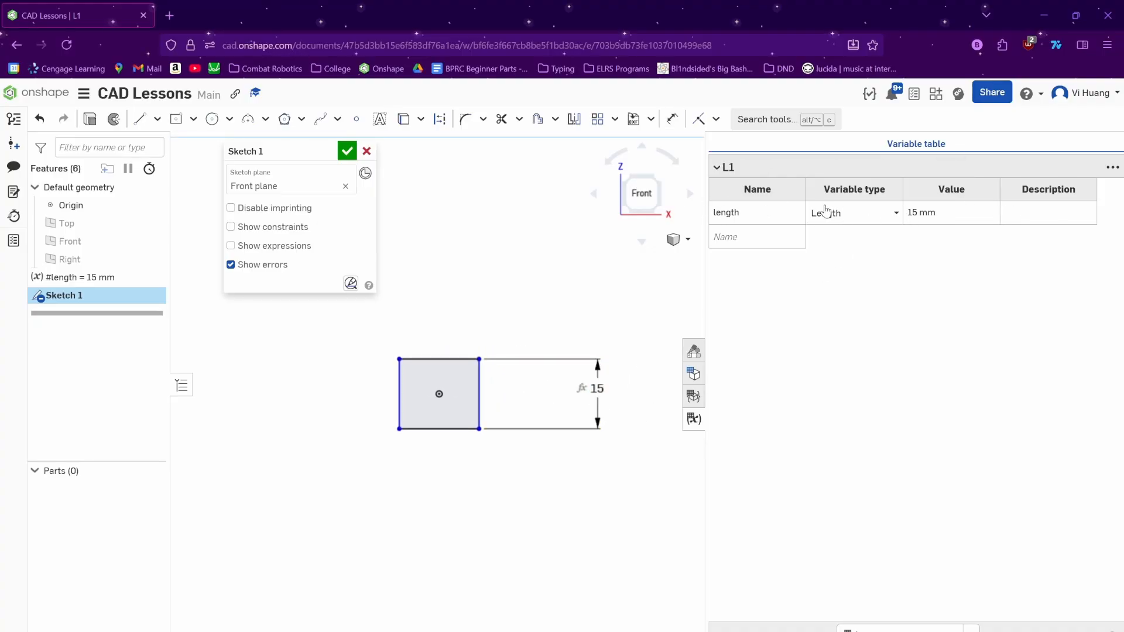
click(760, 239)
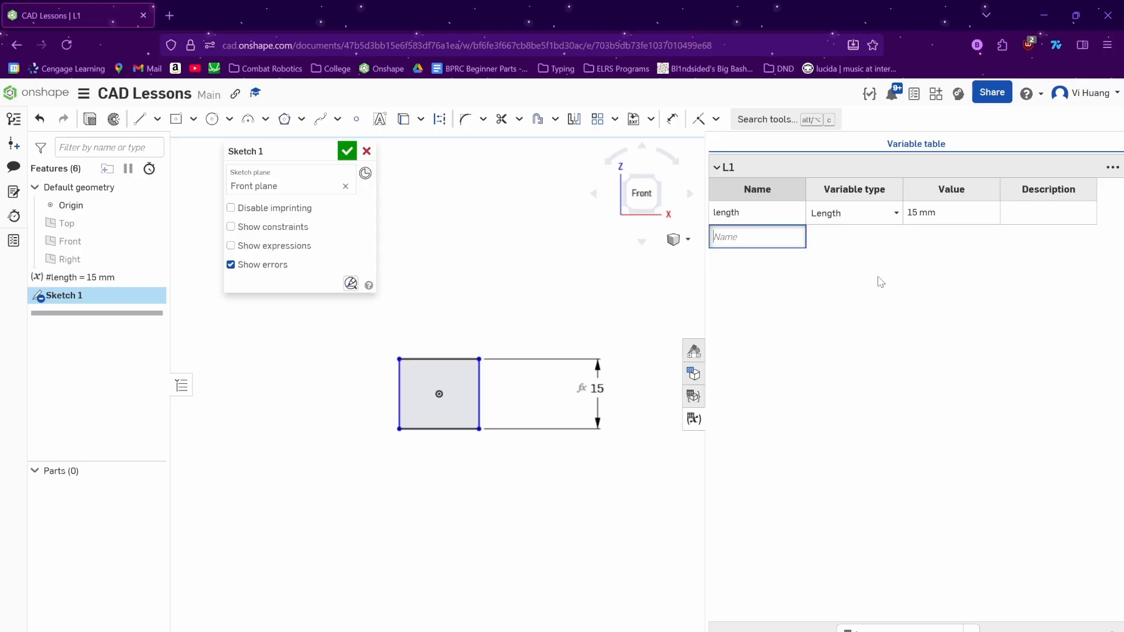
text(width)
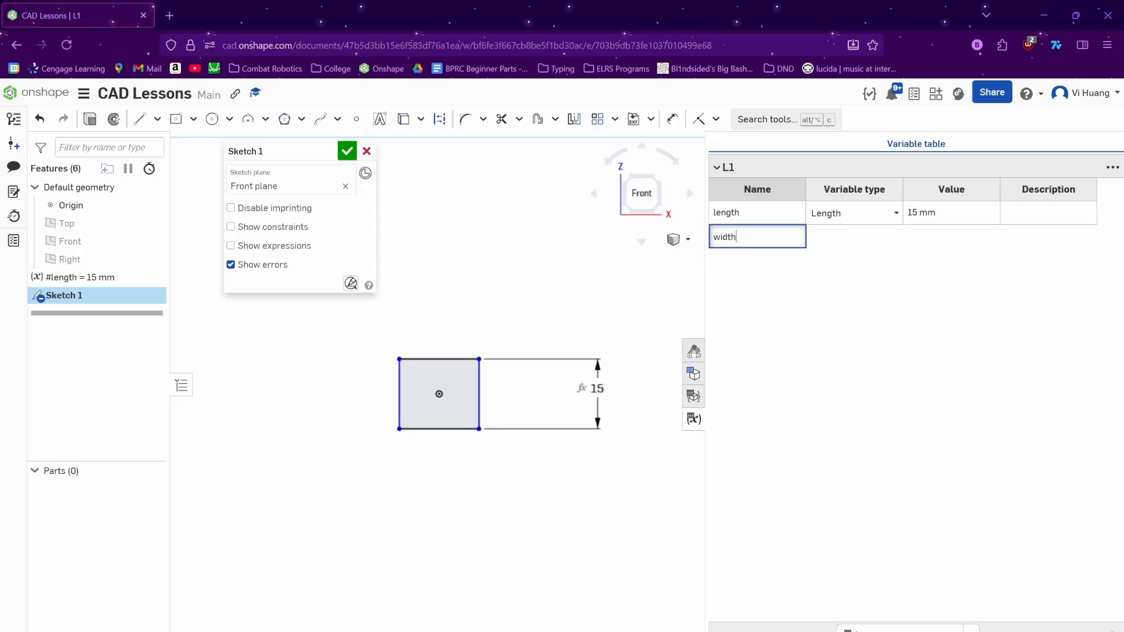
key(Return)
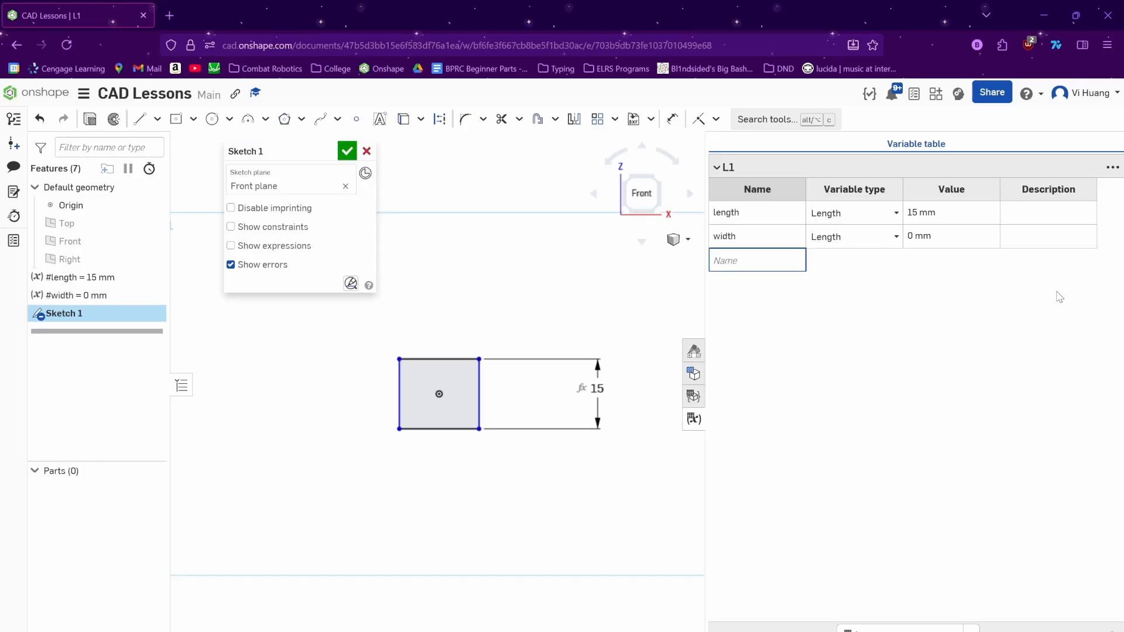
click(937, 244)
text(20)
key(Return)
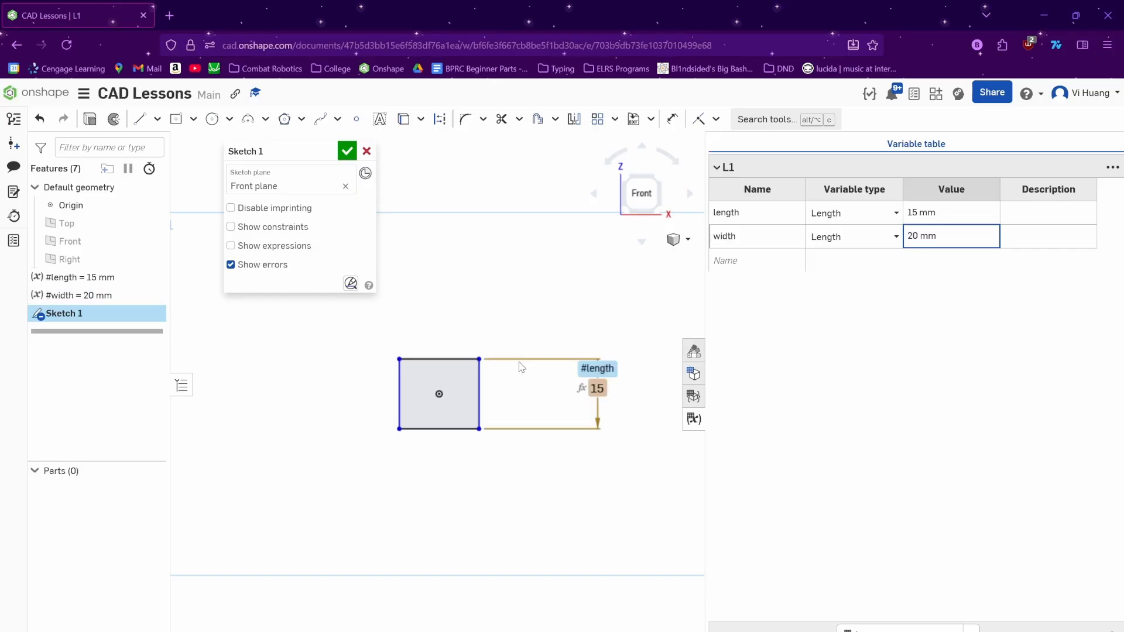
click(958, 394)
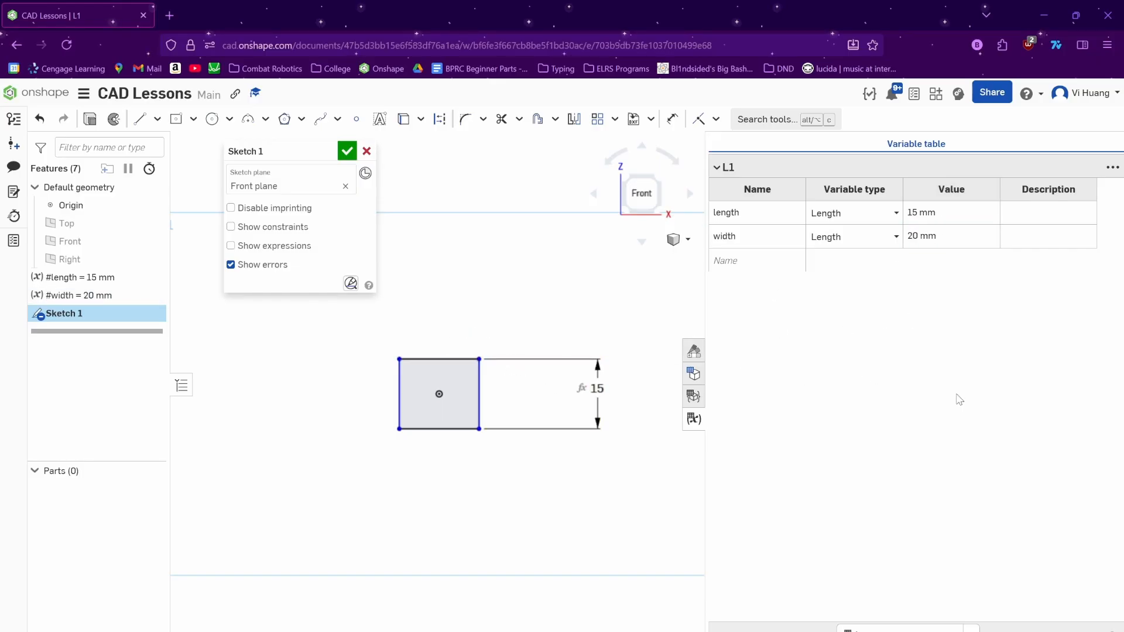
- Dimension the rectangle's top edge with the #width variable and finish the sketch
key(d)
click(442, 358)
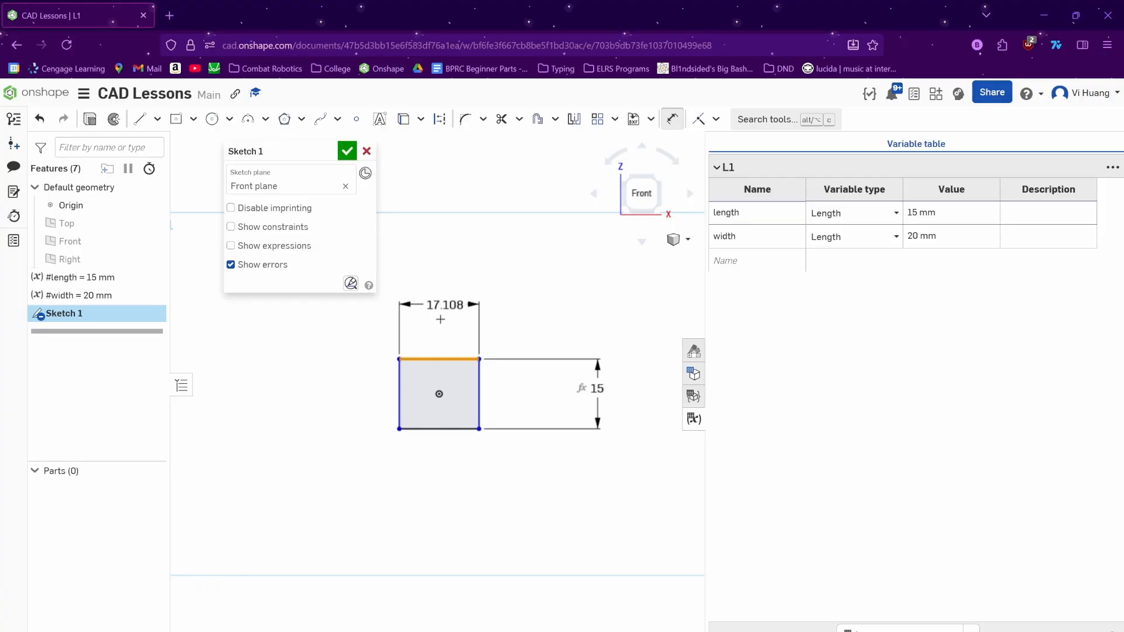
click(446, 305)
text(20)
text(w)
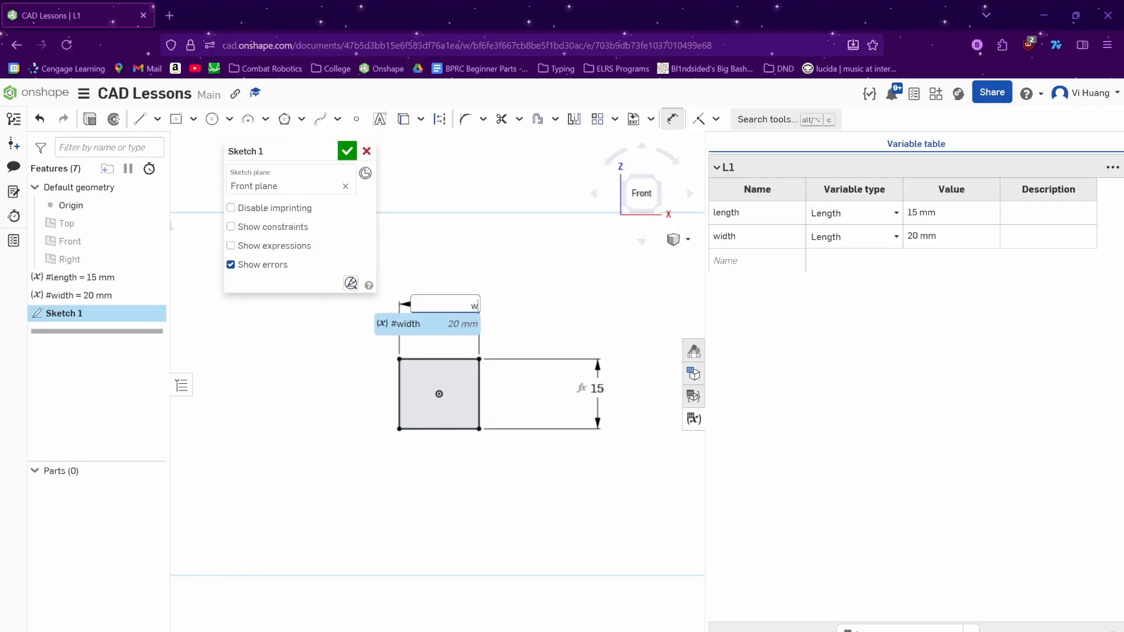
text(i)
key(Return)
key(Return)
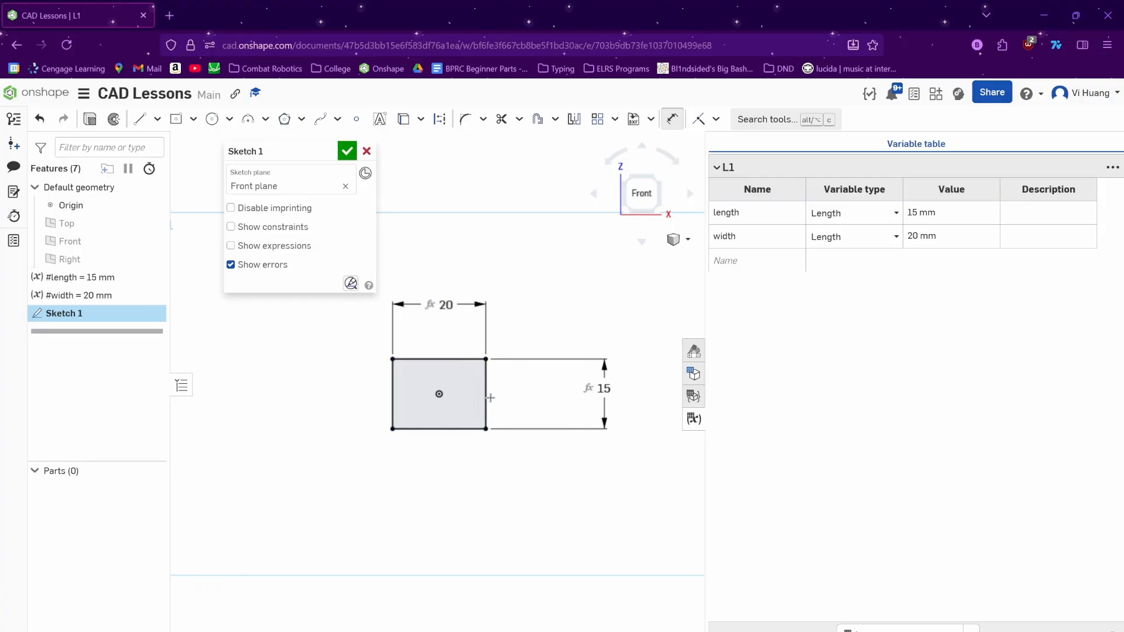
click(348, 151)
- Add a length-type variable named height to the variable table with a value of 45 mm
right_drag(504, 349, 196, 183)
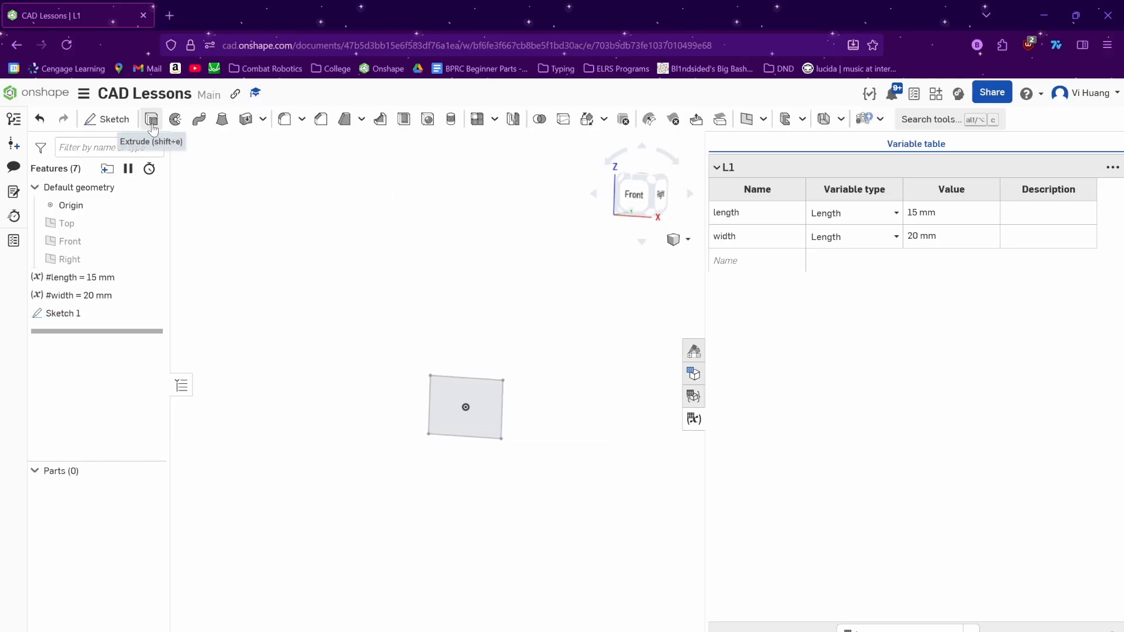
click(738, 266)
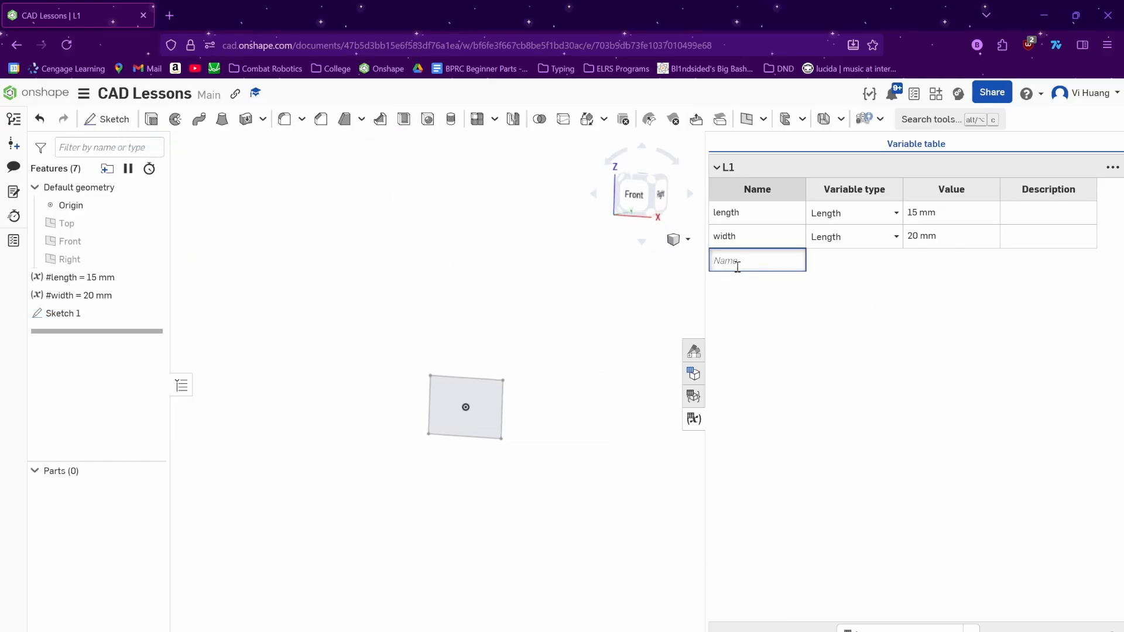
text(height)
key(Escape)
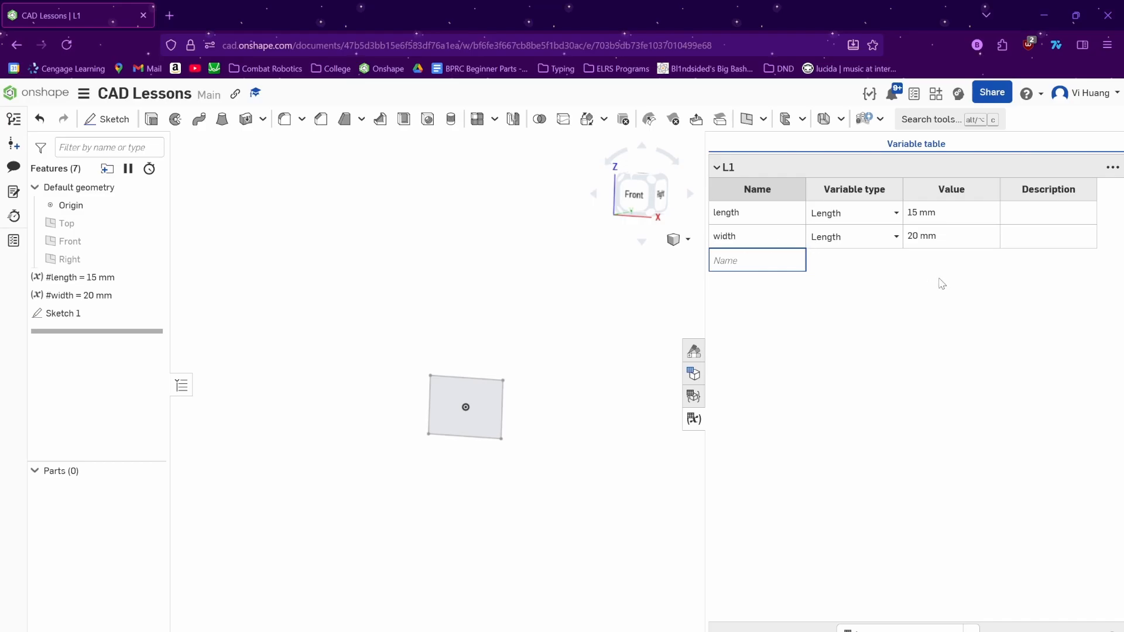
click(933, 261)
text(45)
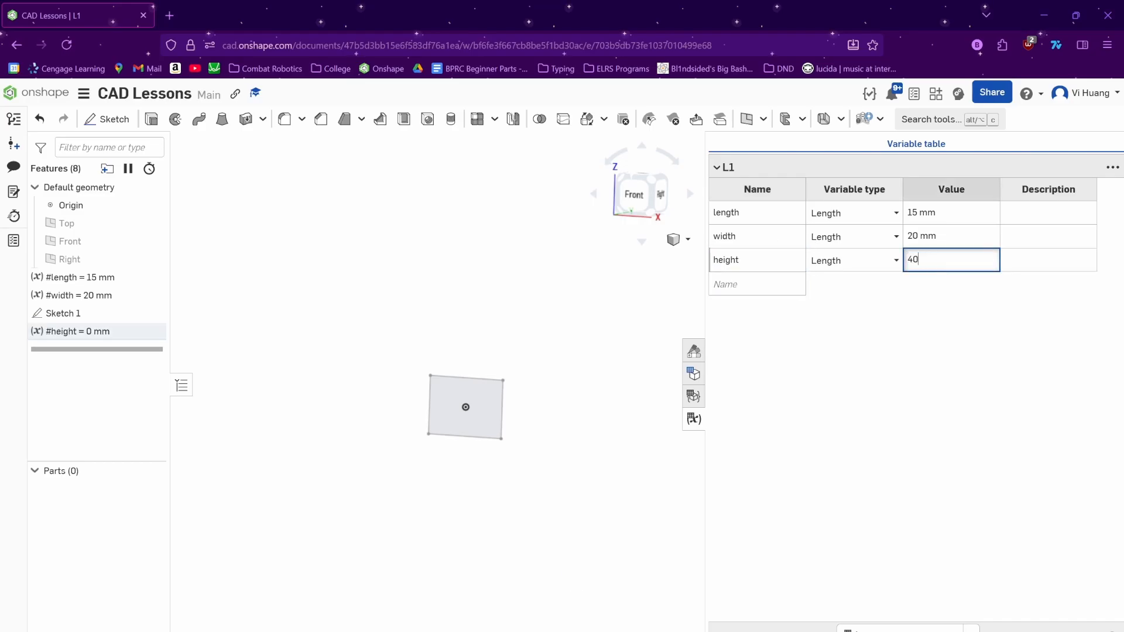
key(Return)
- Extrude the rectangle as a new solid with a blind depth of #height
right_drag(524, 339, 507, 345)
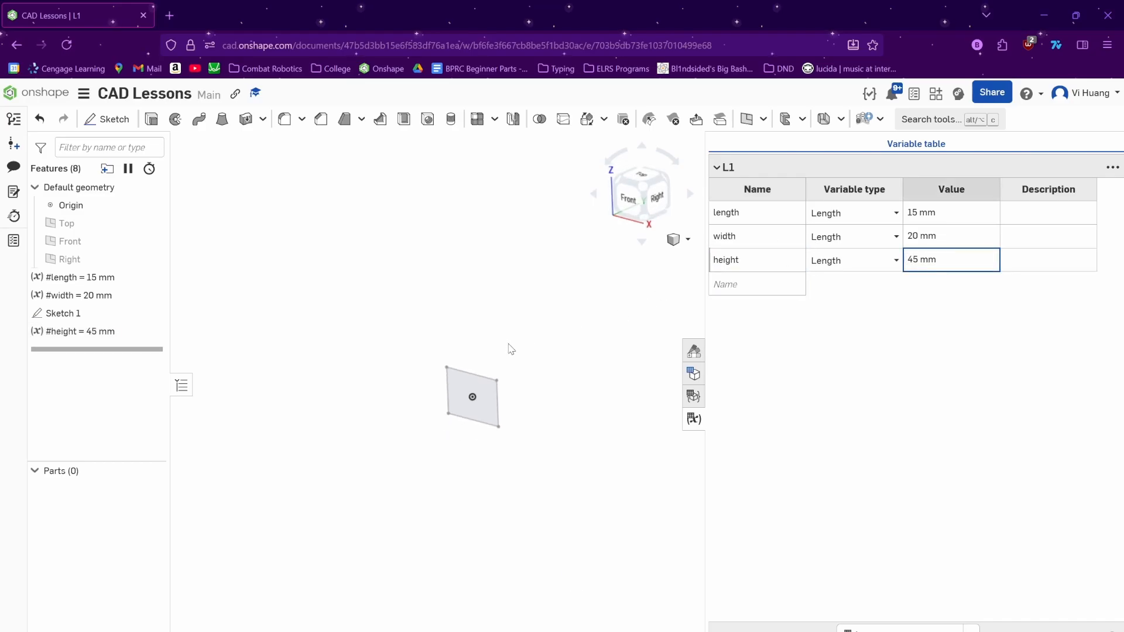
click(523, 382)
key(shift+e)
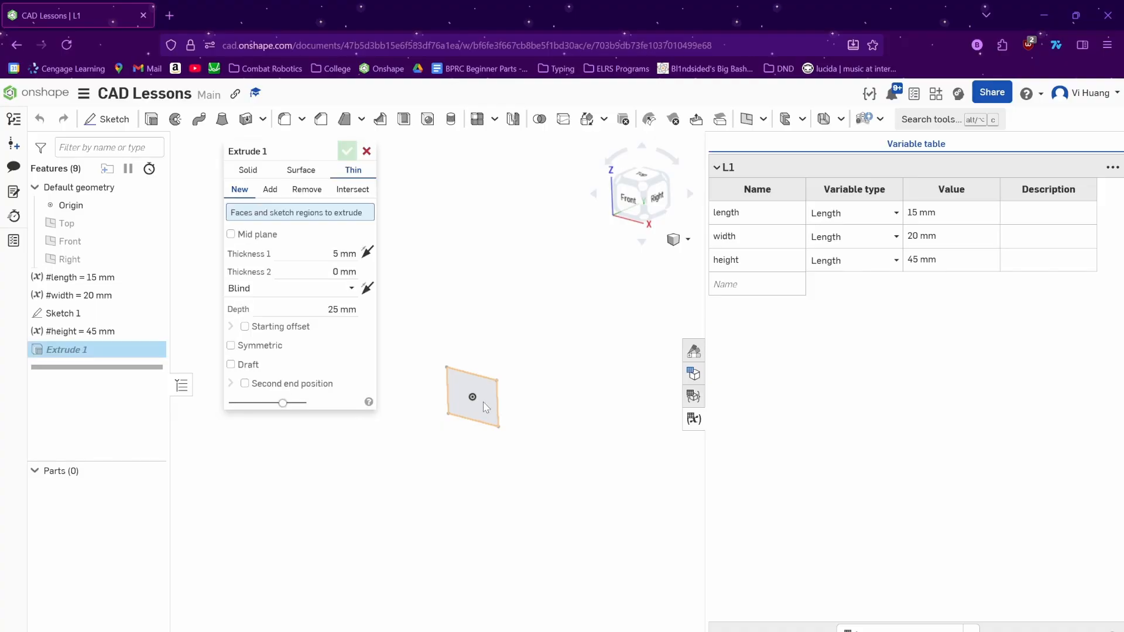
click(490, 400)
click(248, 169)
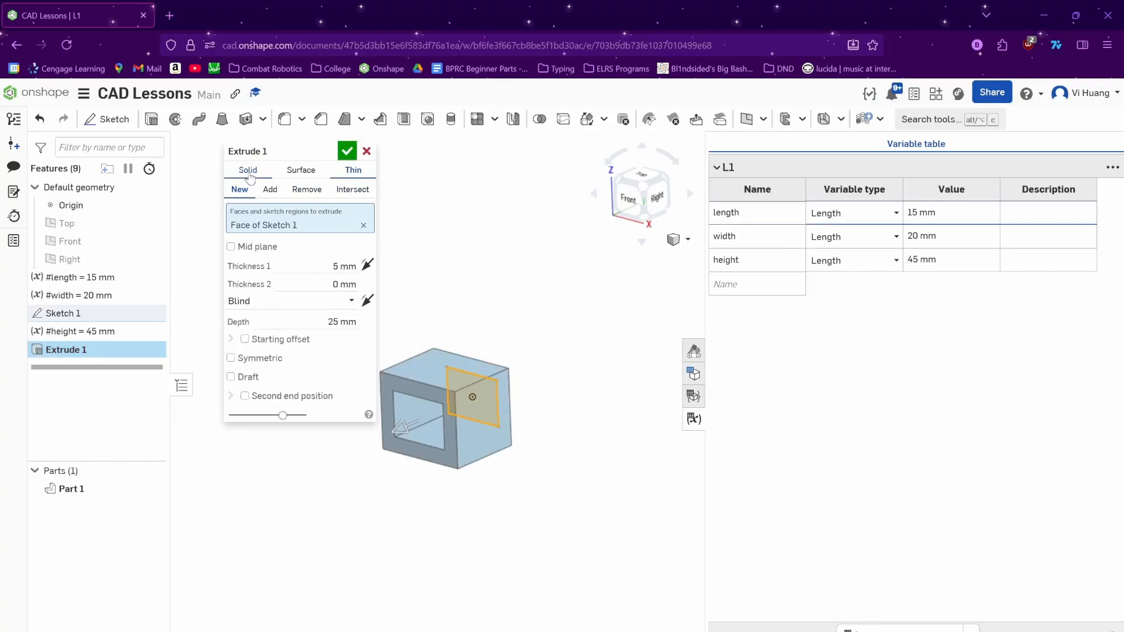
click(467, 419)
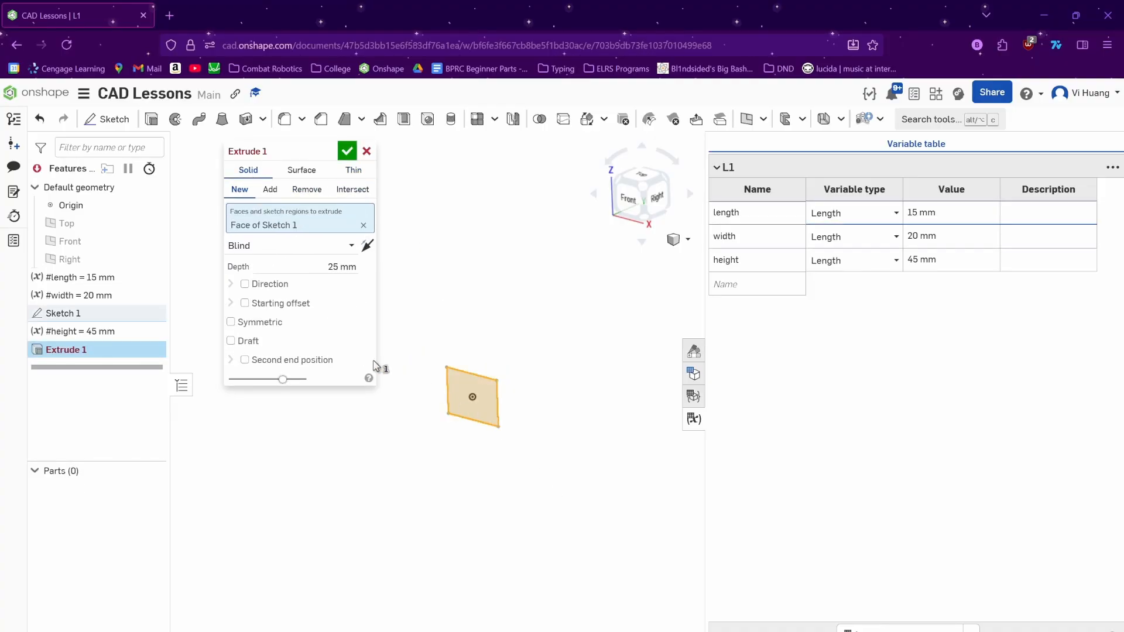
click(327, 264)
text(#height)
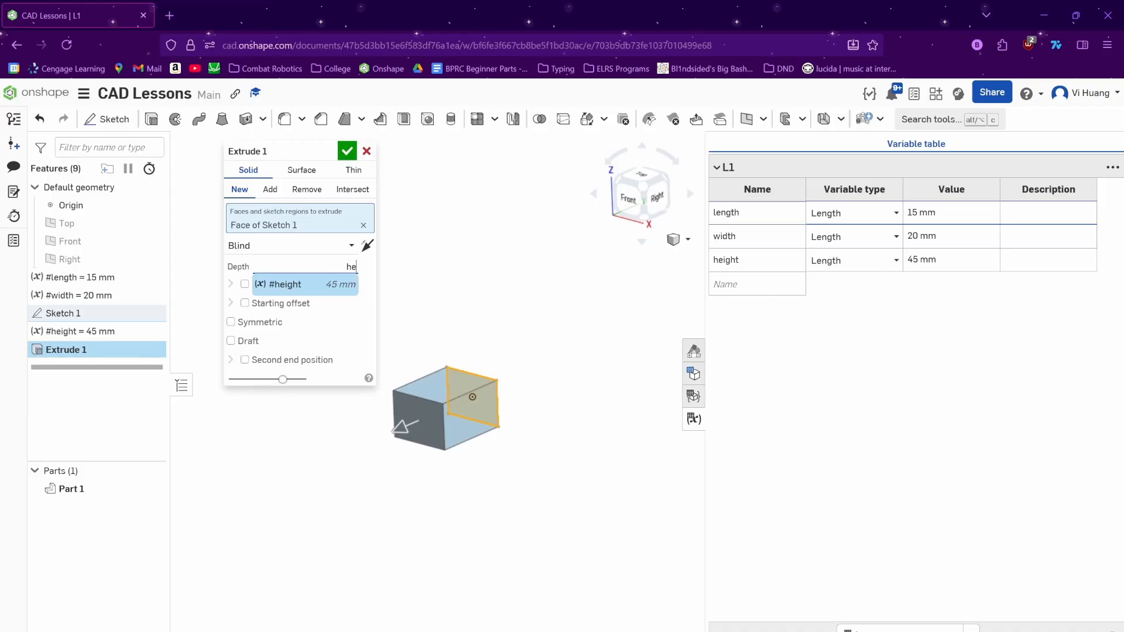
key(Return)
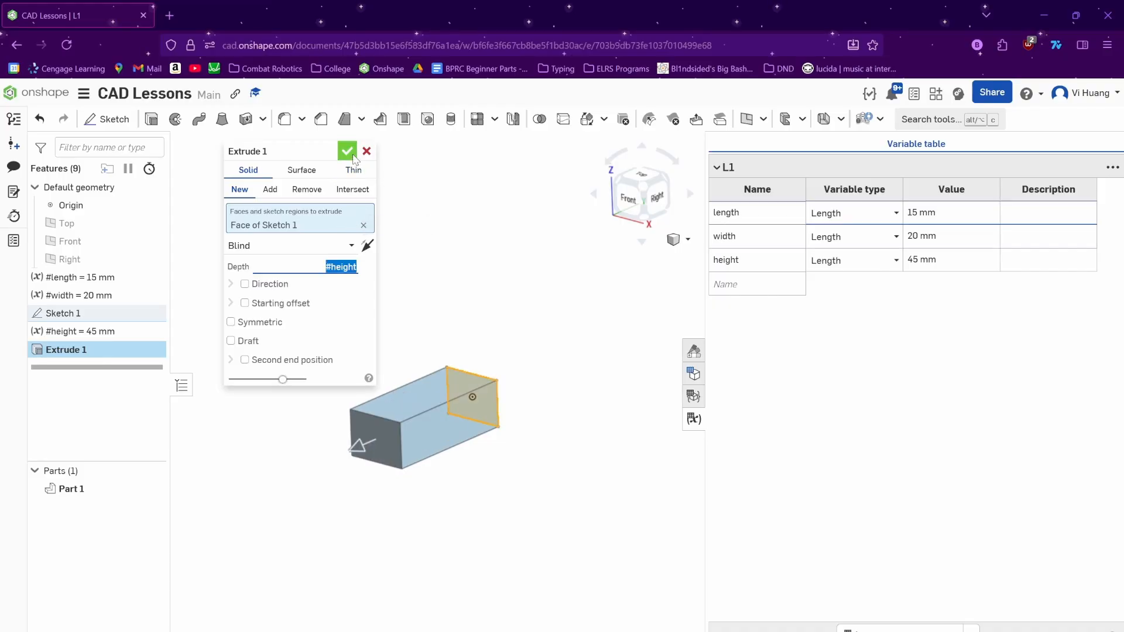
key(Return)
- Set the length and height variables to 20 mm each in the variable table
right_drag(459, 271, 419, 296)
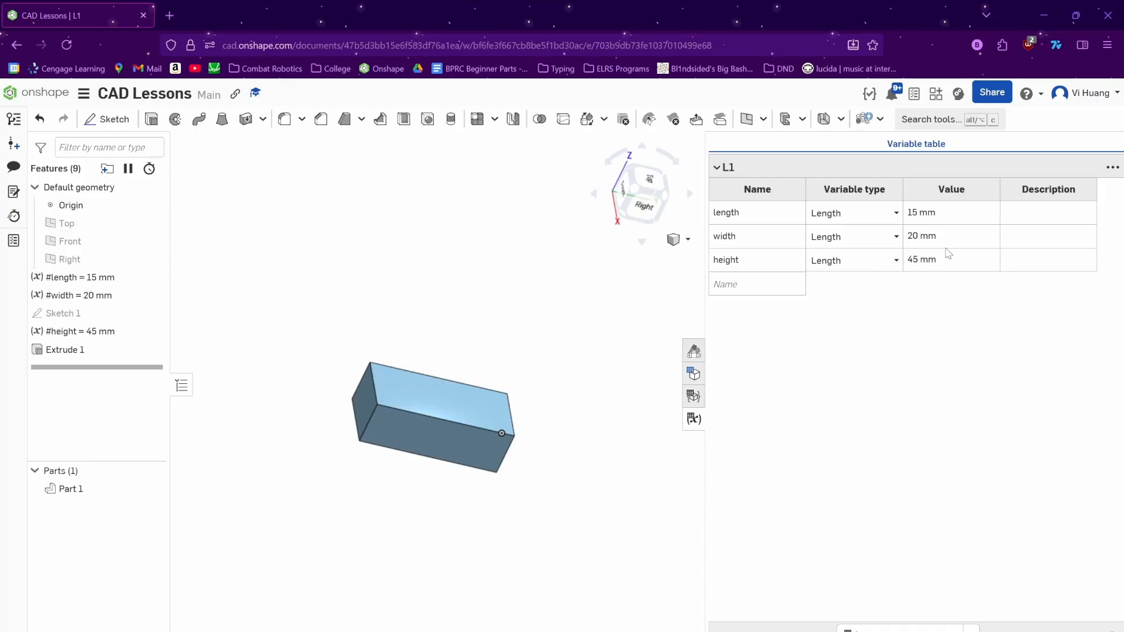
click(929, 221)
text(20)
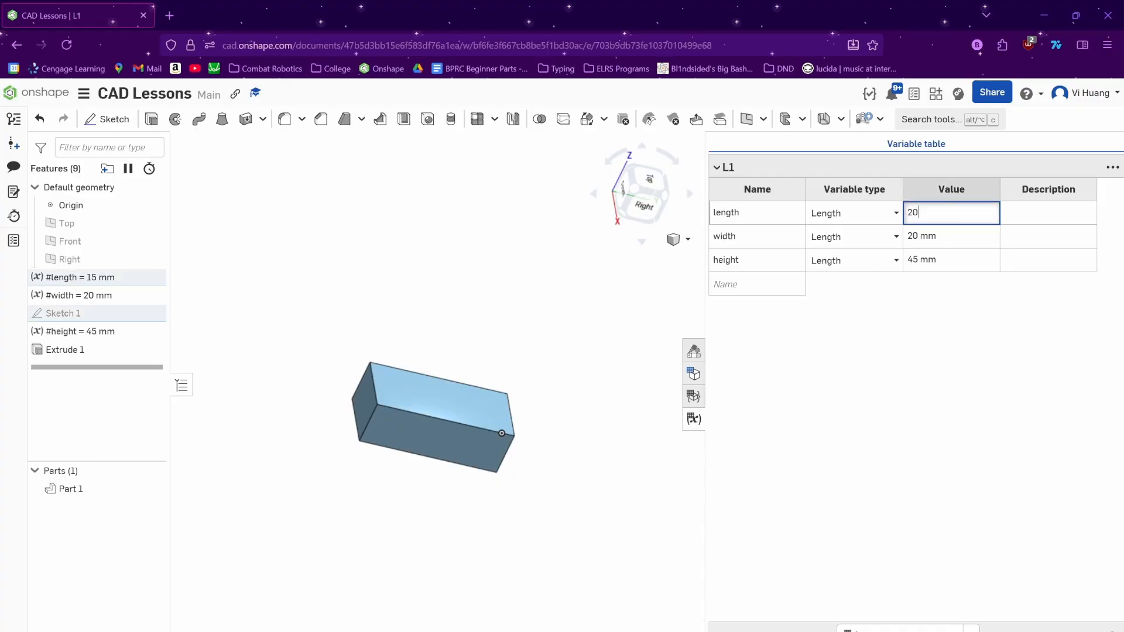
key(Return)
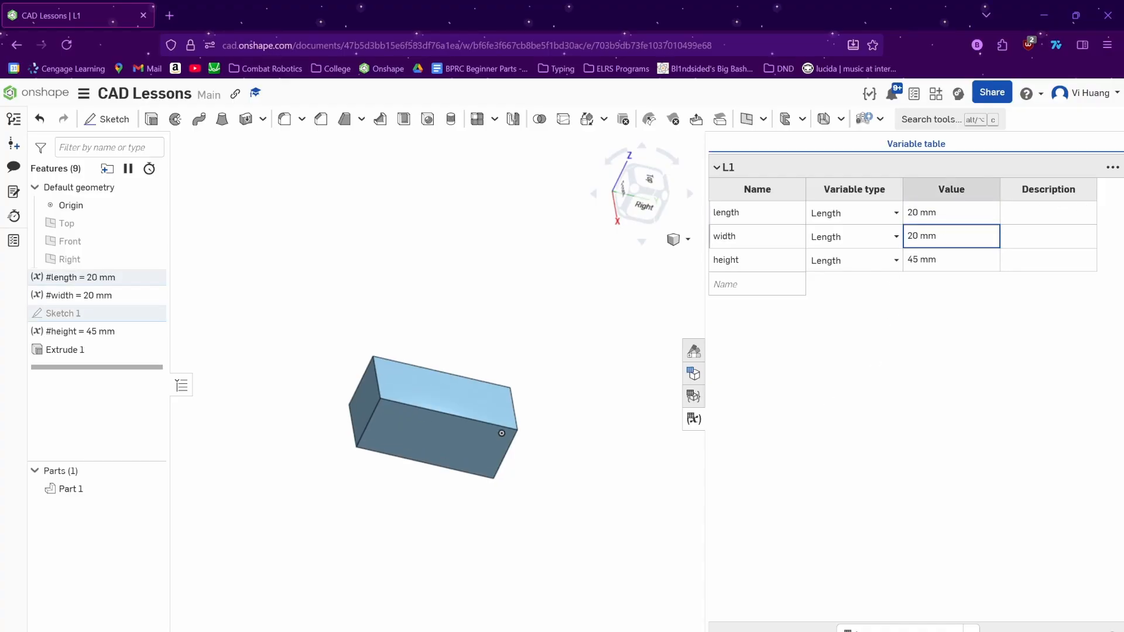
click(951, 264)
text(20)
key(Return)
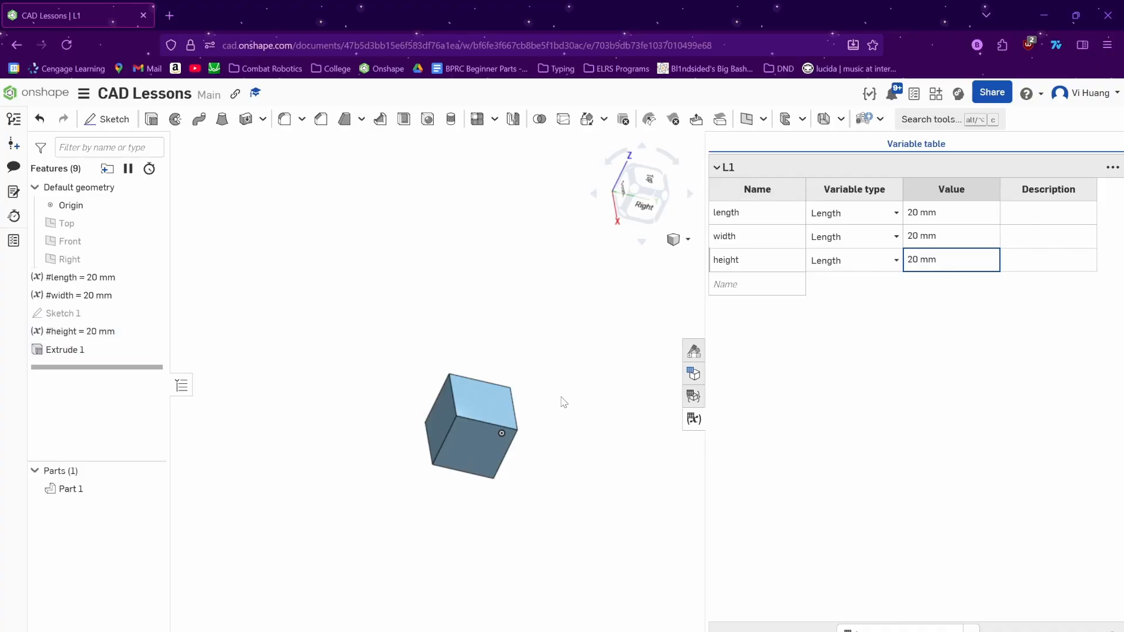
- Move the #height variable above Sketch 1 in the feature list
right_drag(564, 399, 543, 382)
scroll(484, 415, up, 3)
middle_drag(427, 434, 487, 440)
right_drag(487, 438, 469, 462)
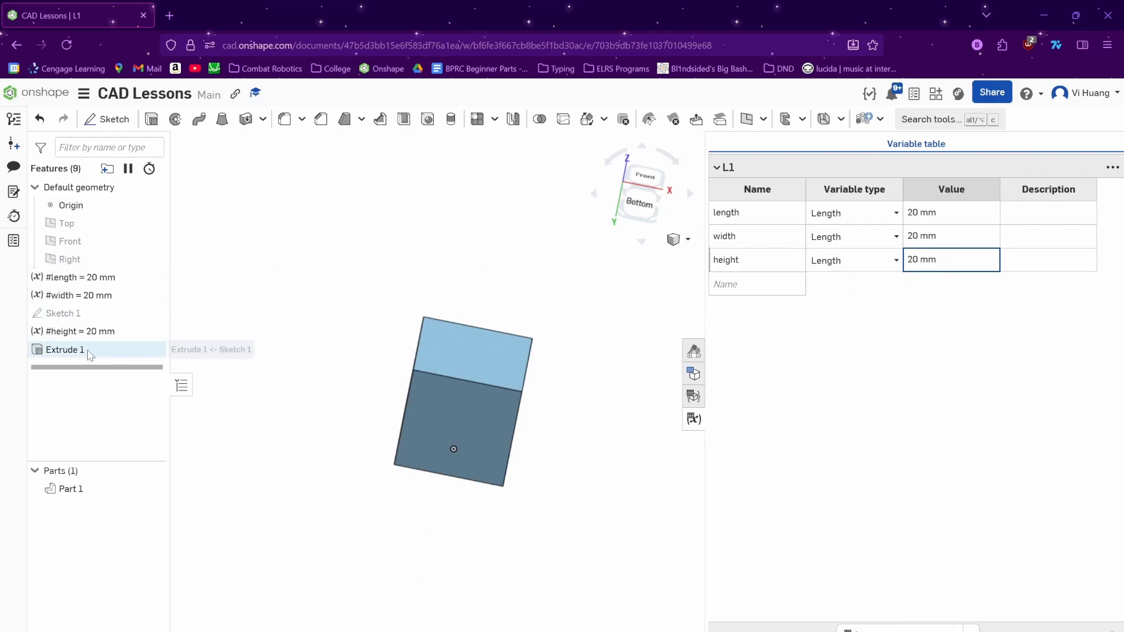
drag(73, 332, 76, 311)
- Set the width variable to 30 mm in the variable table
click(937, 261)
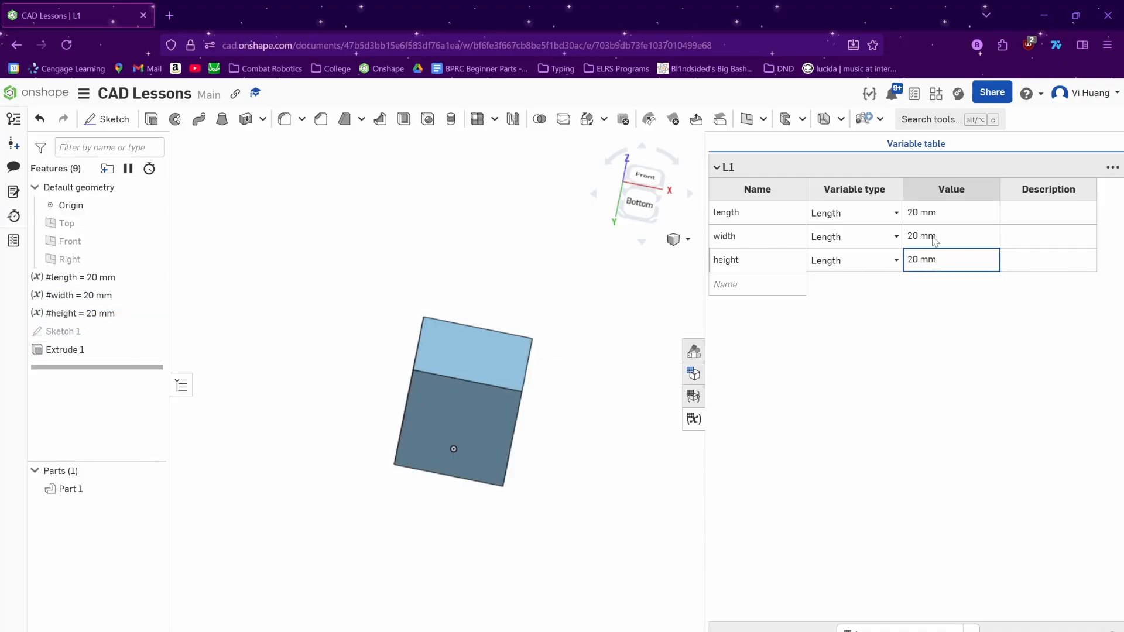
click(935, 236)
text(39)
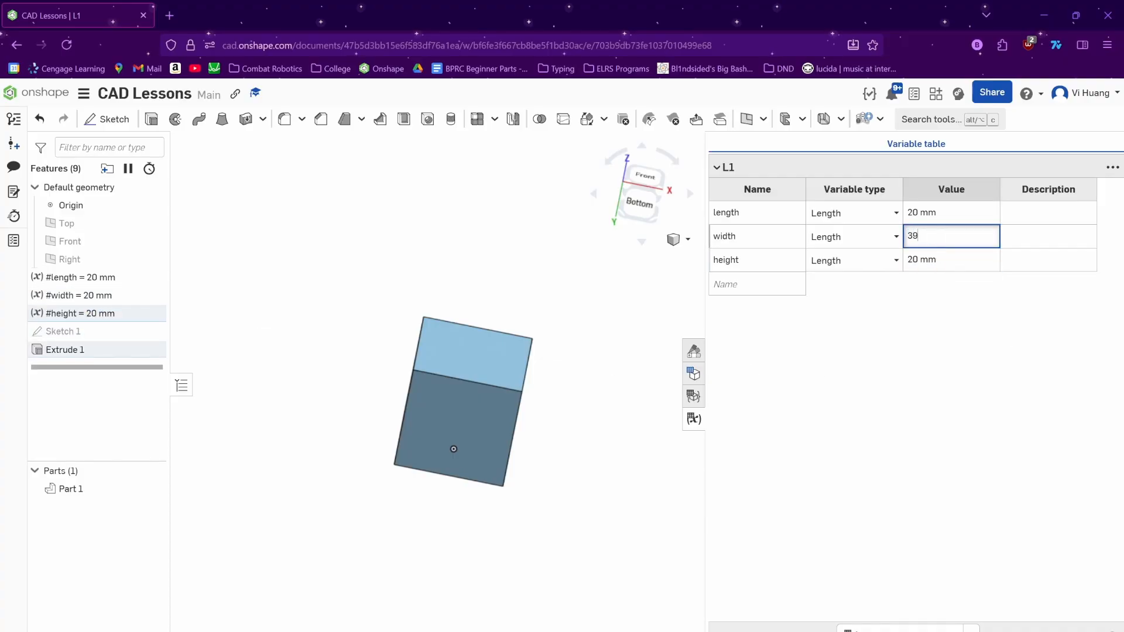
key(BackSpace)
text(0)
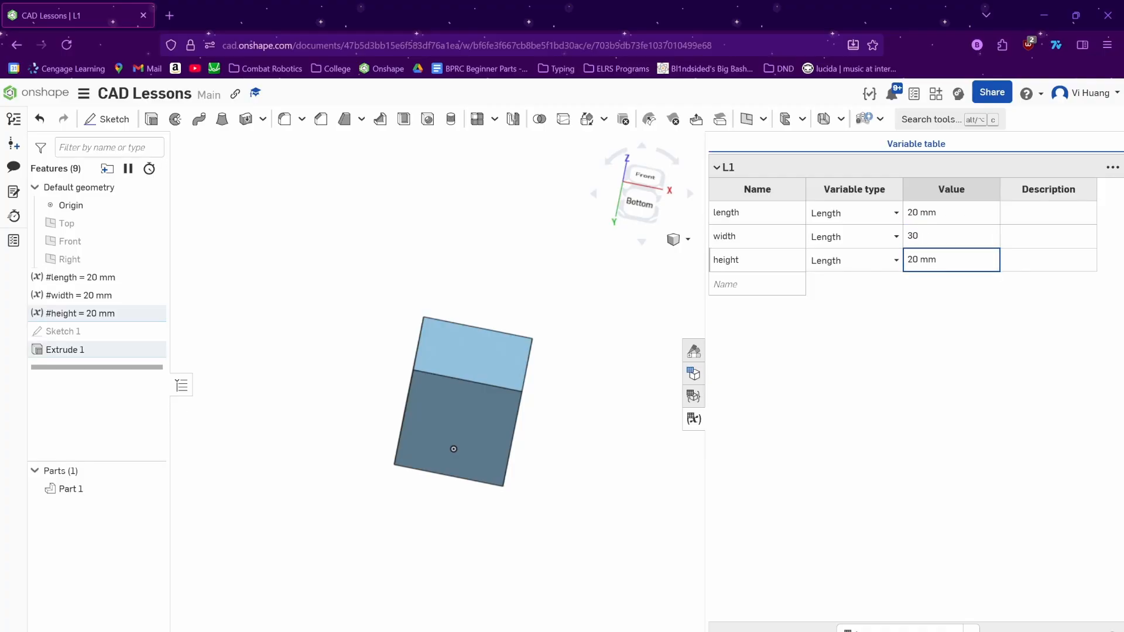
- Set the height variable's value to the expression #width so that it follows the width
click(925, 260)
double_click(923, 256)
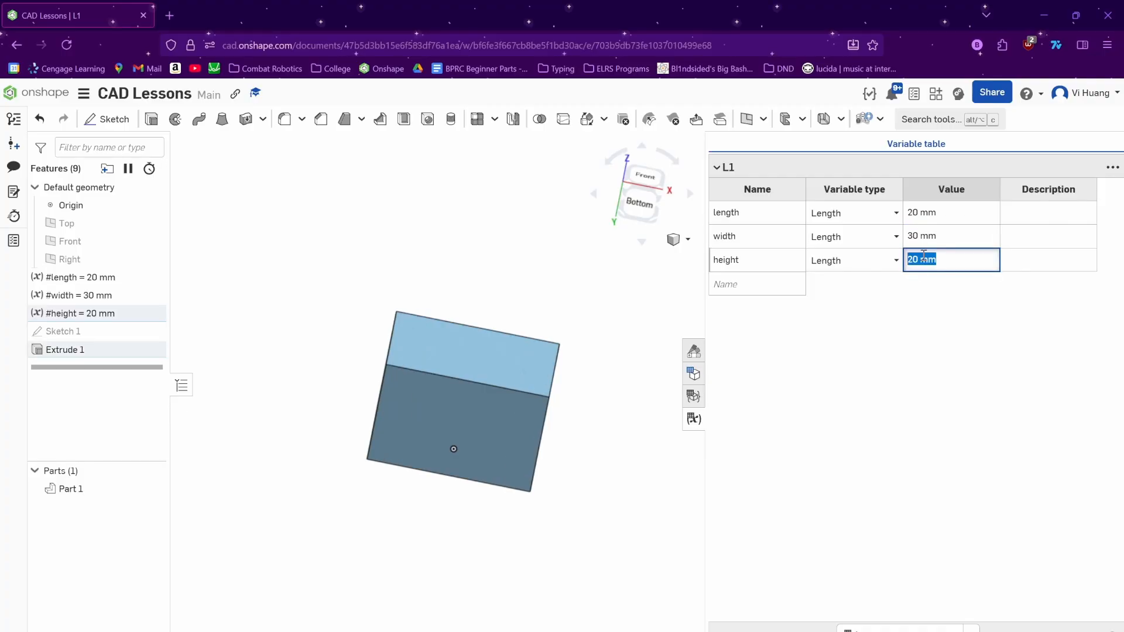
text(#width)
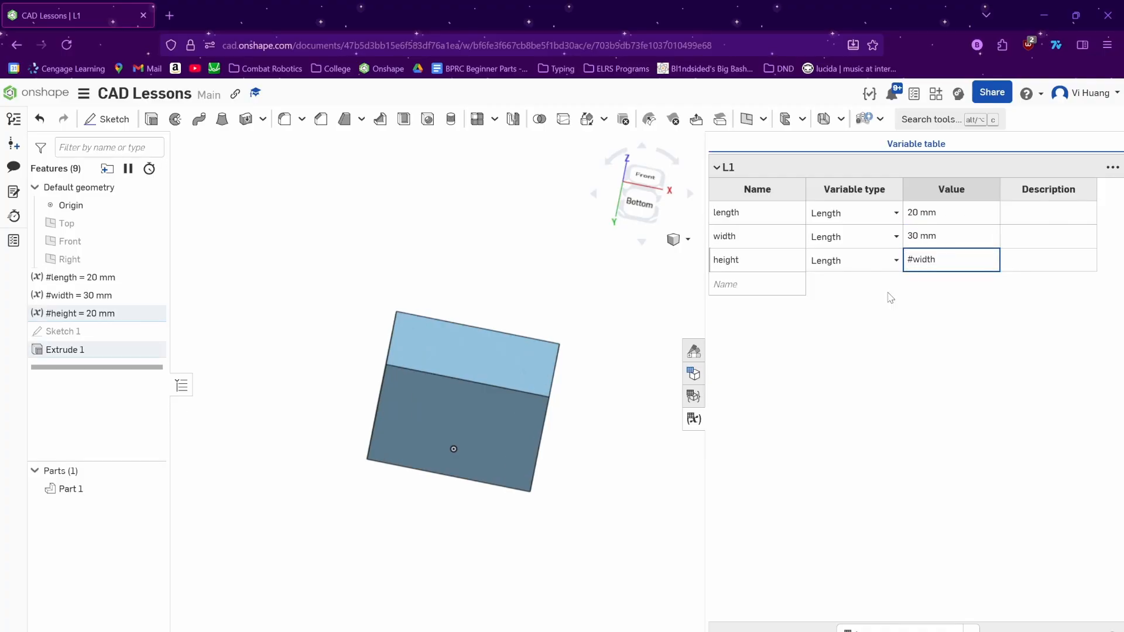
key(Return)
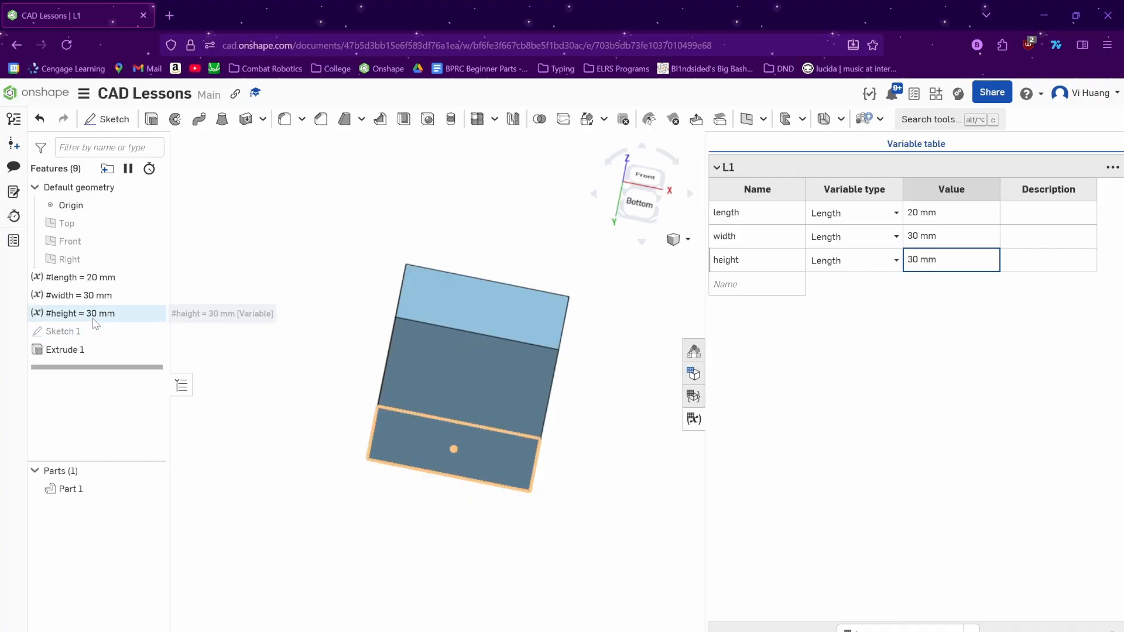
- Try to set the length variable's value to height, without a leading # sign
click(932, 221)
click(932, 223)
text(height)
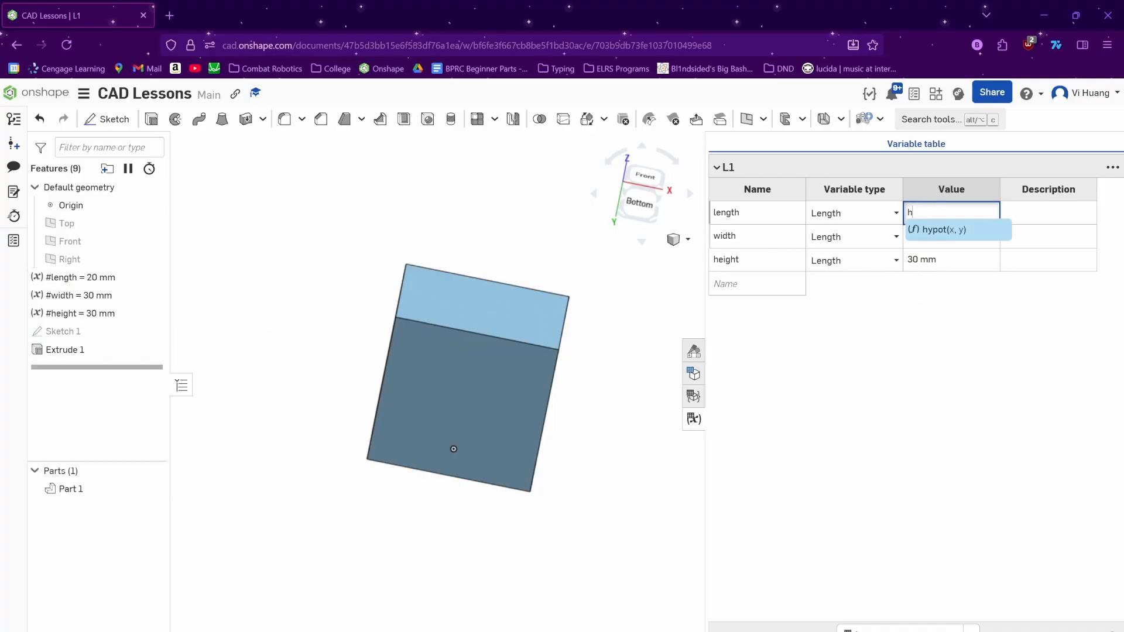
key(Return)
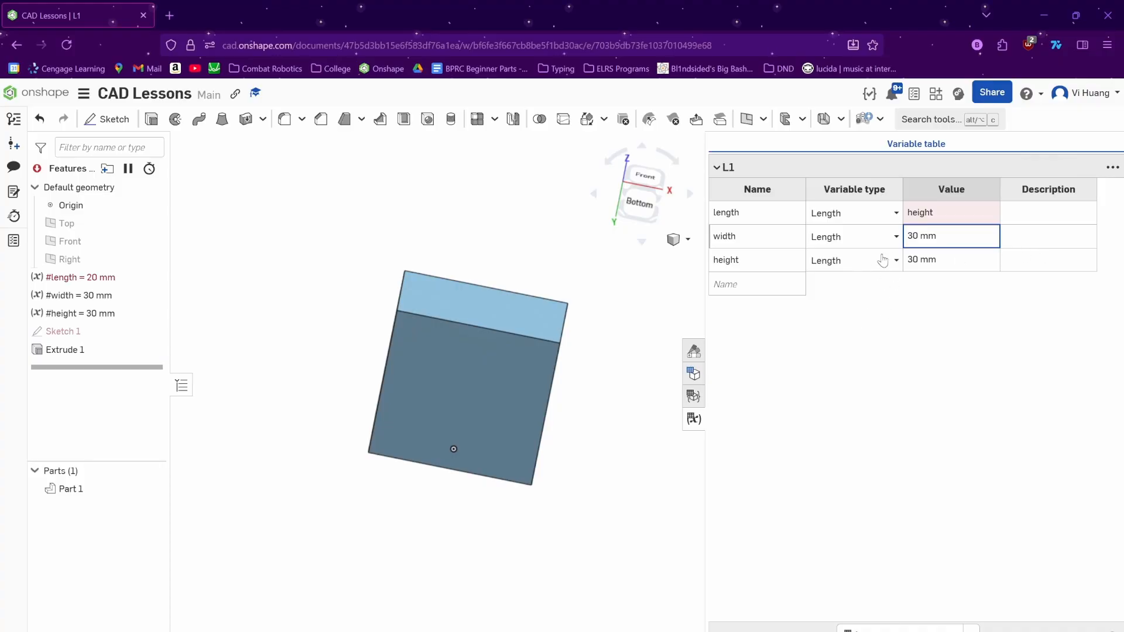
- Move the #length variable below #width and #height in the feature list, keeping it above Sketch 1
mouse_move(57, 318)
mouse_down()
mouse_move(65, 267)
mouse_move(63, 331)
mouse_up()
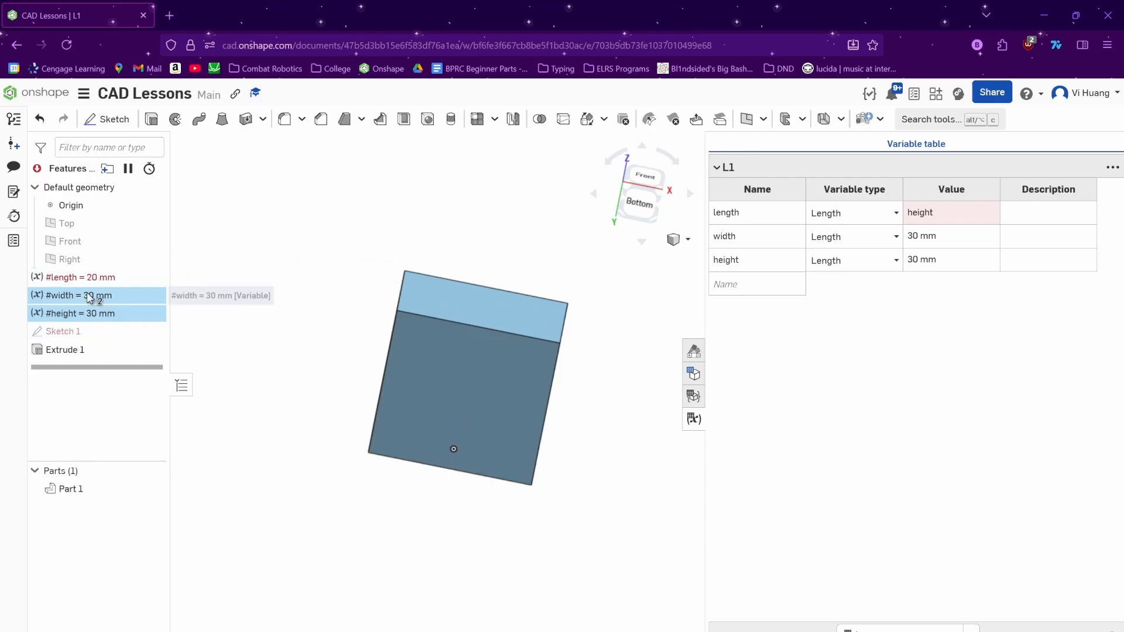
drag(83, 277, 83, 323)
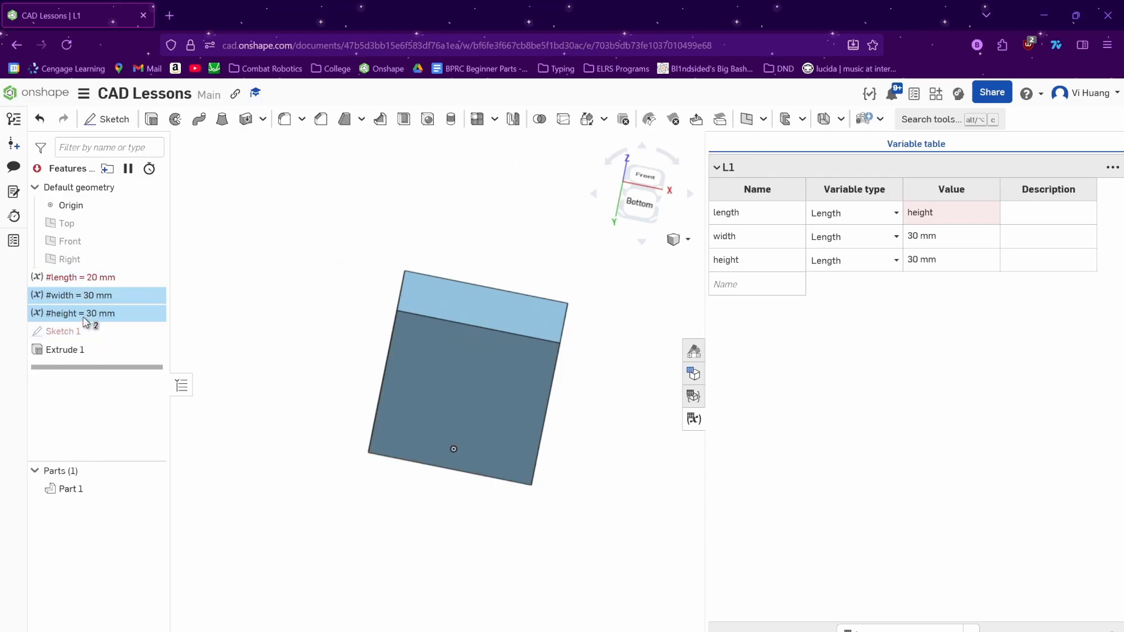
click(233, 246)
drag(95, 280, 97, 326)
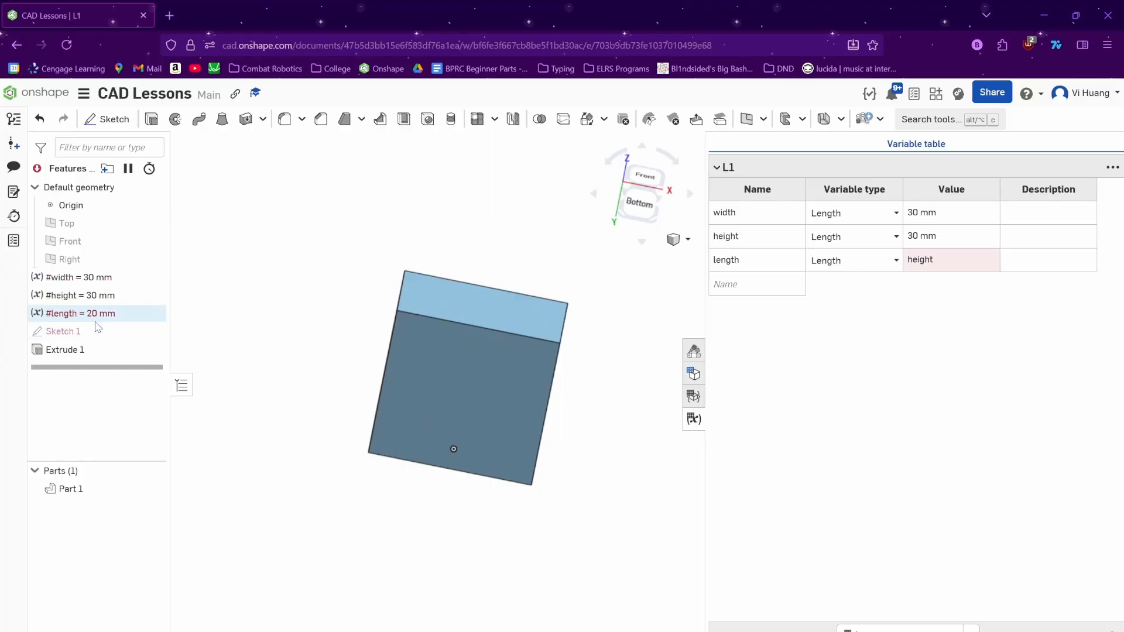
- Set the length variable's value to the expression #height so that it follows the height
double_click(955, 262)
text(#height)
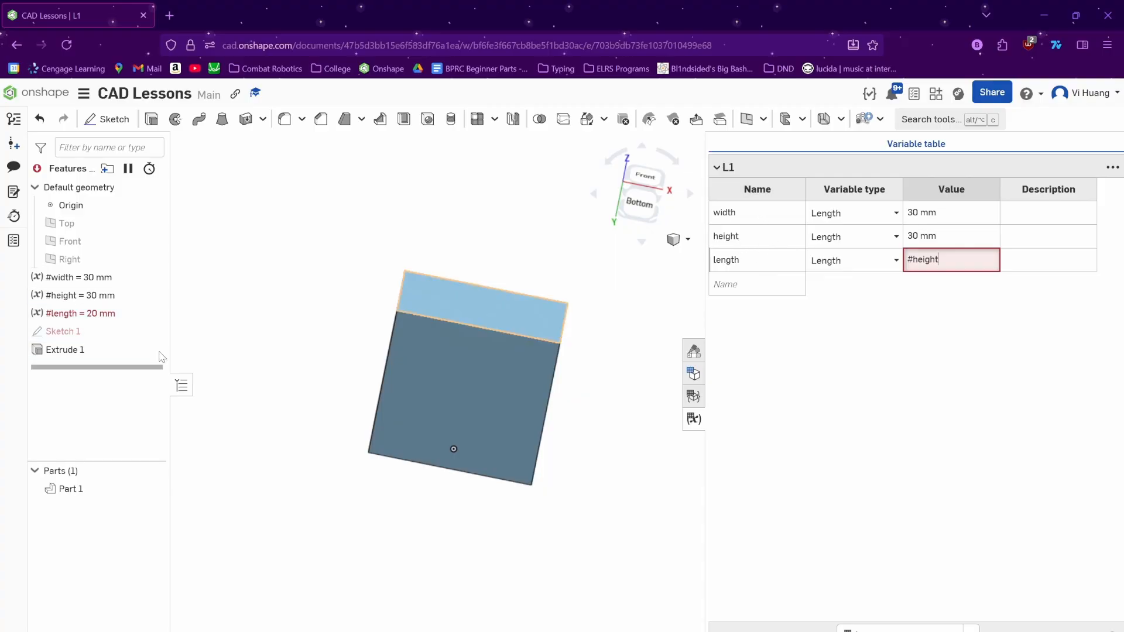
key(Return)
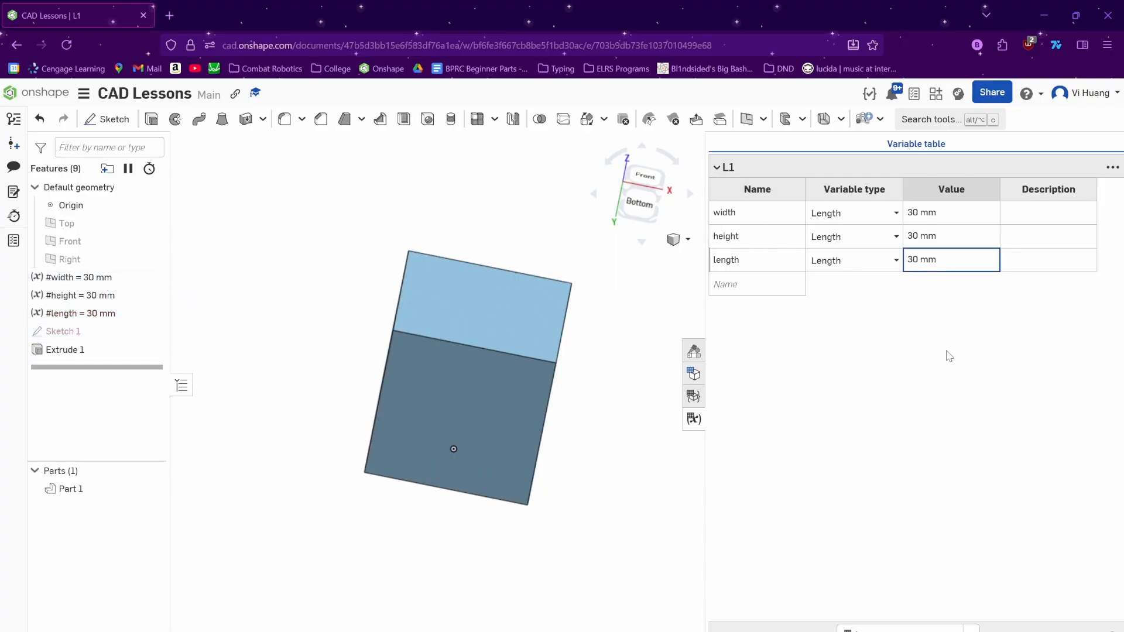
- Set the width variable to 40 mm to resize the whole cube, and check the linked height and length values
right_drag(387, 449, 392, 439)
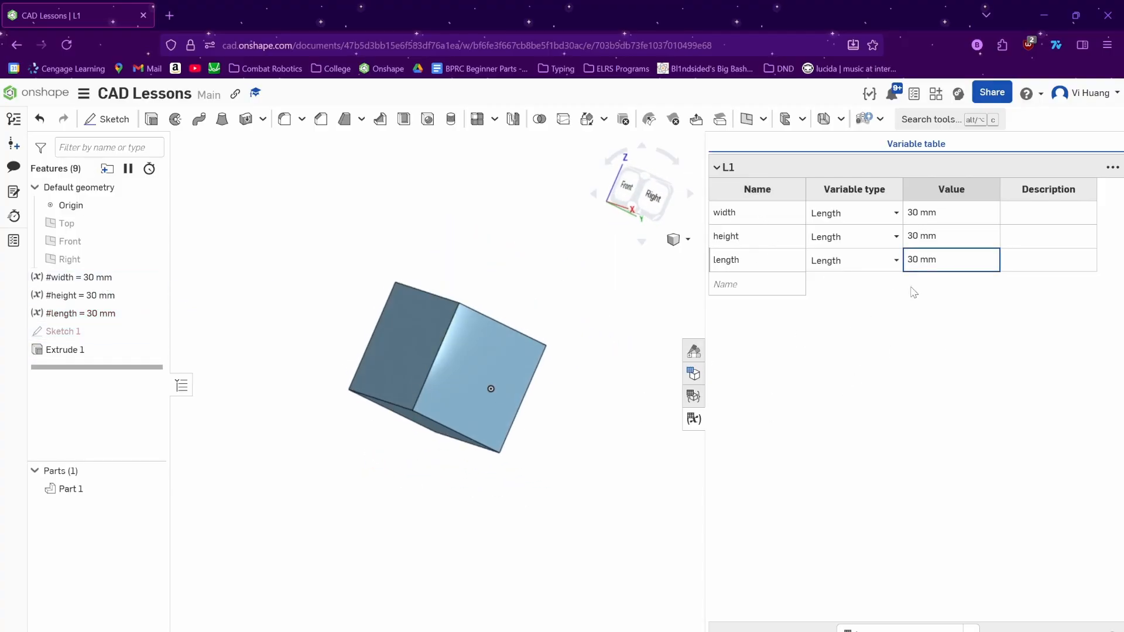
click(953, 218)
text(40)
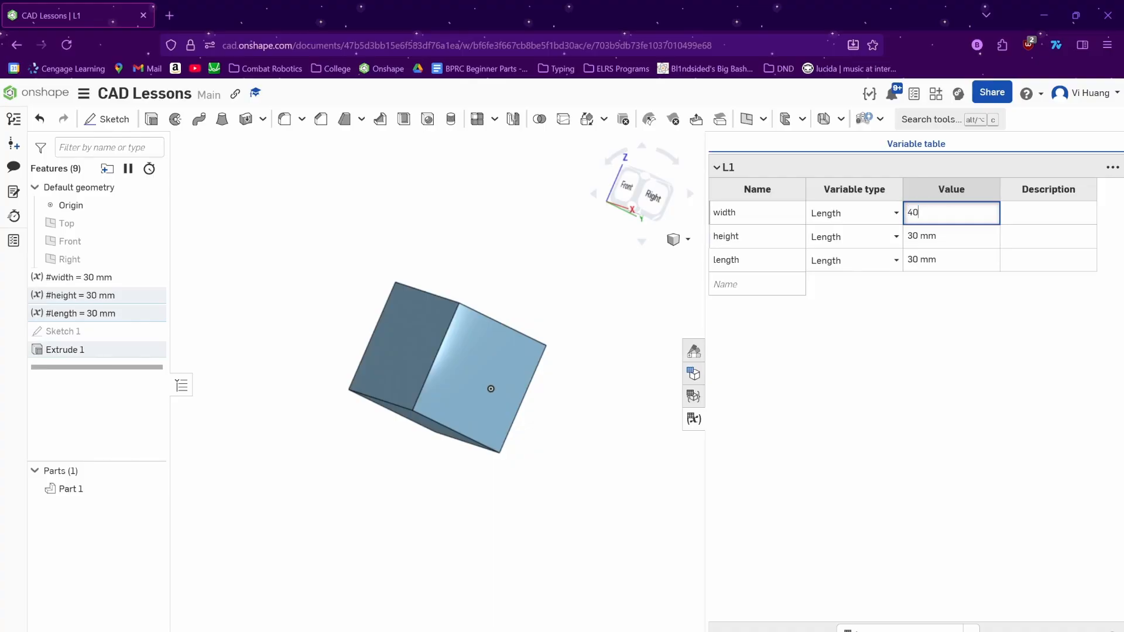
key(Return)
click(955, 237)
click(955, 260)
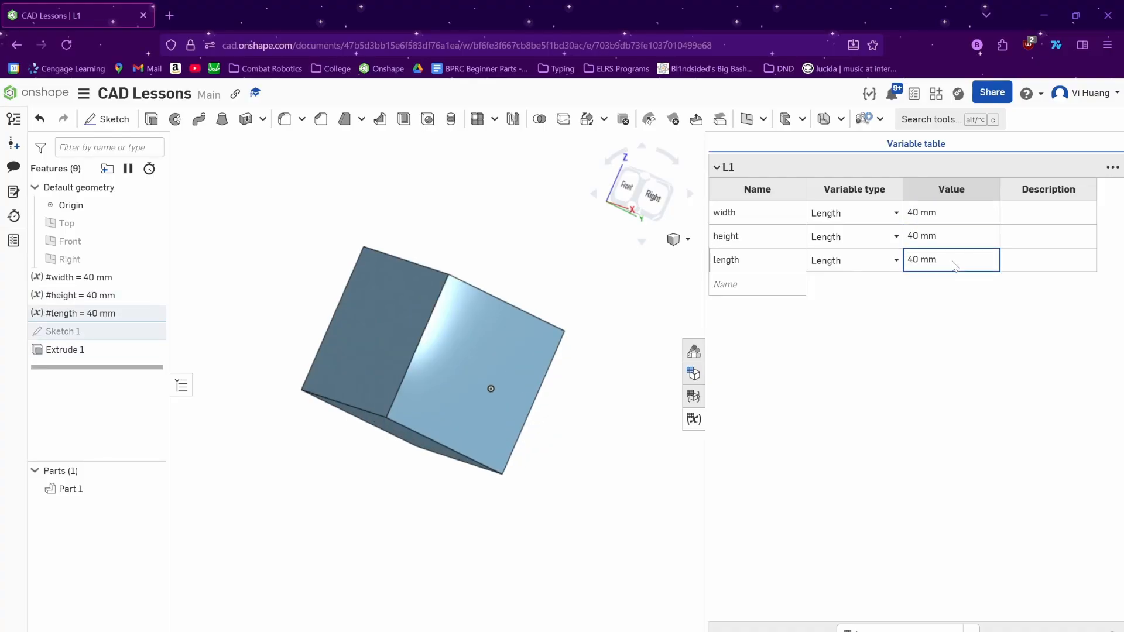
click(938, 320)
mouse_move(452, 414)
right_down()
mouse_move(482, 421)
mouse_move(457, 413)
mouse_move(457, 434)
right_up()
scroll(456, 413, down, 3)
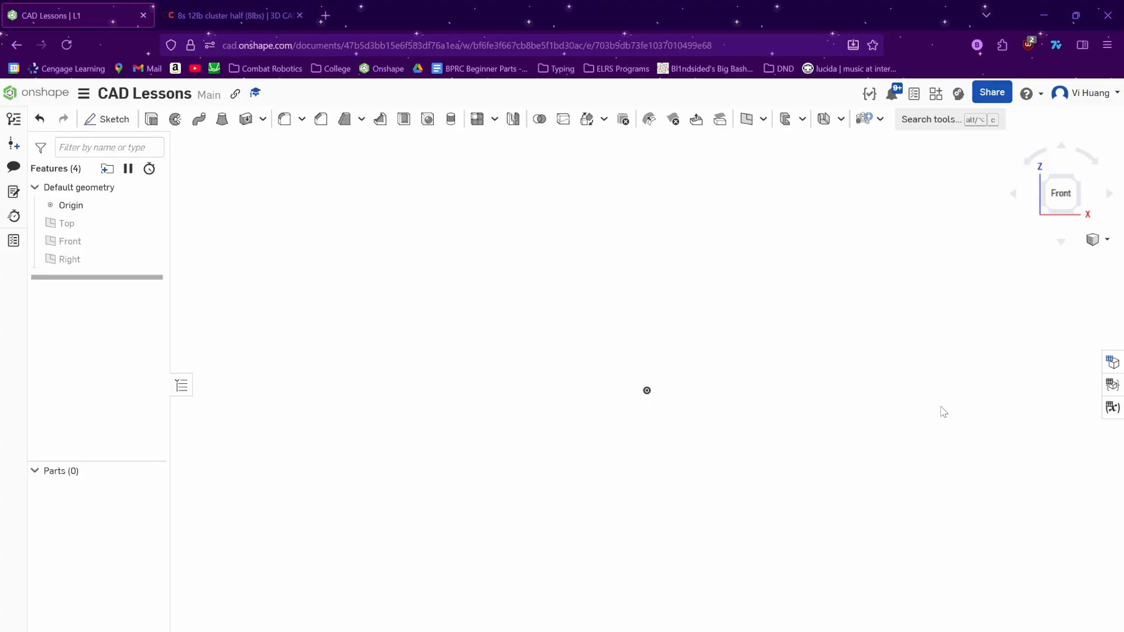
- Switch to the GrabCAD viewer and examine the 8s 12lb robot assembly from the side
click(233, 21)
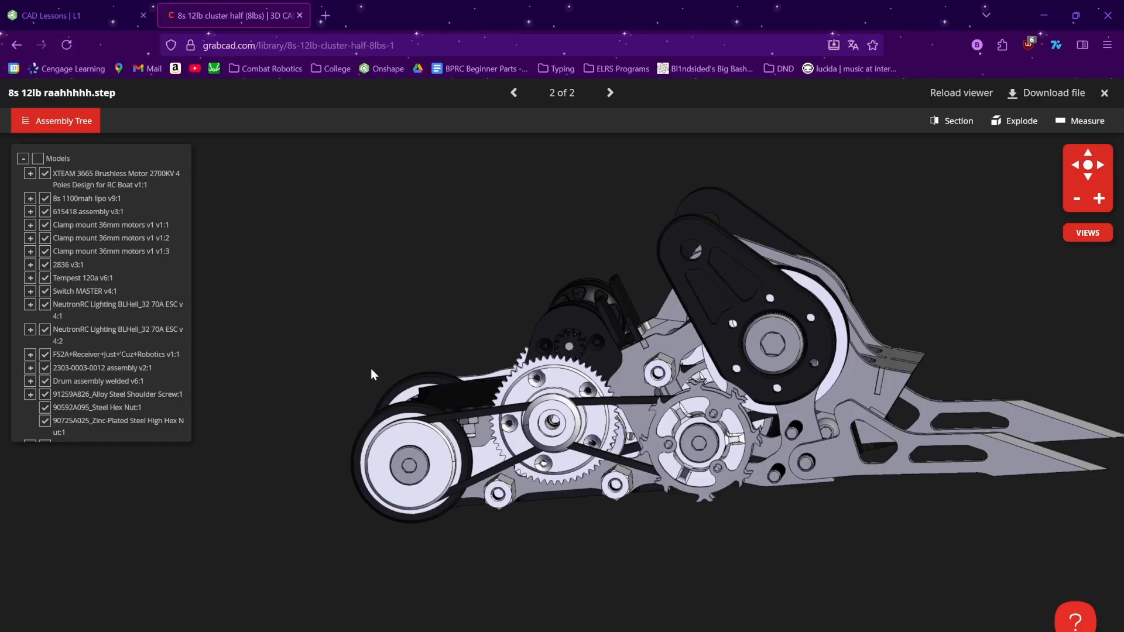
mouse_move(459, 339)
mouse_down()
mouse_move(484, 370)
mouse_move(456, 325)
mouse_up()
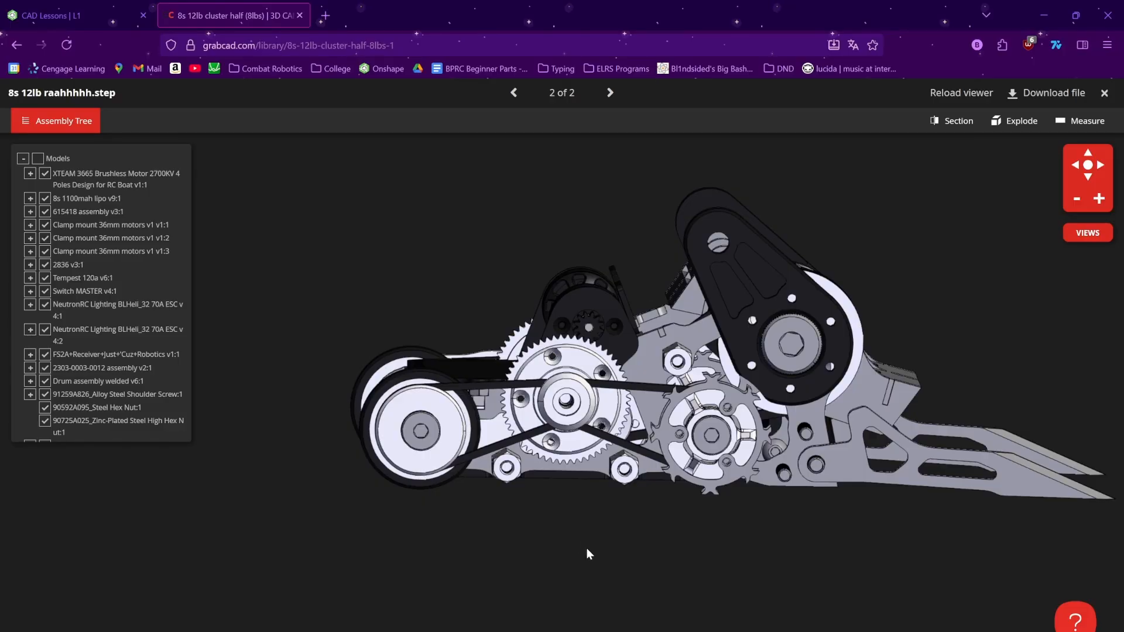
mouse_move(599, 553)
mouse_down()
mouse_move(607, 570)
mouse_move(650, 585)
mouse_move(603, 557)
mouse_up()
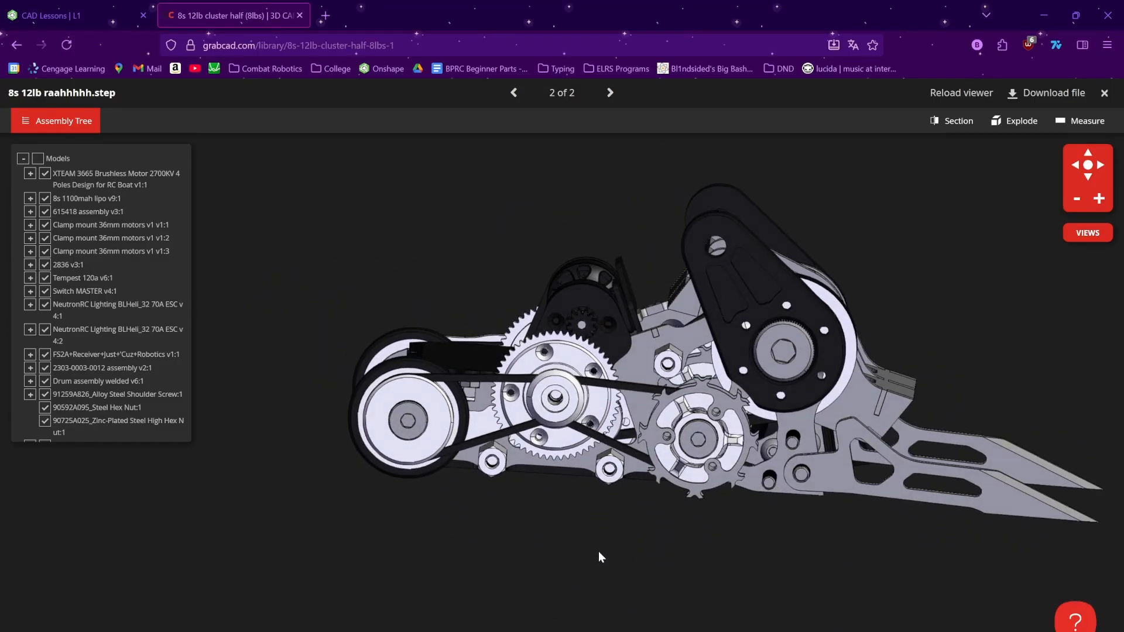
- Switch back to Onshape and start a new sketch on the Right plane, viewed face-on with the default planes hidden
key(ctrl+shift+Tab)
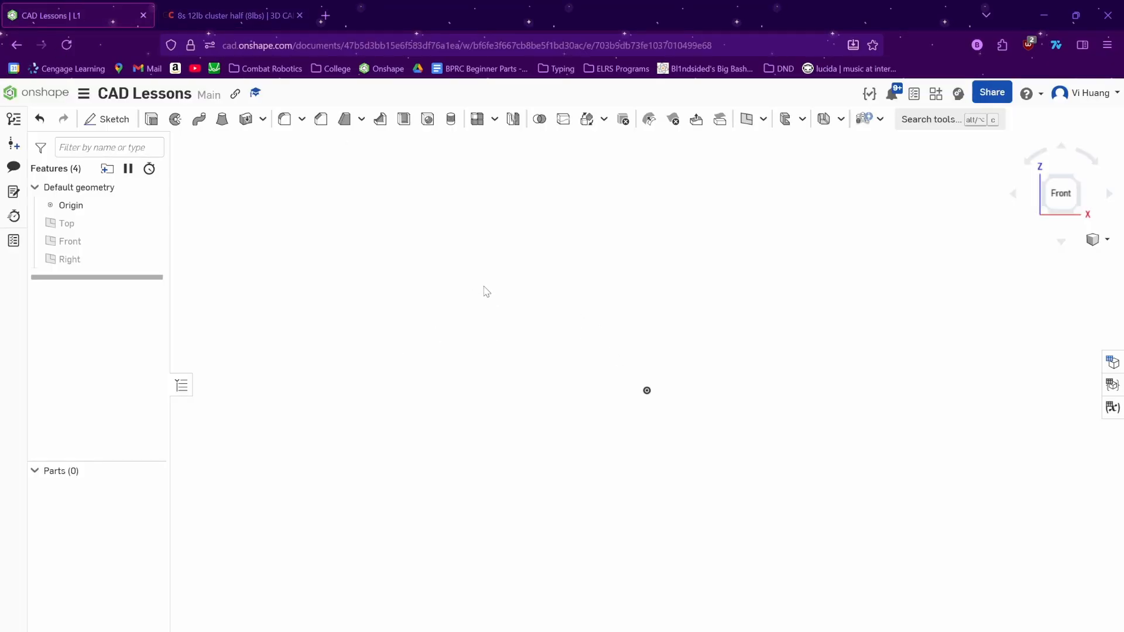
key(shift+s)
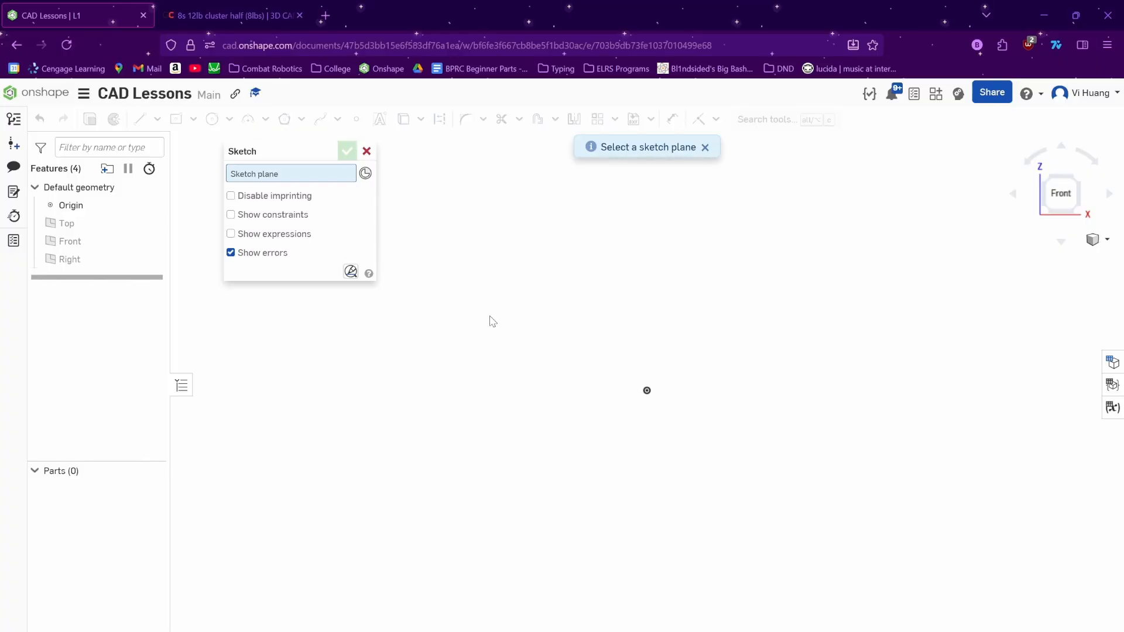
right_drag(705, 387, 576, 358)
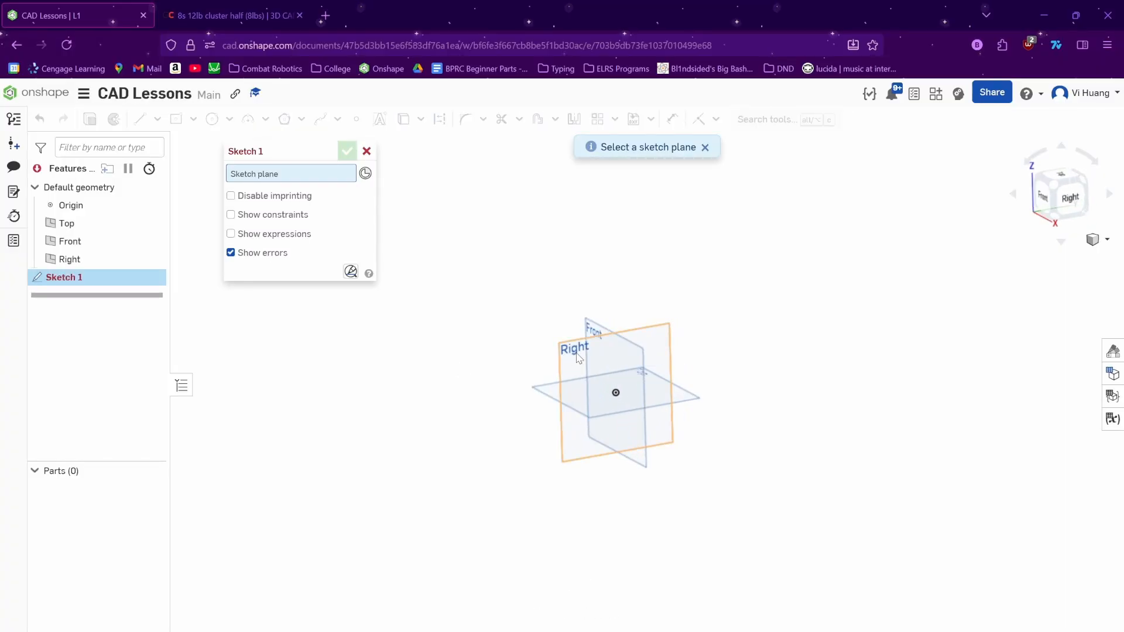
click(576, 359)
key(n)
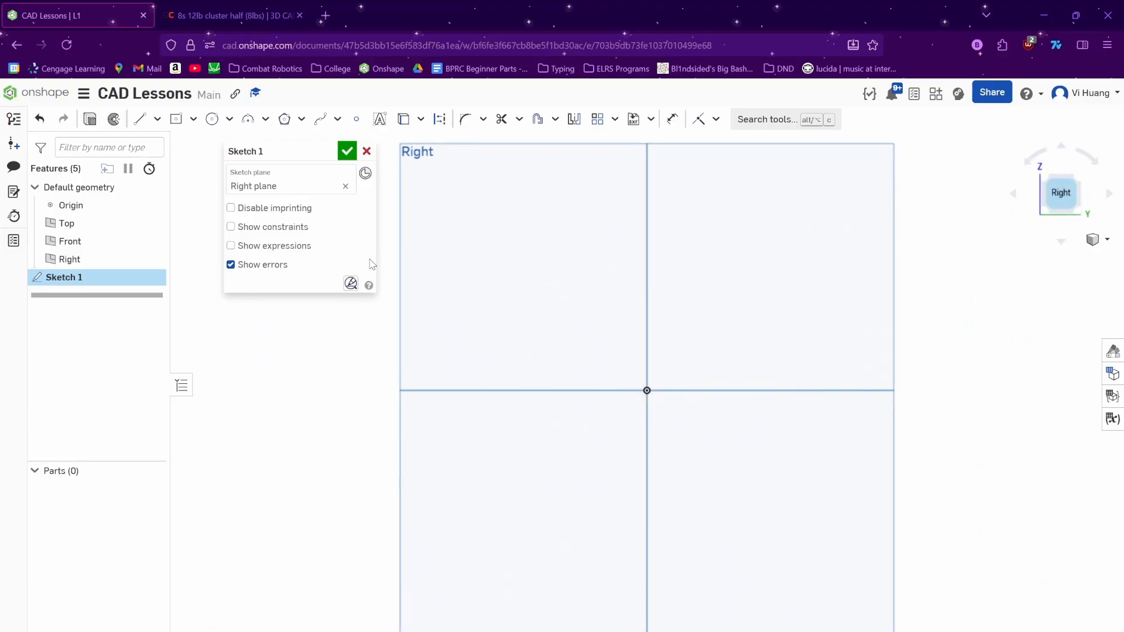
key(p)
scroll(672, 387, down, 2)
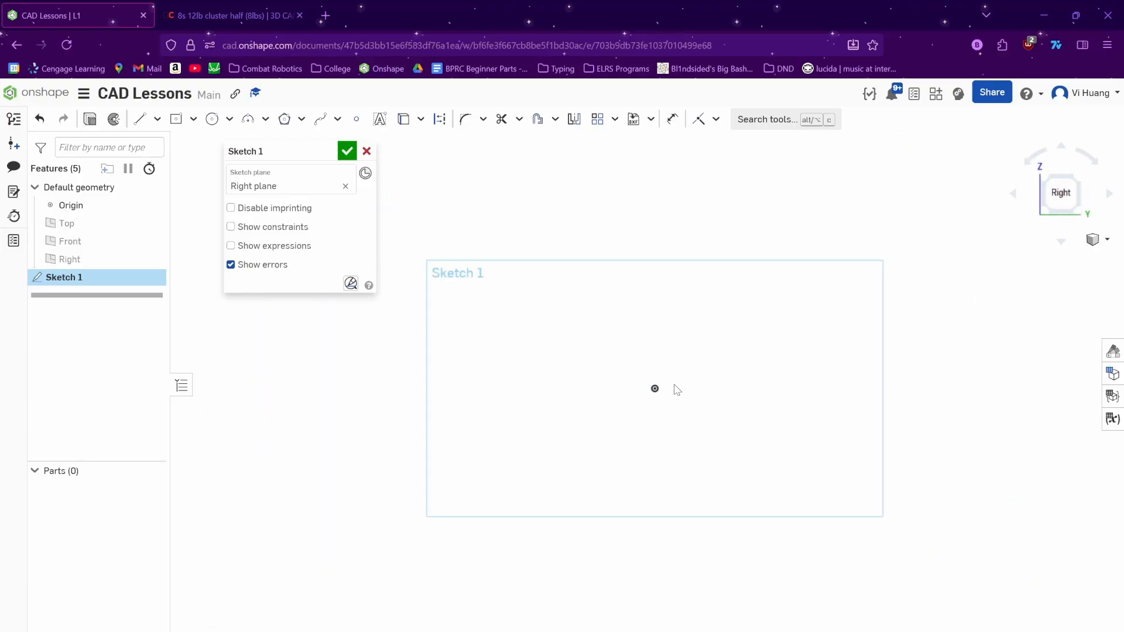
middle_drag(657, 391, 618, 390)
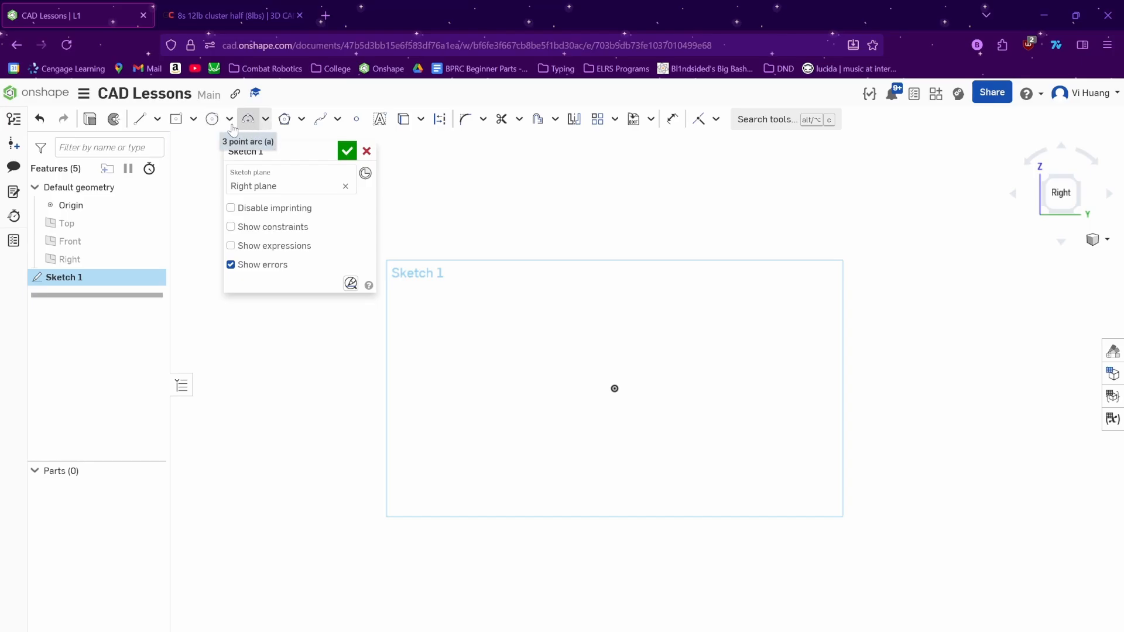
- Review the wheel and gear layout of the robot assembly in the GrabCAD viewer and return to the Onshape sketch
click(212, 120)
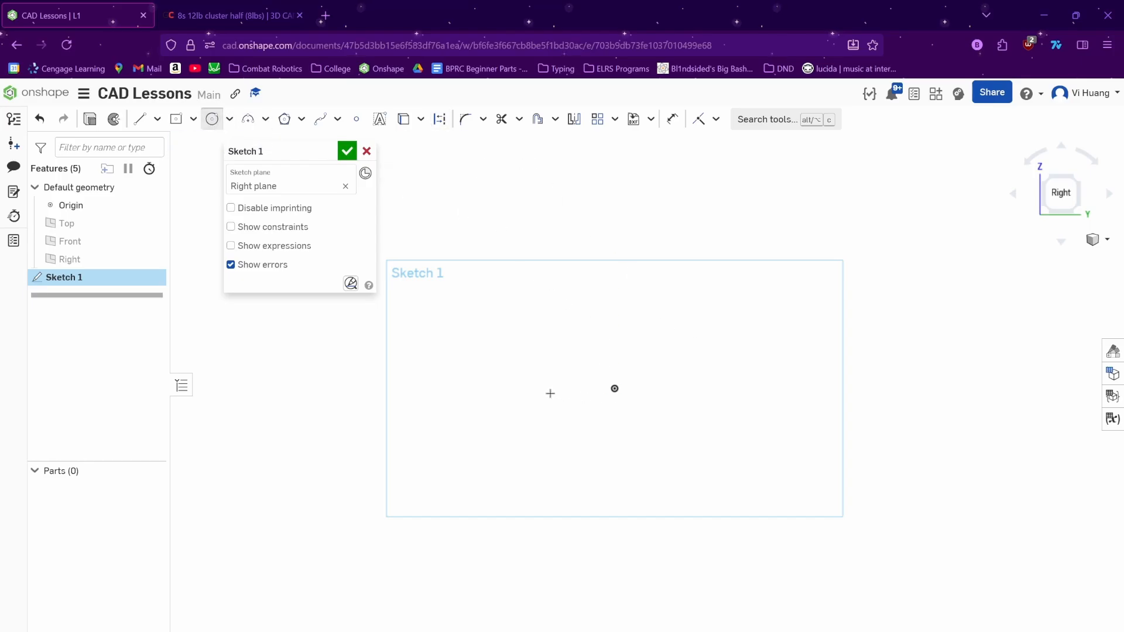
scroll(588, 402, up, 1)
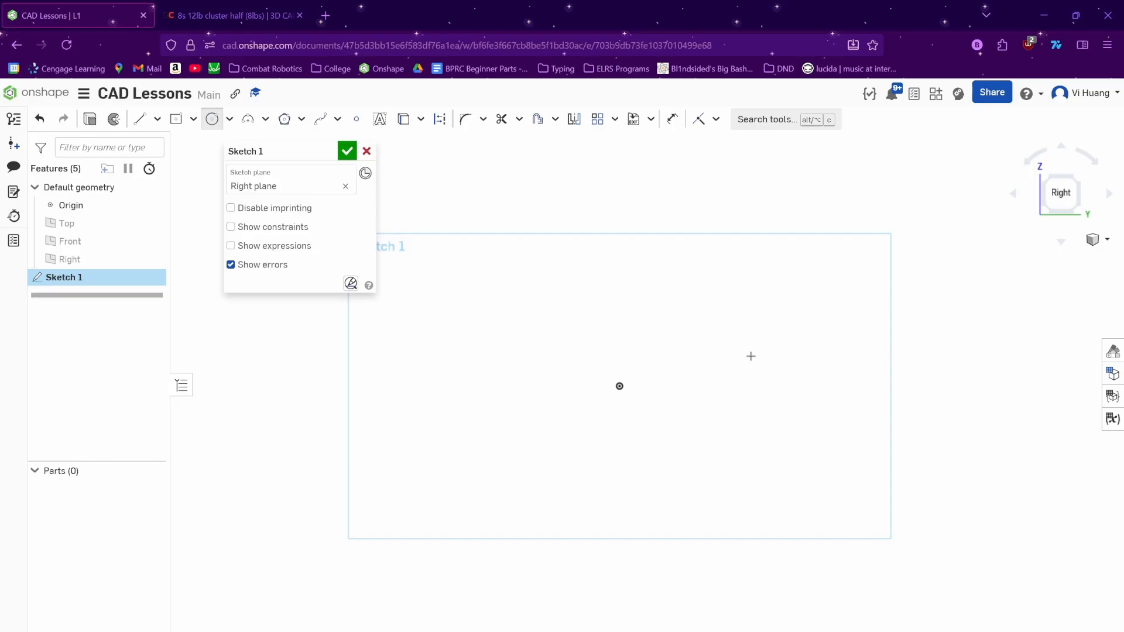
middle_drag(712, 358, 682, 348)
scroll(716, 372, down, 1)
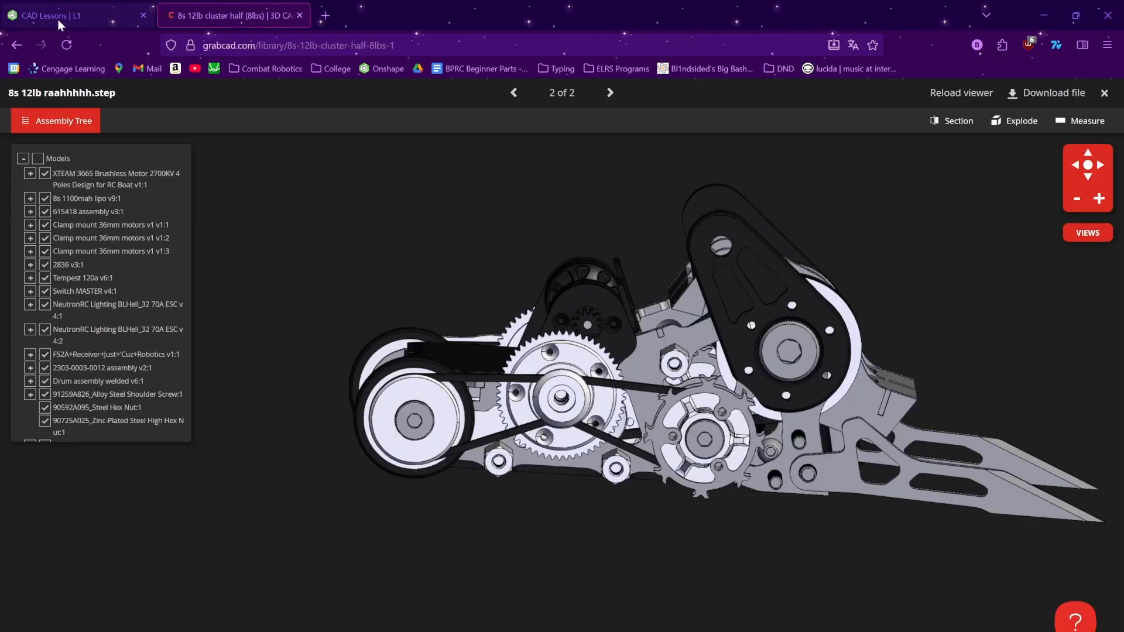
click(238, 14)
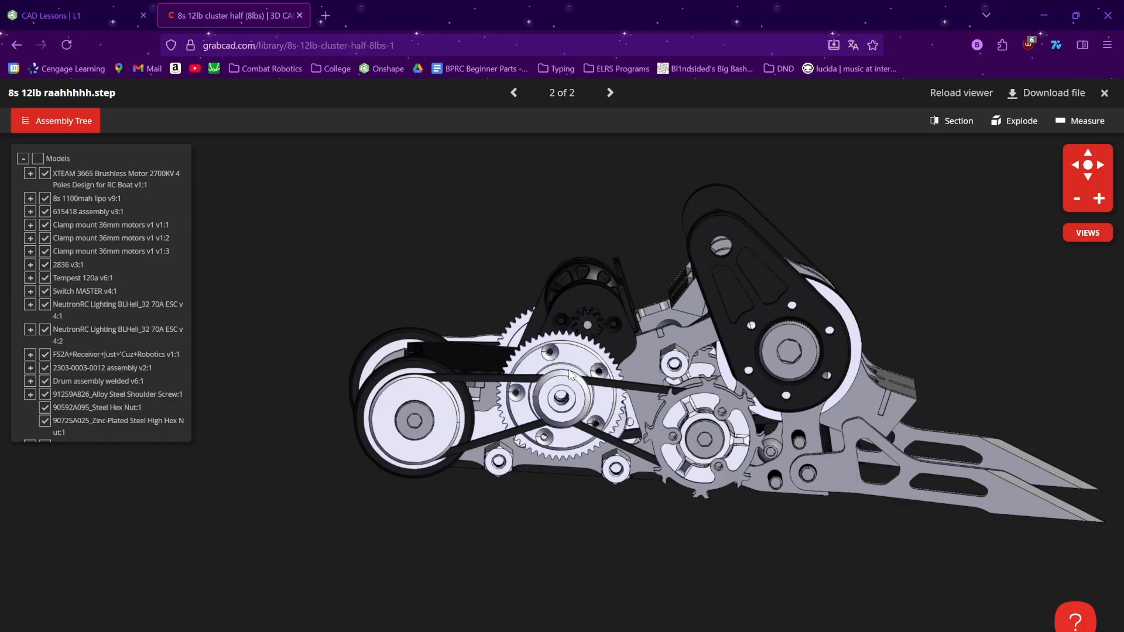
click(17, 6)
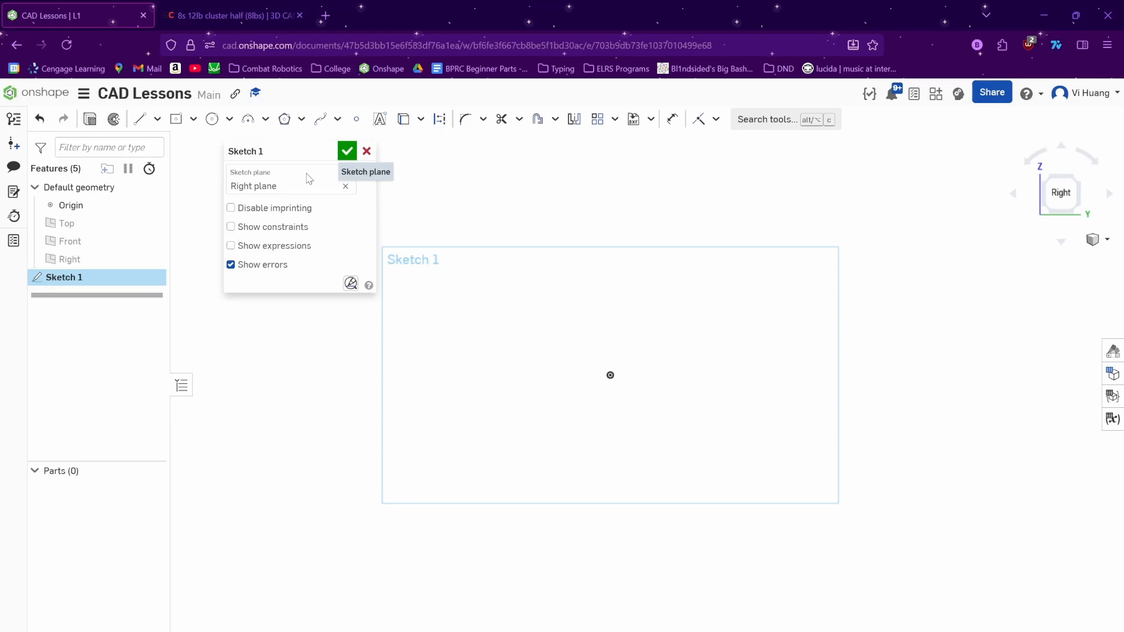
- Check the gears in the GrabCAD viewer, then sketch a construction circle about 44 mm in diameter centred on the origin in Onshape
click(233, 123)
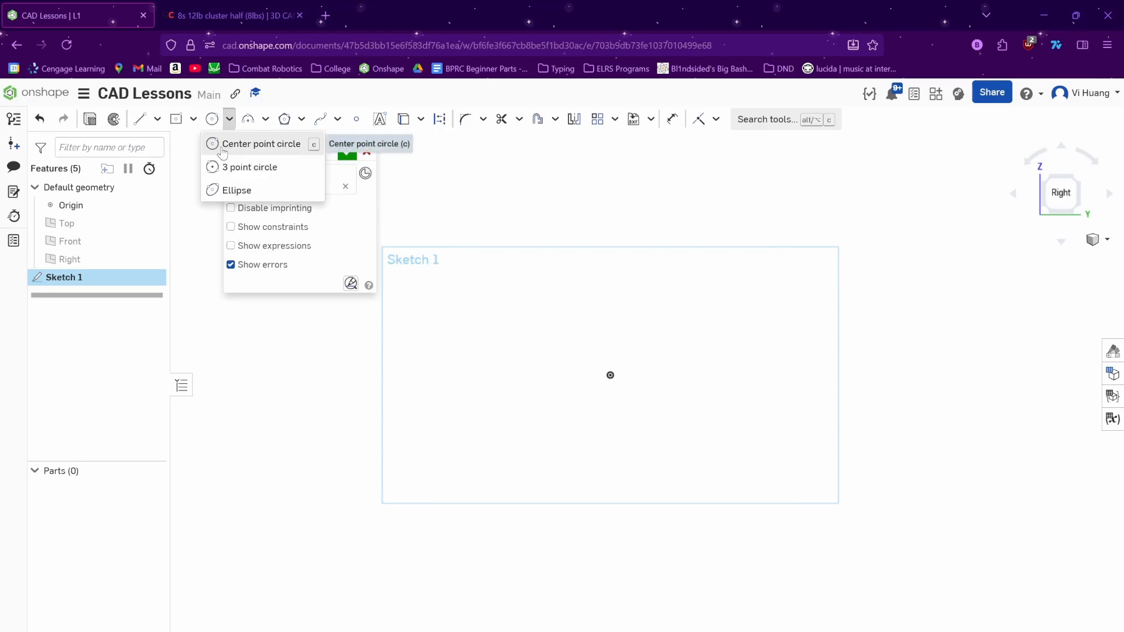
click(223, 146)
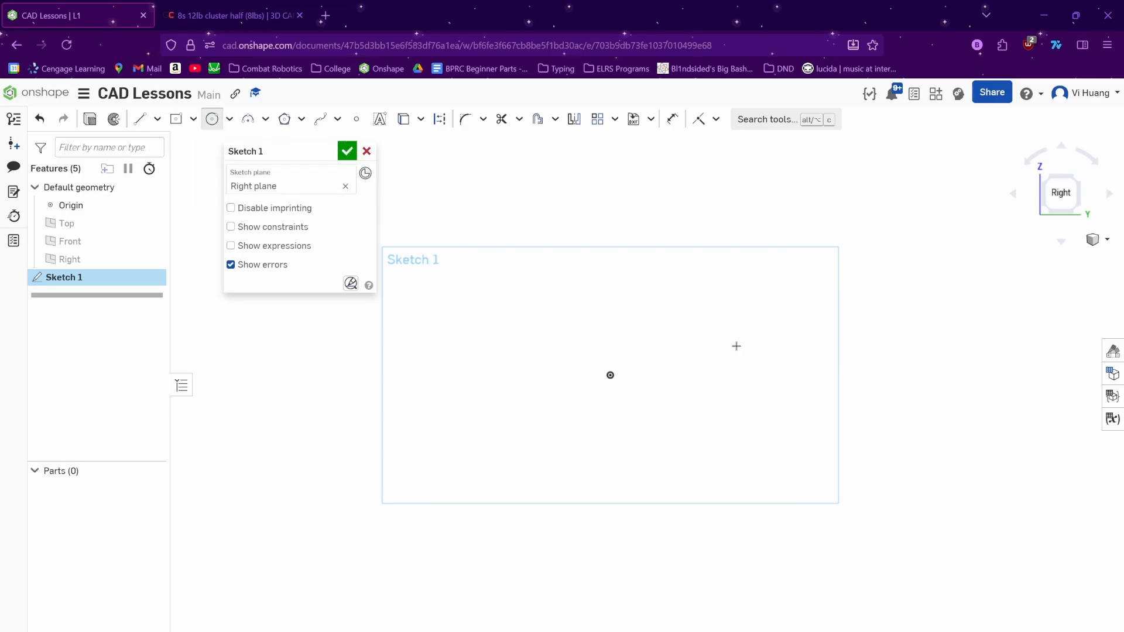
click(277, 7)
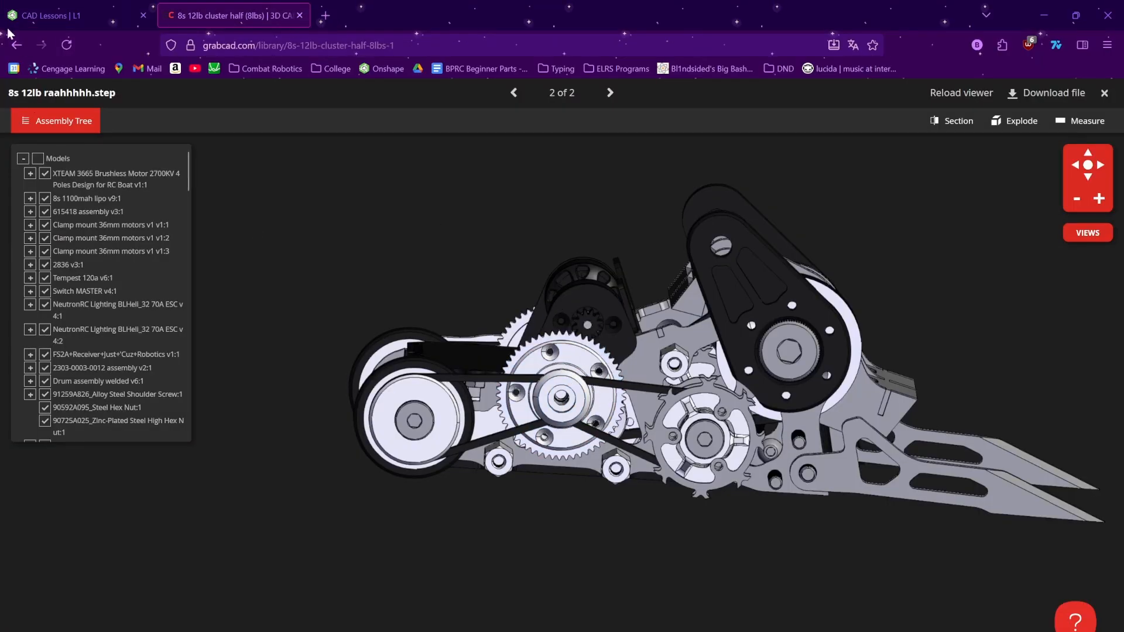
click(47, 8)
key(ctrl+Tab)
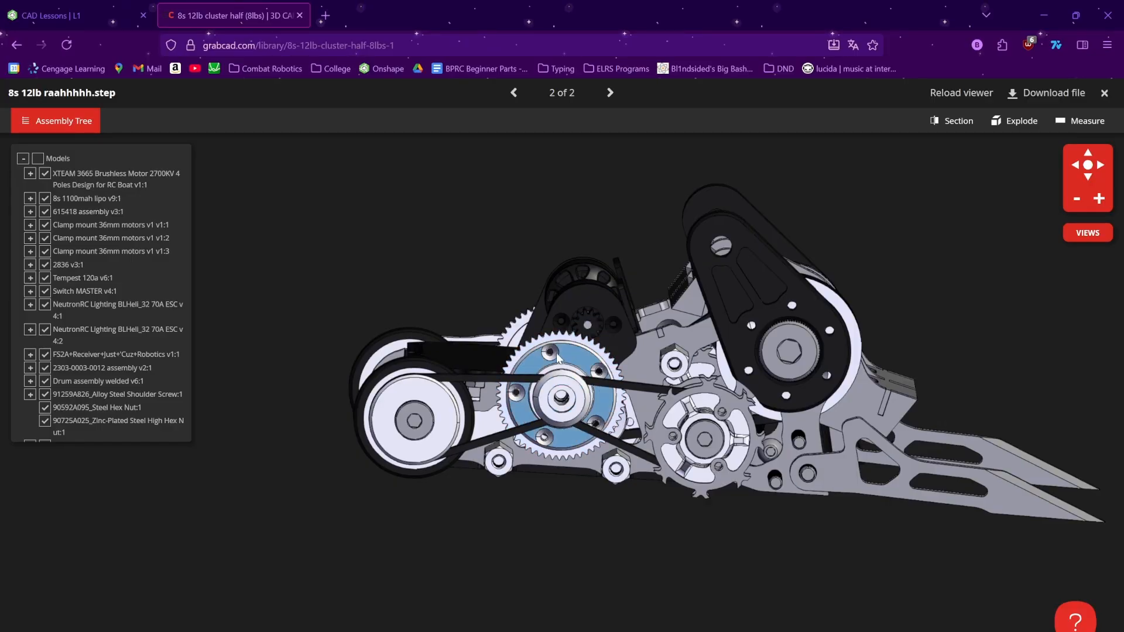
click(73, 4)
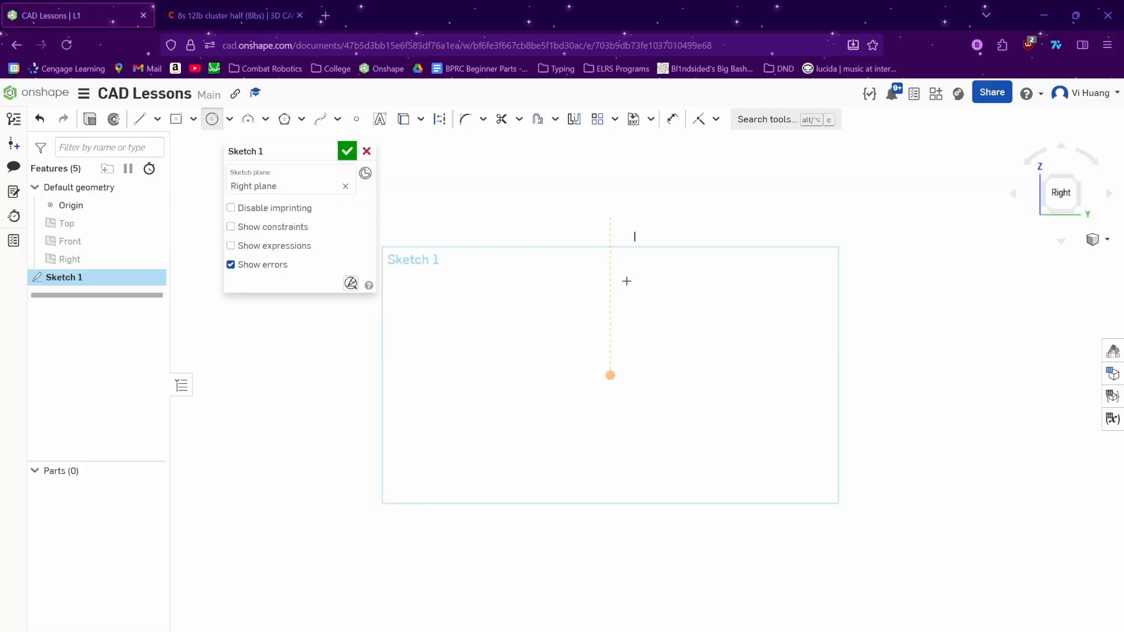
click(611, 375)
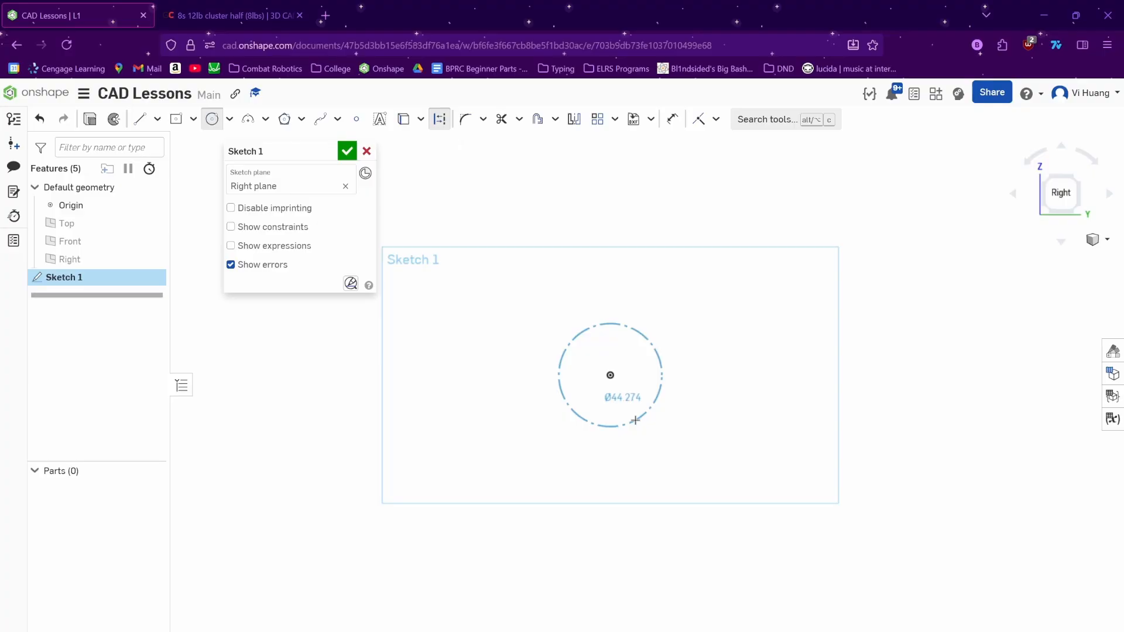
click(636, 420)
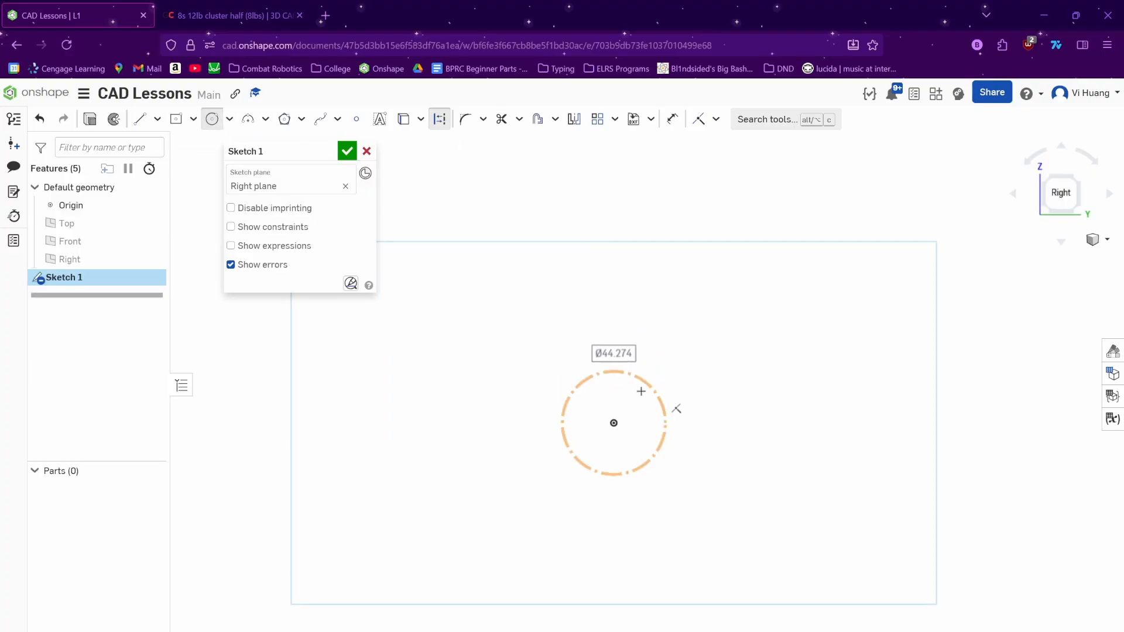
- Sketch a smaller construction circle about 23 mm in diameter, diagonally above the circle at the origin
click(670, 334)
click(688, 352)
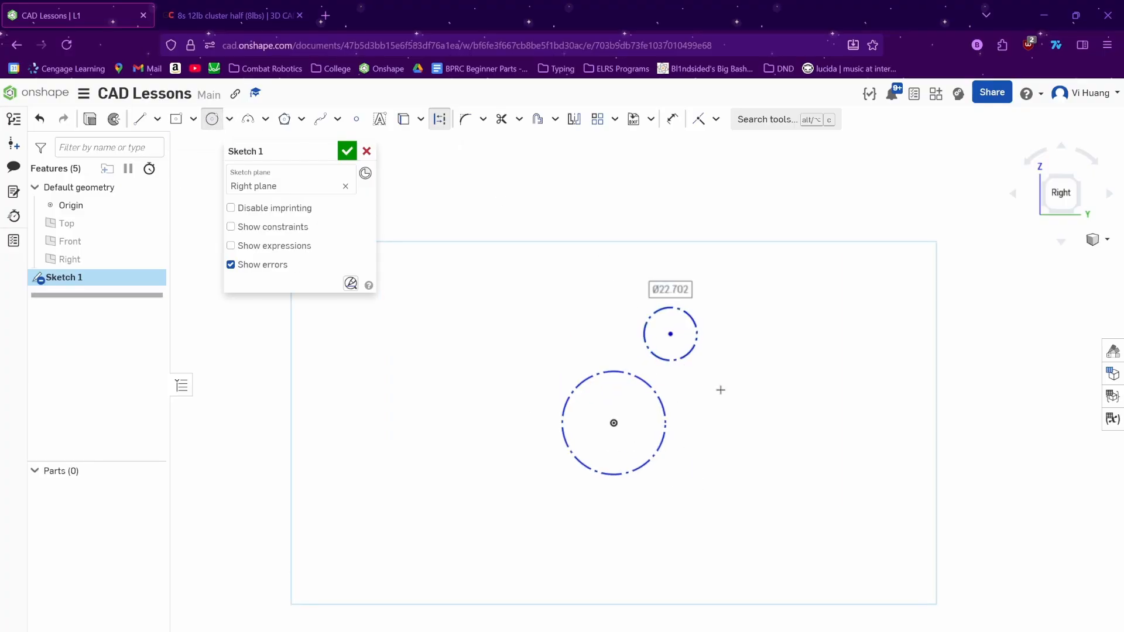
key(Escape)
scroll(670, 426, up, 1)
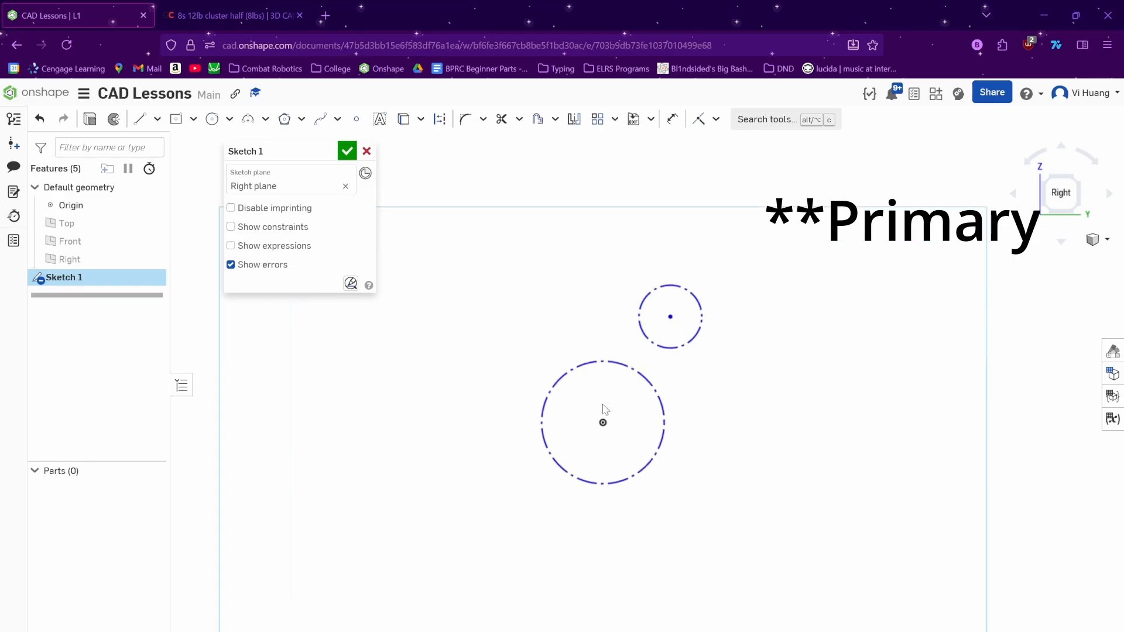
- Examine the gear and wheel arrangement in the GrabCAD viewer, then return to the Onshape sketch and view both circles face-on
key(ctrl+Tab)
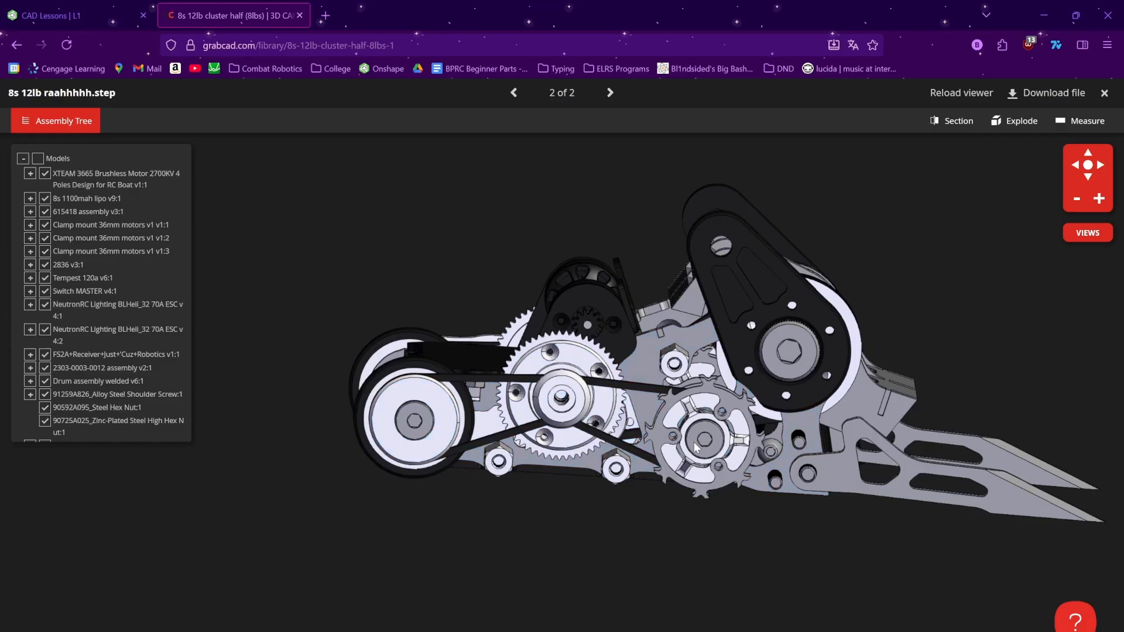
click(104, 8)
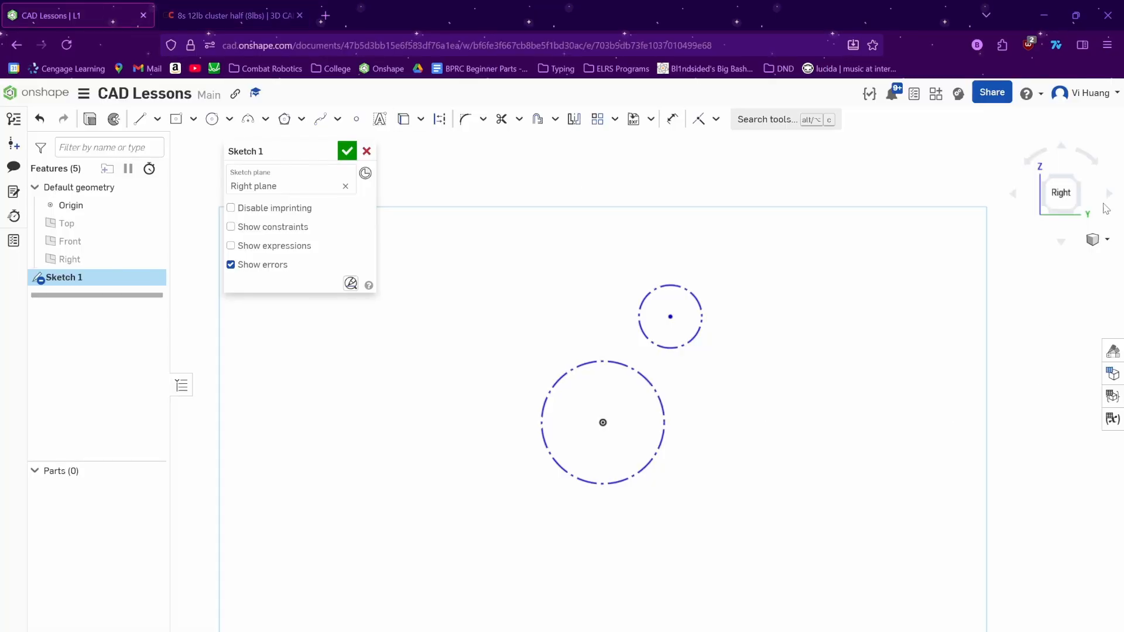
click(1062, 194)
middle_drag(776, 416, 715, 353)
scroll(717, 357, down, 3)
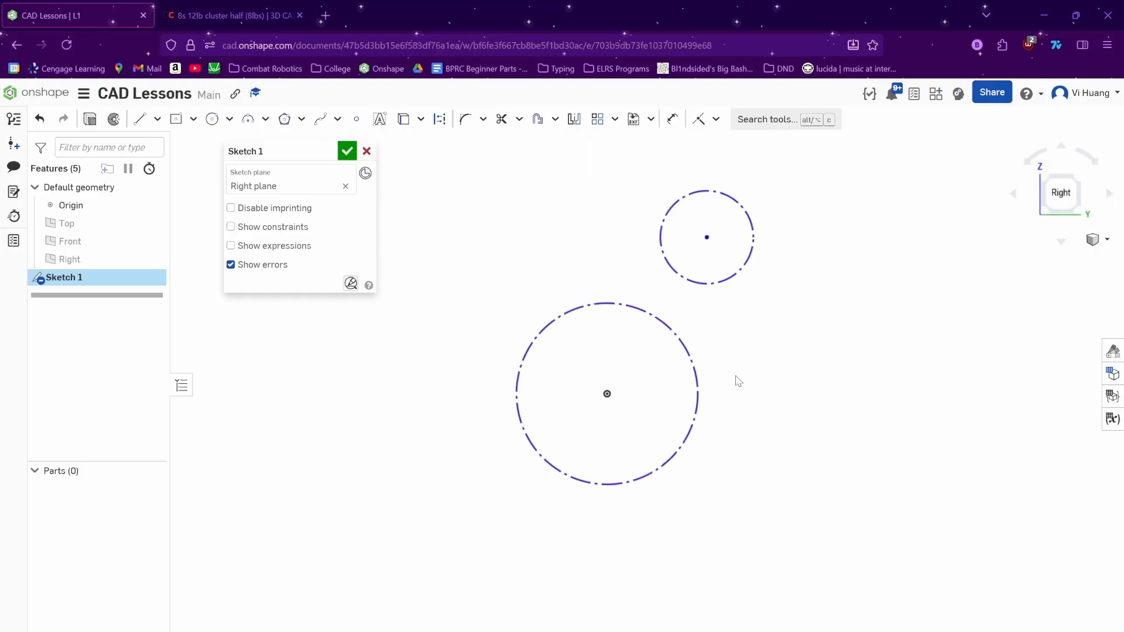
scroll(739, 381, down, 2)
middle_drag(761, 394, 700, 419)
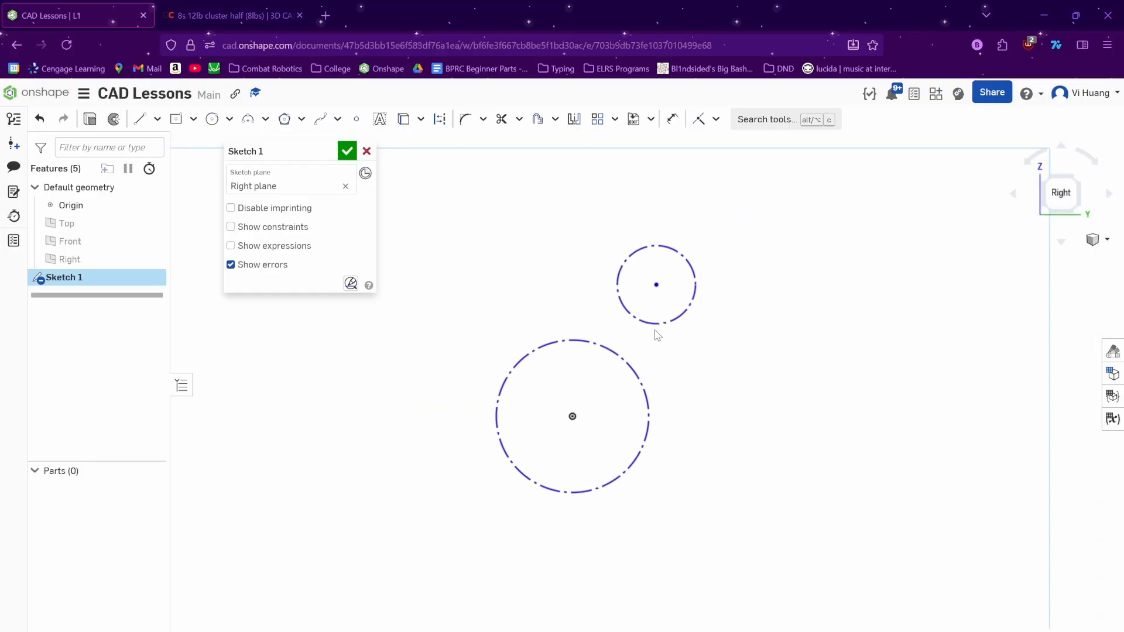
- Make the smaller construction circle tangent to the larger one
key(d)
key(t)
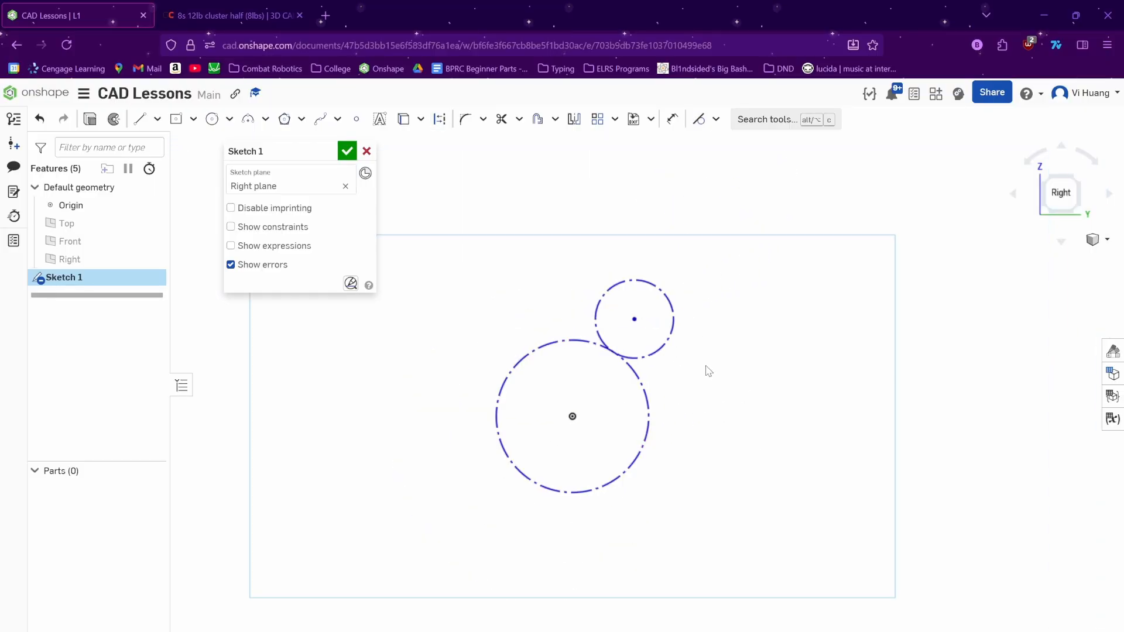
scroll(725, 415, down, 1)
middle_drag(724, 415, 728, 383)
key(d)
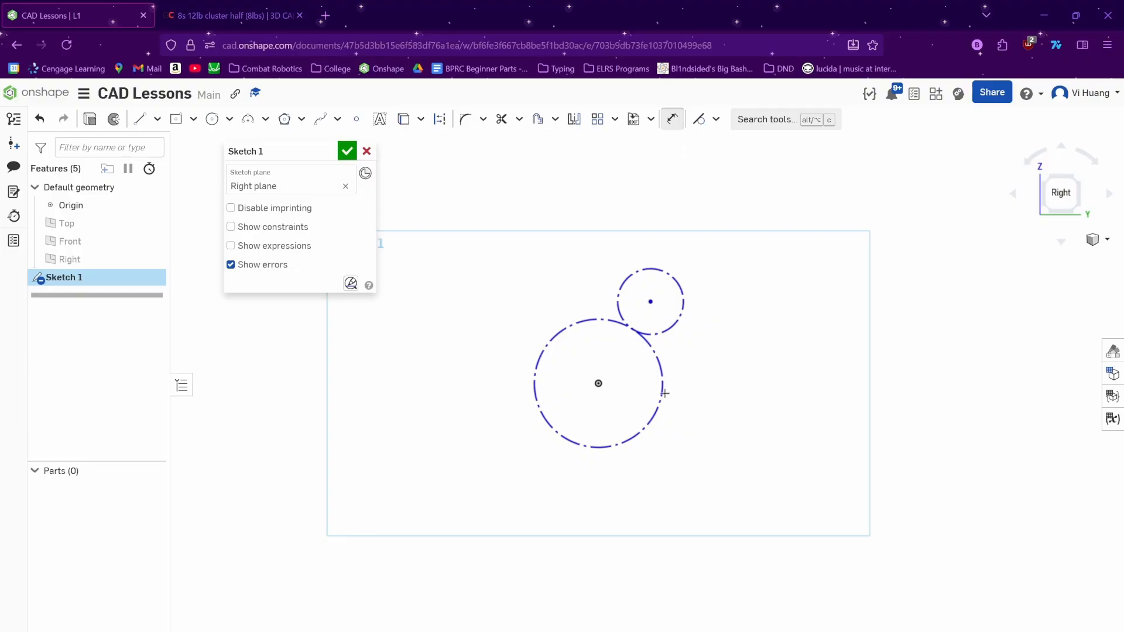
key(Escape)
- Open the variable table and add two length variables named primarySpurDiam and secondarySpurDiam
click(1108, 429)
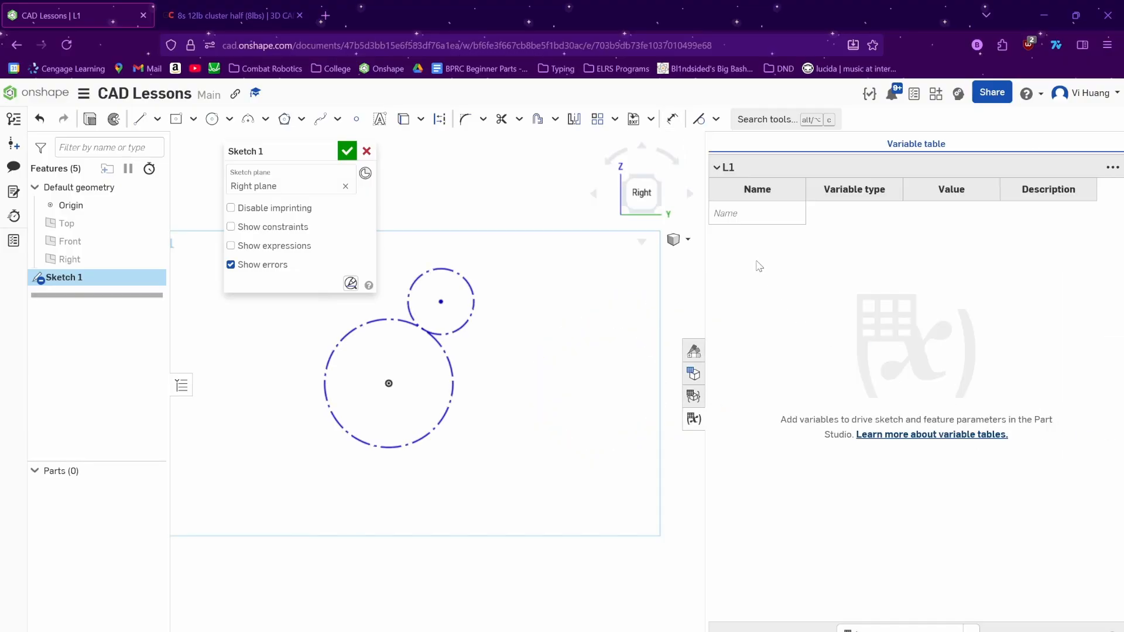
click(747, 213)
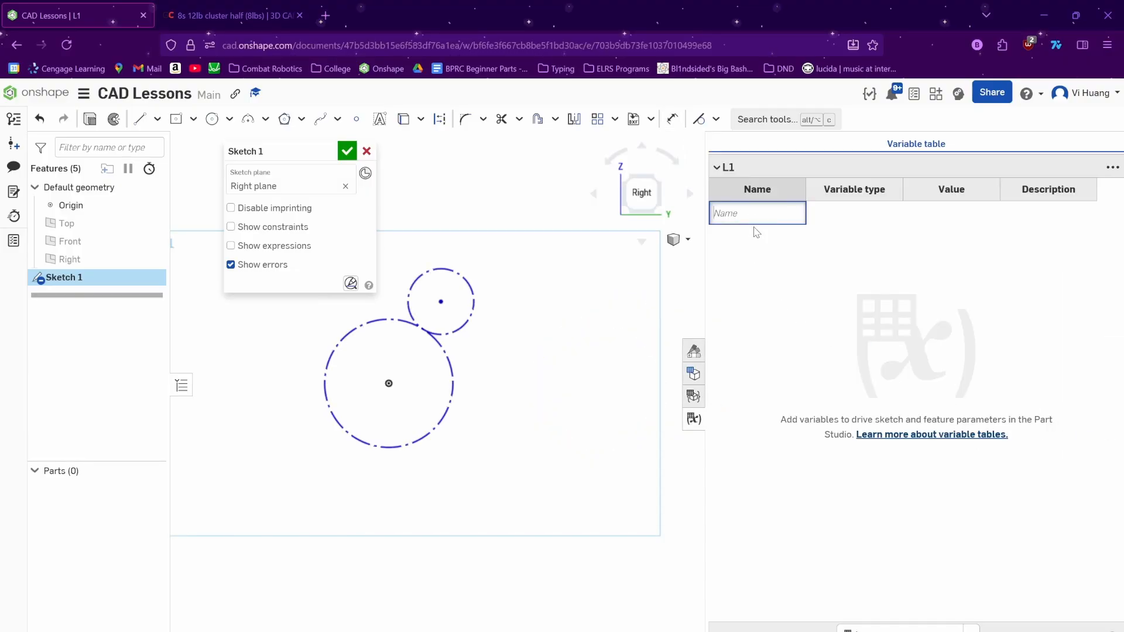
text(primarySpurDiam)
key(Return)
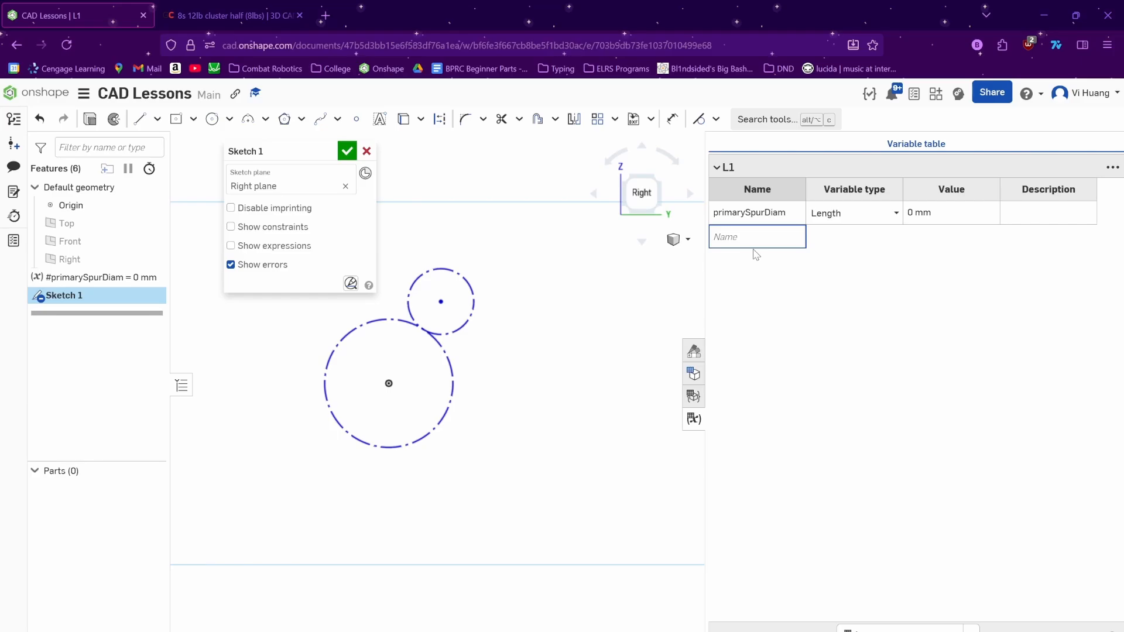
text(second)
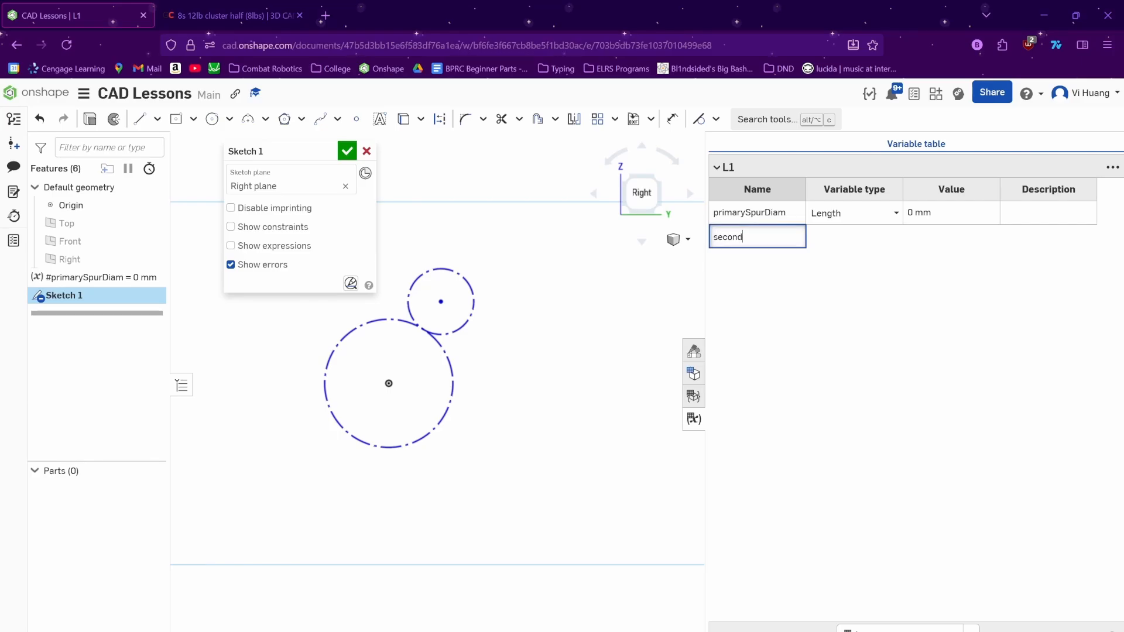
text(arySpurDiam)
key(Return)
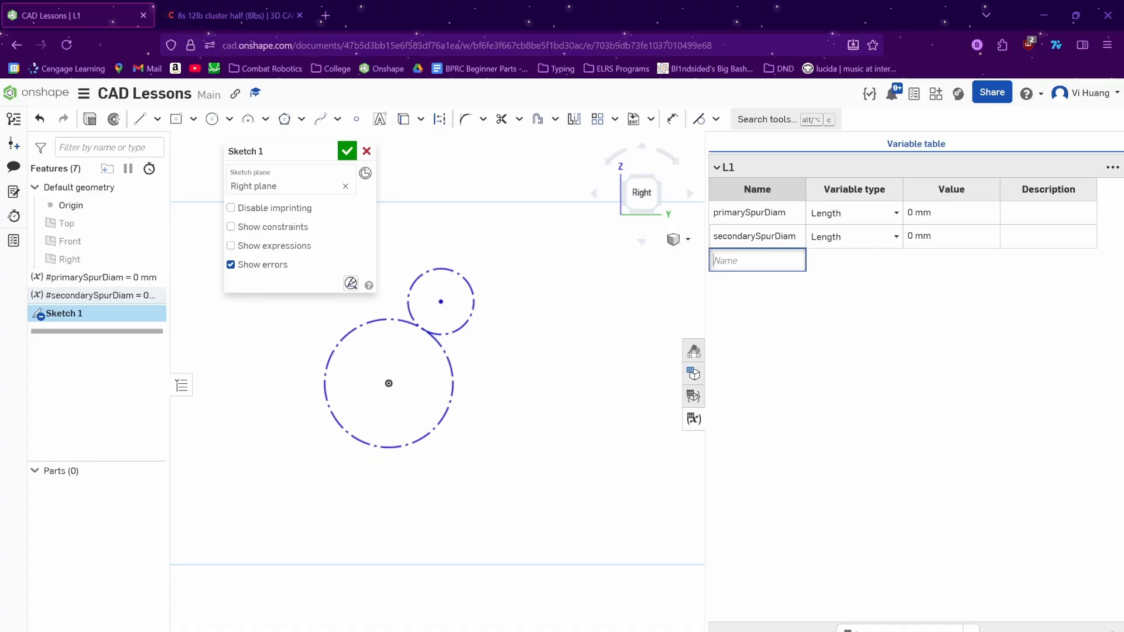
- Add a length variable named gearMod and move it ahead of the spur diameter variables
text(gearMod)
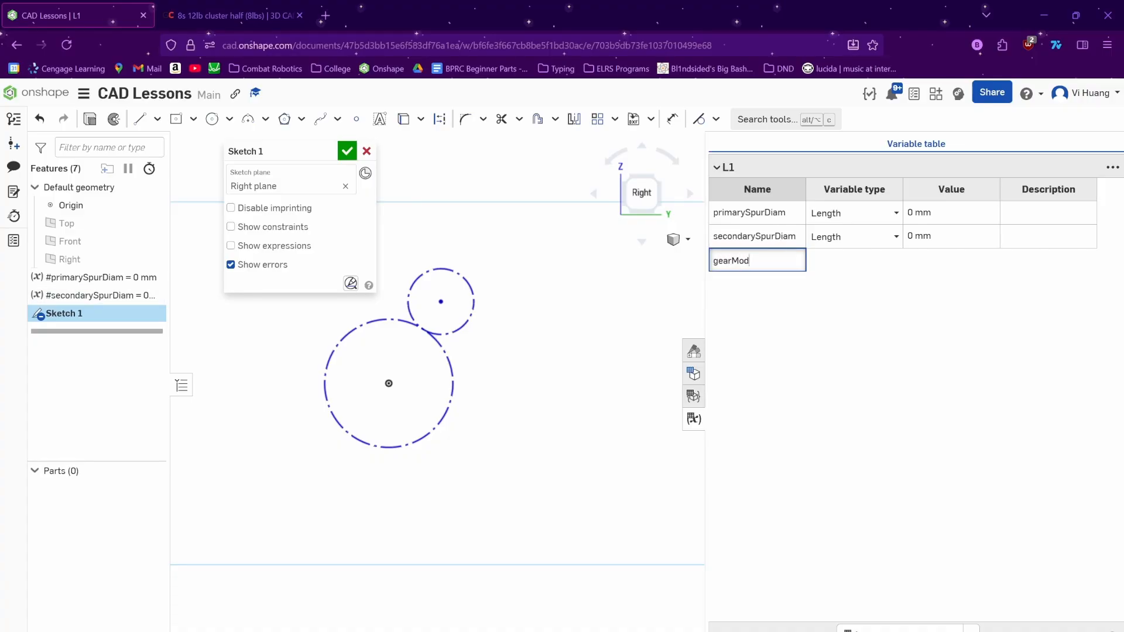
key(Return)
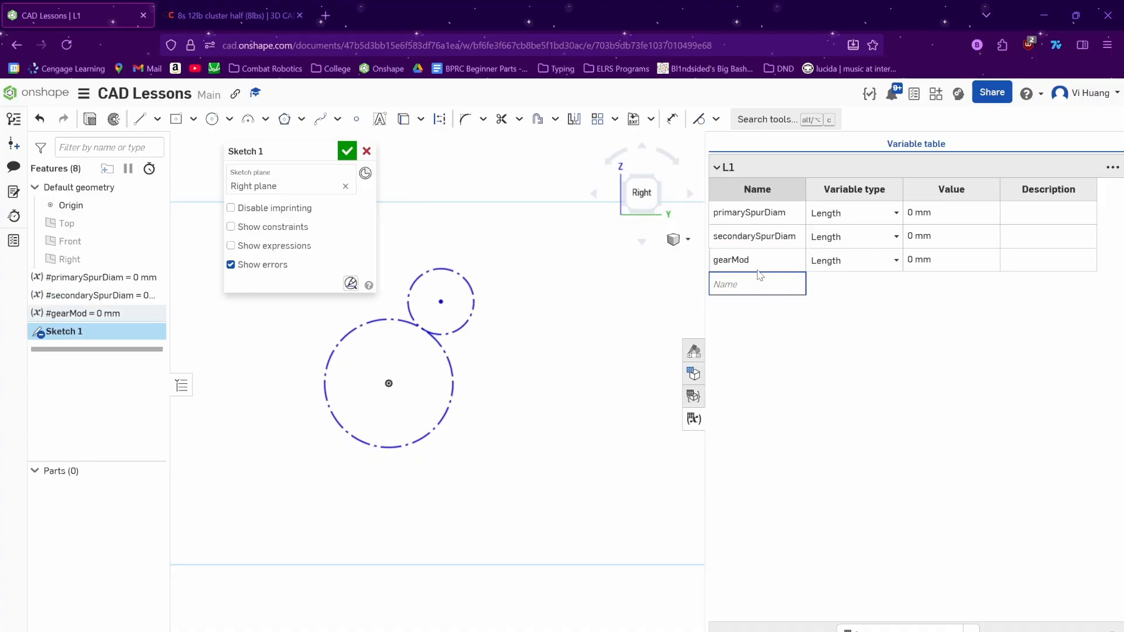
drag(772, 270, 748, 209)
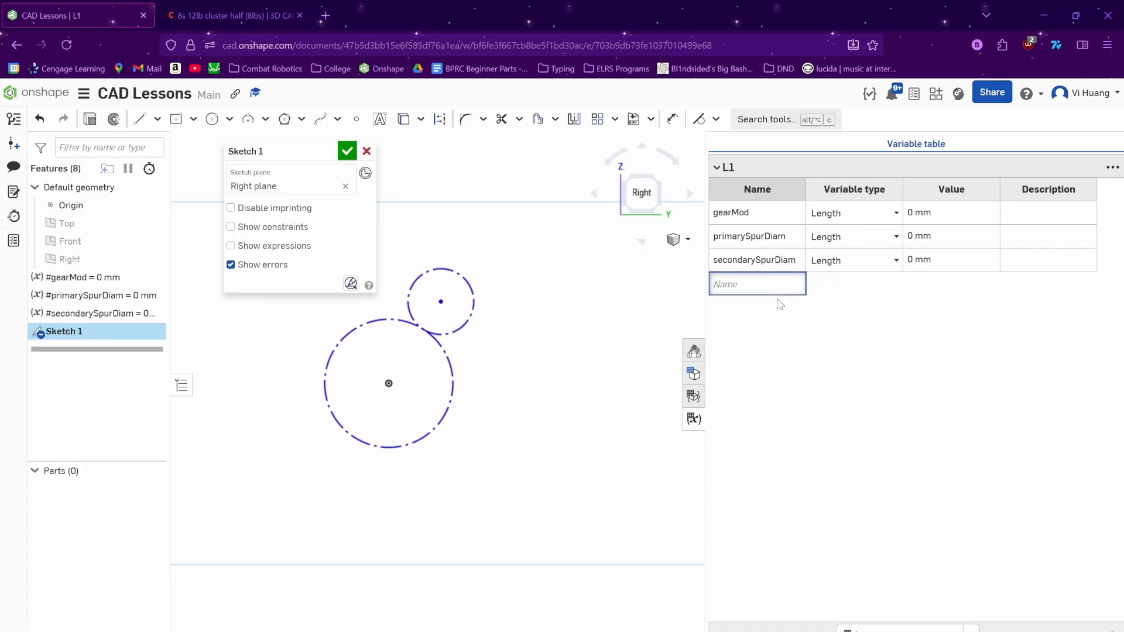
- Add the variables primarySpurT and secondarySpurT and reorder them to sit between gearMod and the spur diameter variables
text(primarySpurT)
key(Return)
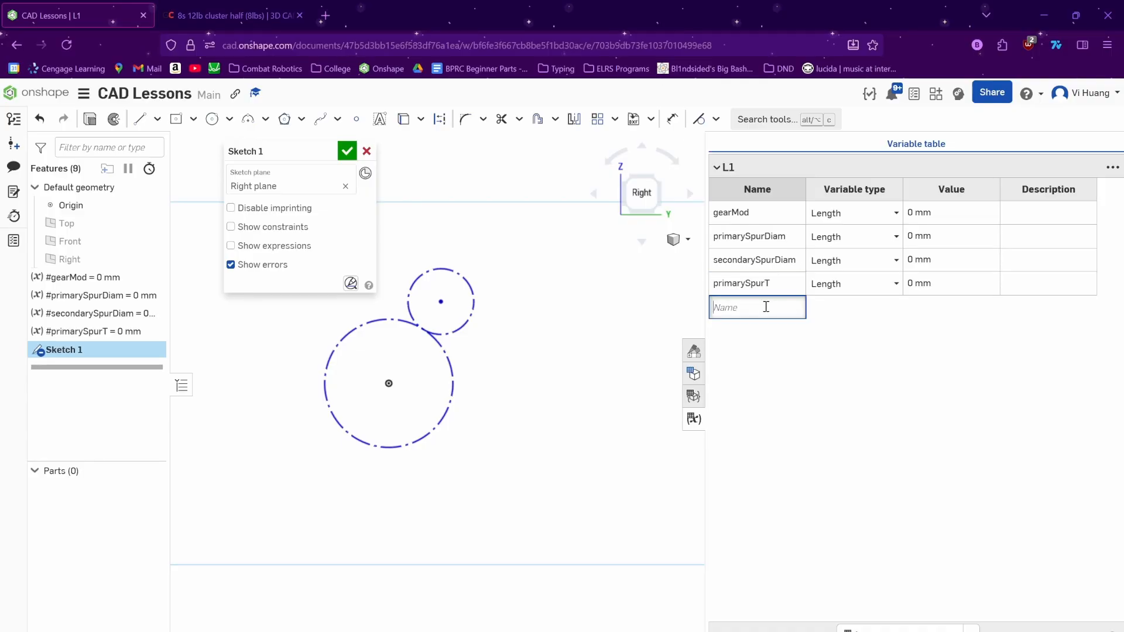
text(sec)
text(ondarySpu)
text(ur)
text(T)
key(Return)
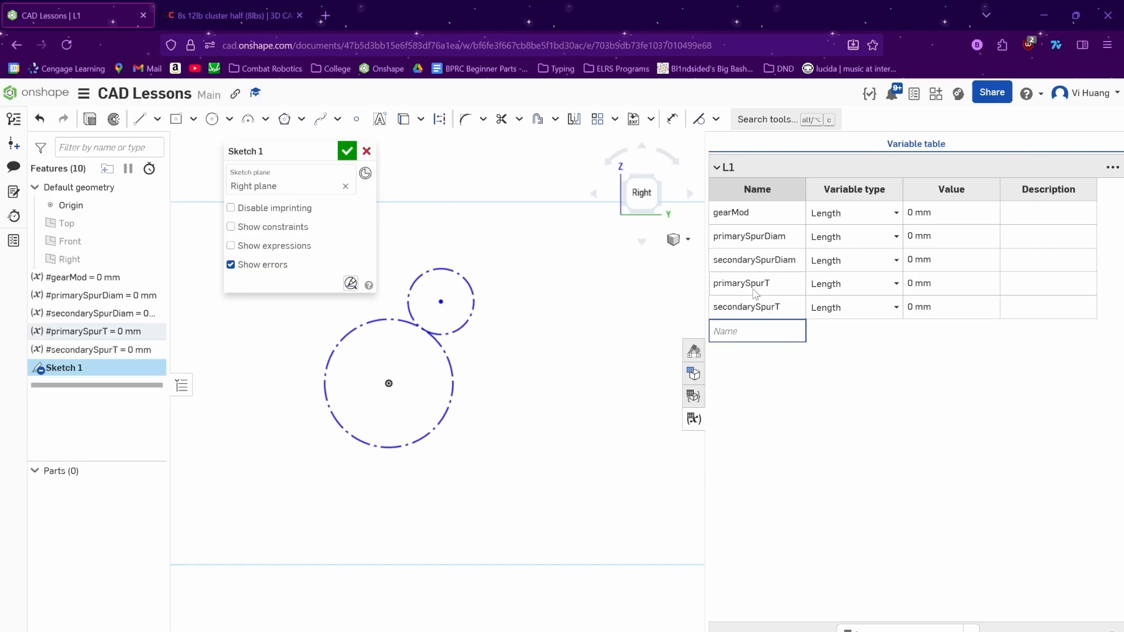
drag(754, 287, 751, 236)
drag(755, 307, 756, 255)
- Set the gearMod variable to 0.8 mm
click(956, 216)
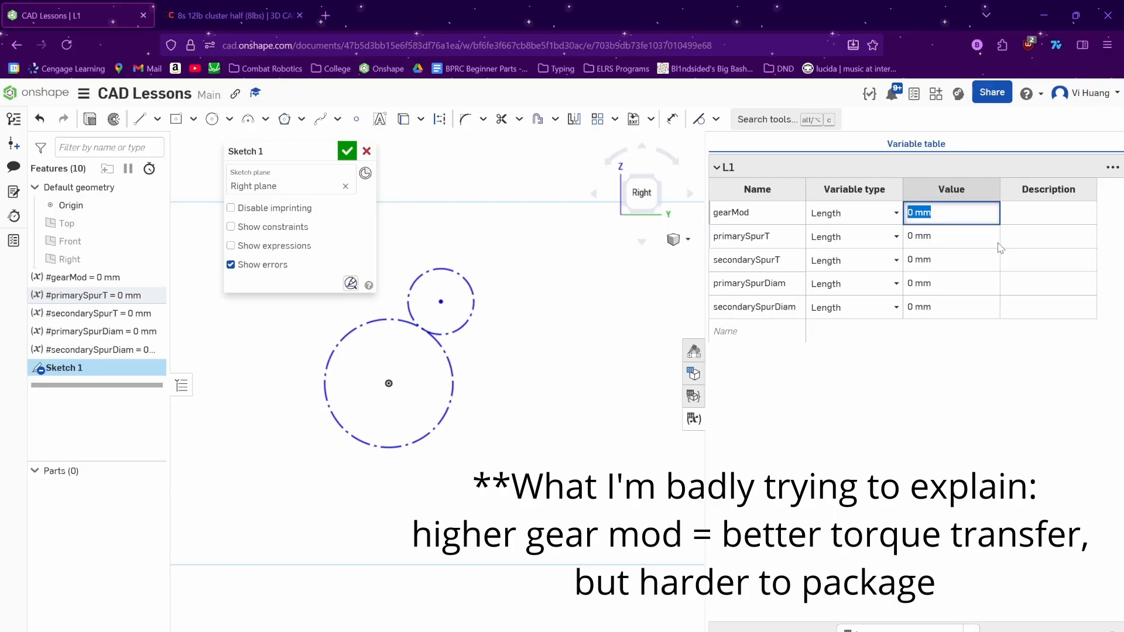
text(0.)
text(.)
key(Return)
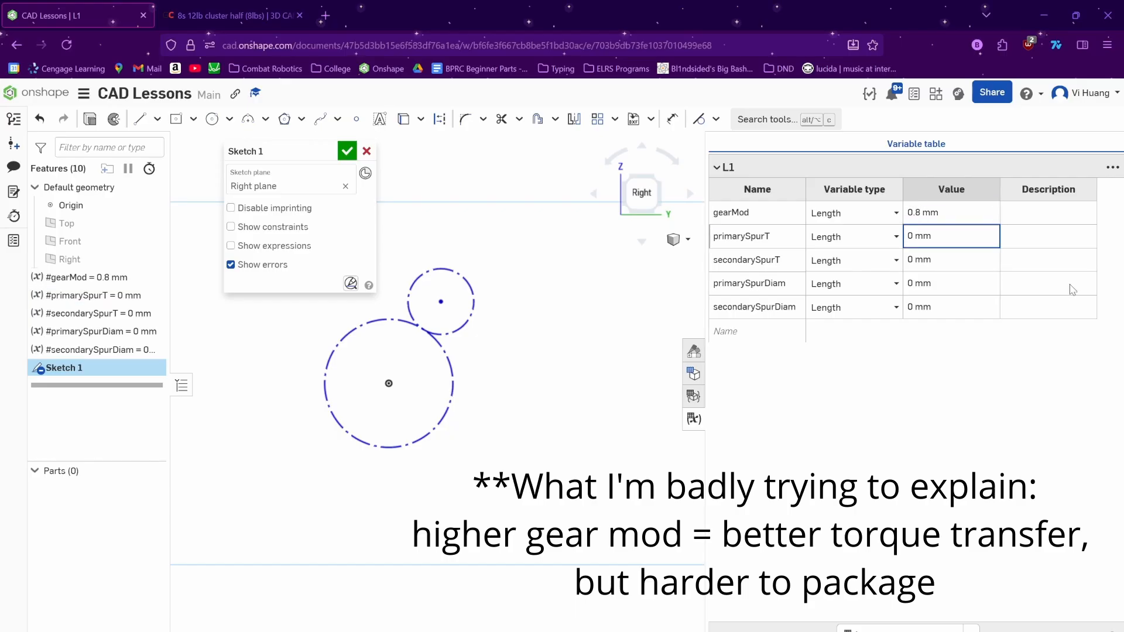
- Set the primarySpurT variable to 12 mm
click(924, 235)
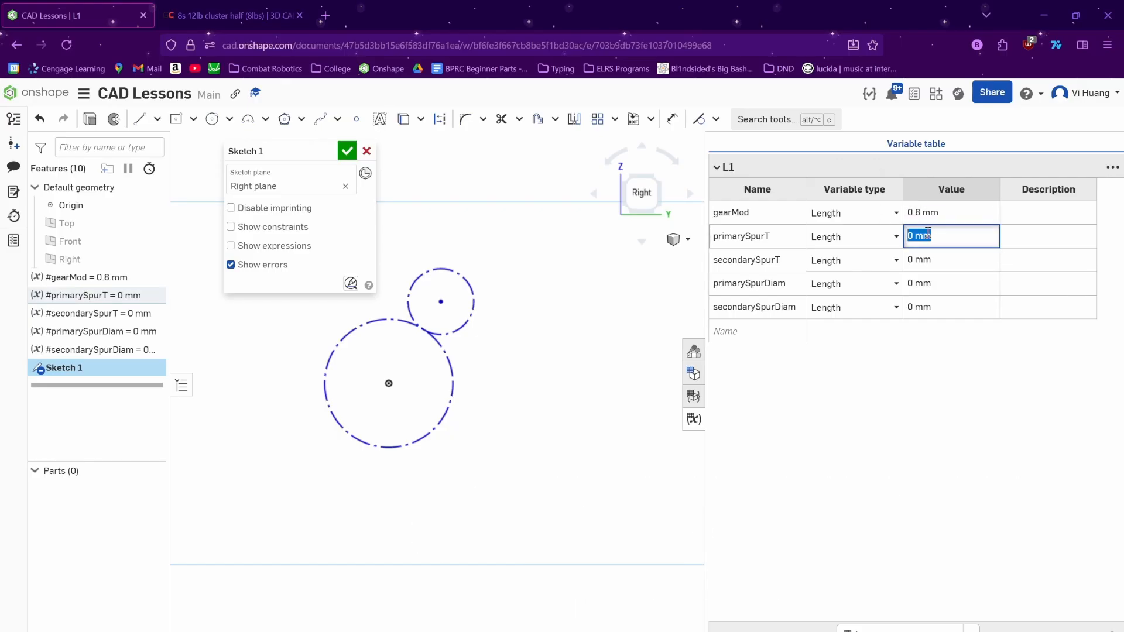
text(12)
key(Return)
- Change the variable type of primarySpurT and secondarySpurT to Number
click(865, 237)
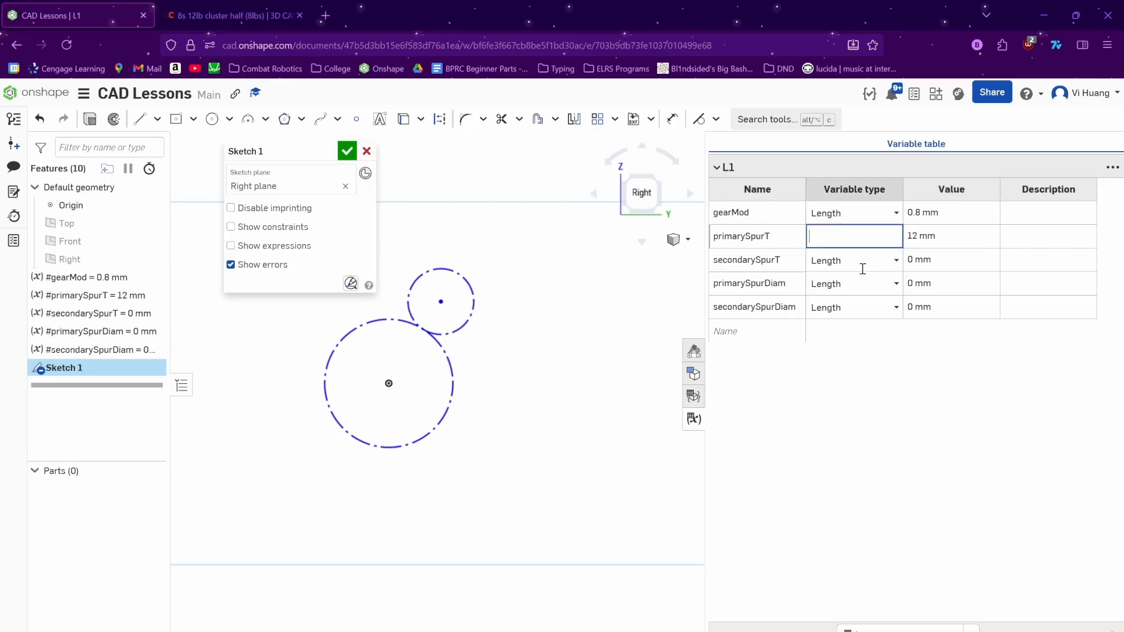
click(856, 296)
click(855, 260)
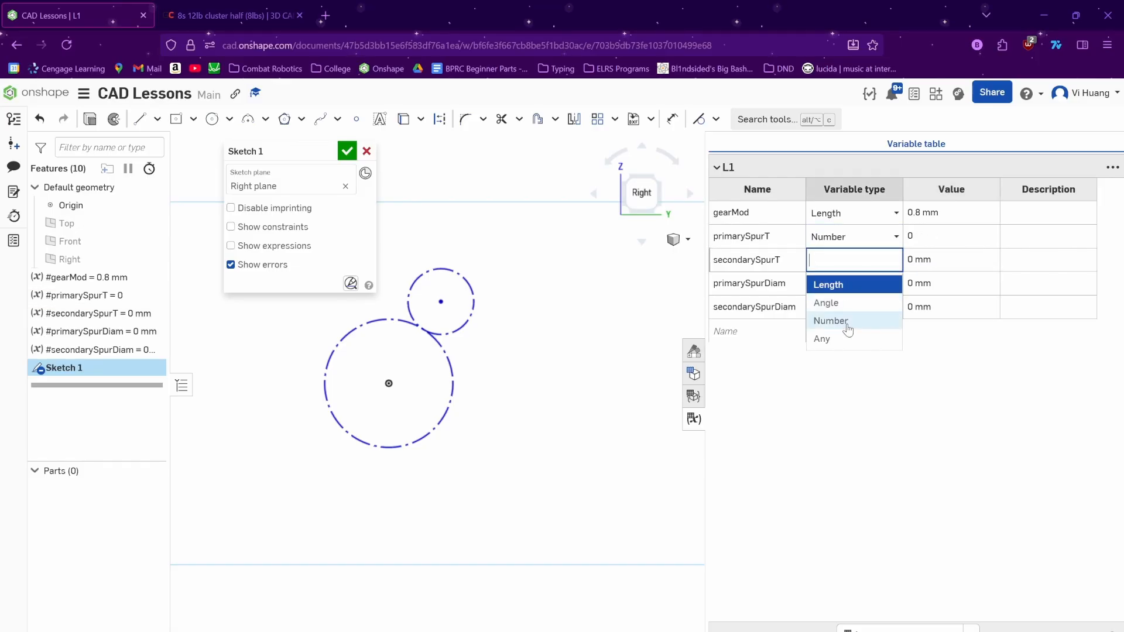
click(848, 328)
- Set the tooth counts to 12 for primarySpurT and 24 for secondarySpurT
click(933, 239)
text(12)
click(935, 258)
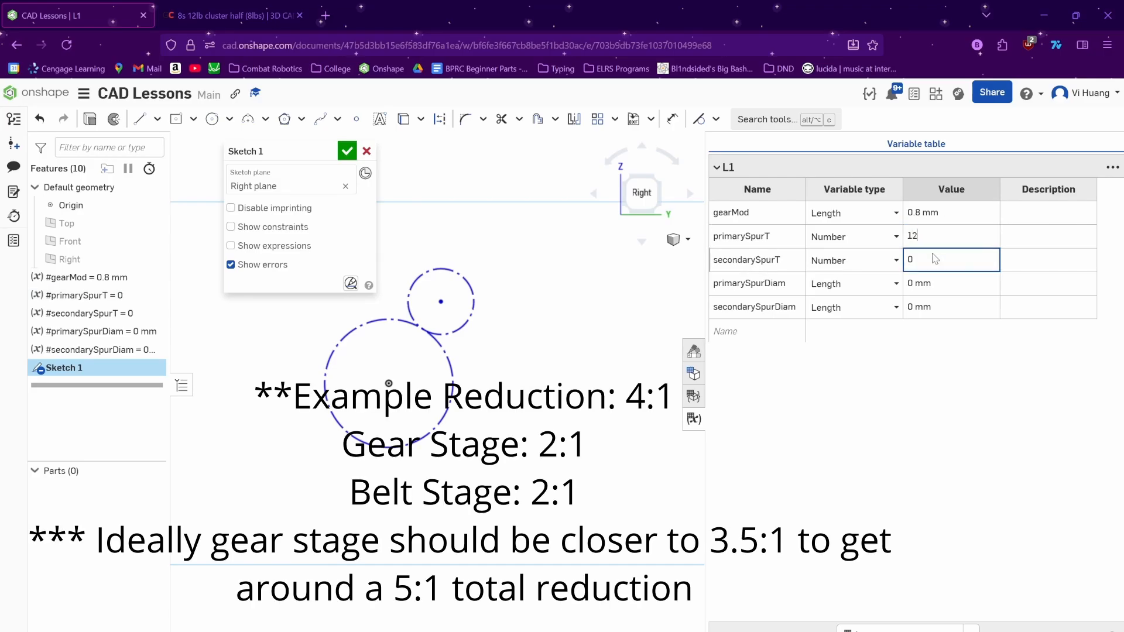
double_click(934, 263)
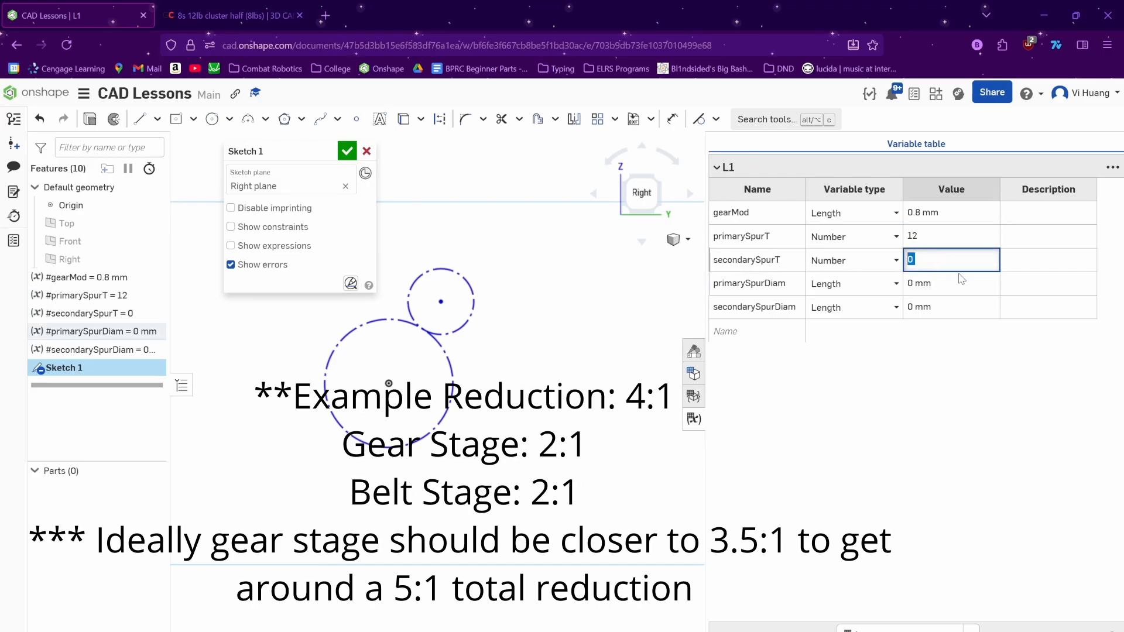
text(266)
key(BackSpace)
click(936, 335)
- Set the primarySpurDiam variable to the expression #gearMod*#primarySpurT
click(934, 286)
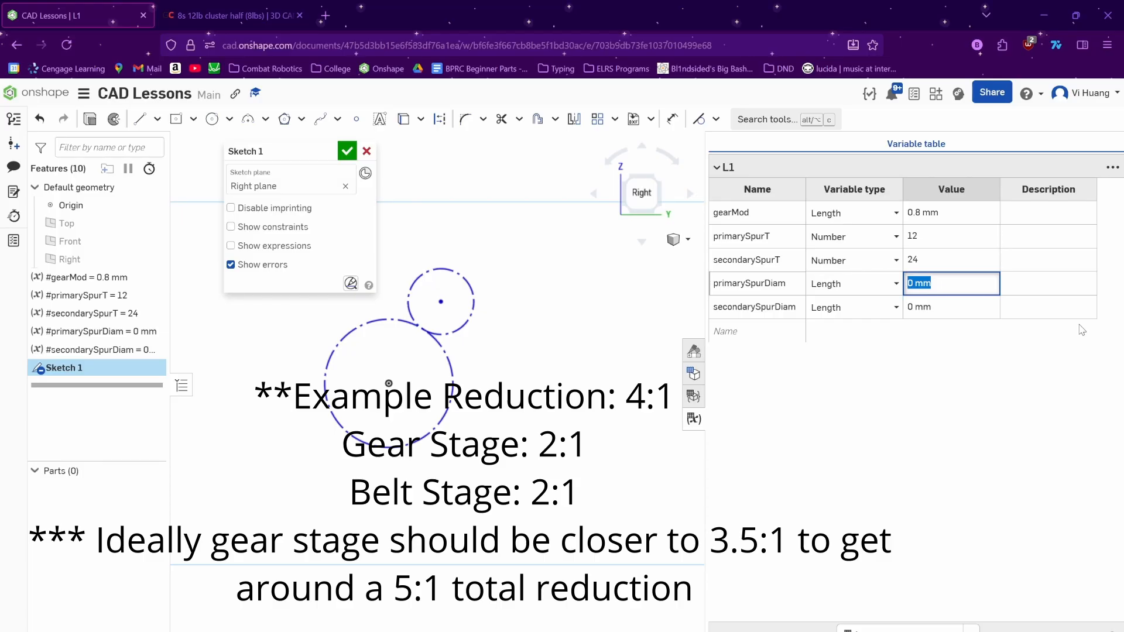
text(gea)
click(946, 301)
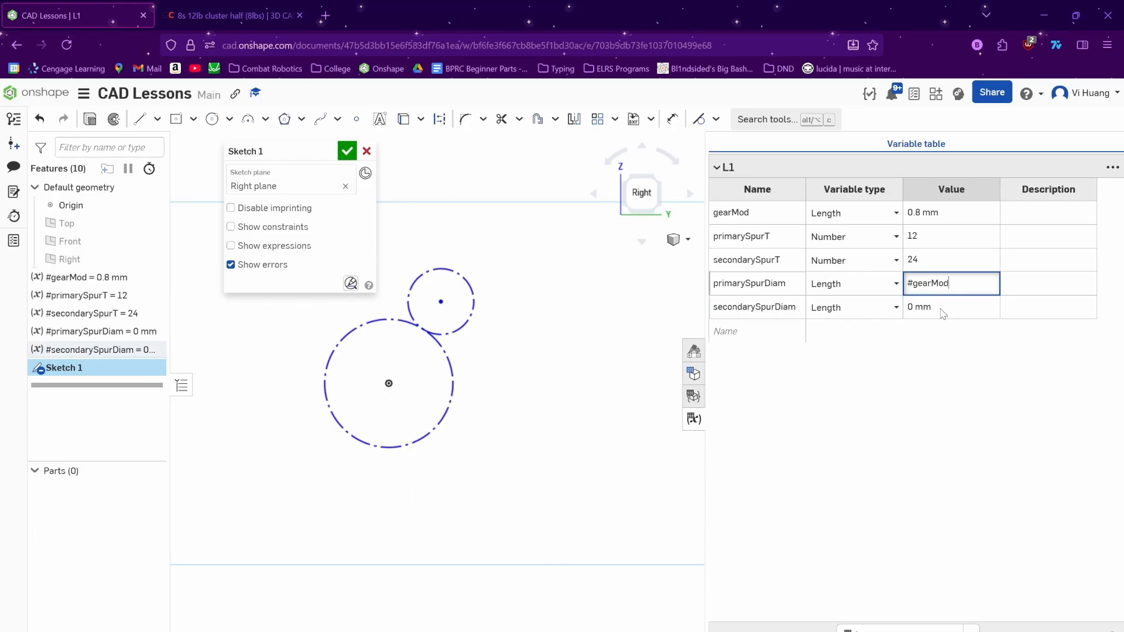
text(*#pri)
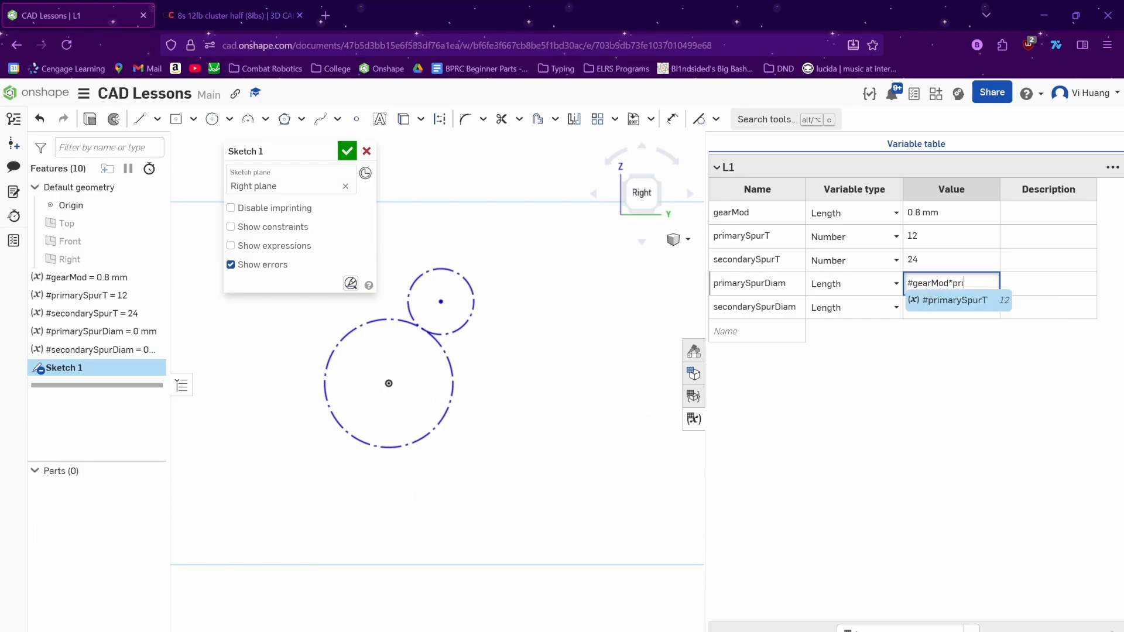
click(952, 301)
click(953, 301)
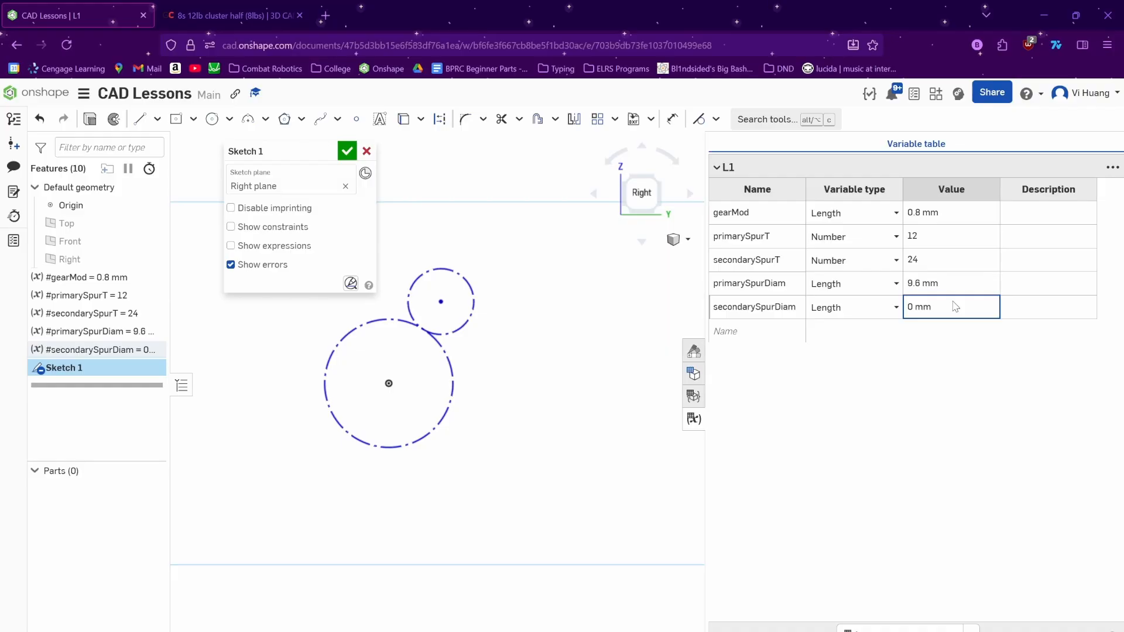
- Set the secondarySpurDiam variable to the expression #gearMod*#secondarySpurT
click(956, 307)
text(gea)
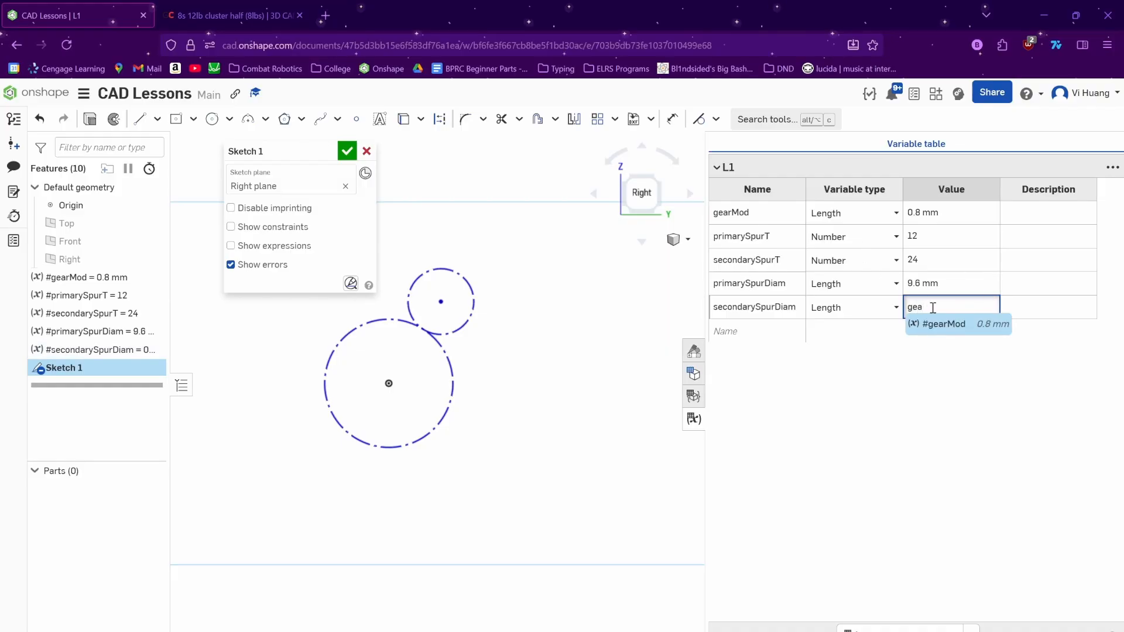
click(939, 326)
text(*)
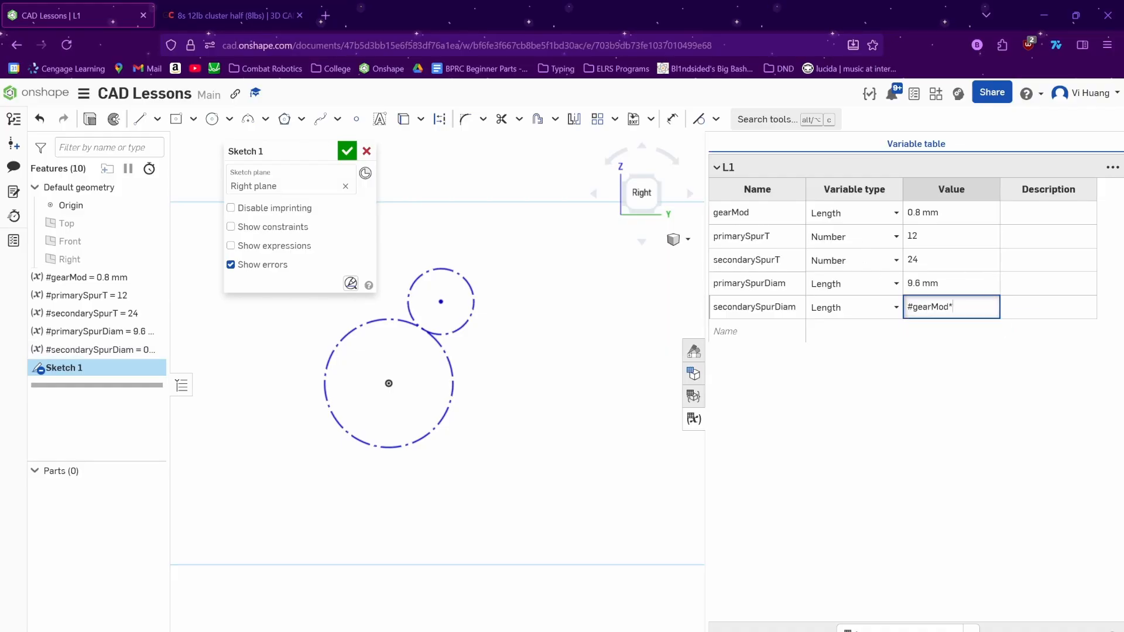
text(#secondarySpurT)
key(Return)
key(Return)
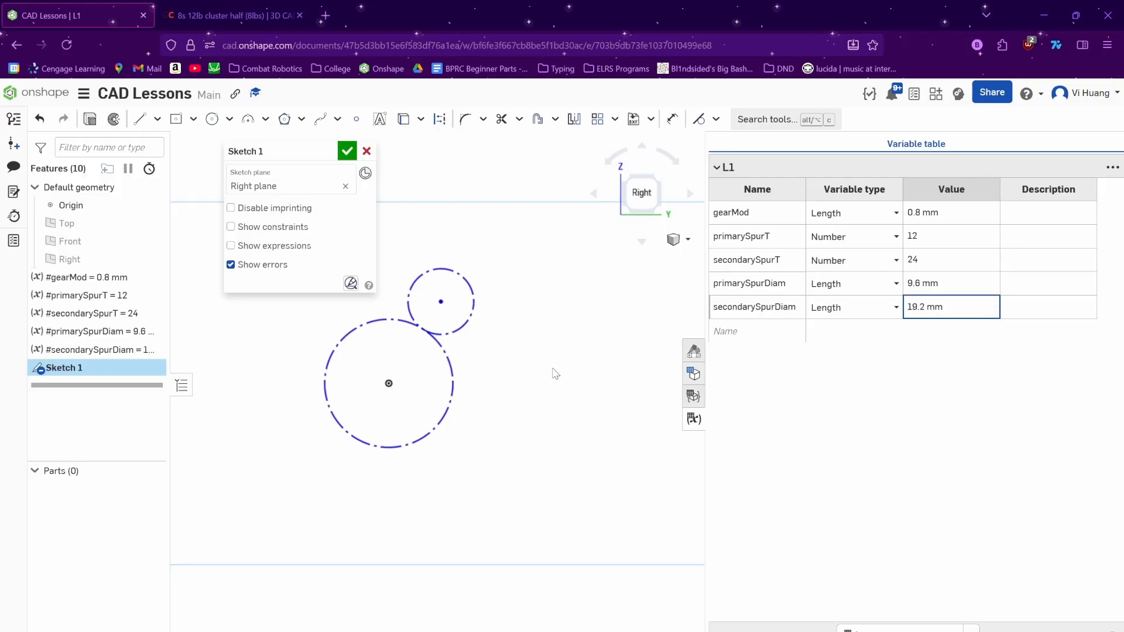
- Dimension the larger construction circle's diameter with the variable #secondarySpurDiam
middle_drag(553, 369, 599, 380)
text(d)
key(Escape)
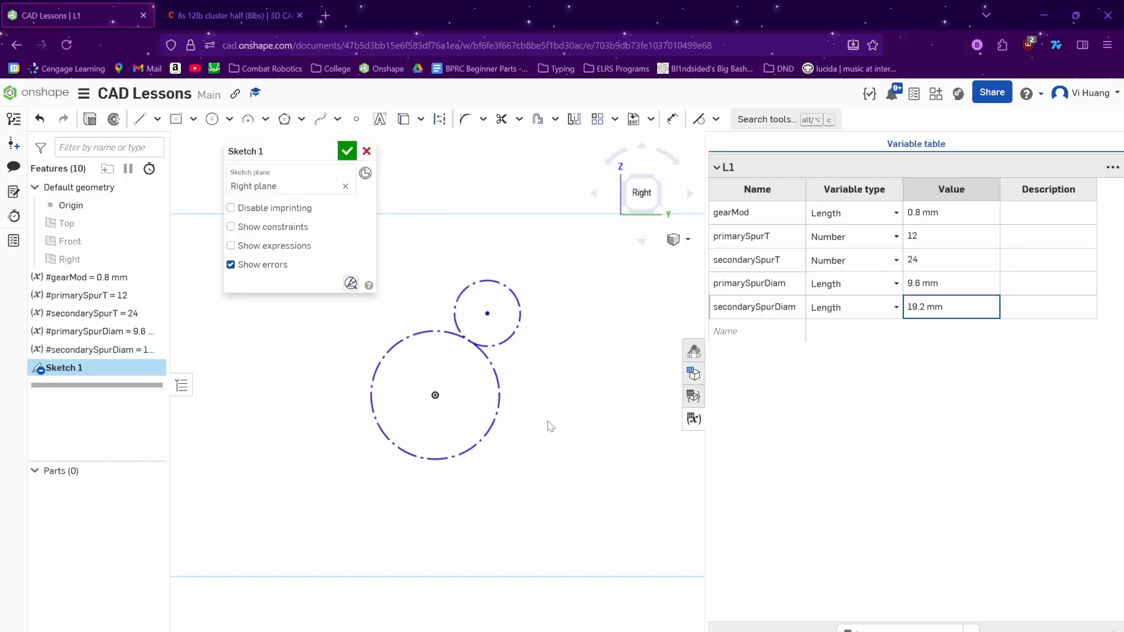
key(d)
click(483, 427)
middle_drag(418, 301, 498, 349)
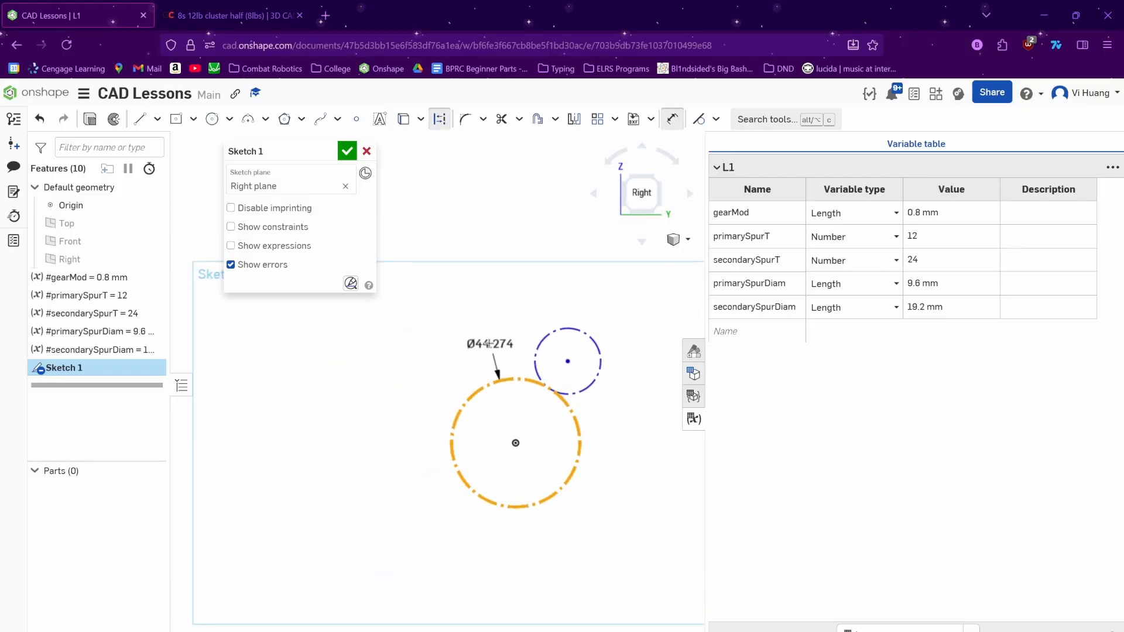
click(399, 345)
text(seco)
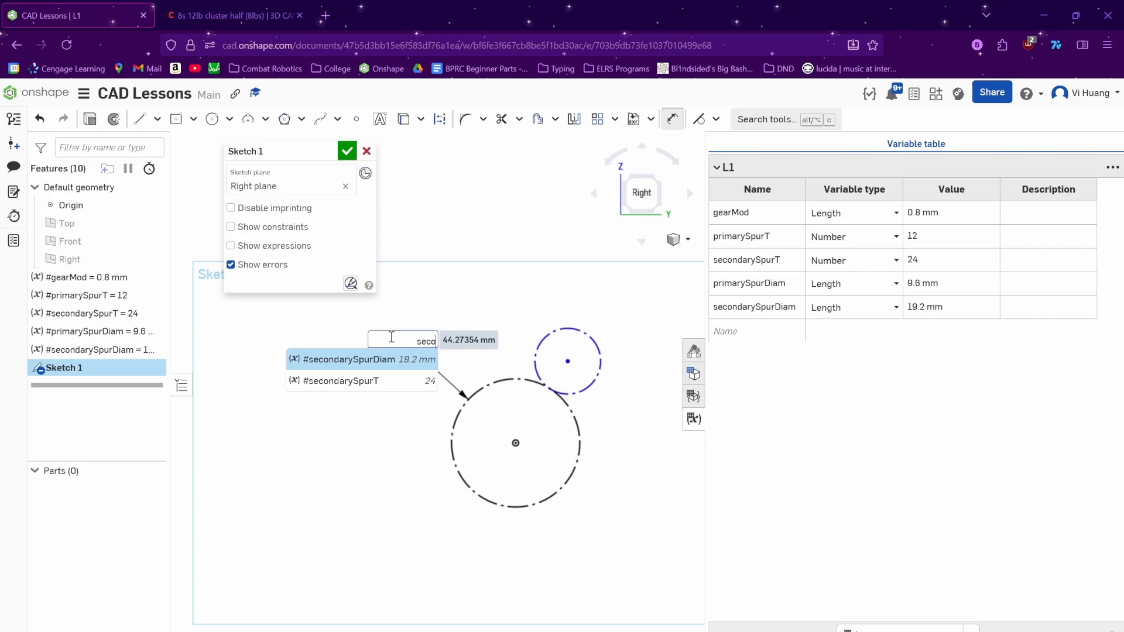
click(399, 359)
key(Return)
- Dimension the smaller construction circle's diameter with the variable #primarySpurT
middle_drag(552, 375, 525, 366)
scroll(518, 404, up, 5)
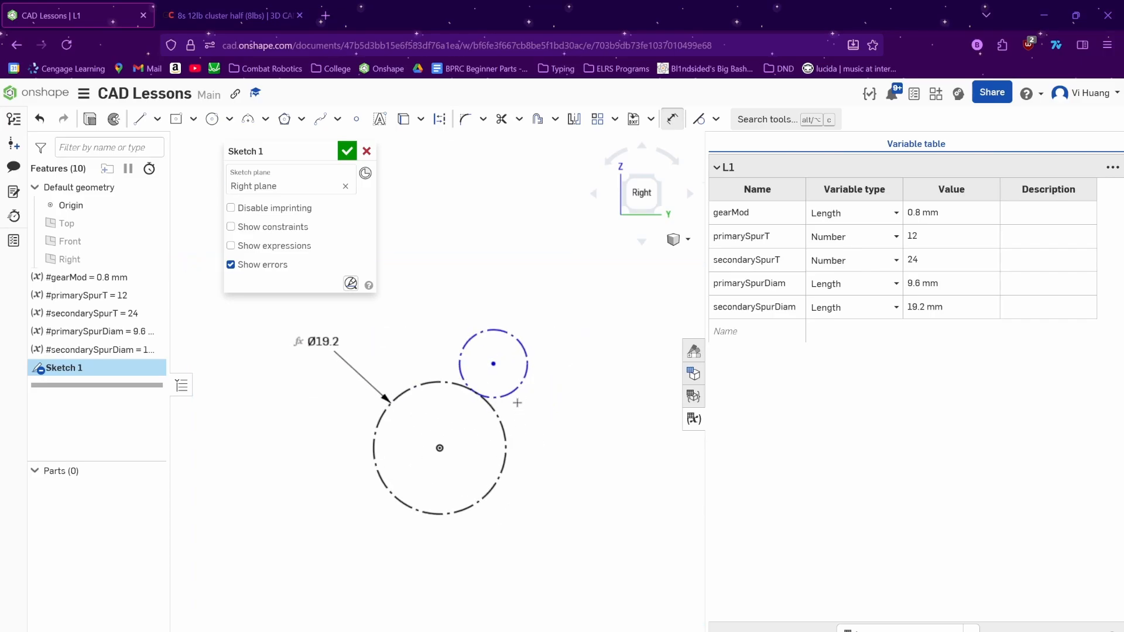
click(479, 331)
click(483, 271)
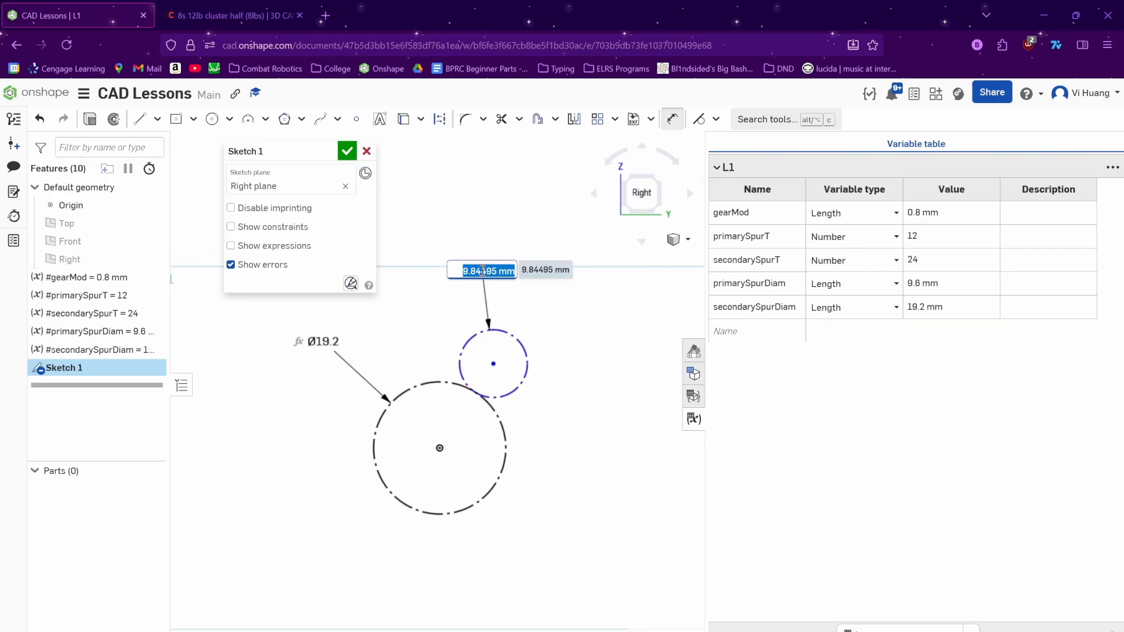
text(pri)
click(466, 316)
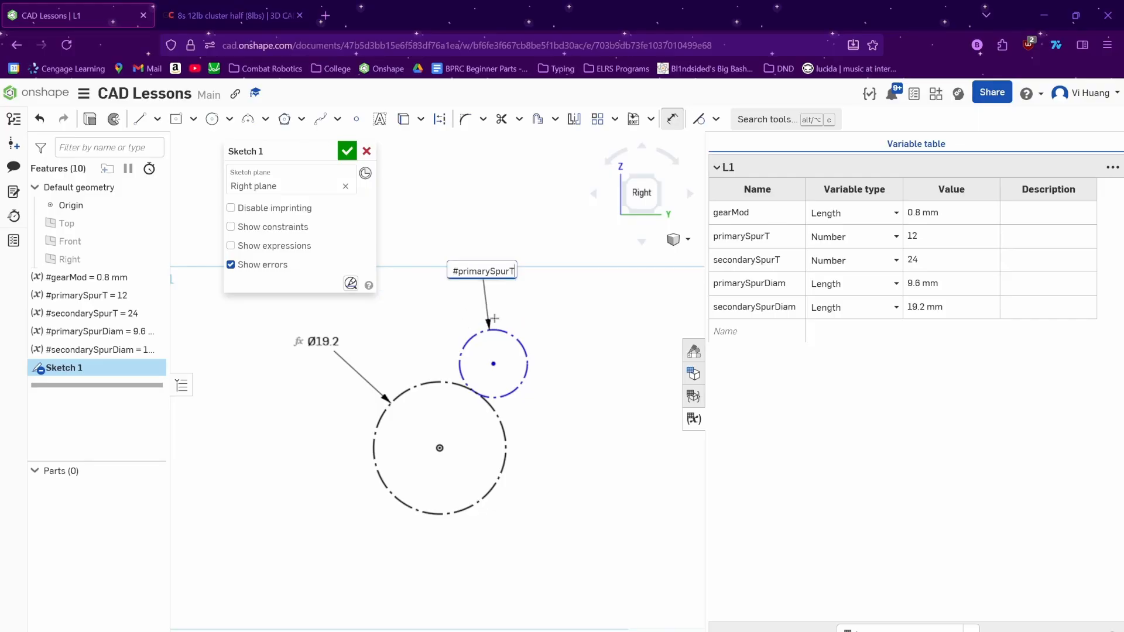
key(Return)
mouse_move(545, 353)
middle_down()
mouse_move(586, 279)
mouse_move(565, 334)
middle_up()
scroll(584, 298, down, 1)
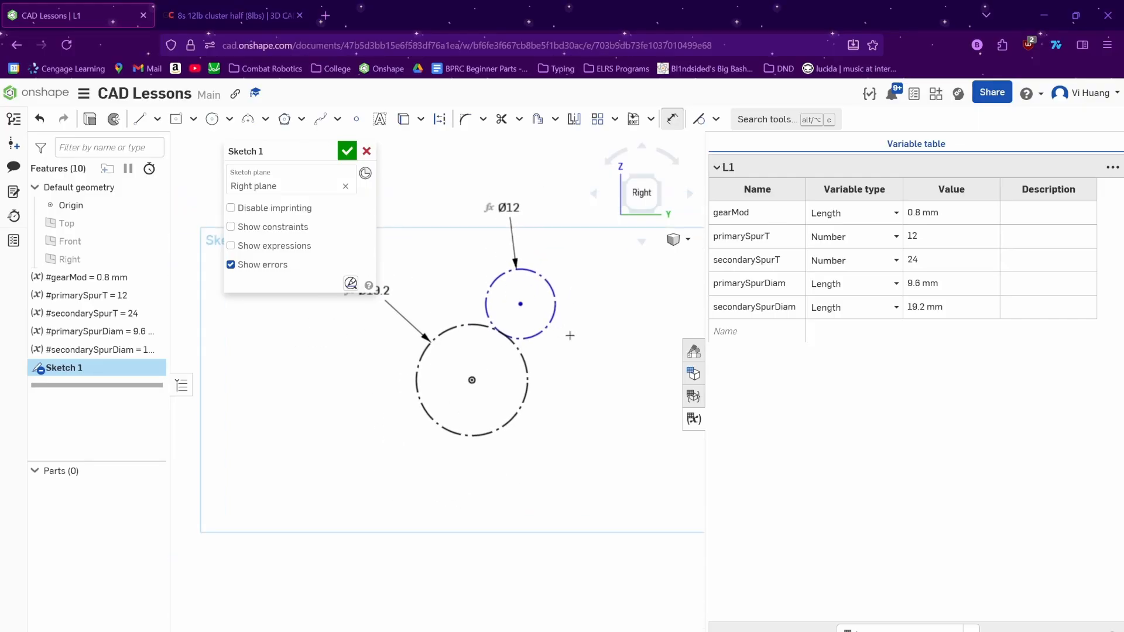
key(Escape)
- Sketch a horizontal construction line from the larger circle's centre to its edge on the +Y side
click(139, 119)
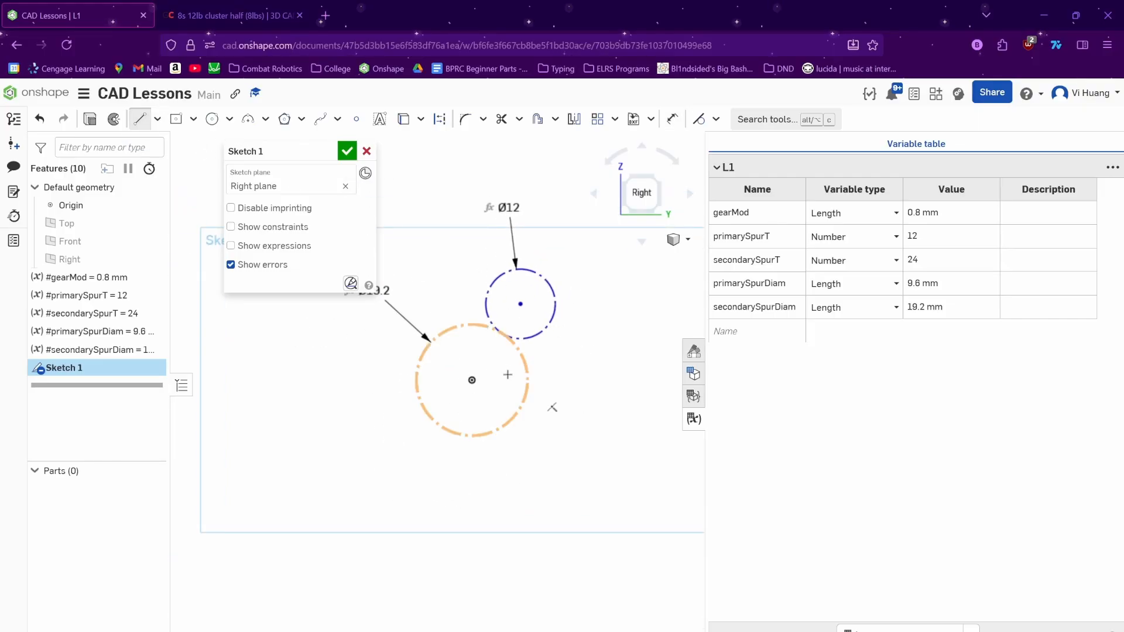
key(q)
click(472, 380)
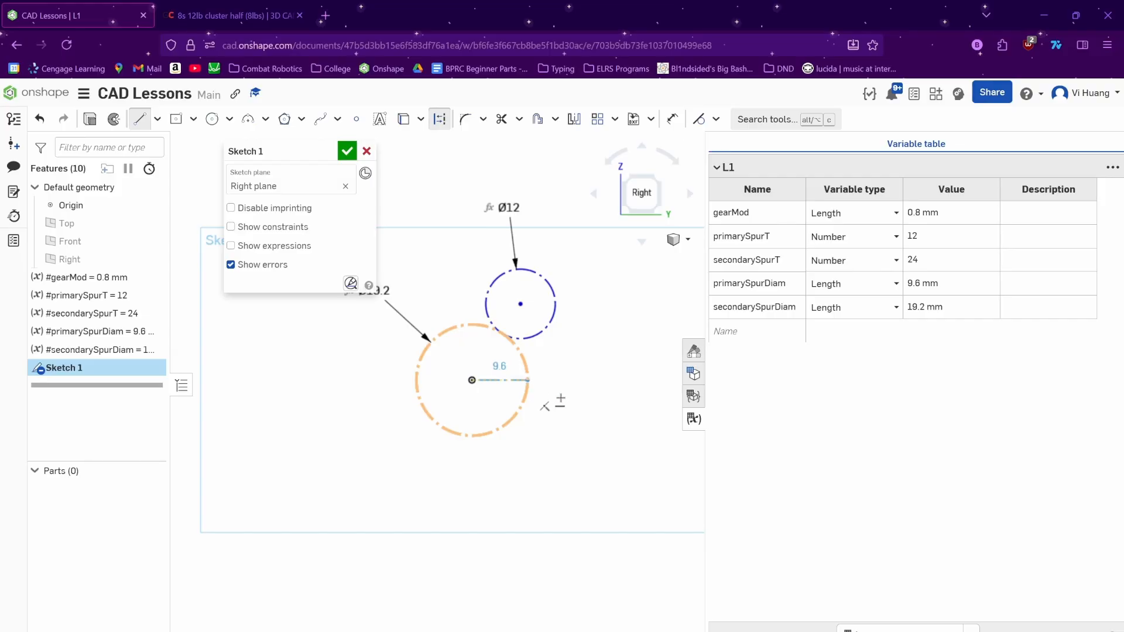
click(528, 381)
key(Escape)
- Sketch a construction line connecting the centres of the larger and smaller circles
click(139, 119)
key(q)
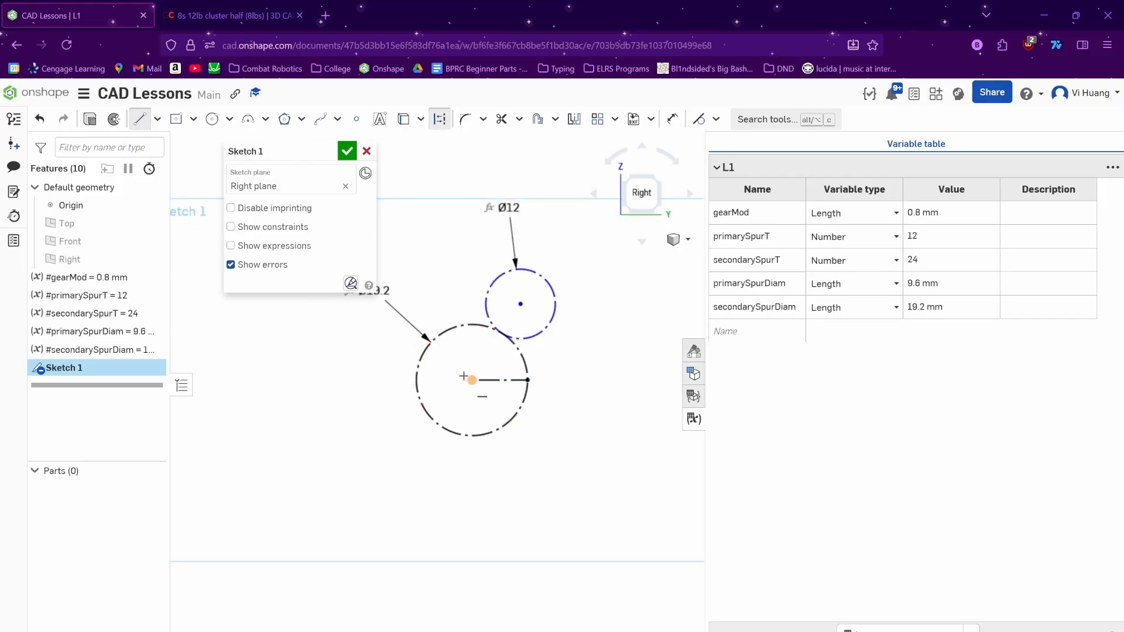
click(472, 380)
click(520, 304)
key(Escape)
key(d)
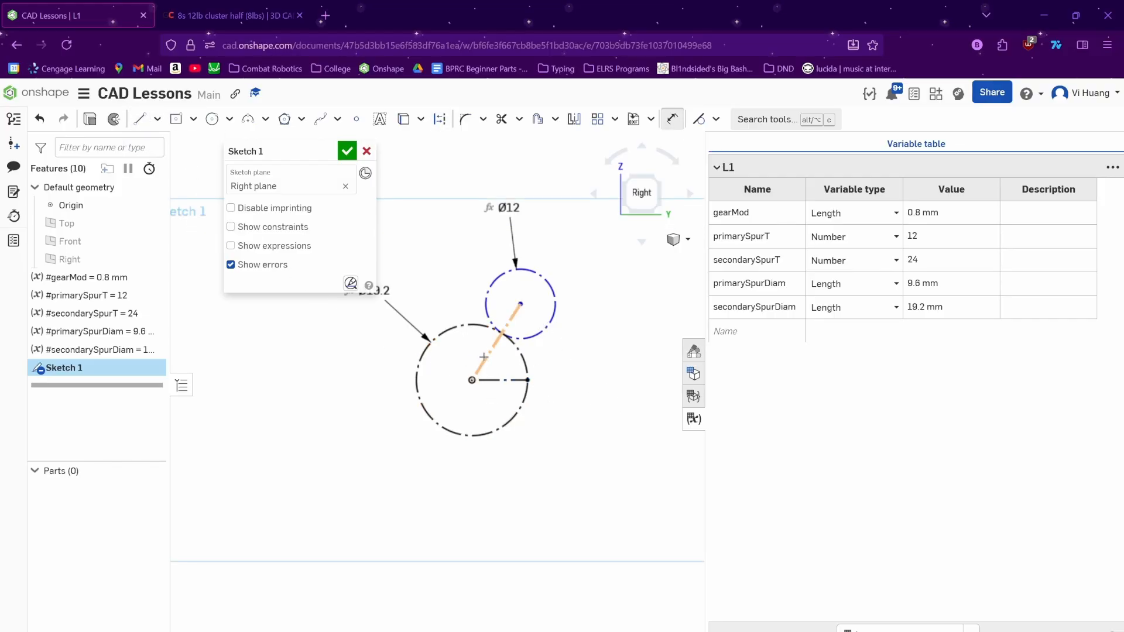
click(484, 357)
click(498, 380)
key(Escape)
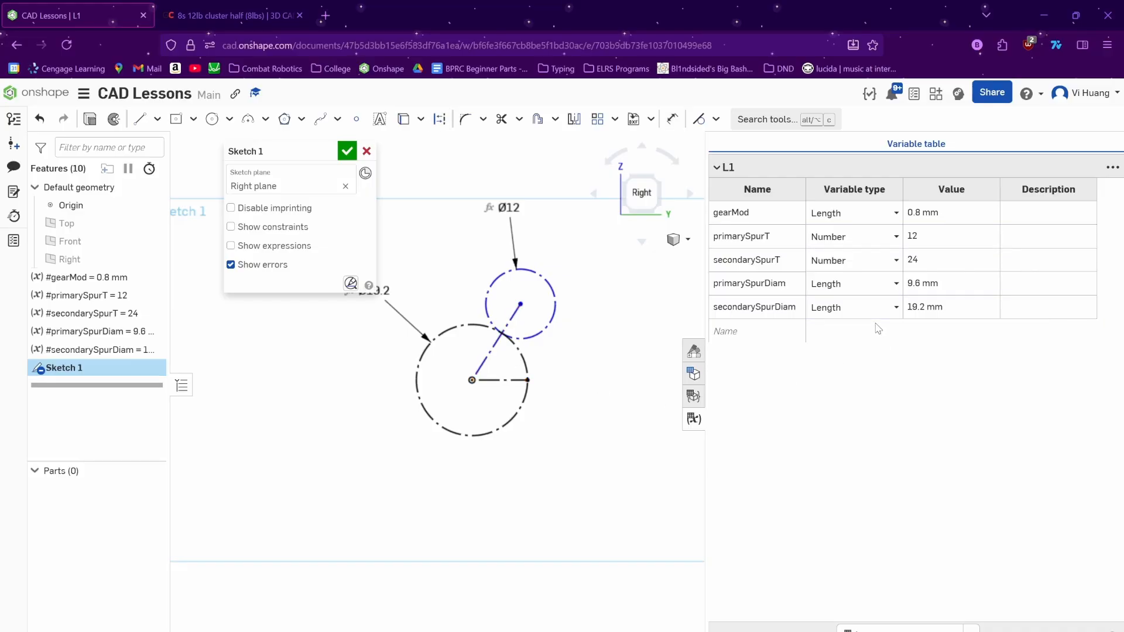
- Add a variable named spurAngle to the variable table with the type Angle
click(767, 330)
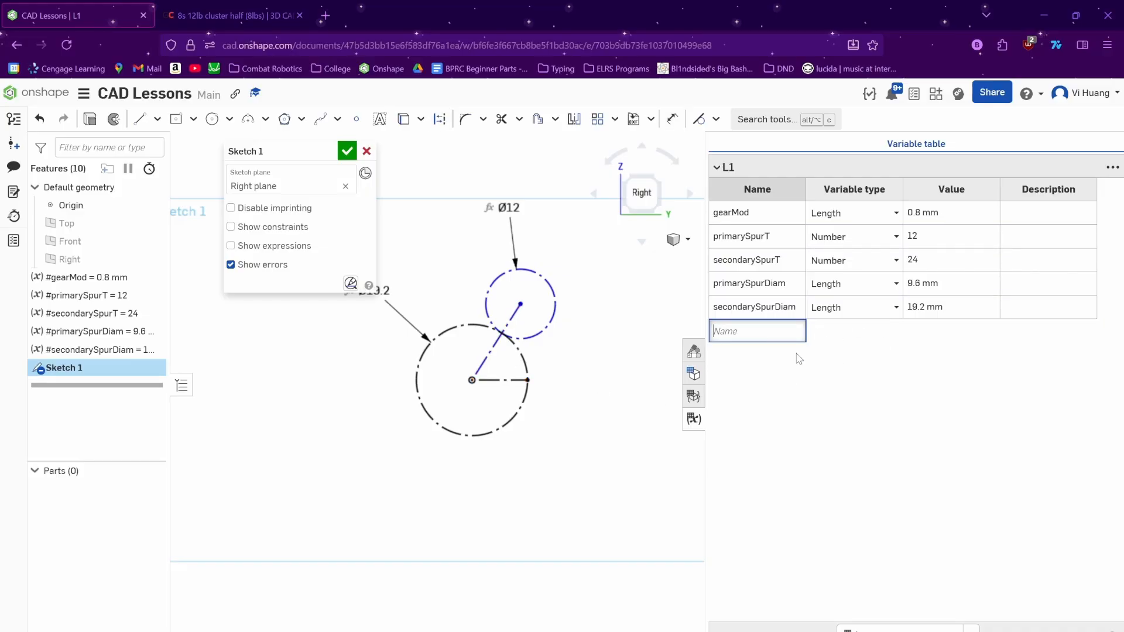
text(spu)
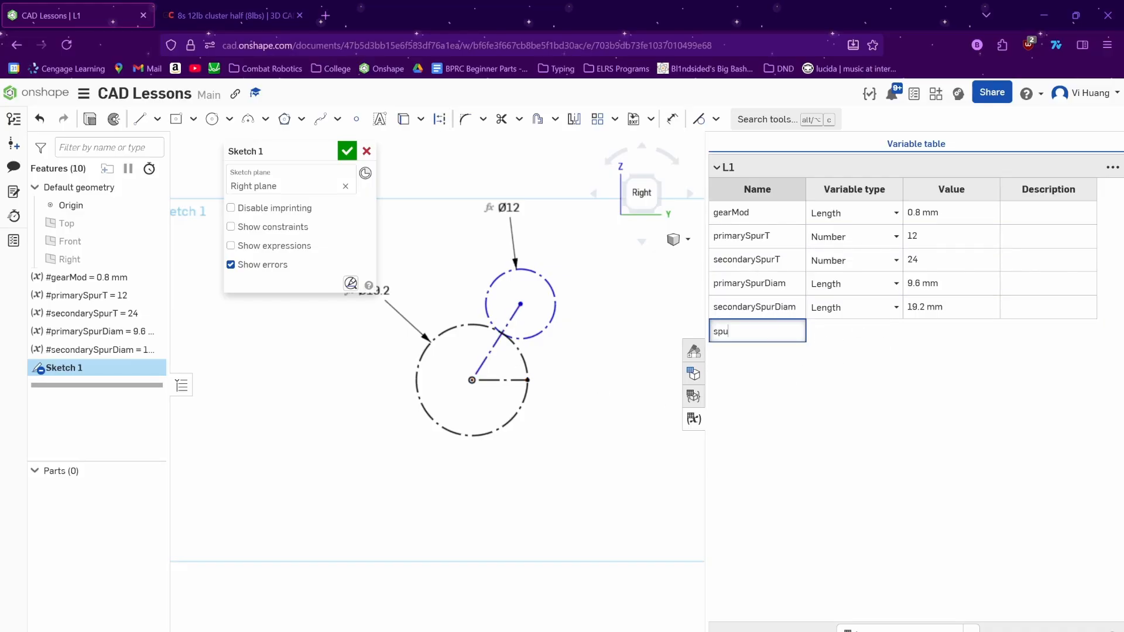
text(rAngle)
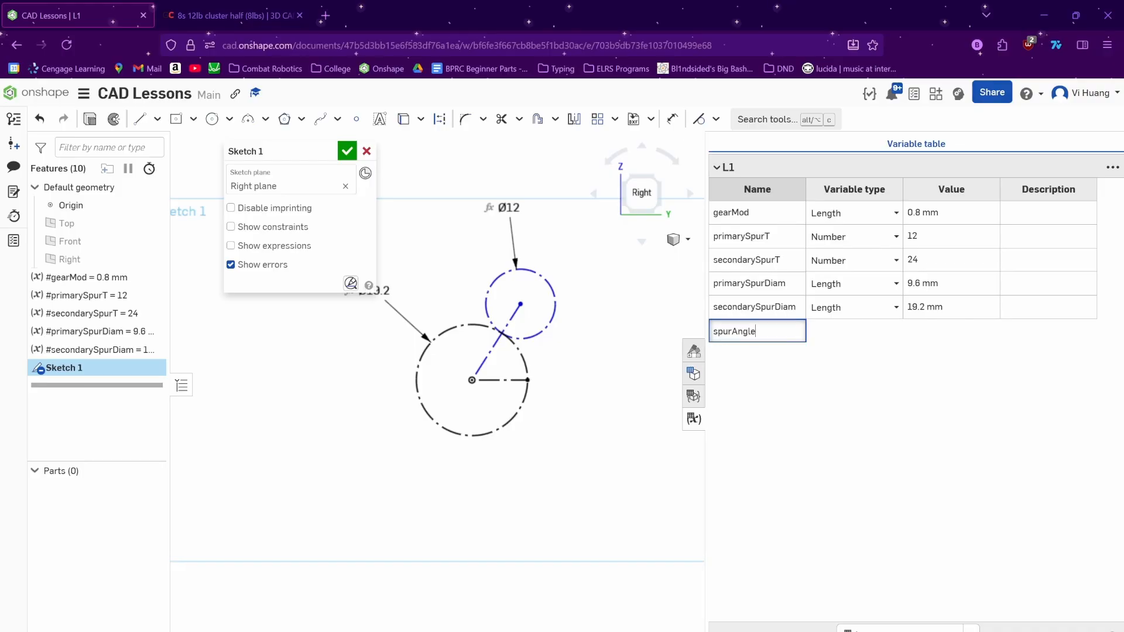
key(Return)
click(850, 332)
click(850, 332)
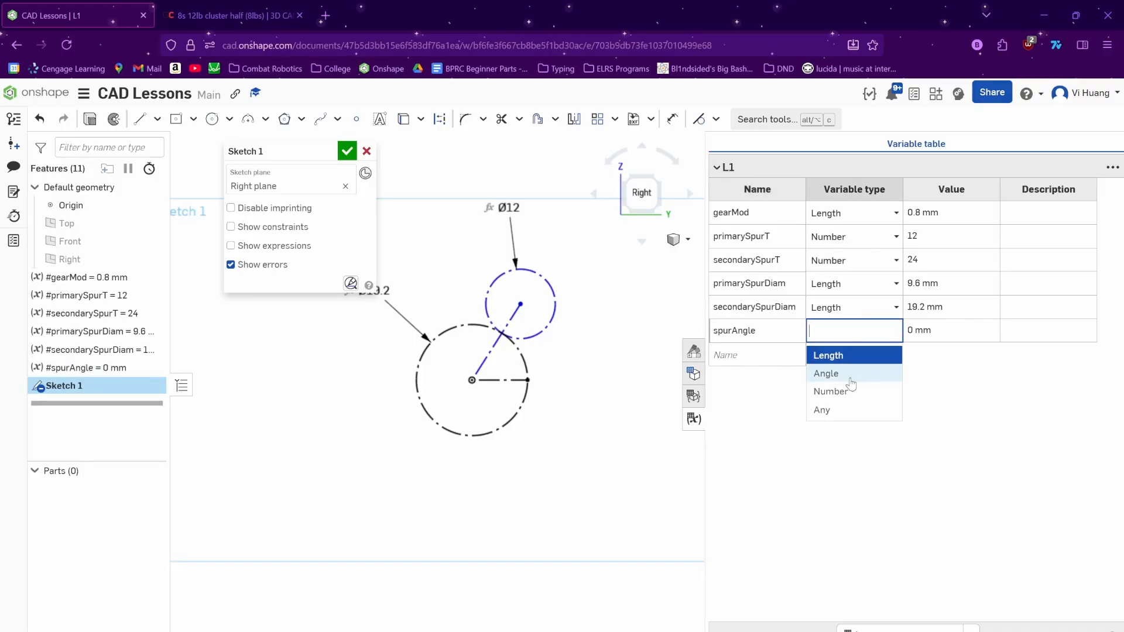
click(826, 371)
- Set the spurAngle variable to 45 degrees
click(934, 338)
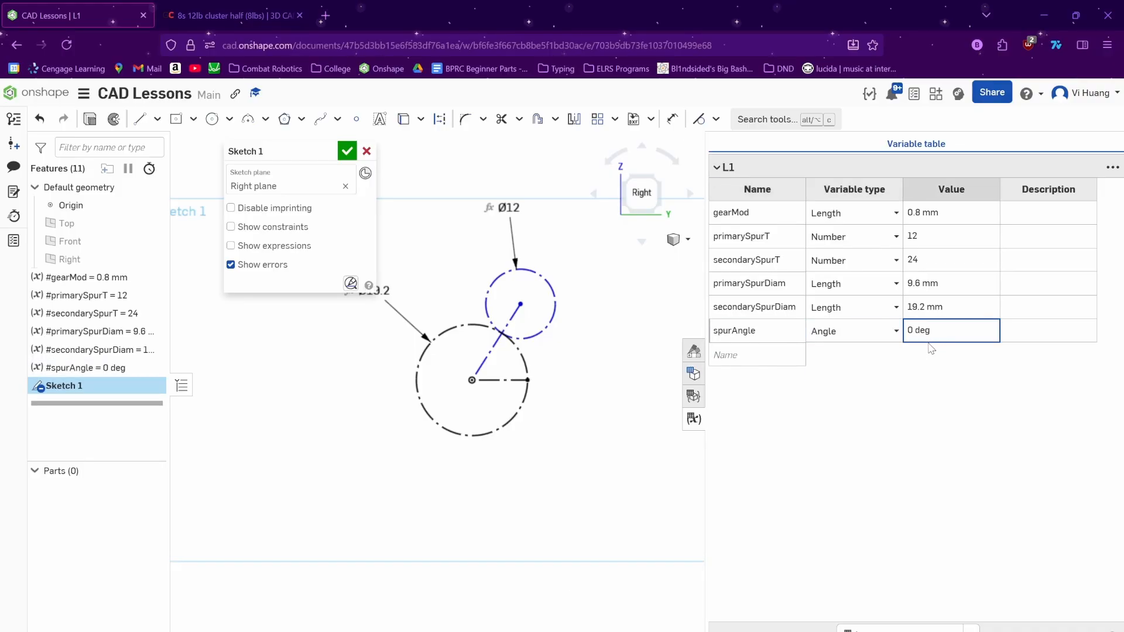
key(ctrl+a)
text(45)
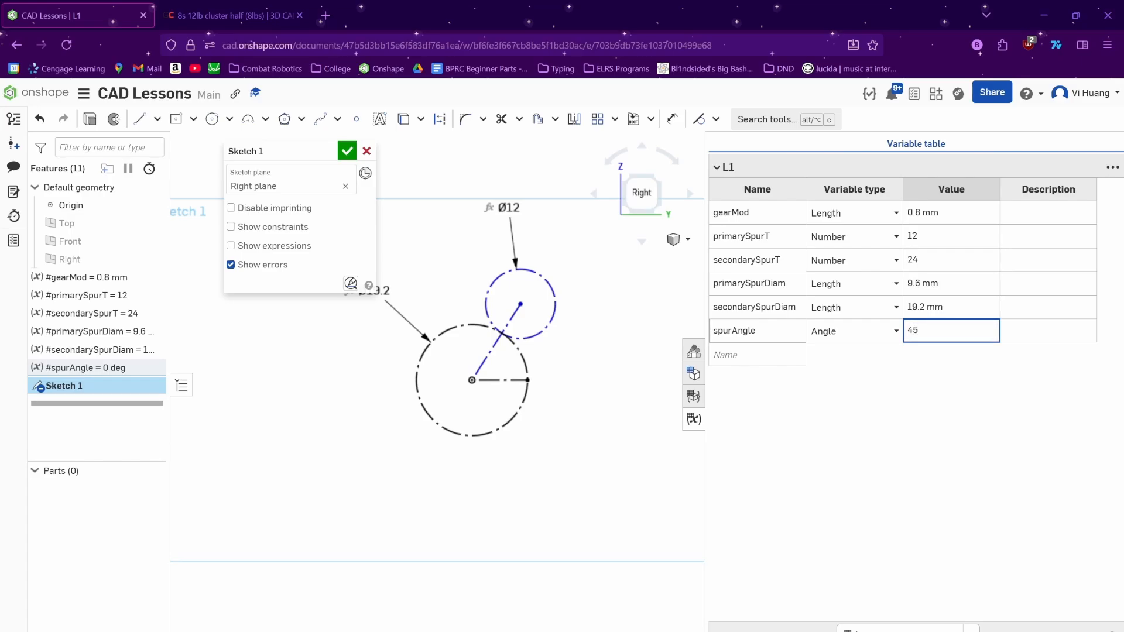
key(Return)
- Switch to the GrabCAD reference assembly to check the gear arrangement, and return to the Onshape sketch
key(ctrl+Tab)
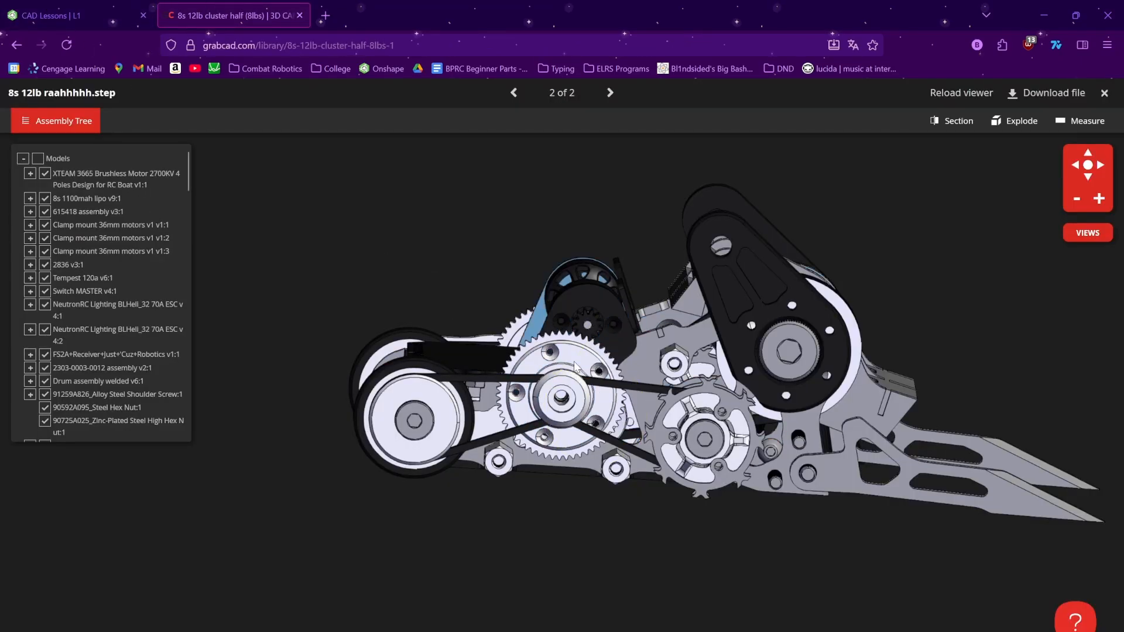
key(ctrl+Tab)
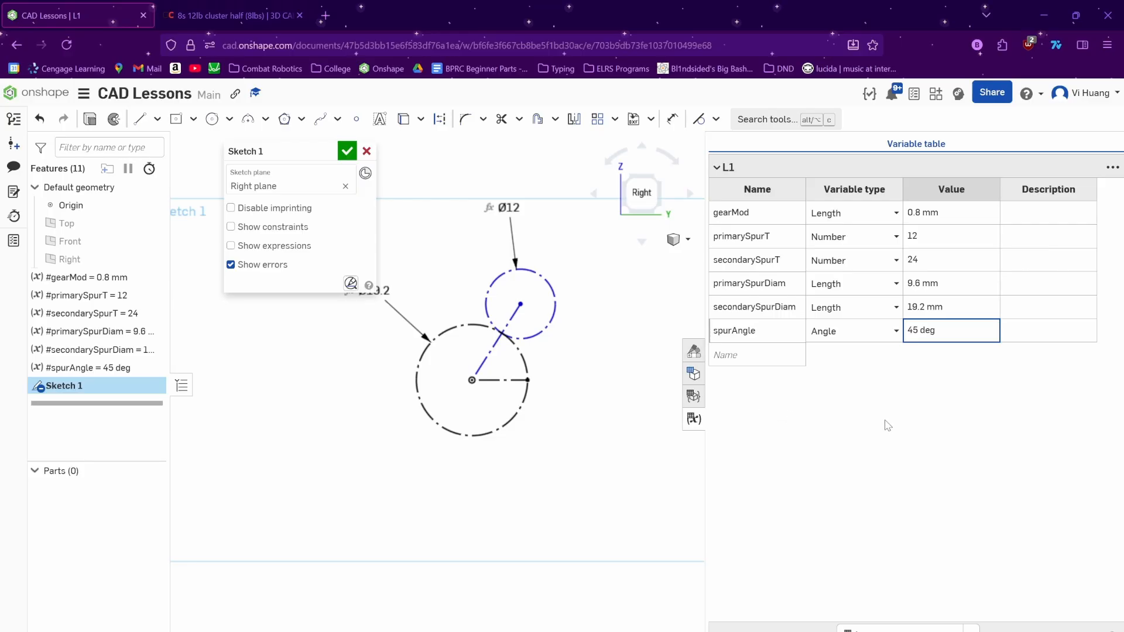
click(887, 425)
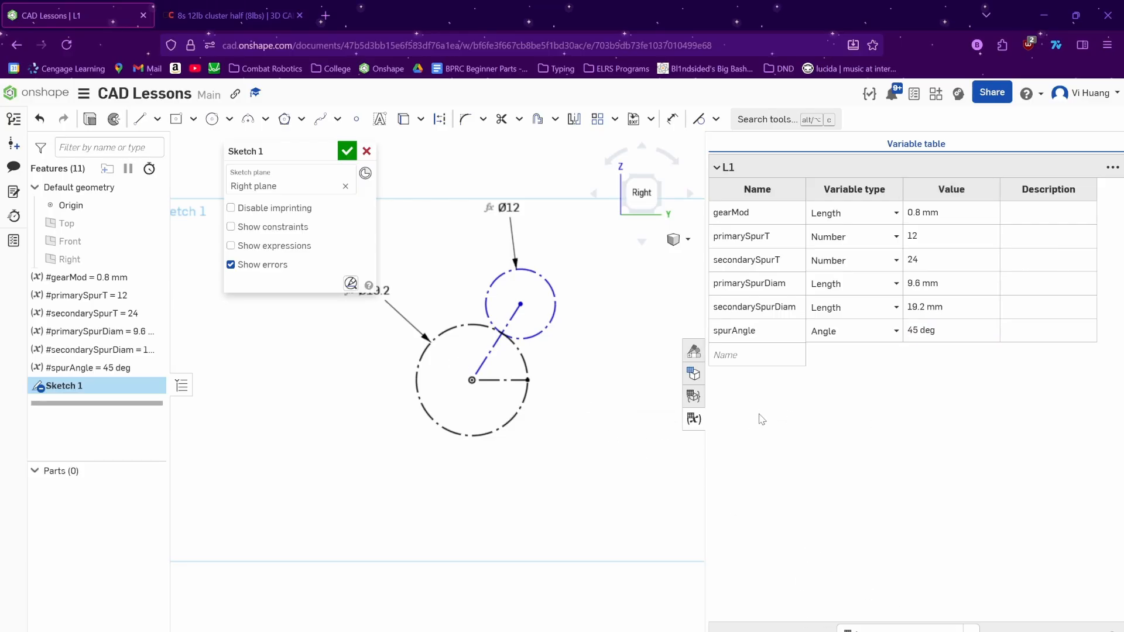
- Dimension the angle between the horizontal construction line and the line joining the circle centres at 46 degrees
key(d)
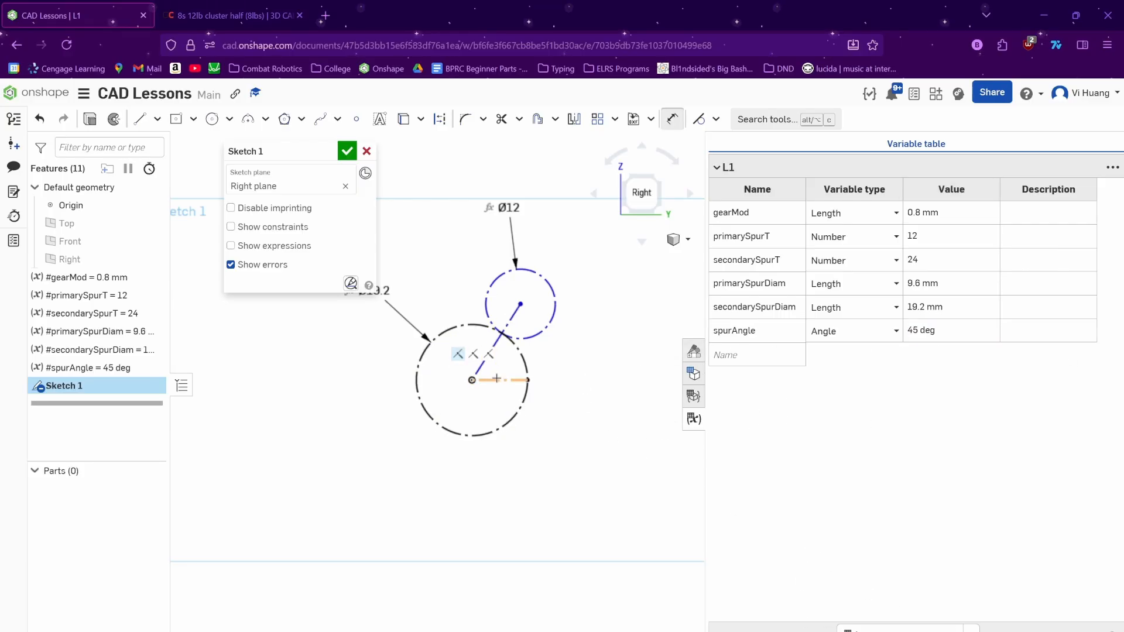
middle_drag(493, 378, 522, 417)
click(507, 409)
click(530, 420)
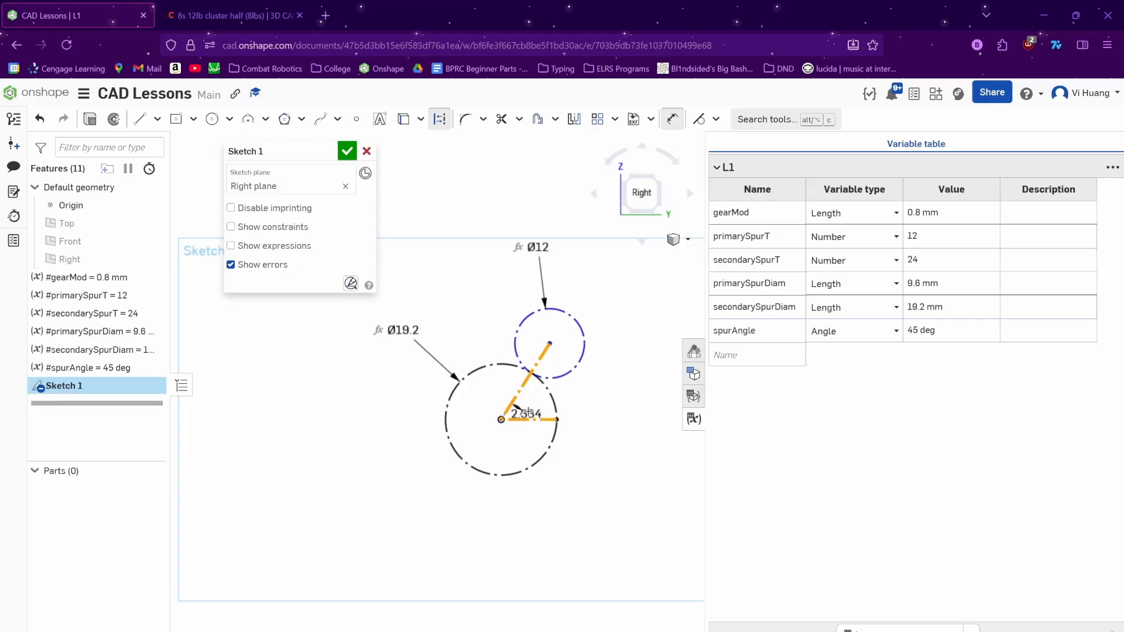
click(531, 408)
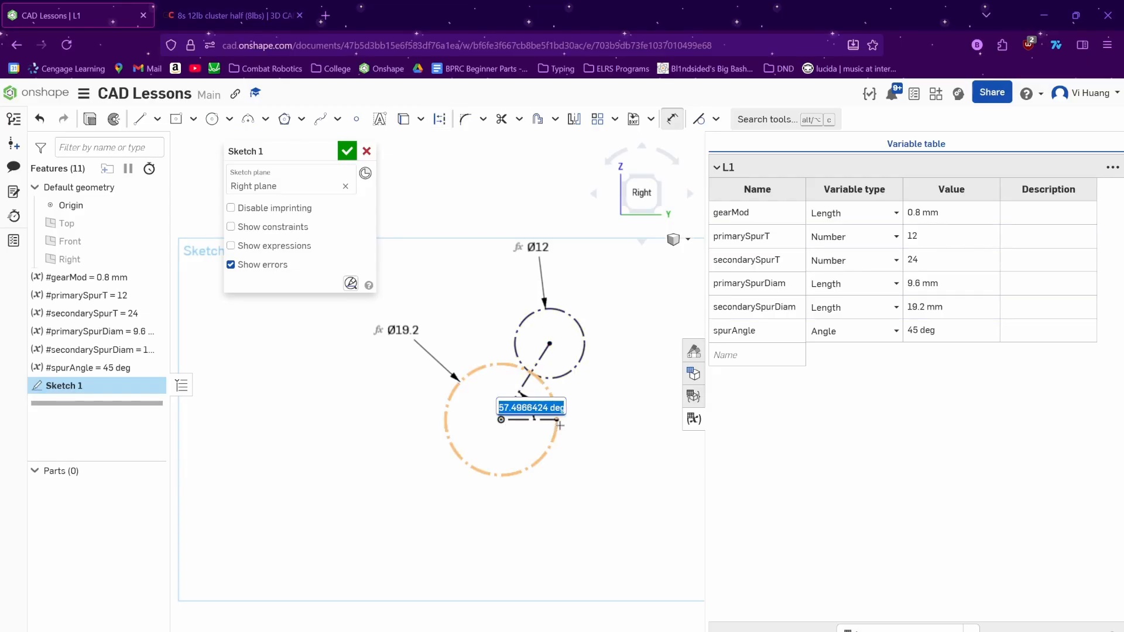
text(46)
key(Return)
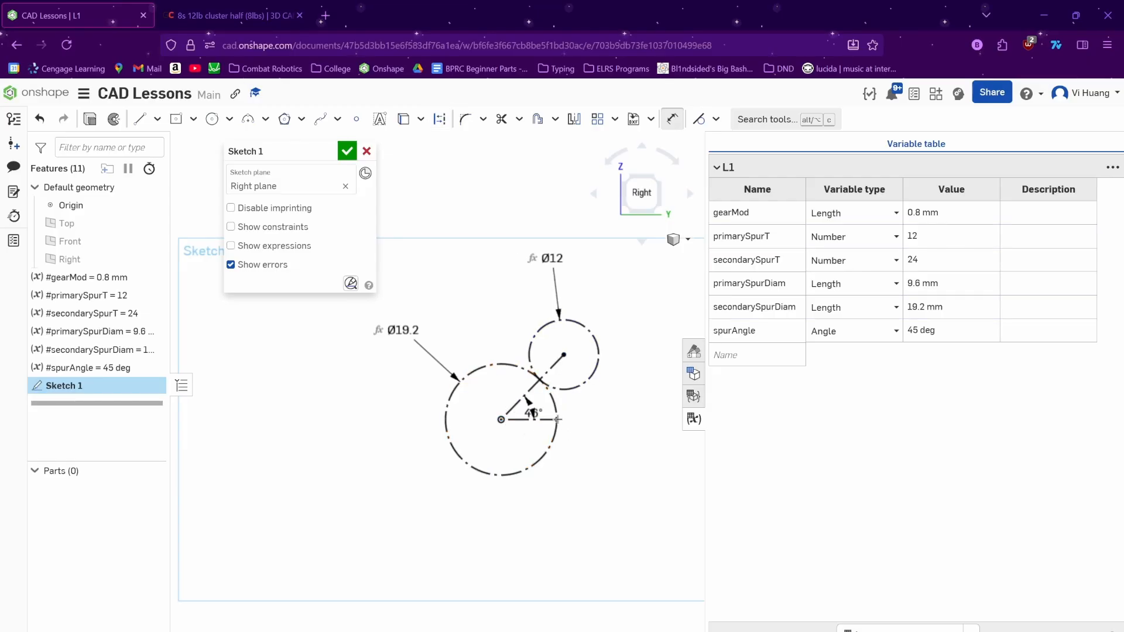
- Set the angle dimension between the two construction lines to the variable #spurAngle
double_click(536, 414)
text(spu)
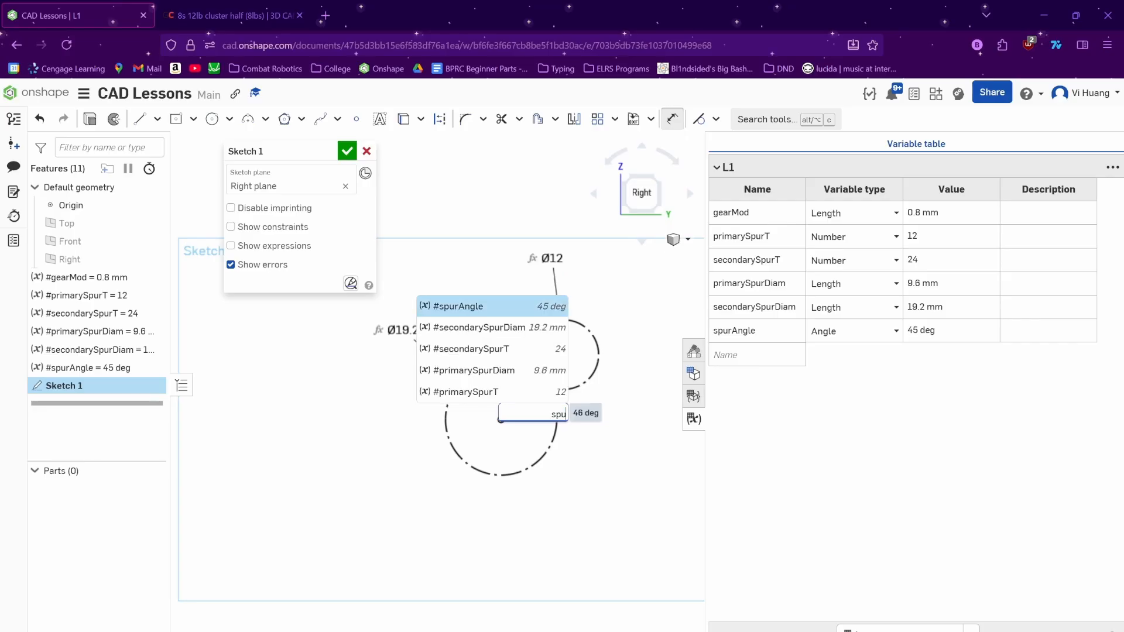
click(493, 309)
key(Return)
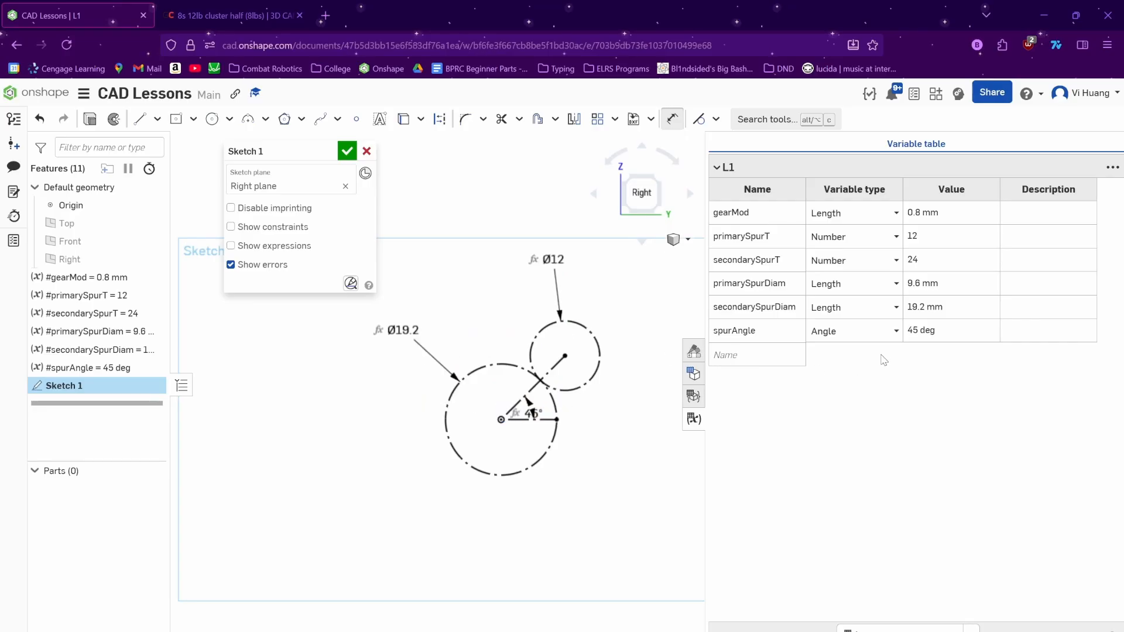
- Set the spurAngle variable to 60 degrees and close the variable table
click(918, 335)
text(50)
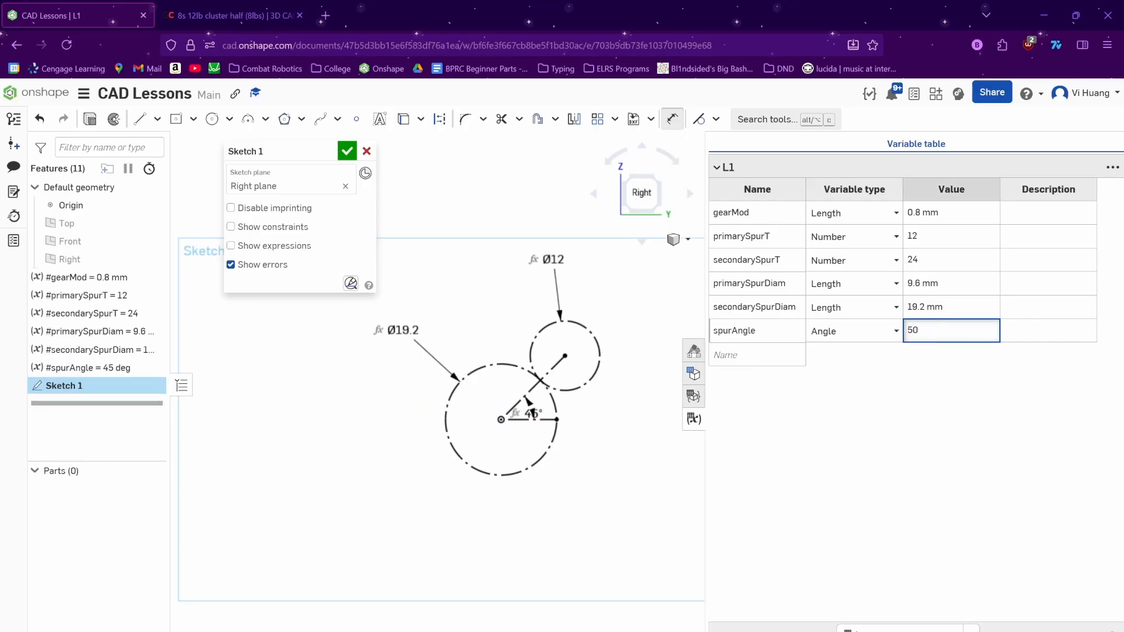
text(0)
key(Return)
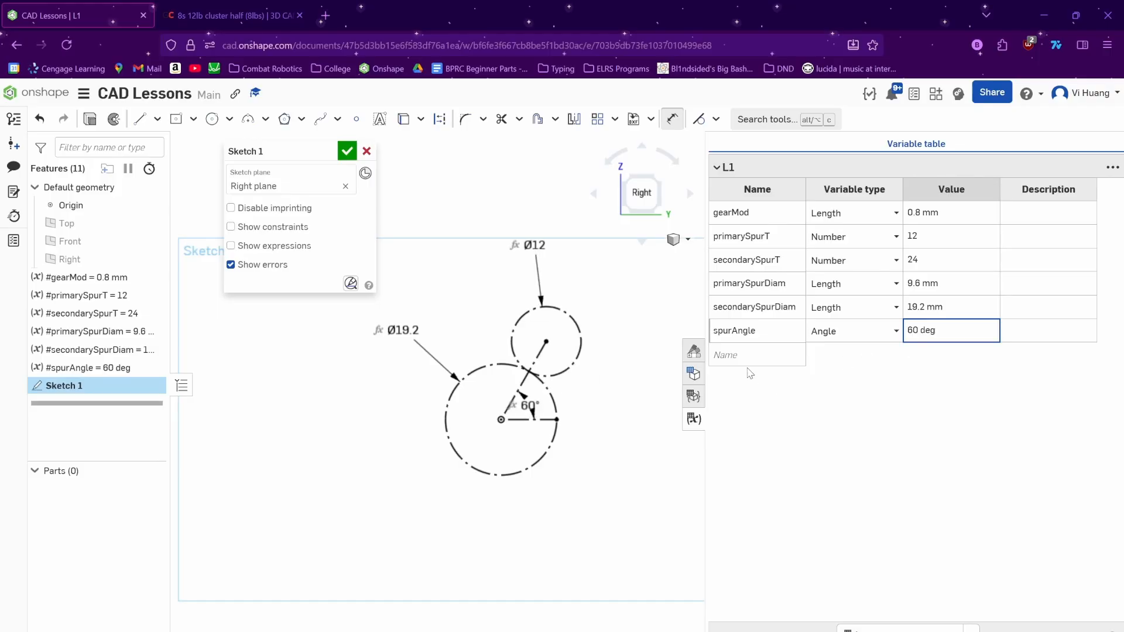
click(694, 419)
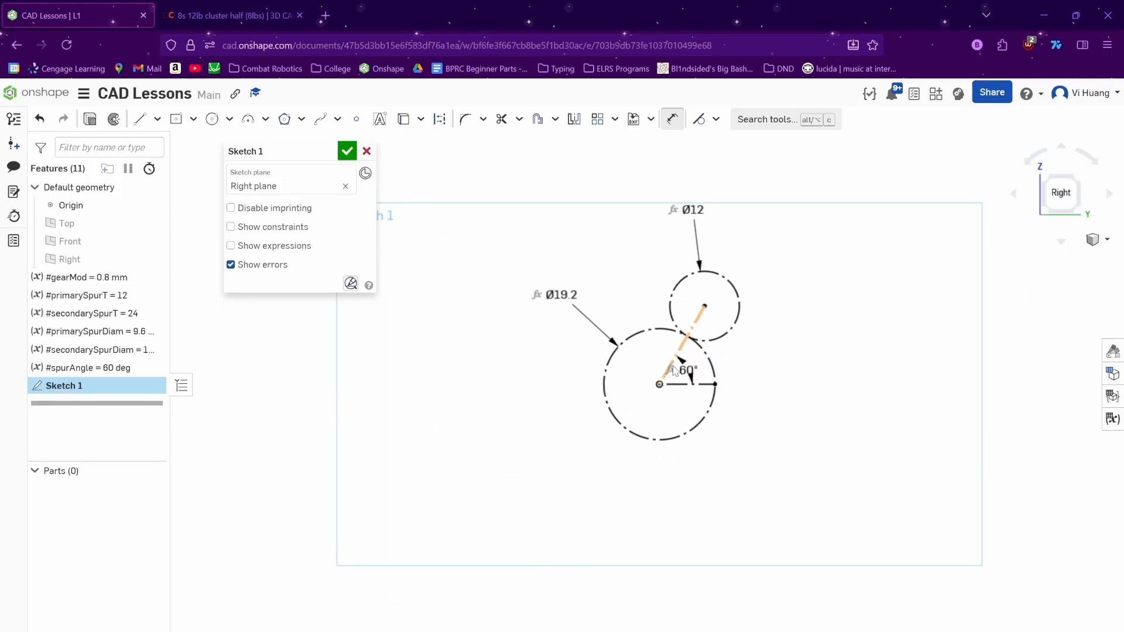
- Move the spur angle dimension label outward, clear of the two gear circles
mouse_move(686, 366)
mouse_down()
mouse_move(894, 295)
mouse_move(899, 254)
mouse_up()
middle_drag(762, 356, 712, 361)
middle_drag(663, 426, 622, 422)
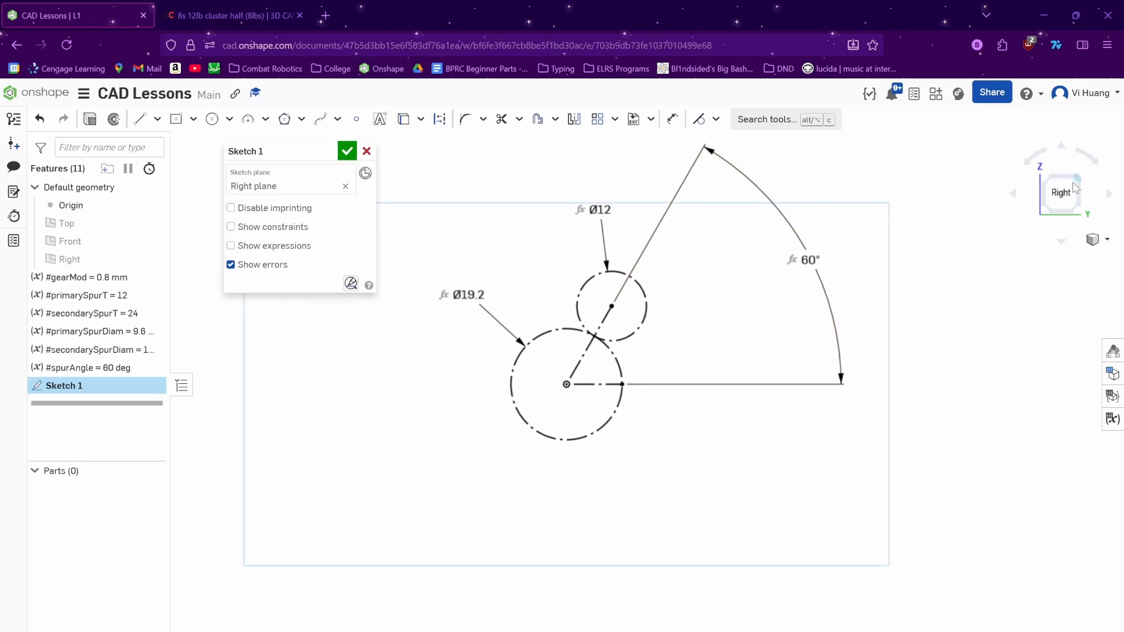
click(1062, 194)
scroll(770, 281, up, 4)
middle_drag(681, 263, 751, 348)
scroll(754, 352, down, 5)
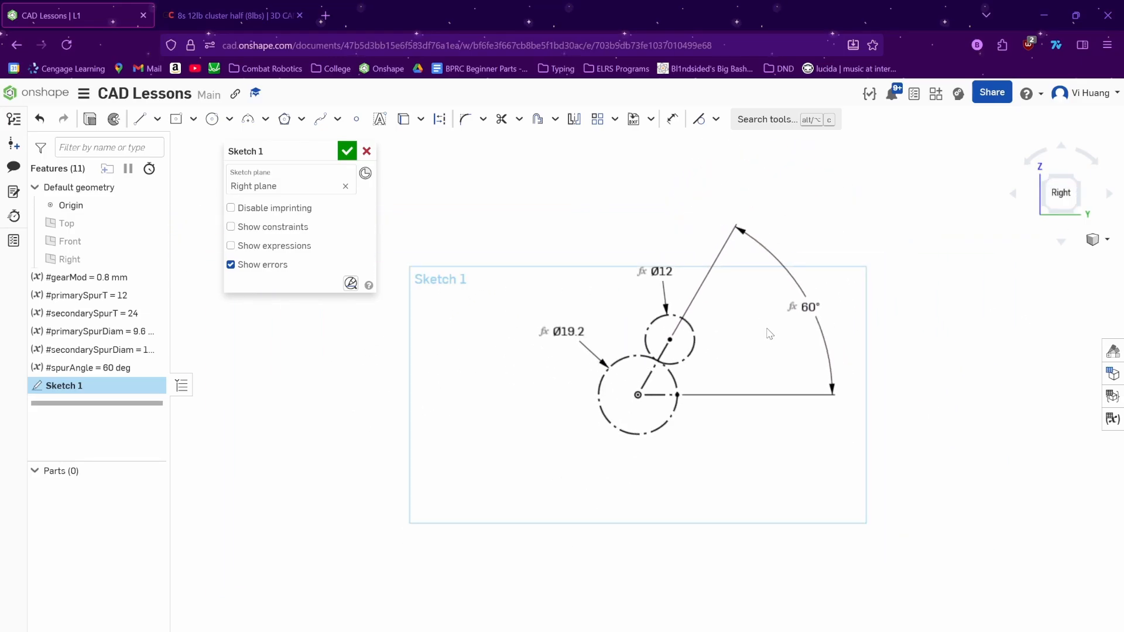
- Sketch two construction wheel circles, one on each side of the gears, the right-hand one about 43 mm in diameter
click(213, 121)
click(902, 413)
click(815, 412)
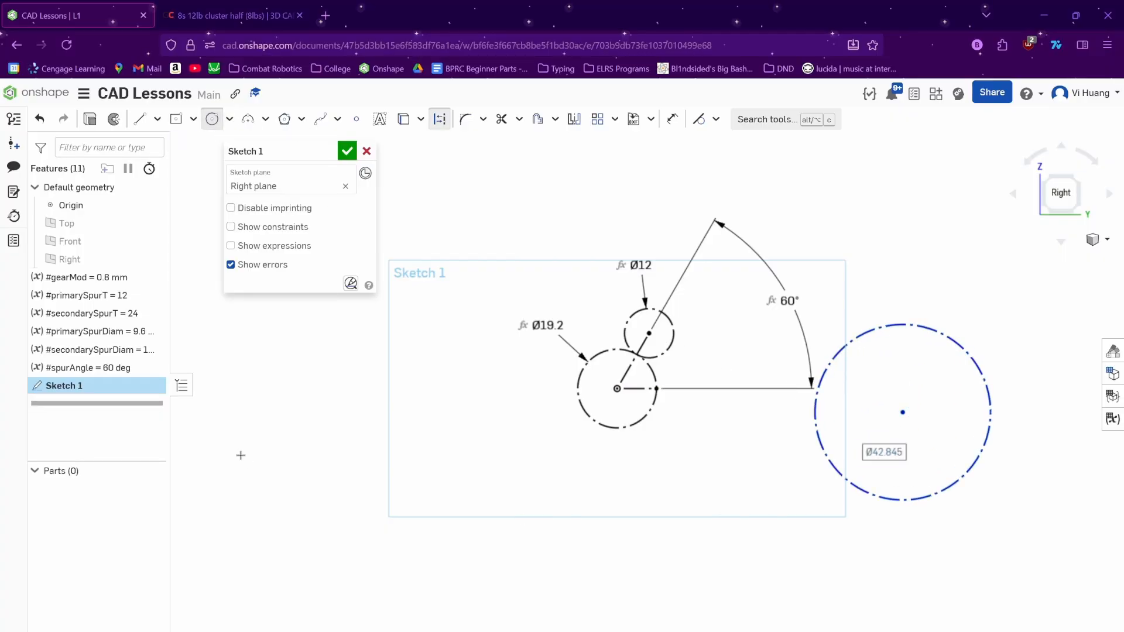
click(416, 418)
click(414, 504)
key(Escape)
middle_drag(708, 502, 675, 484)
- Draw construction lines from the large gear's centre out to the left-hand and right-hand wheel circles' centres
click(139, 119)
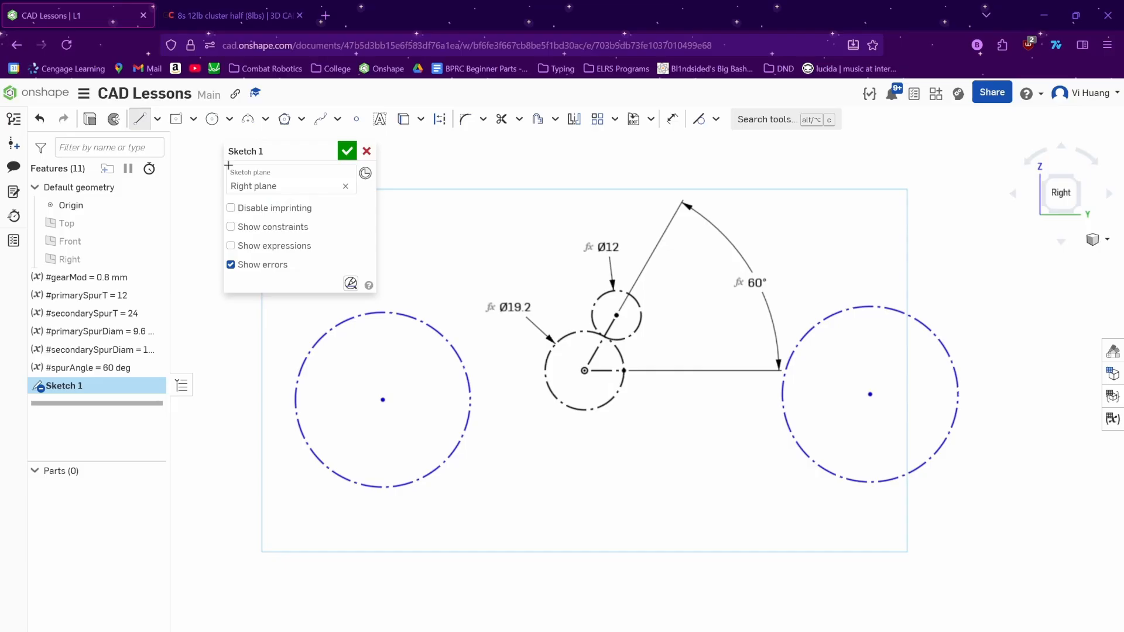
click(383, 400)
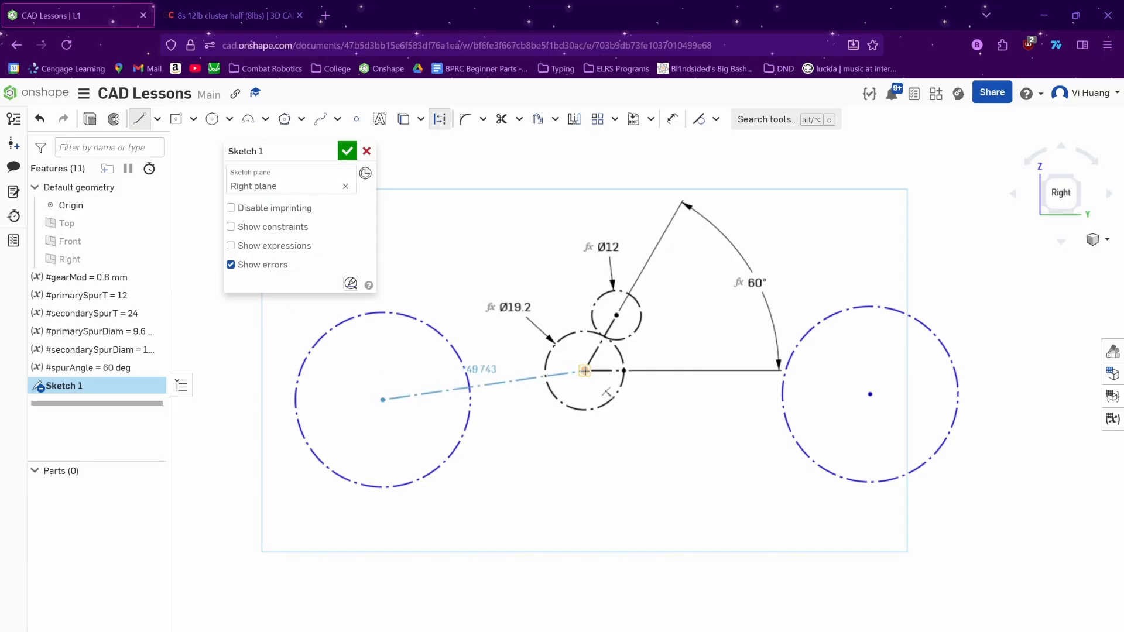
click(585, 371)
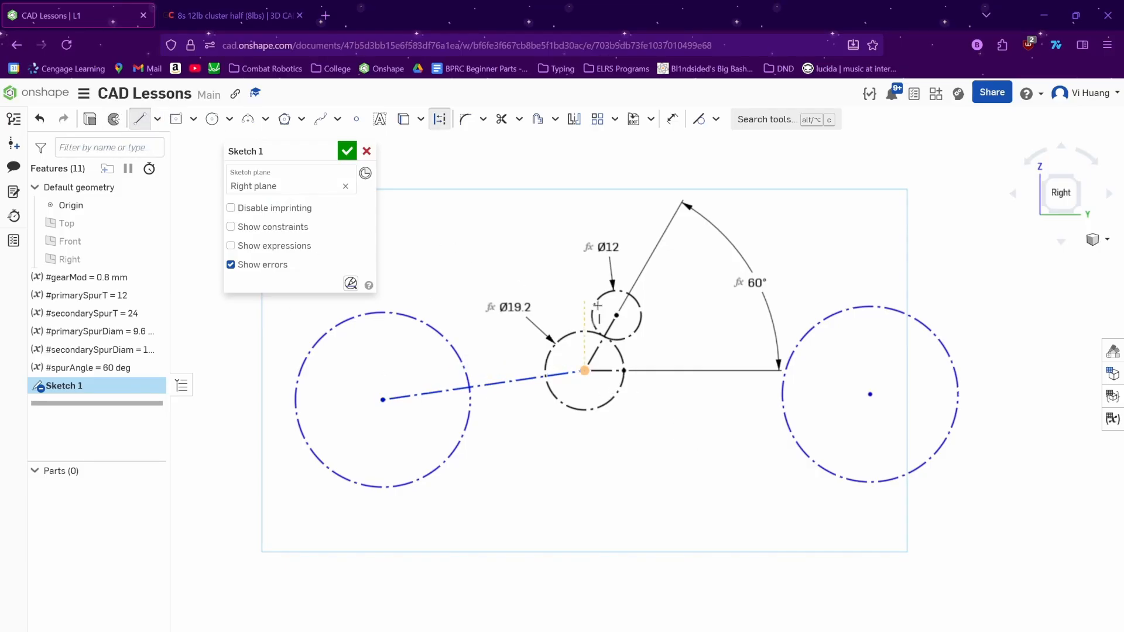
click(584, 371)
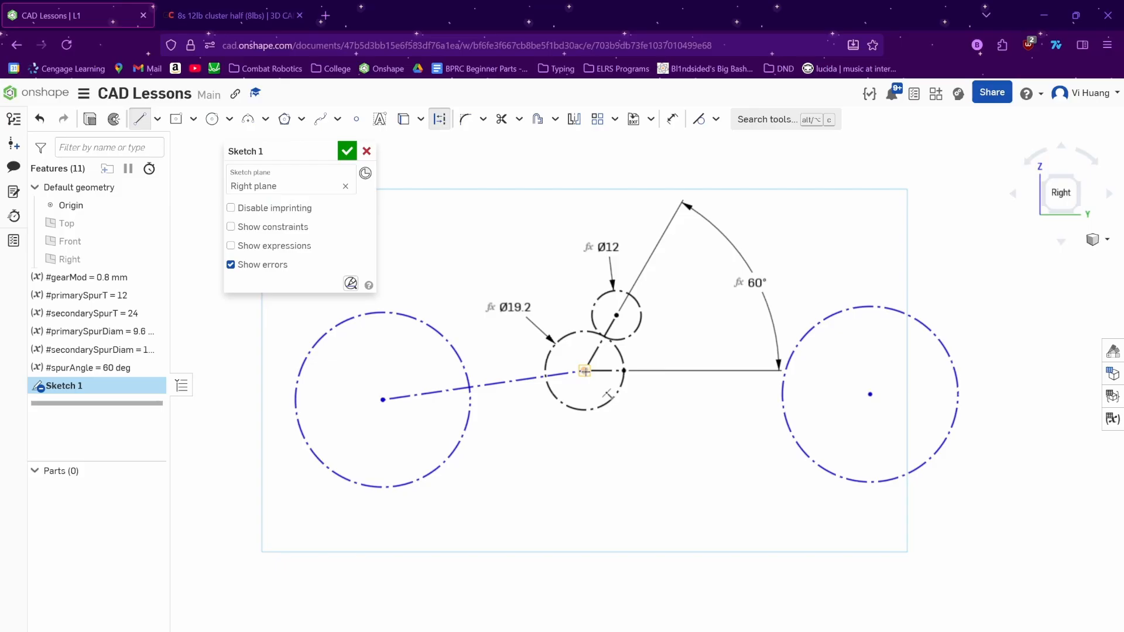
click(870, 394)
key(Escape)
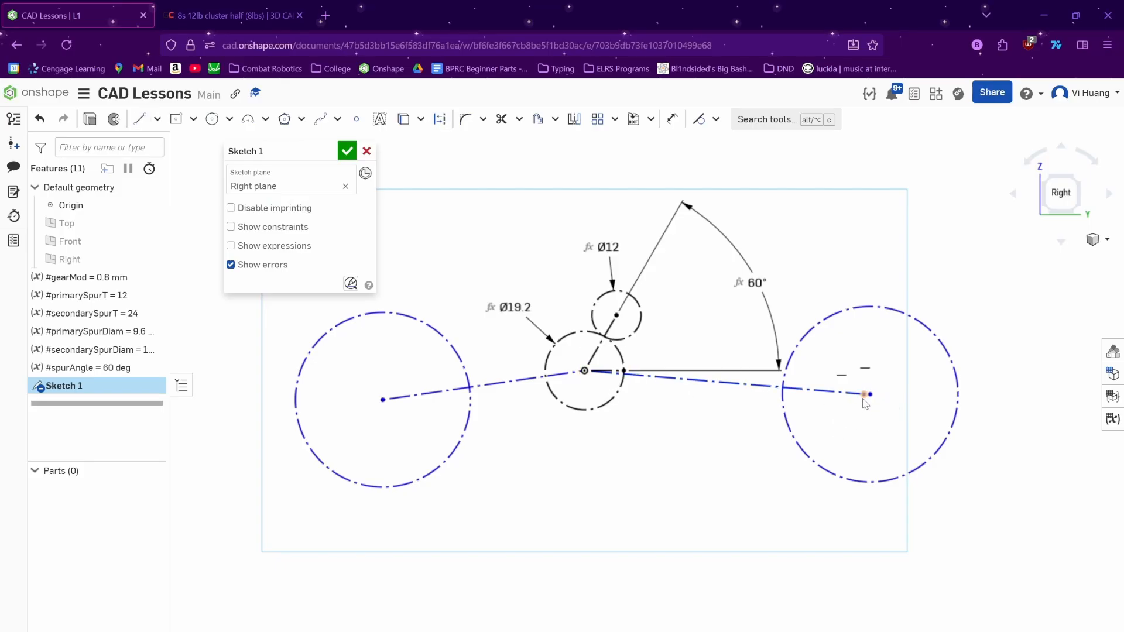
- Make the right-hand wheel circle's centre coincident with the outer end of its construction line
drag(872, 400, 871, 402)
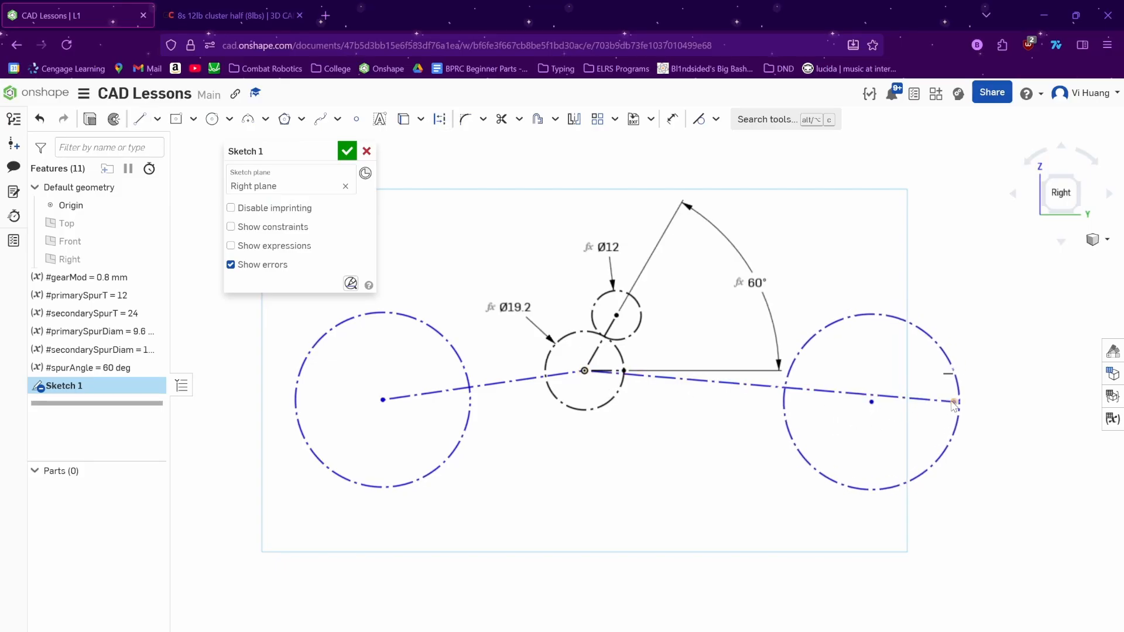
click(954, 402)
click(872, 402)
key(i)
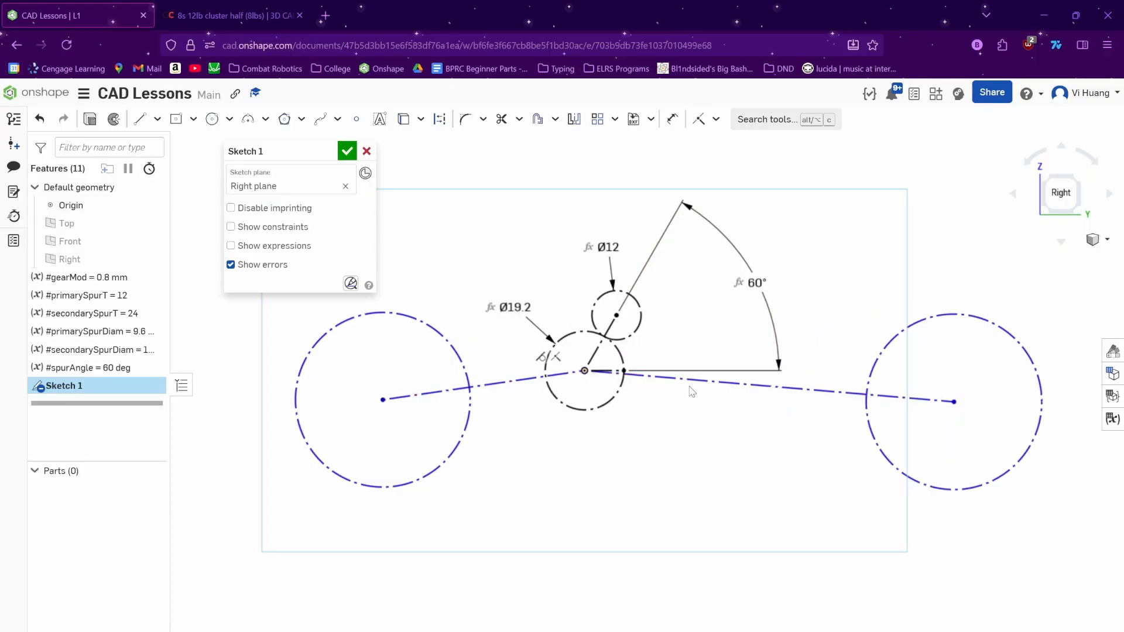
- Switch to the GrabCAD reference assembly to examine the wheel and belt centre distances, and return to the Onshape sketch
click(229, 15)
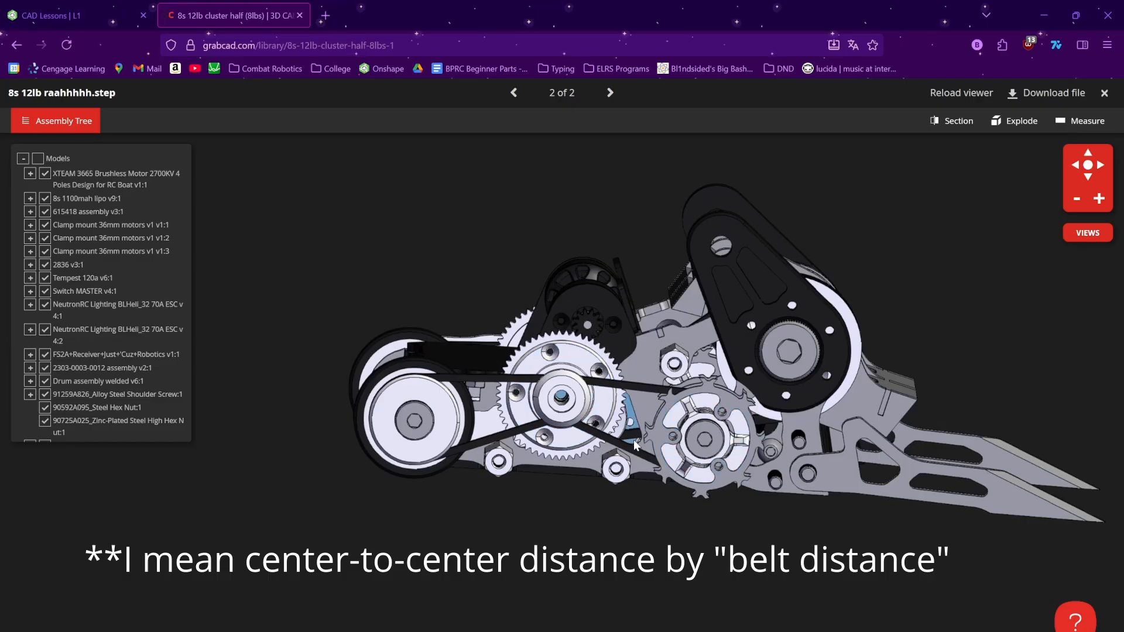
right_drag(685, 449, 686, 467)
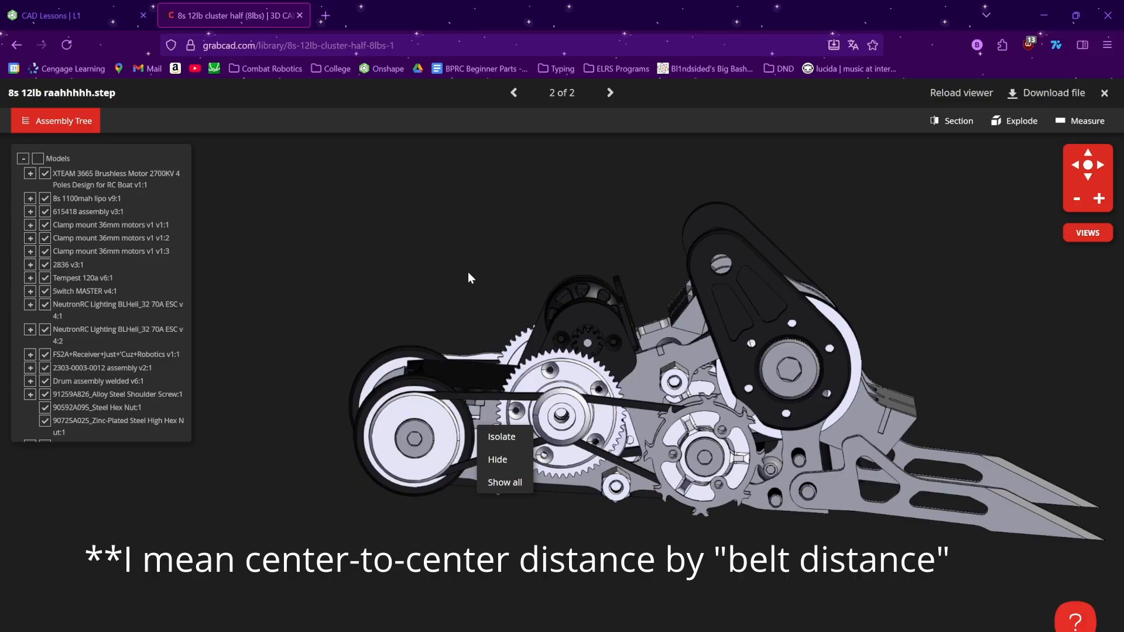
click(334, 222)
click(68, 5)
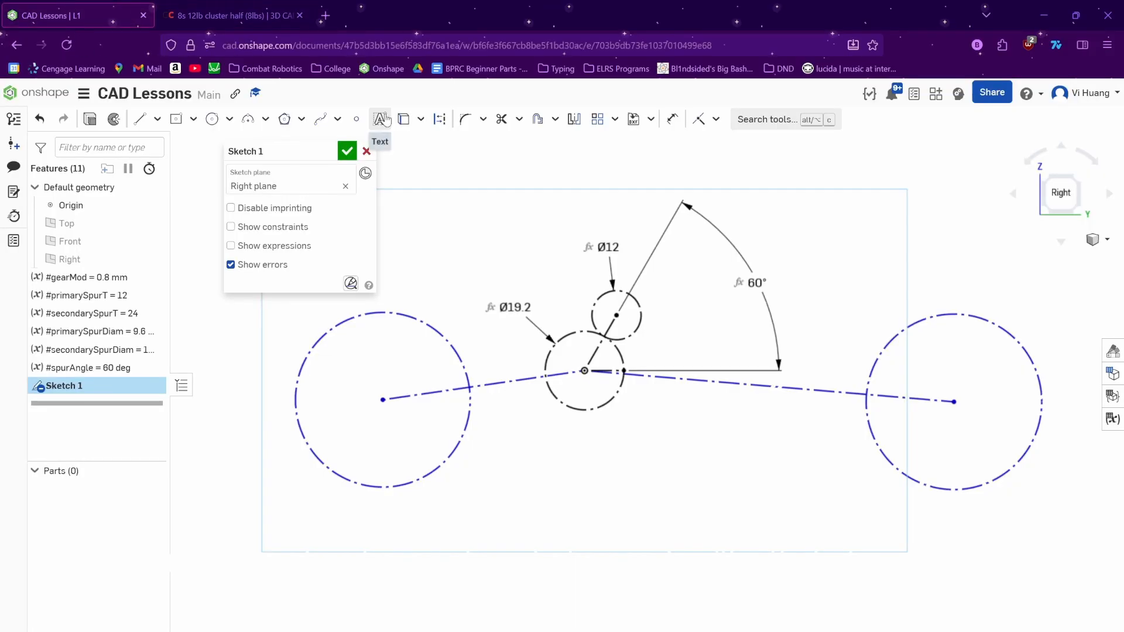
click(701, 381)
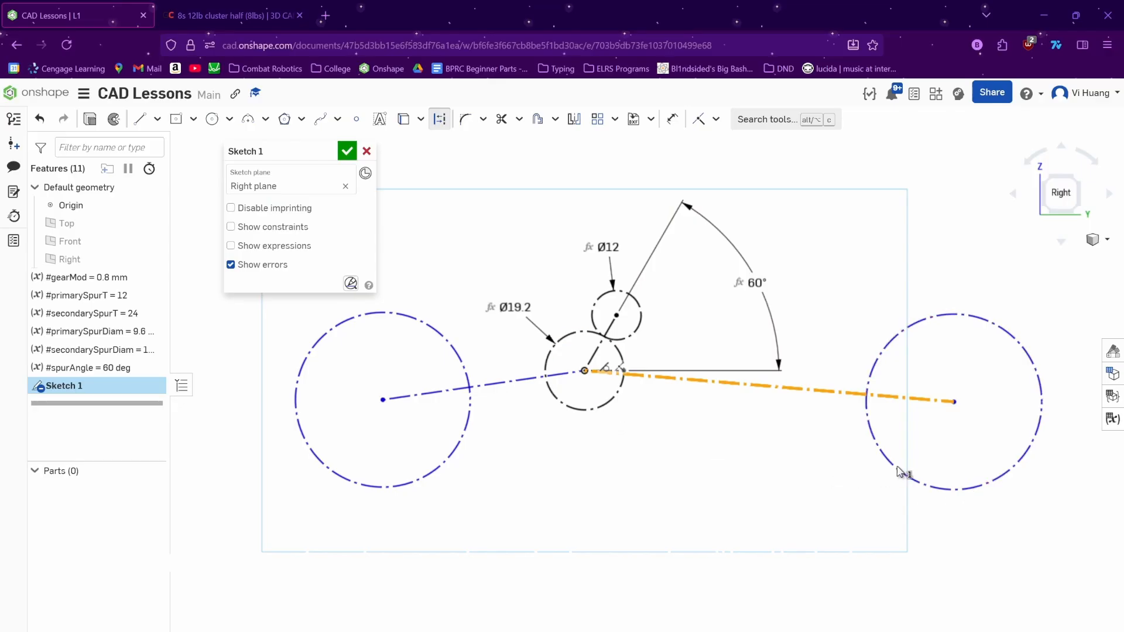
click(838, 490)
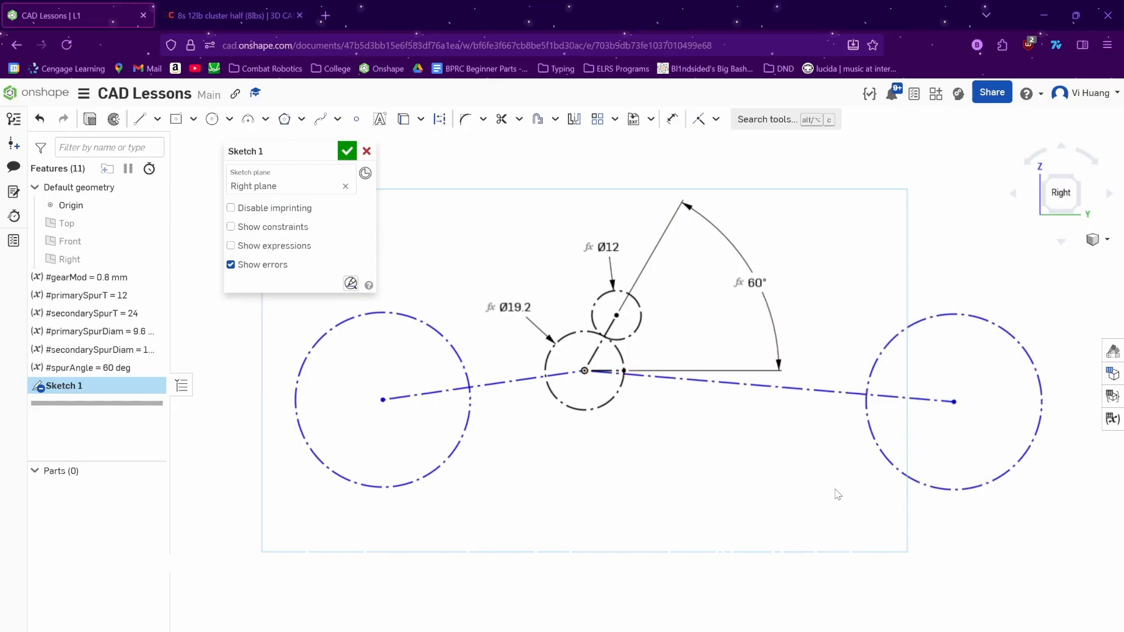
click(228, 8)
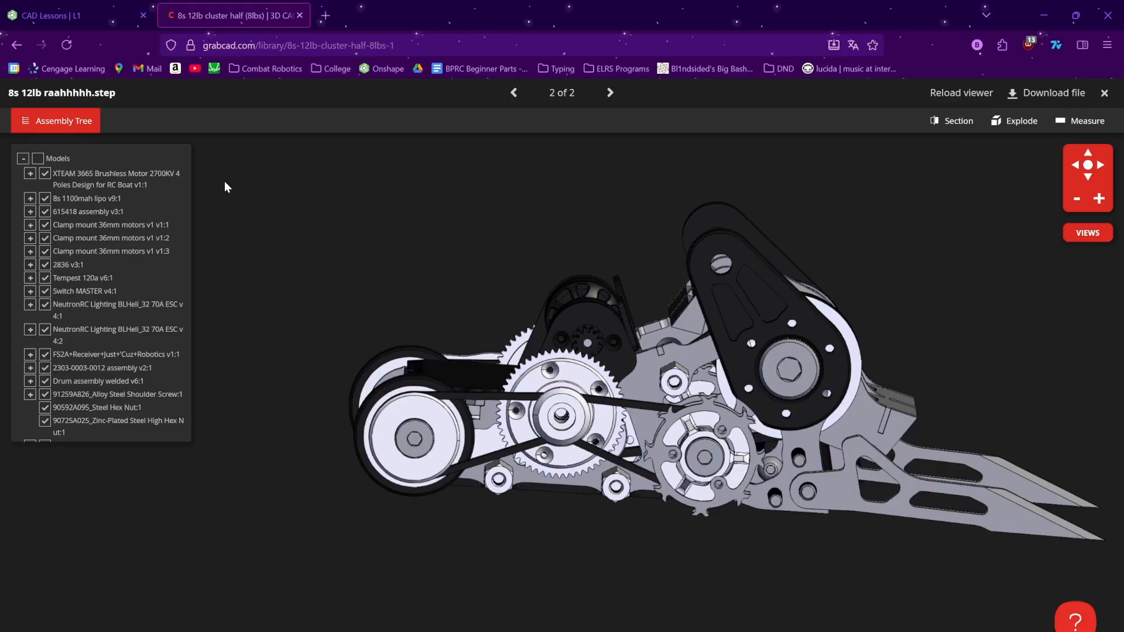
click(54, 8)
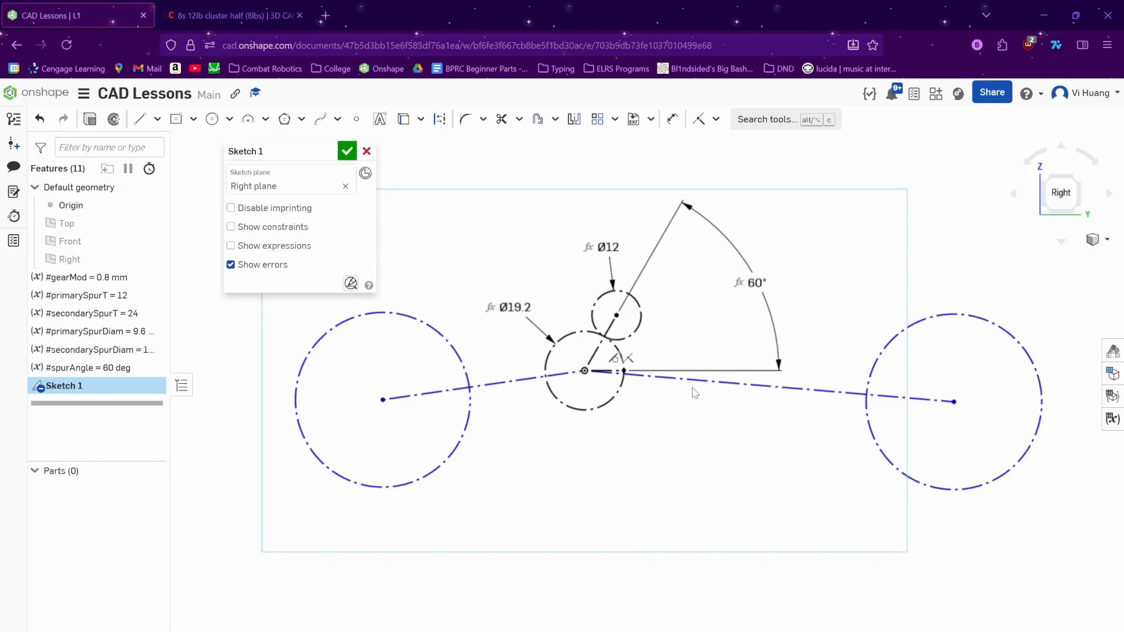
- Apply an Equal constraint between the two wheel circles
click(899, 490)
key(e)
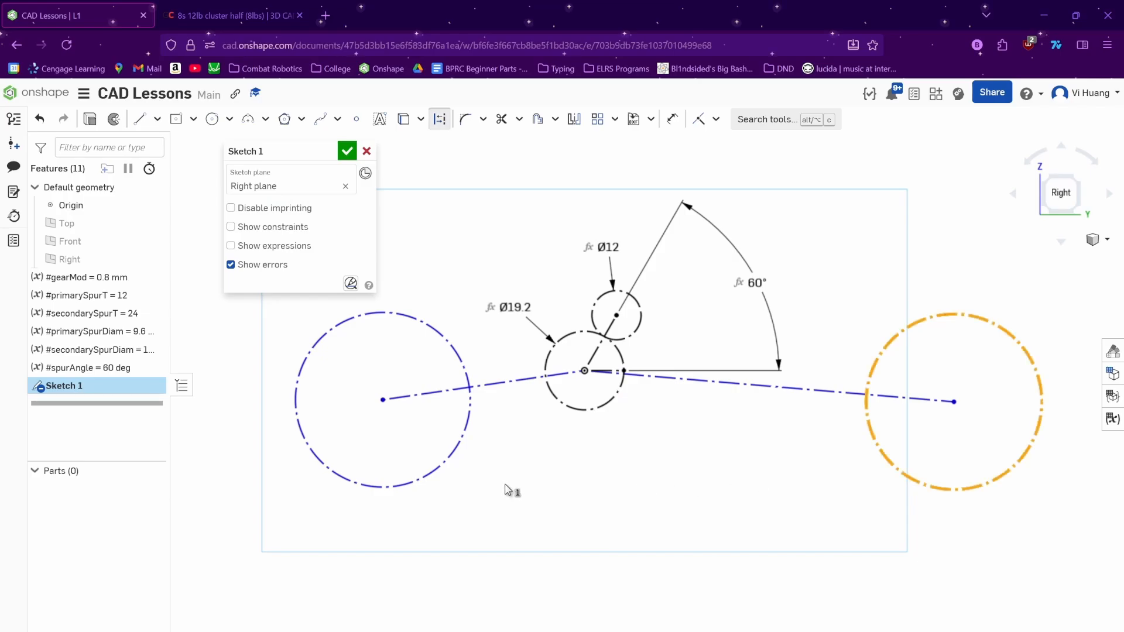
click(448, 473)
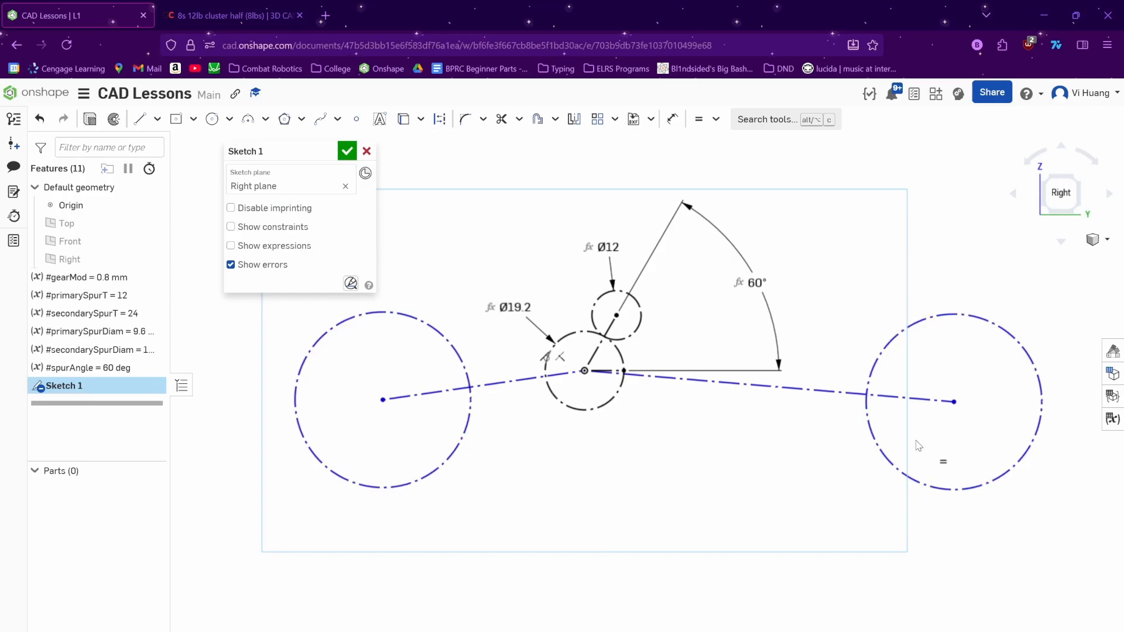
- Apply an Equal constraint between the two construction lines running from the large gear's centre to the wheel centres
click(490, 385)
click(765, 394)
click(517, 379)
click(690, 380)
key(e)
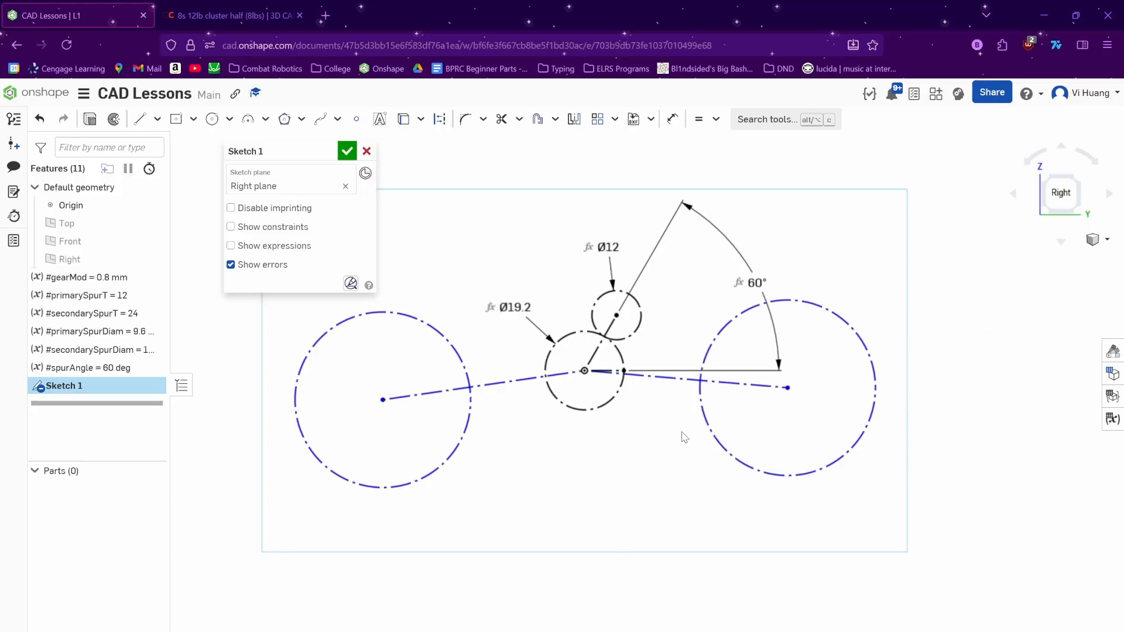
- Draw a construction ground line between the undersides of the wheel circles, make it tangent to both, and constrain it horizontal
middle_drag(681, 433, 686, 408)
click(140, 119)
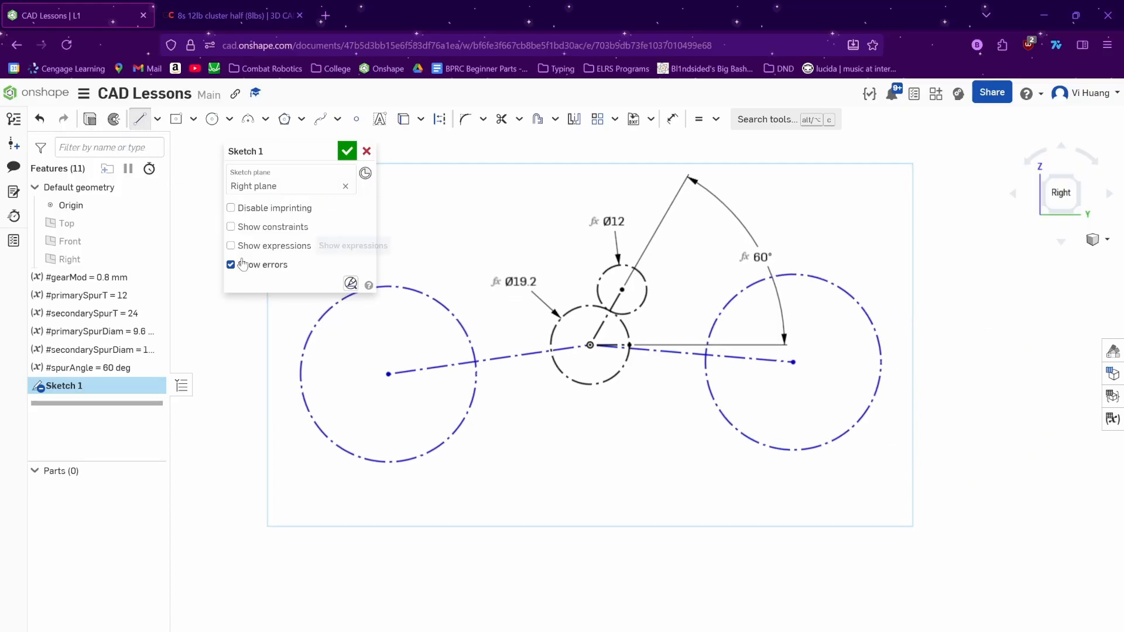
click(388, 462)
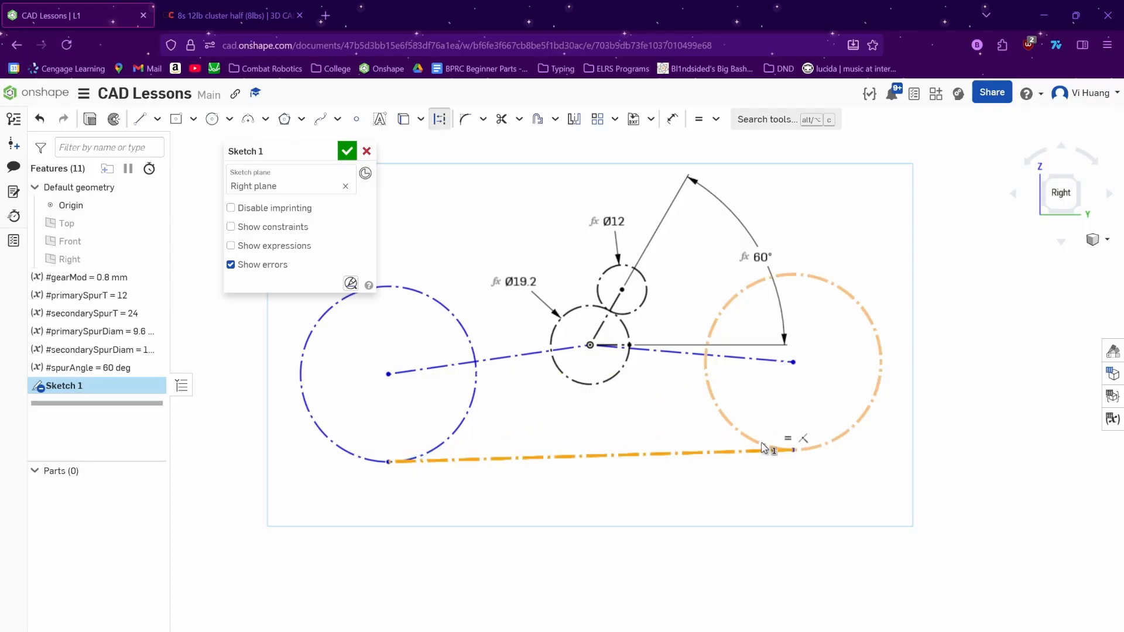
click(790, 460)
key(Escape)
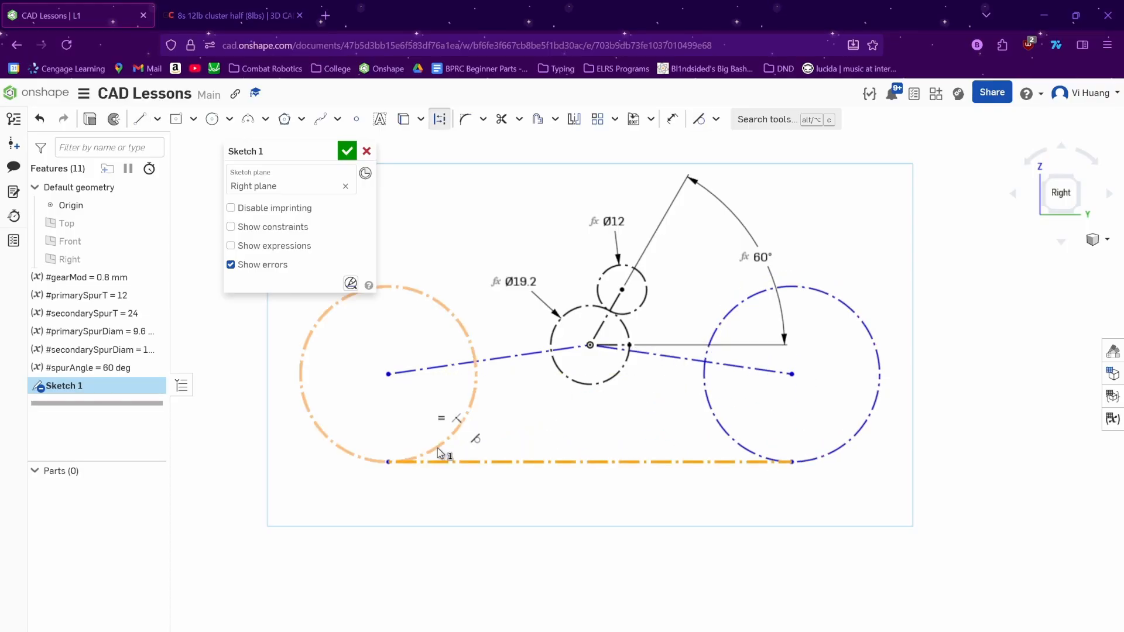
click(486, 462)
key(h)
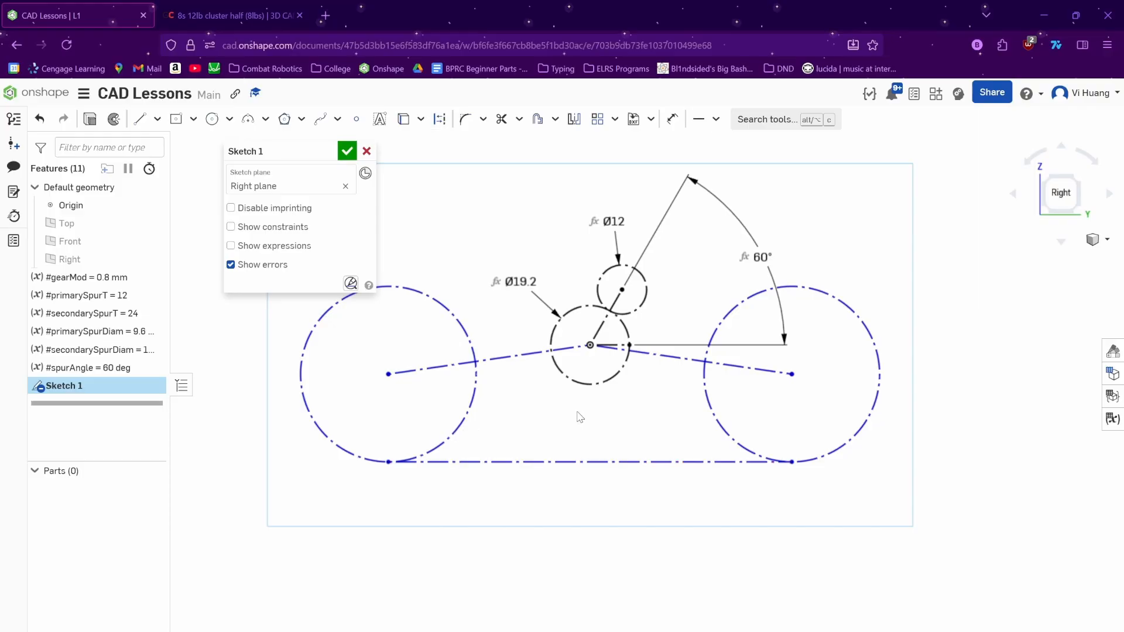
- Dimension the right-hand wheel circle's diameter with a new length variable #wheelDiam set to 1.5 in
middle_drag(662, 414, 584, 369)
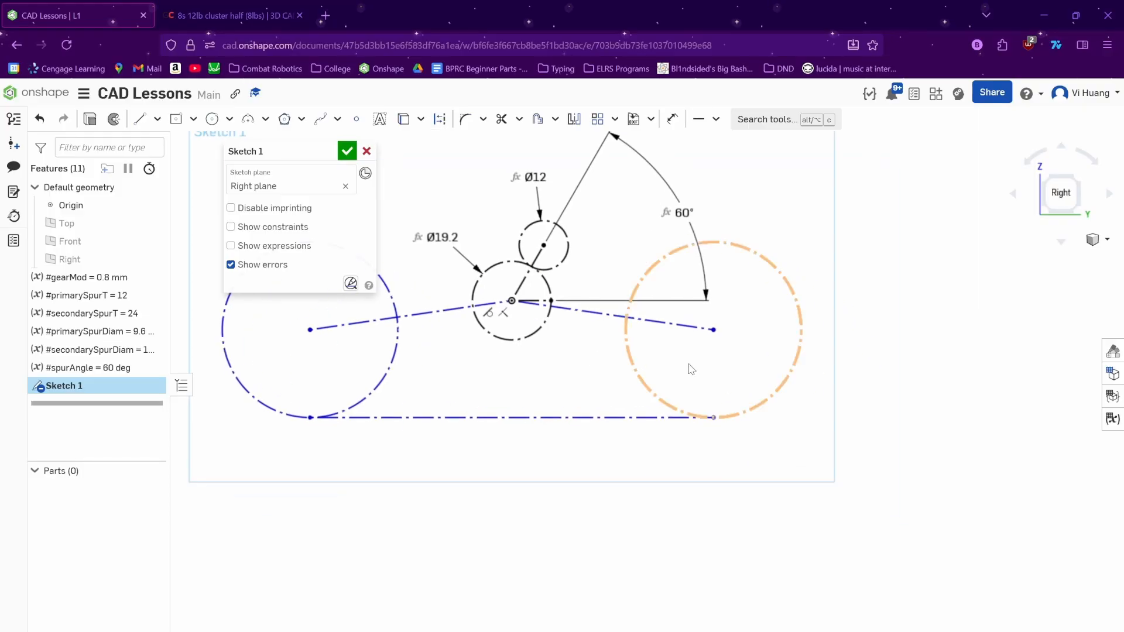
click(1062, 199)
key(d)
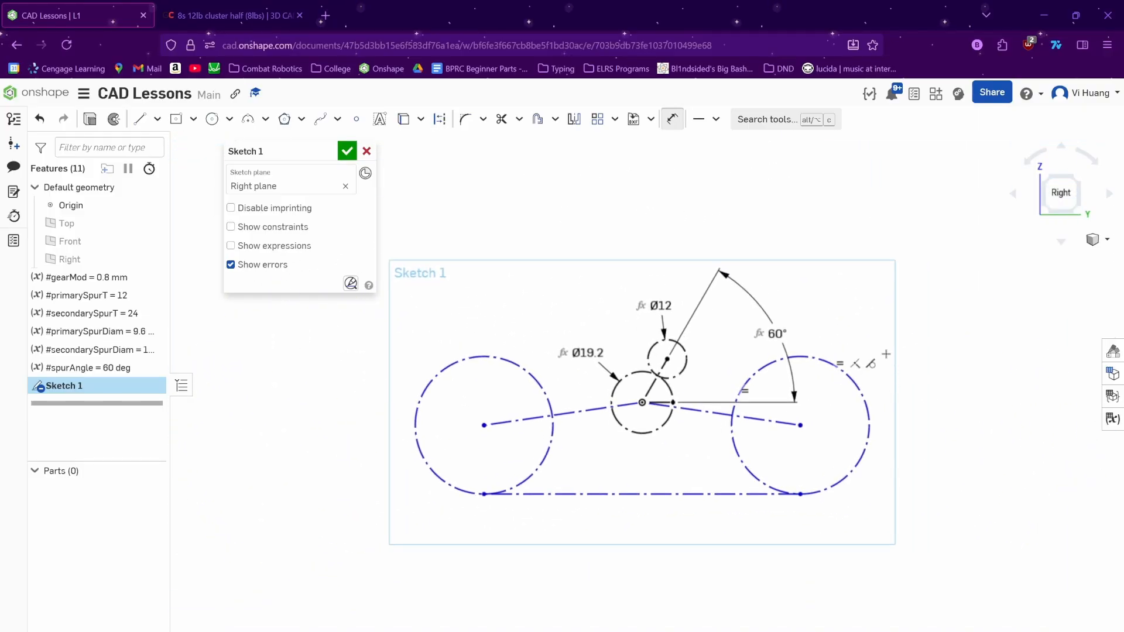
click(814, 355)
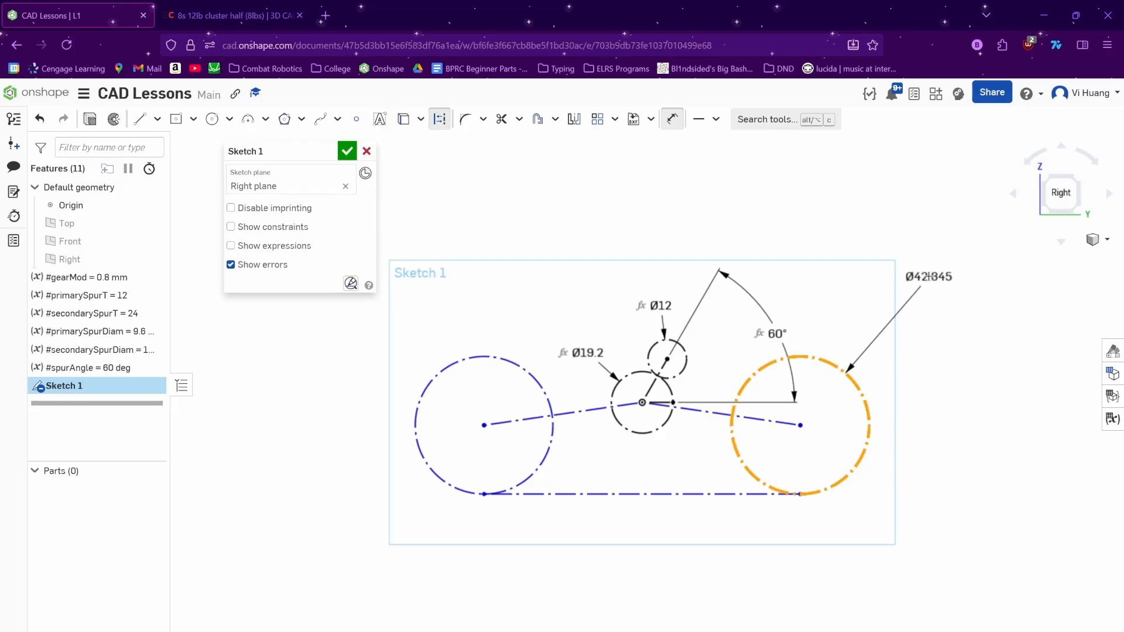
click(933, 280)
text(#)
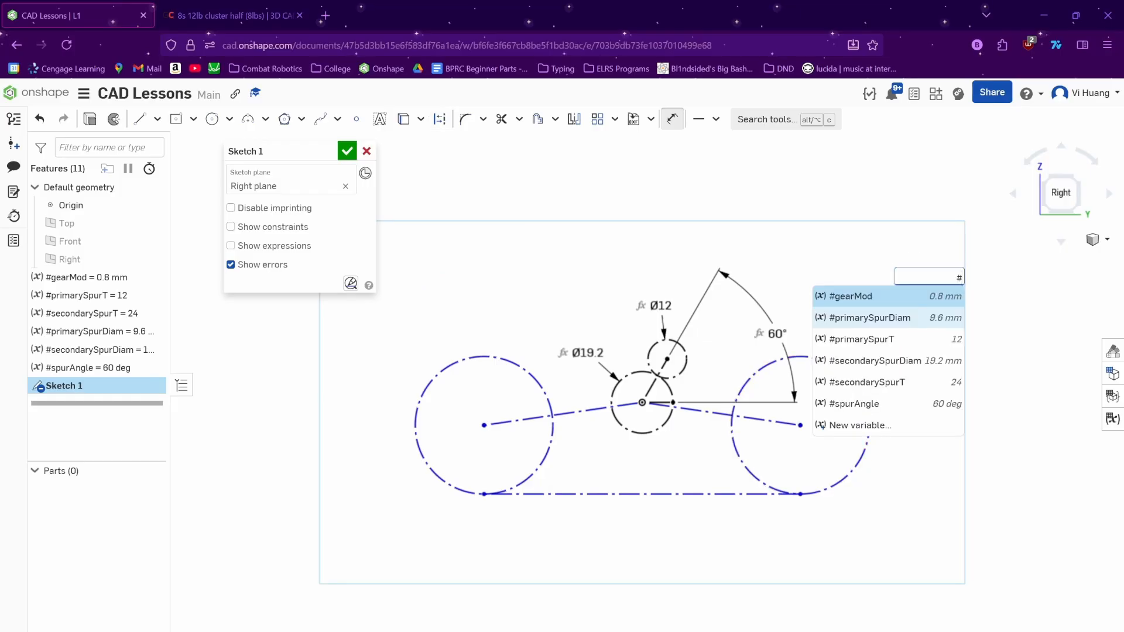
text(wheelDiam)
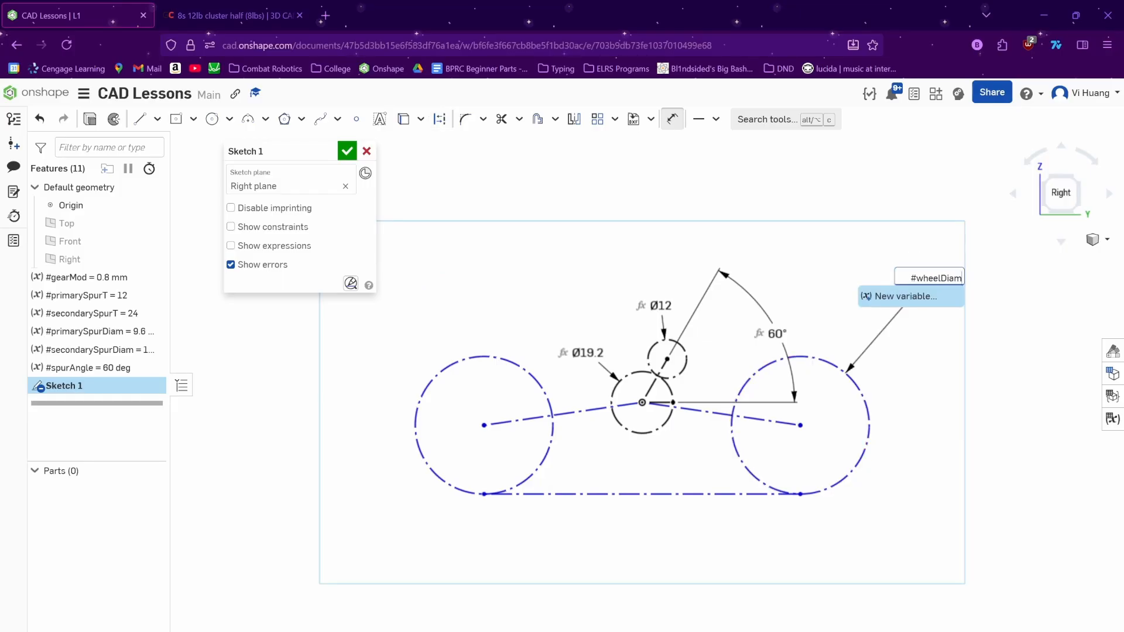
key(Return)
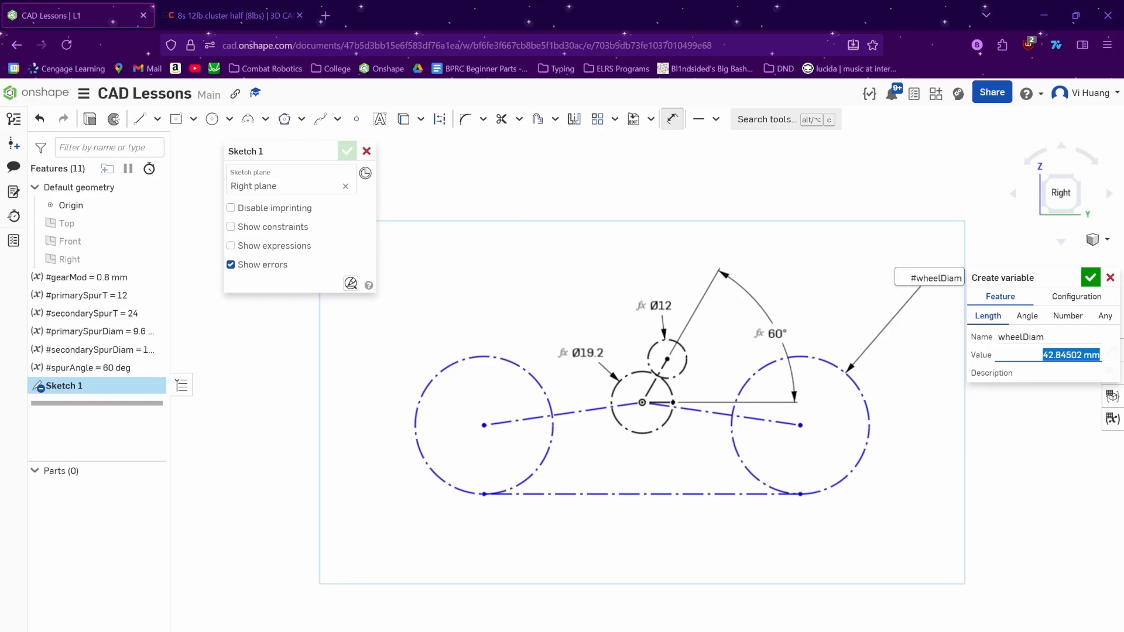
text(1.5 in)
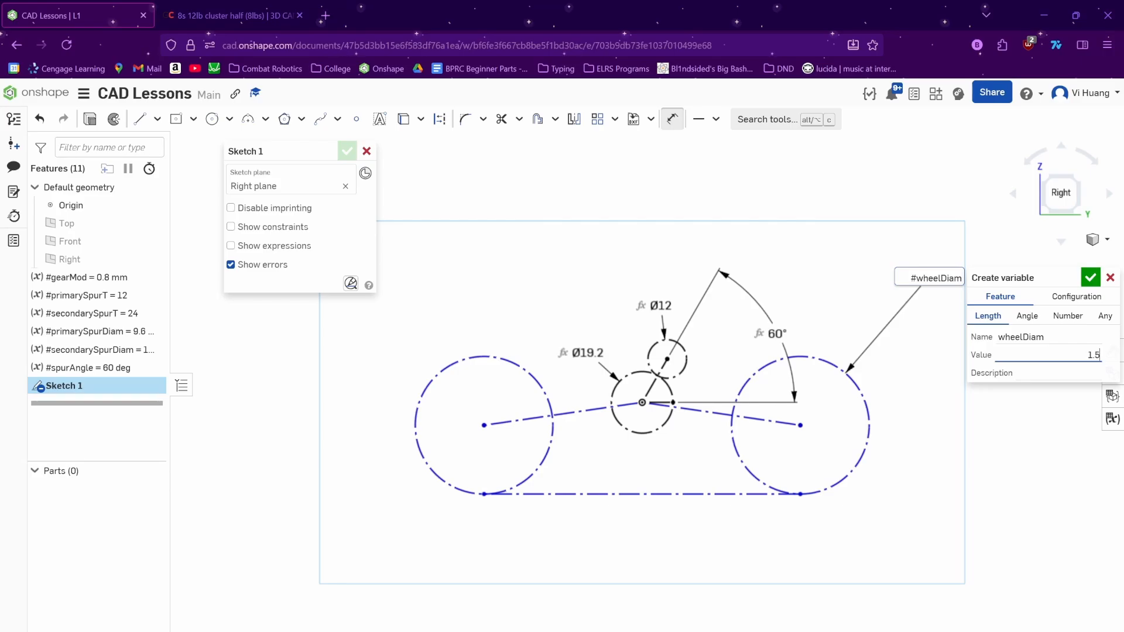
key(Return)
key(Return)
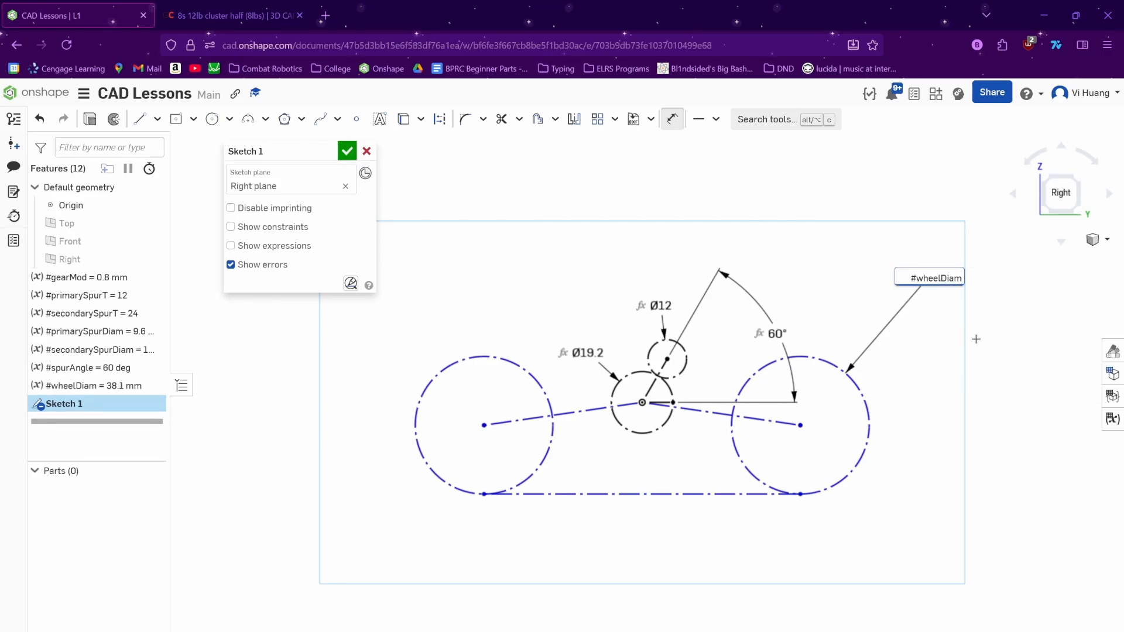
- Draw a vertical construction line from the large gear's centre down to the ground line
mouse_move(828, 421)
middle_down()
mouse_move(838, 415)
mouse_move(785, 410)
middle_up()
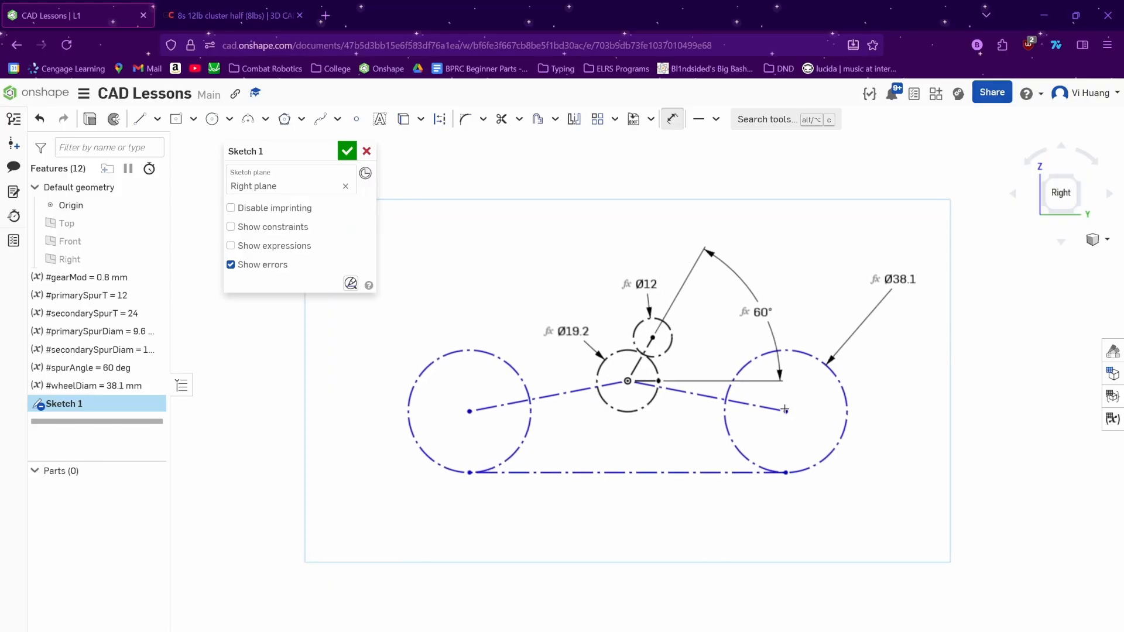
key(Escape)
scroll(687, 450, up, 1)
middle_drag(690, 457, 692, 483)
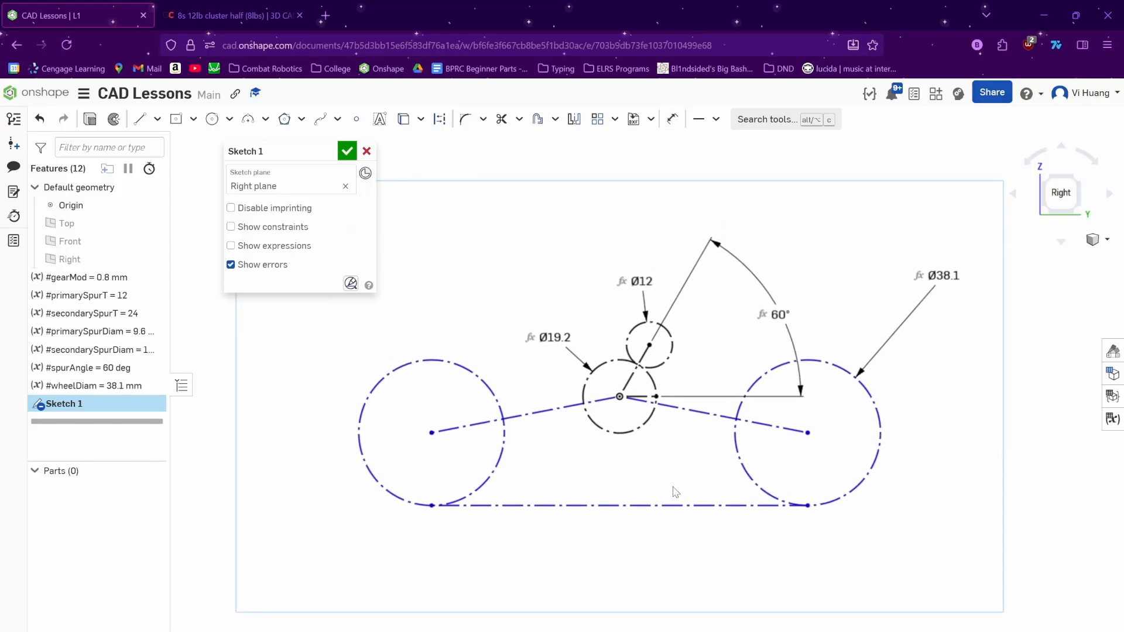
key(d)
click(139, 119)
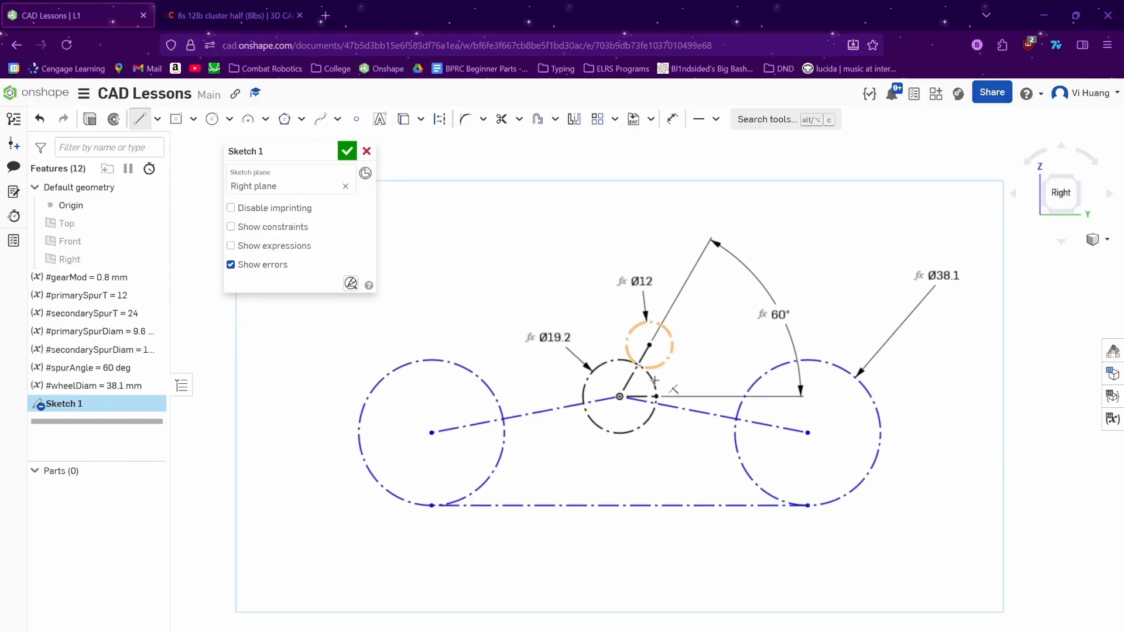
key(q)
click(620, 397)
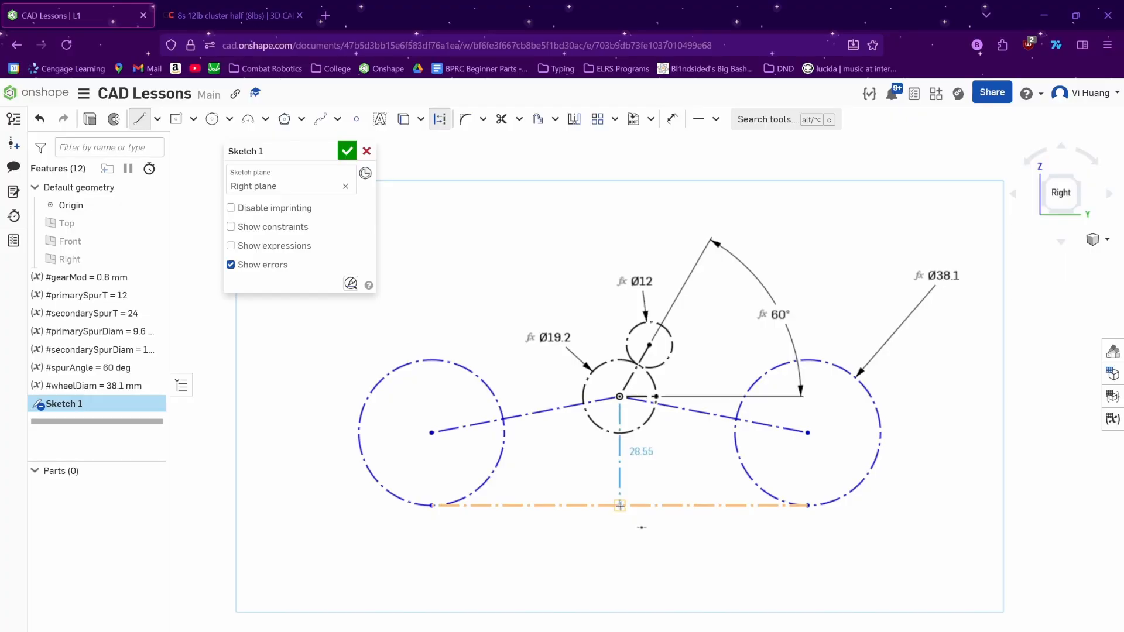
click(620, 506)
- Dimension the vertical construction line's length, placing the dimension outside the wheel circle
key(d)
middle_drag(657, 572, 710, 555)
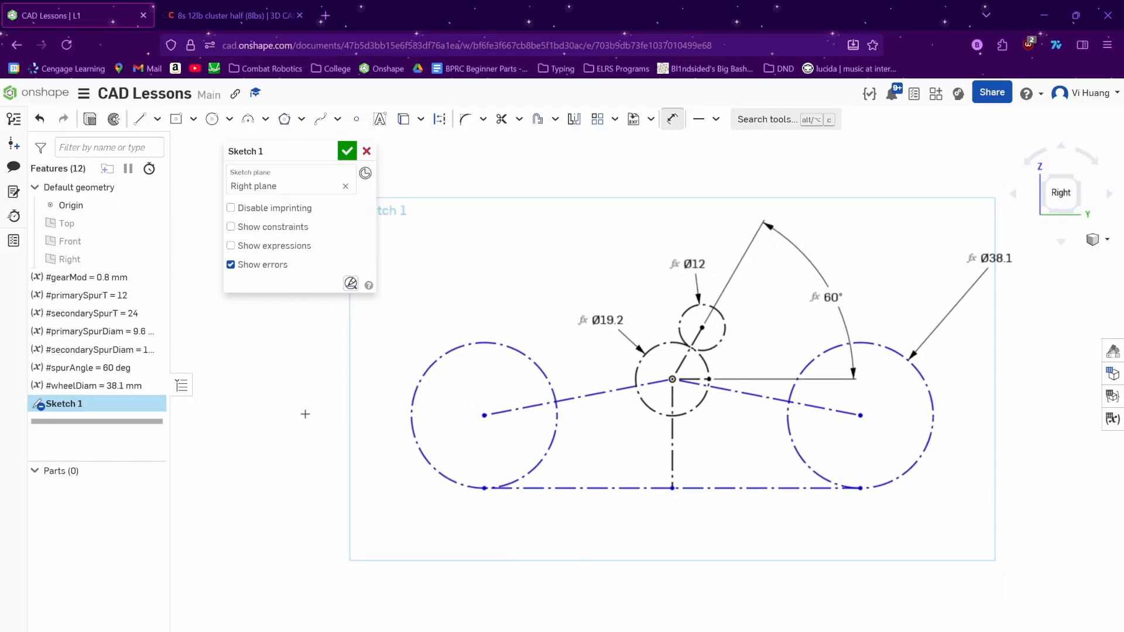
click(672, 432)
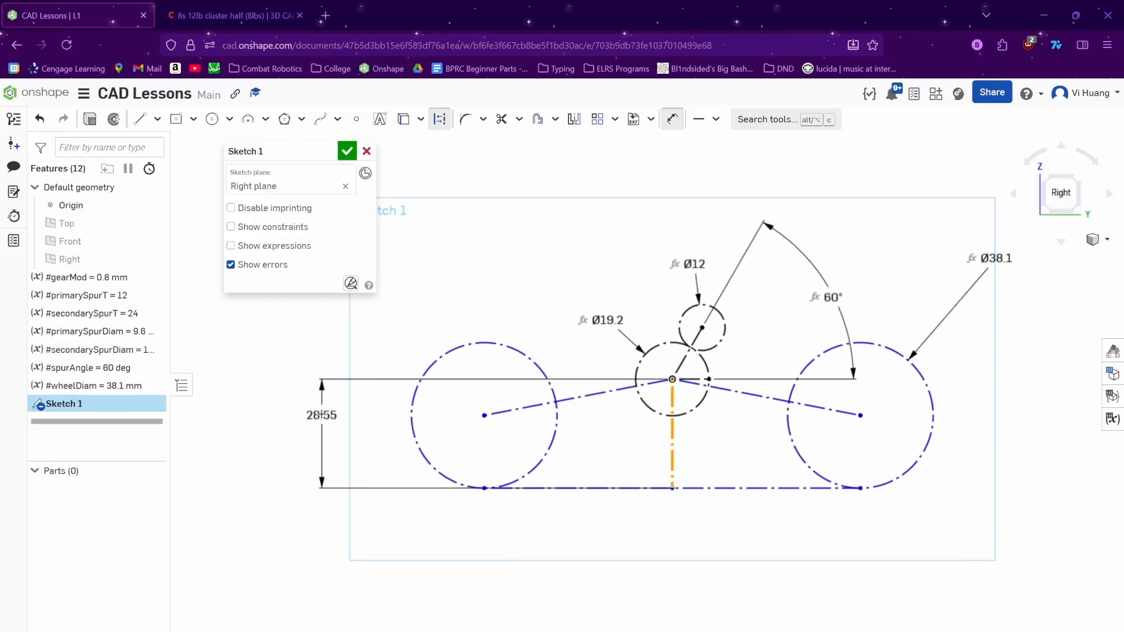
click(338, 416)
text(wh)
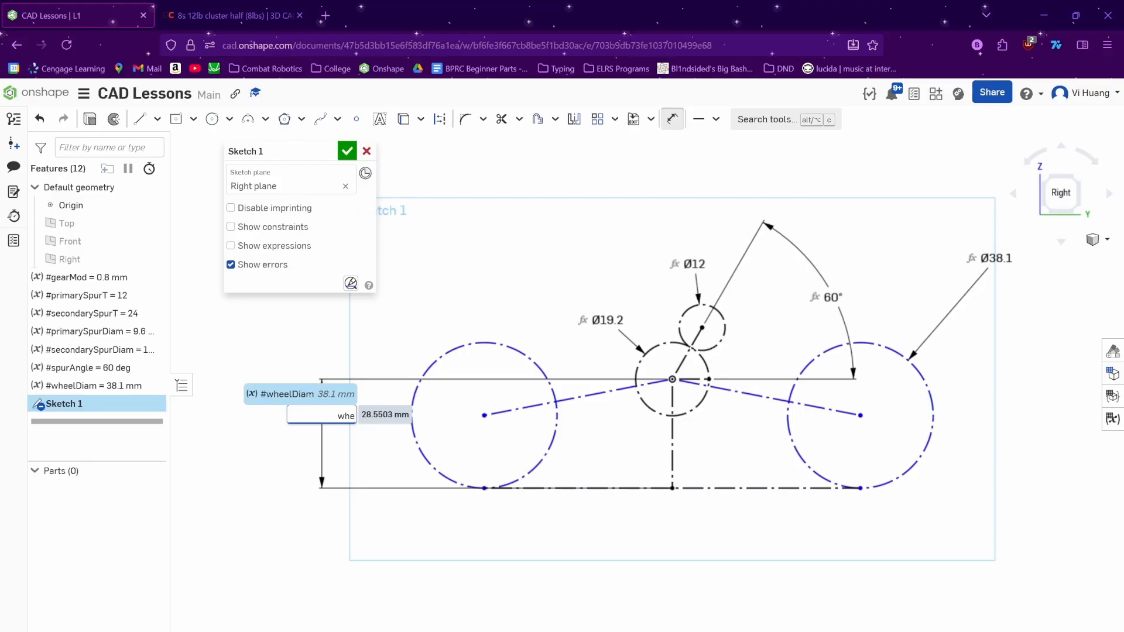
text(e)
key(BackSpace)
key(BackSpace)
key(BackSpace)
text(#)
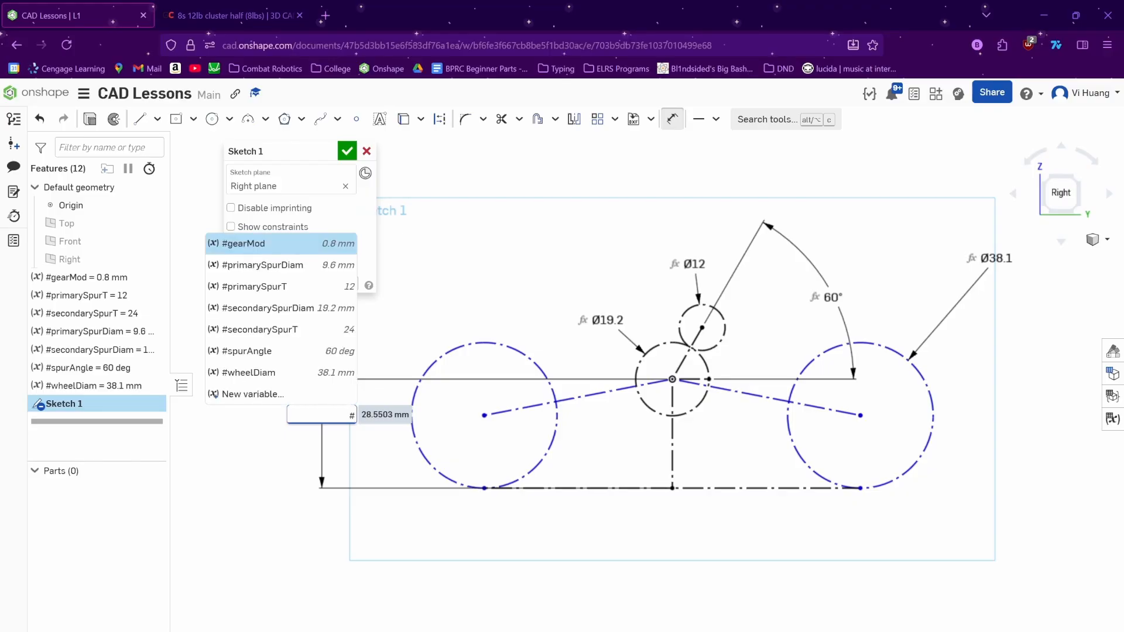
text(wheelClearance)
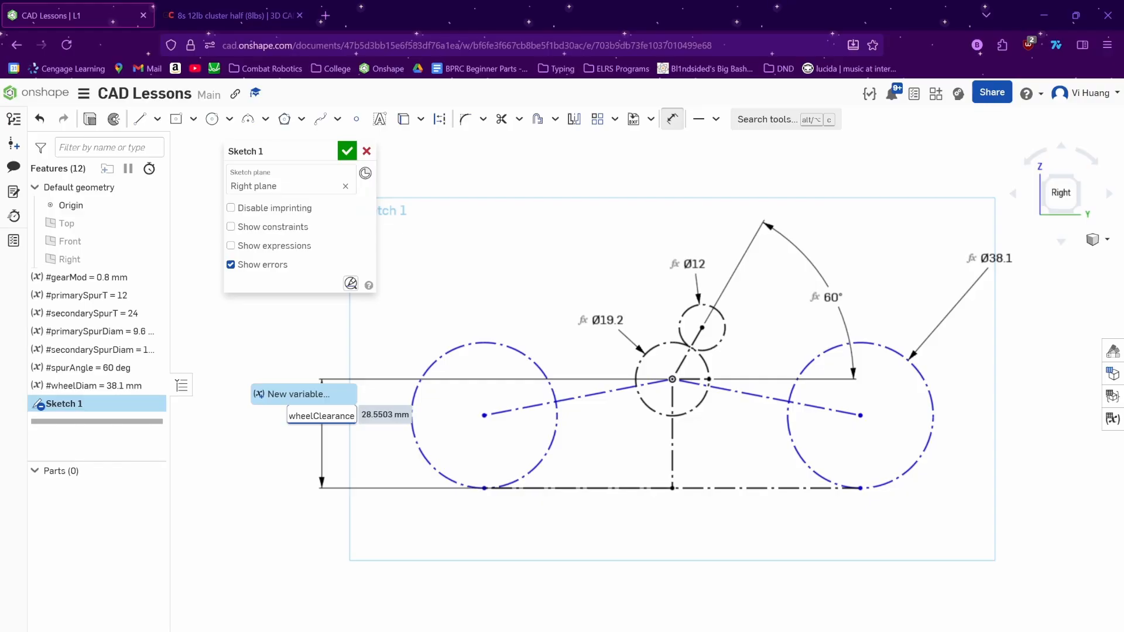
key(BackSpace)
key(BackSpace)
key(BackSpace)
key(BackSpace)
key(BackSpace)
key(BackSpace)
key(BackSpace)
key(BackSpace)
key(BackSpace)
key(BackSpace)
key(BackSpace)
key(BackSpace)
key(BackSpace)
key(BackSpace)
key(BackSpace)
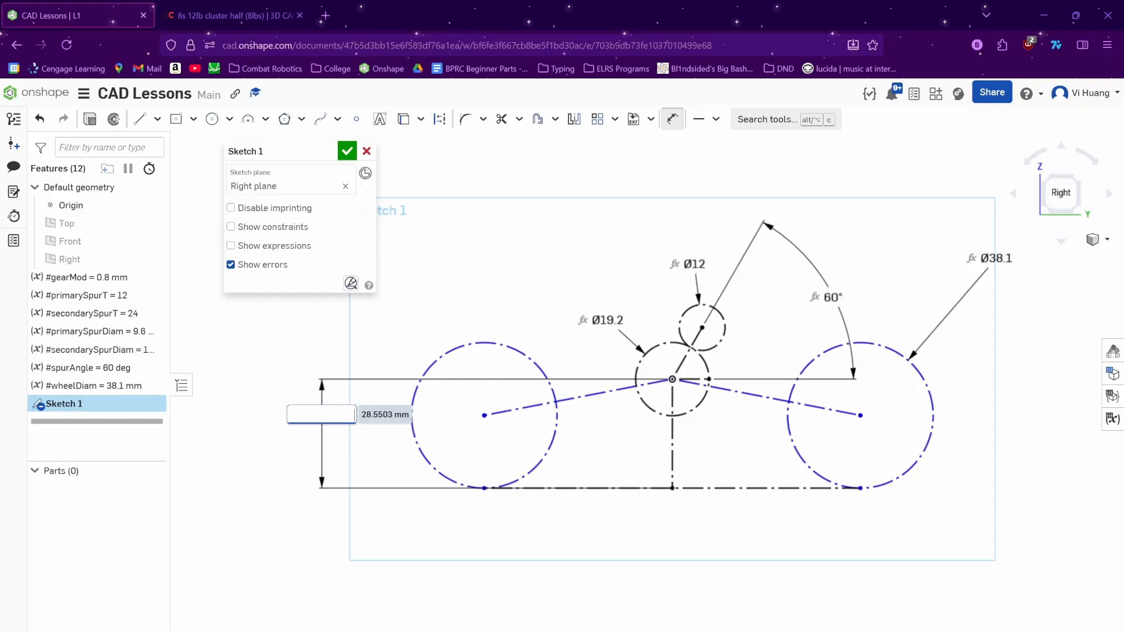
text(spur)
key(BackSpace)
key(BackSpace)
key(BackSpace)
key(BackSpace)
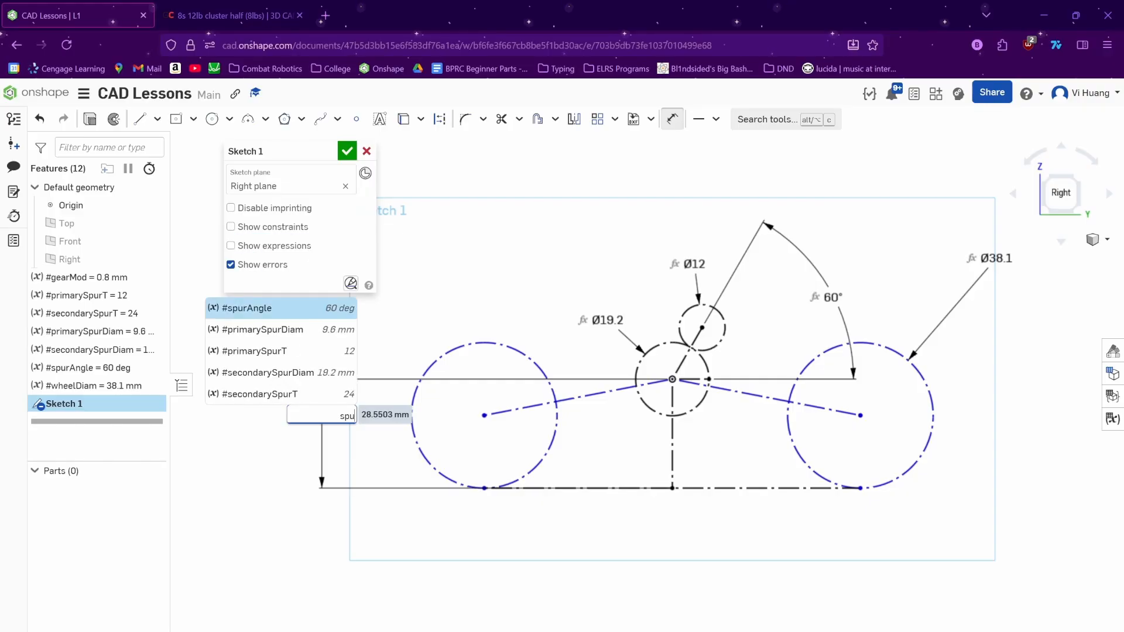
- Set the vertical line's dimension to a new length variable #primarySpurHeight of 20 mm and move the dimension farther outward
text(#pr)
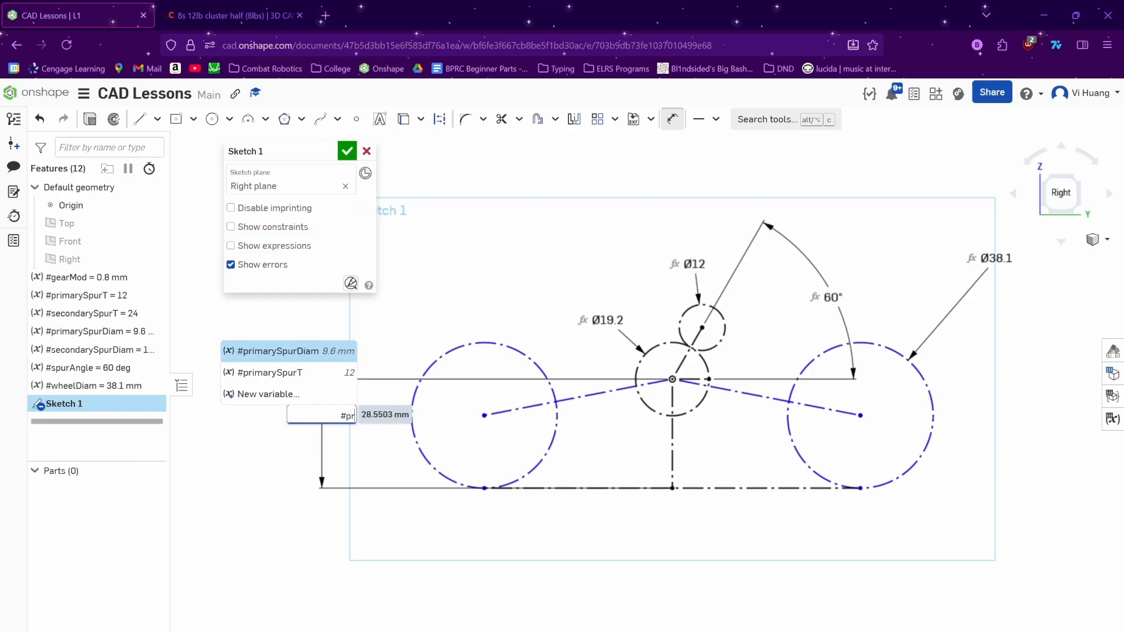
text(imarySpurHeight)
key(Return)
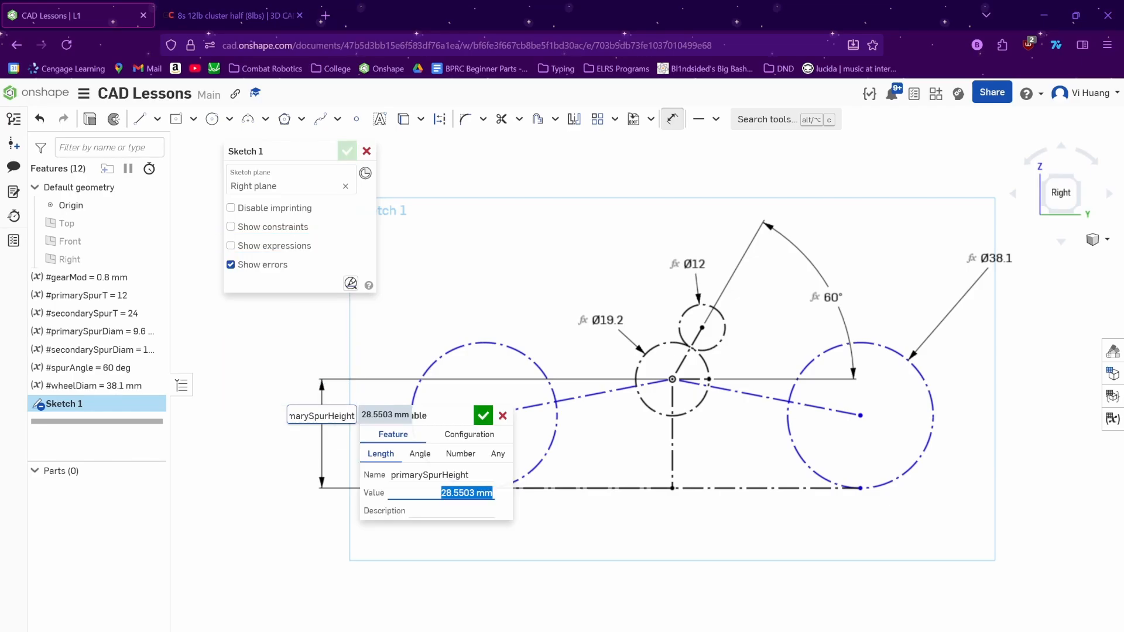
text(25)
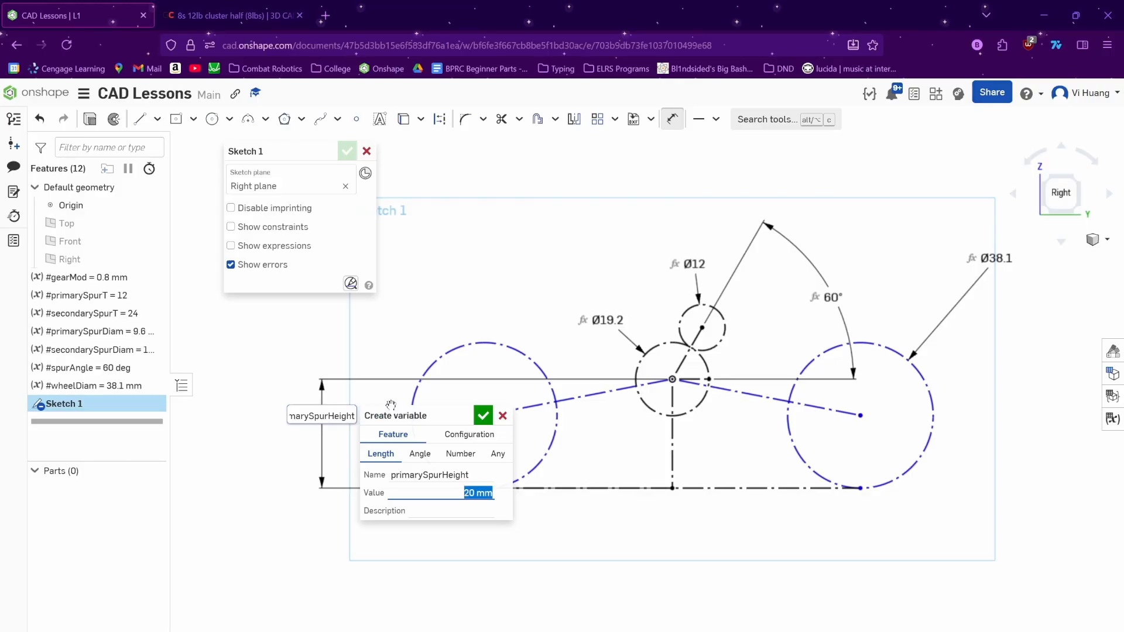
click(484, 417)
key(Return)
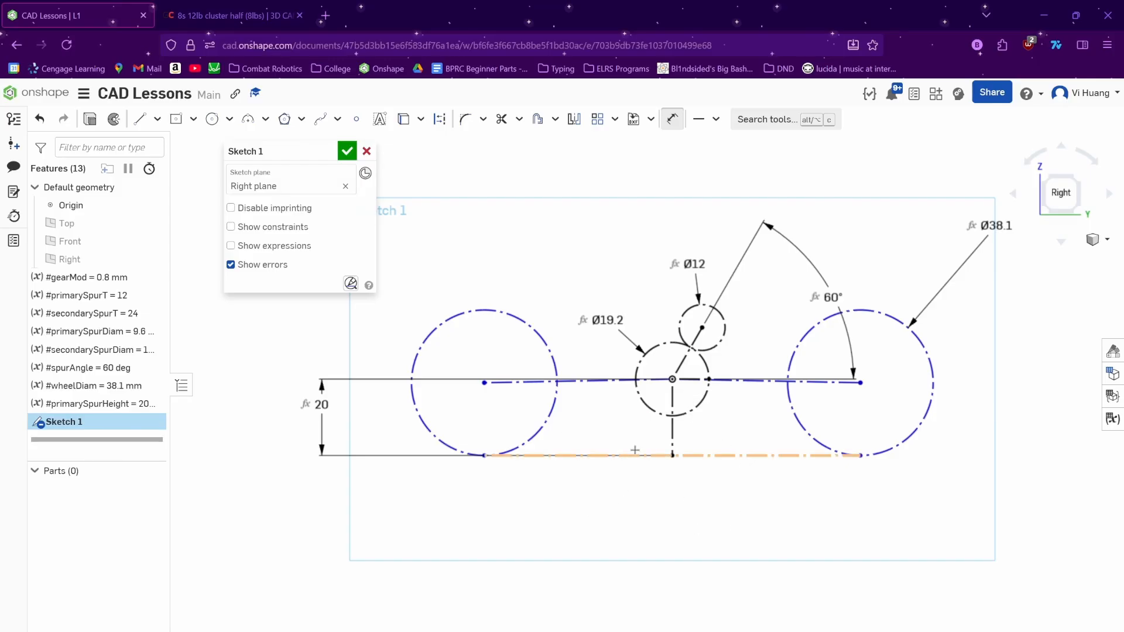
drag(326, 407, 264, 405)
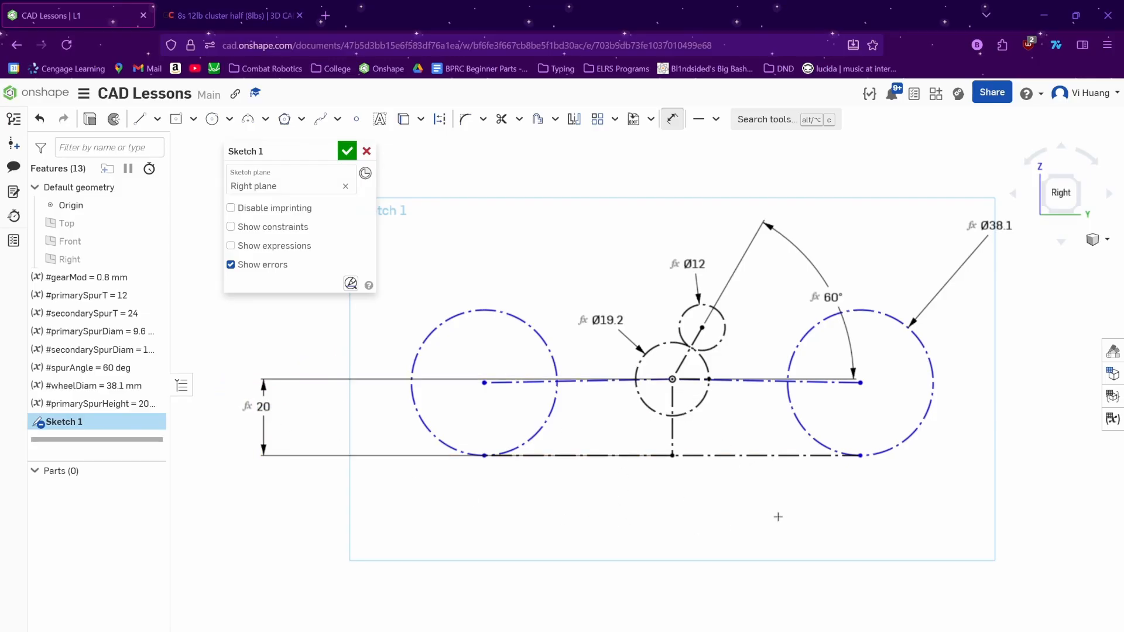
- Drag the right-hand wheel's centre slightly to test the sketch's remaining freedom, and open the variable table
middle_drag(778, 514, 680, 534)
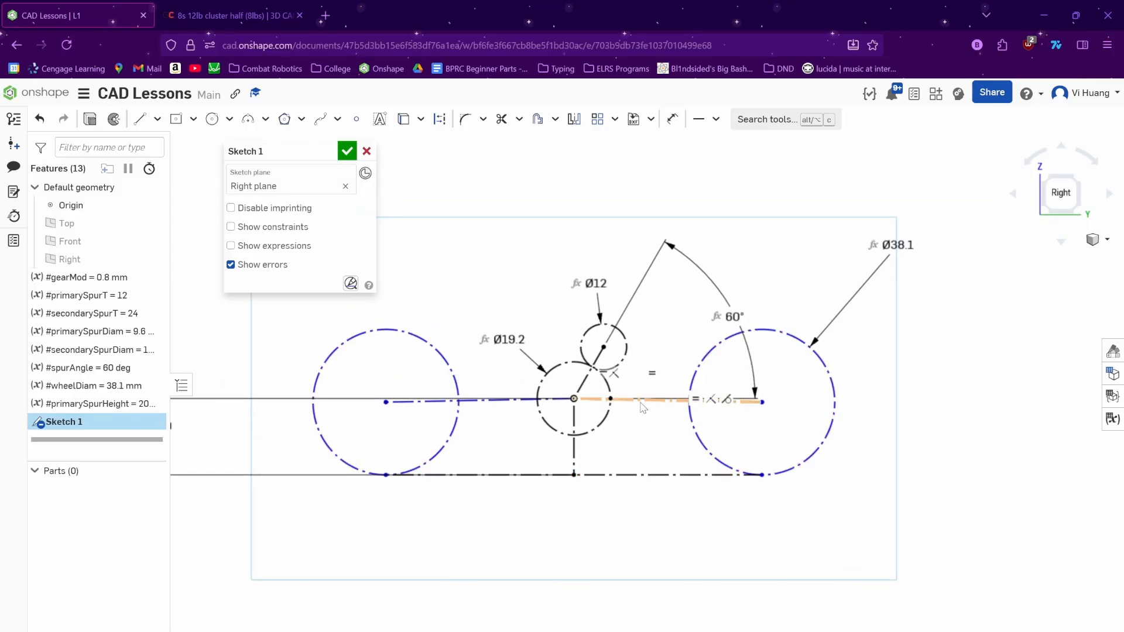
drag(762, 402, 764, 429)
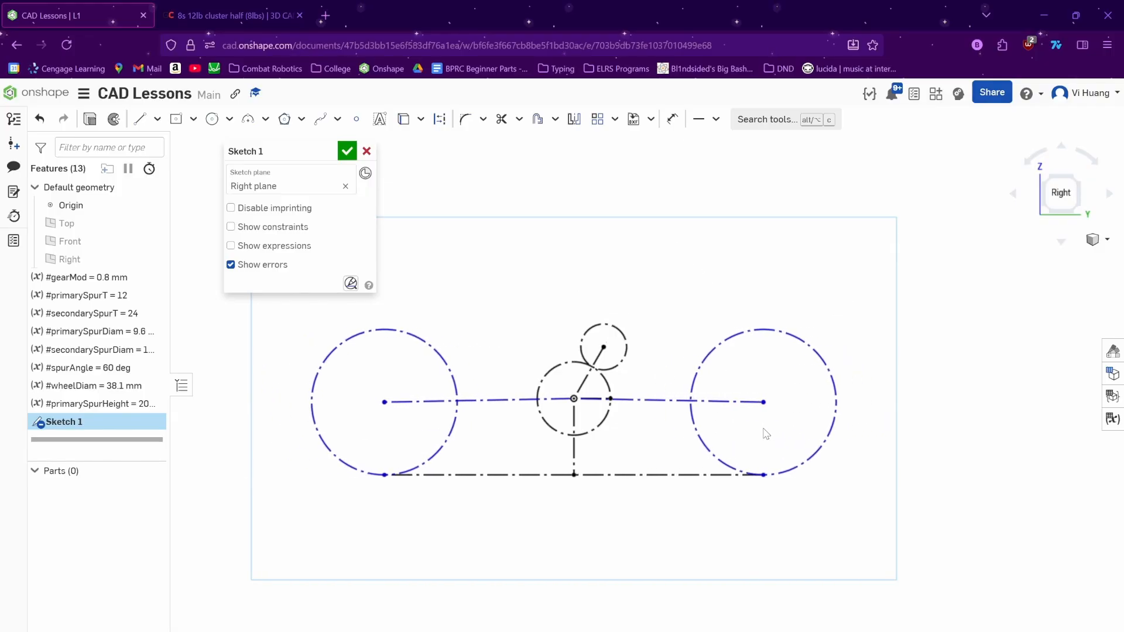
click(1110, 419)
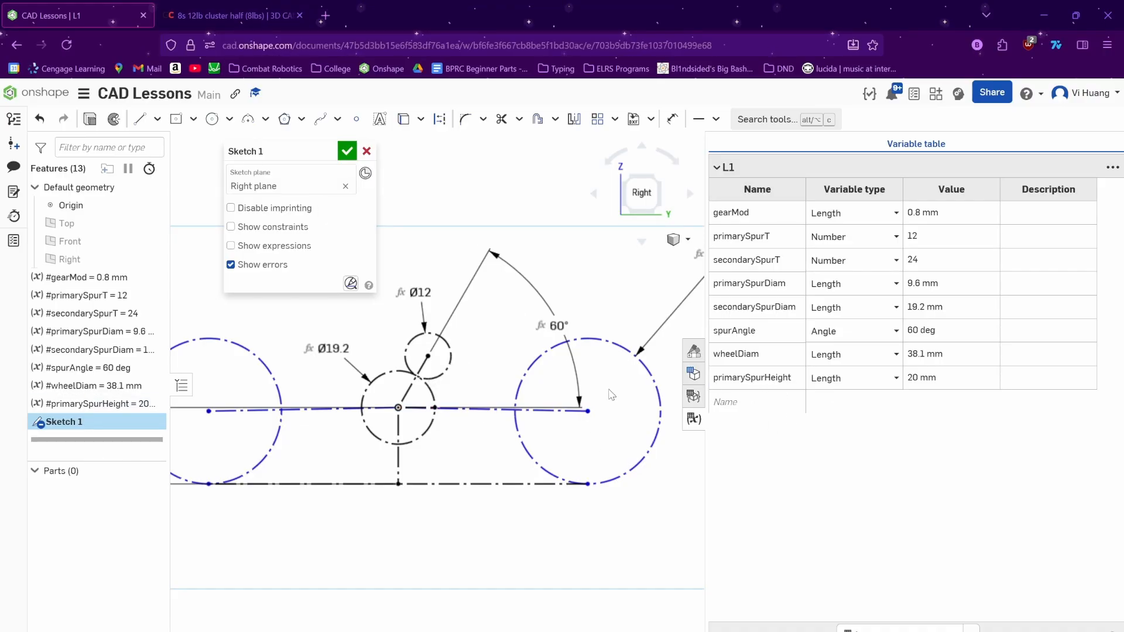
- Switch to the GrabCAD robot model, examine its drive gears, belts and pulleys from different angles, and return to Onshape
key(ctrl+Tab)
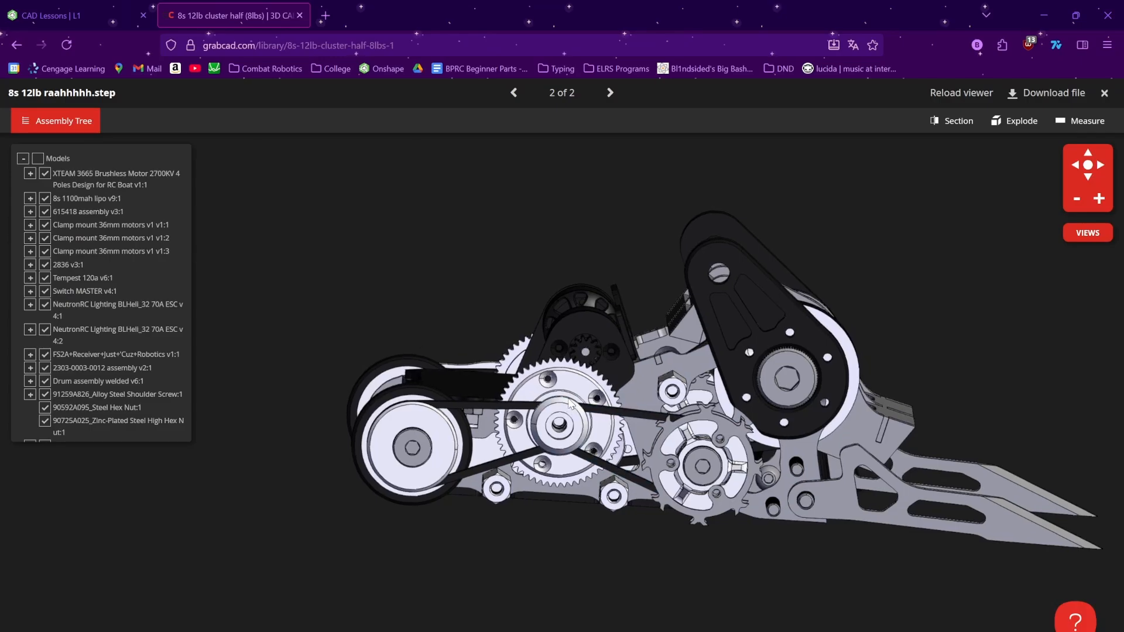
drag(553, 504, 557, 539)
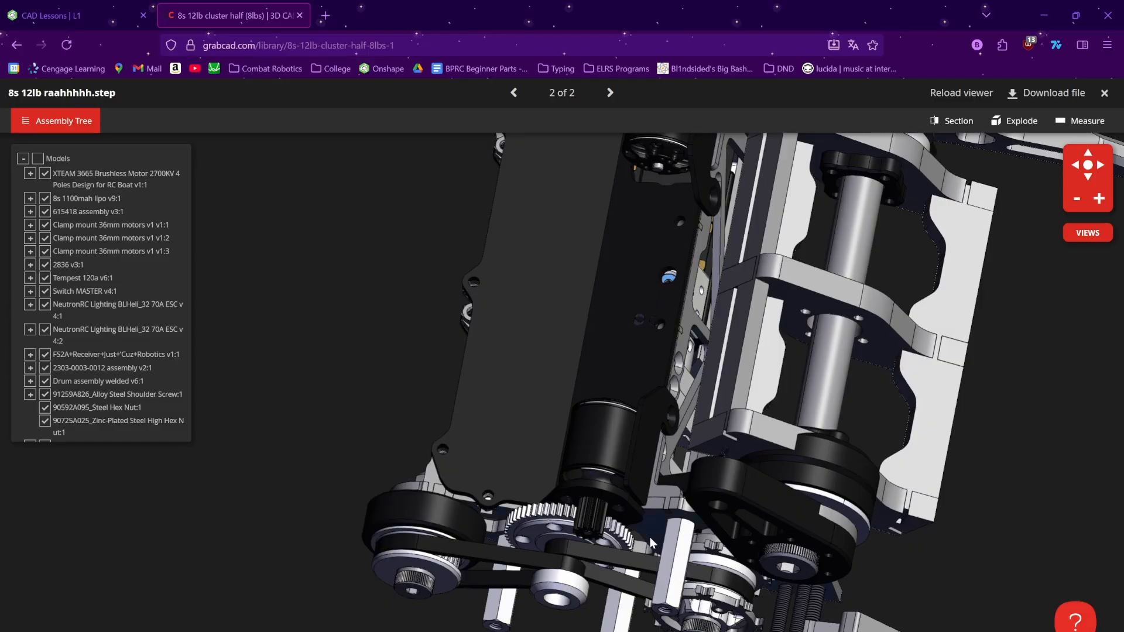
mouse_move(652, 543)
mouse_down()
mouse_move(676, 444)
mouse_move(667, 421)
mouse_up()
click(71, 17)
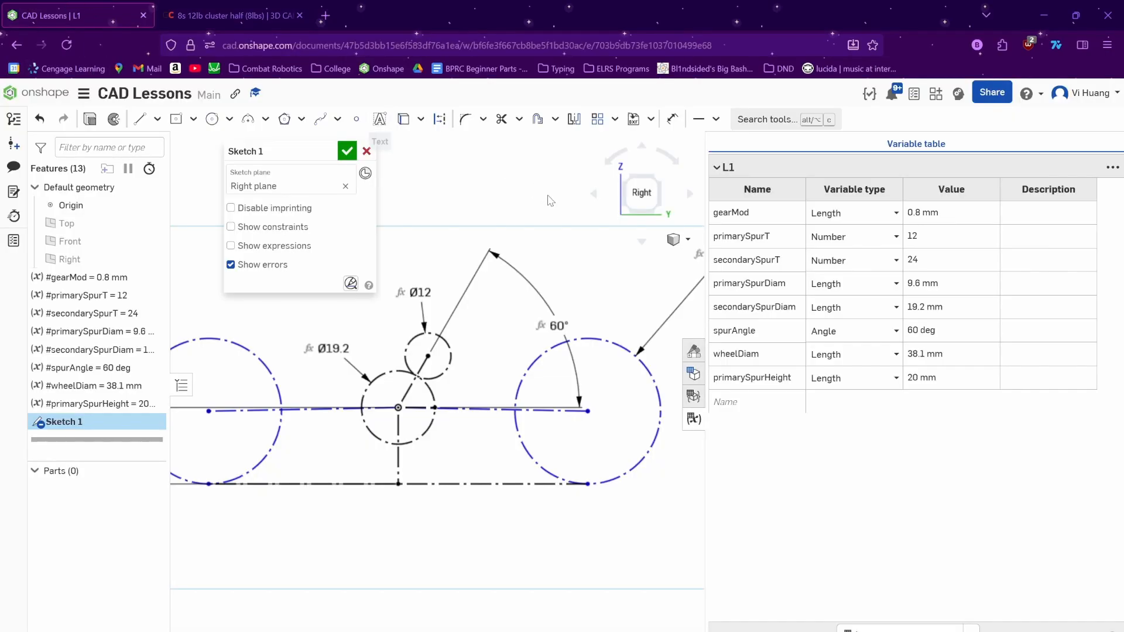
- Add a variable named primaryPulleyT to the variable table
click(777, 408)
text(p)
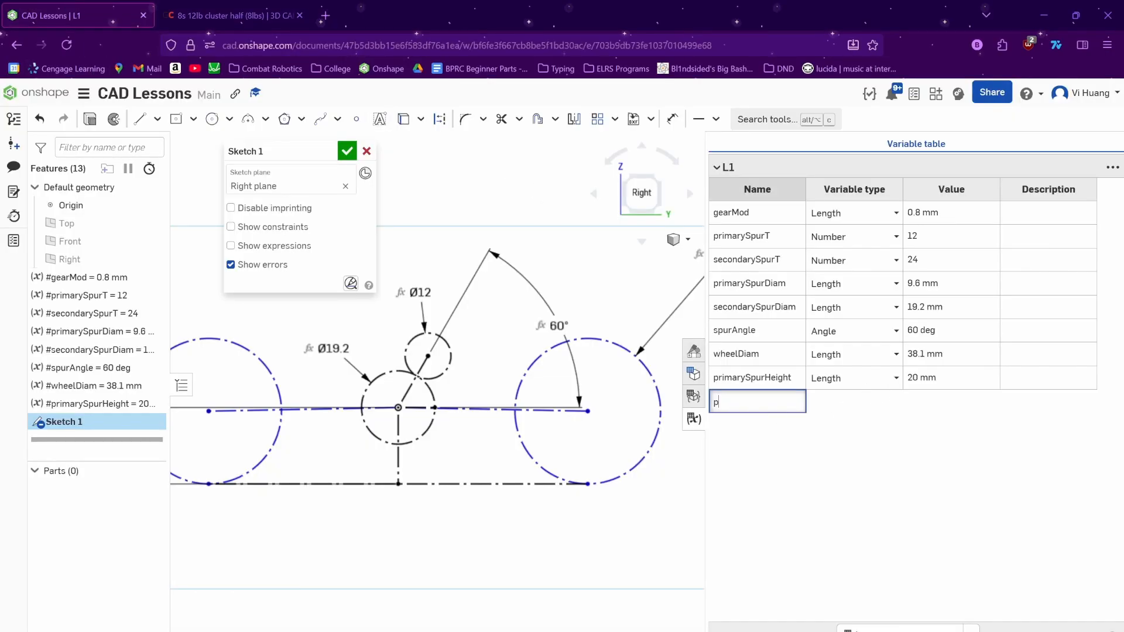
text(rimaryP)
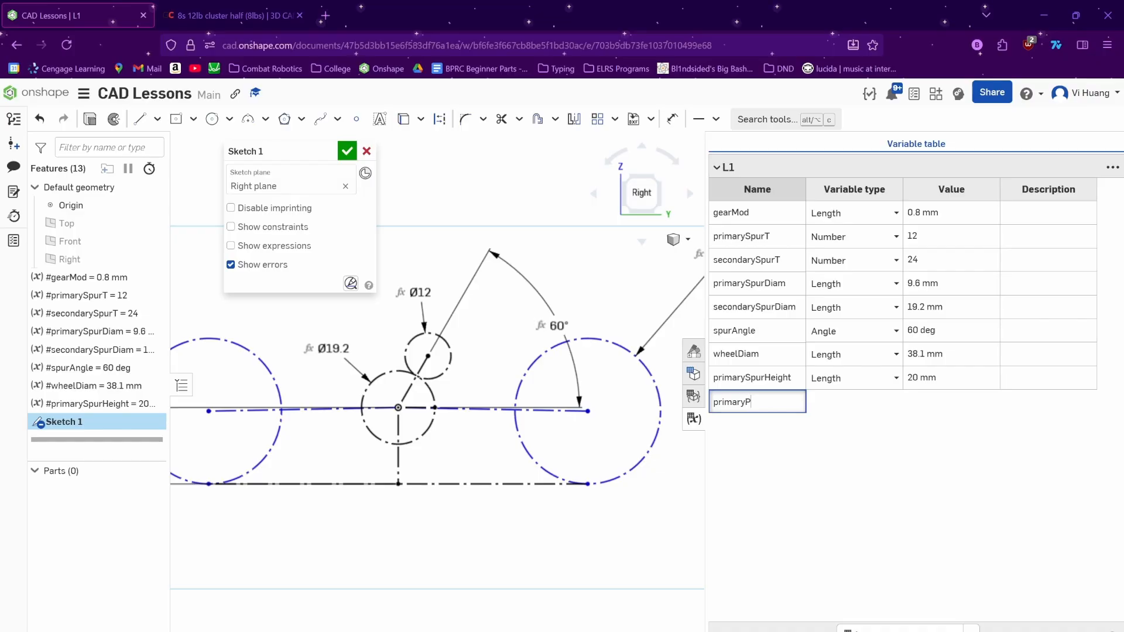
text(ulleyT)
key(Return)
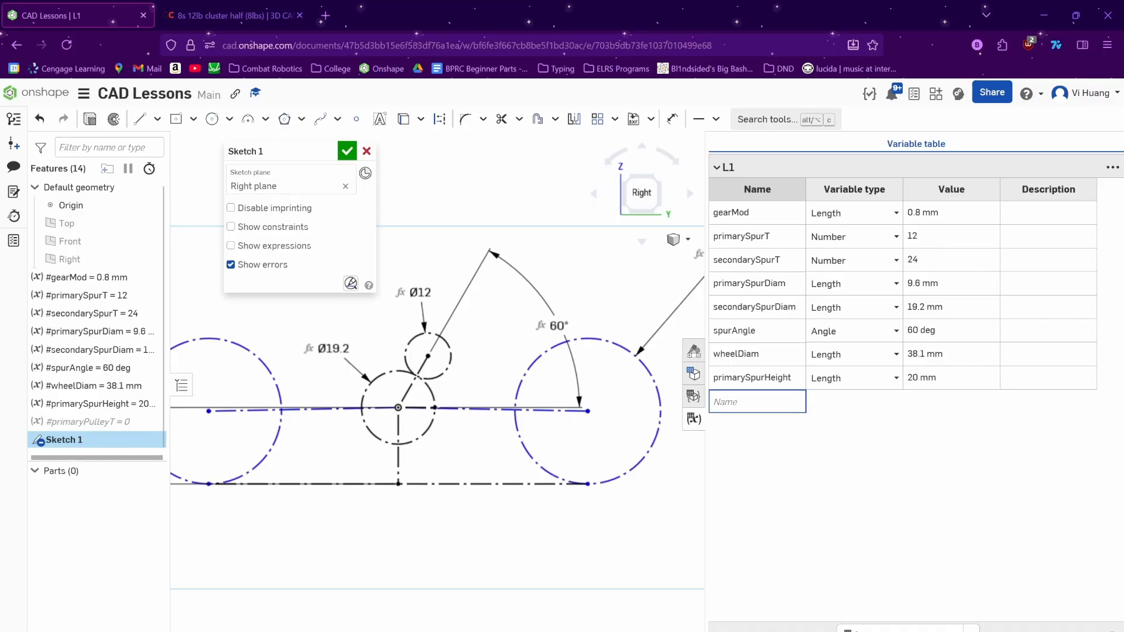
- Add a variable named drivePulleyT below primaryPulleyT
text(seco)
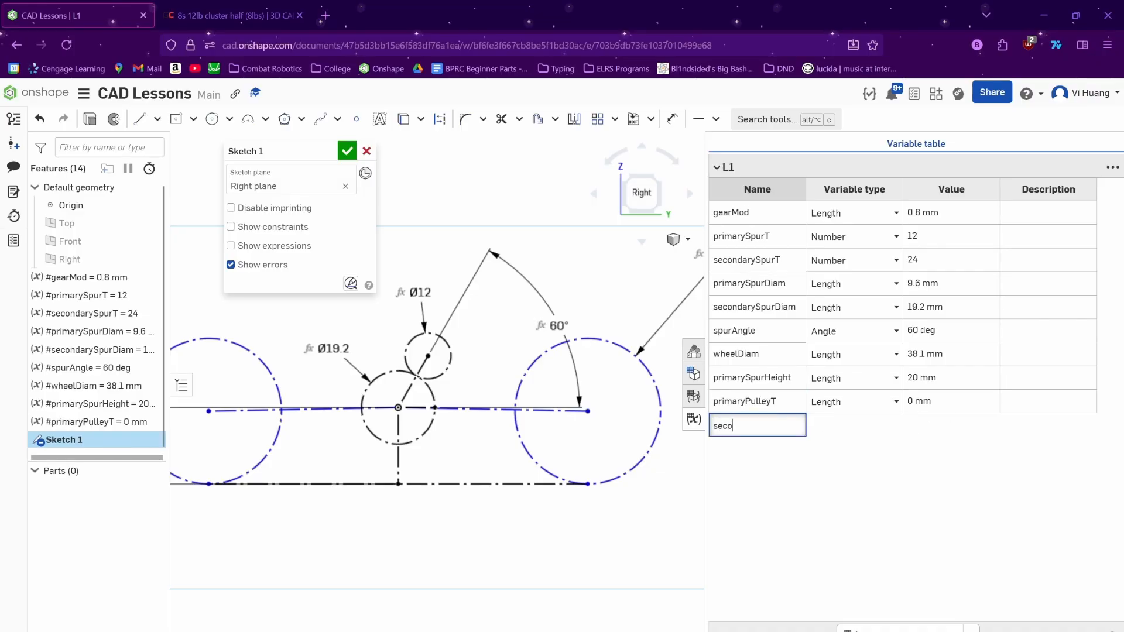
text(ndaryPu)
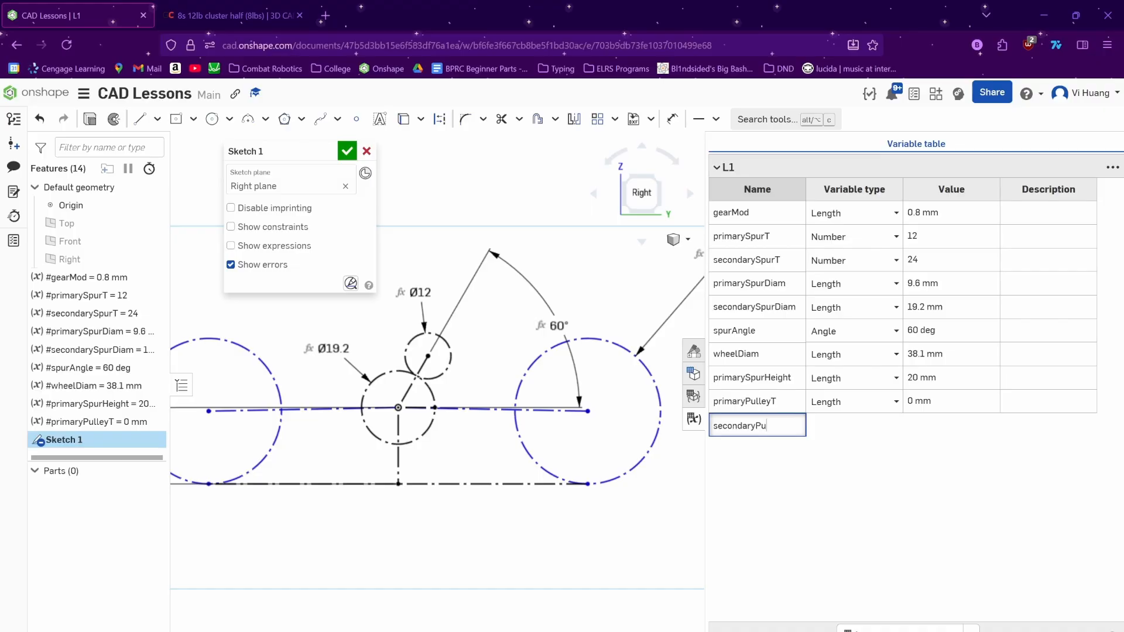
key(BackSpace)
key(BackSpace)
key(BackSpace)
text(drivePulleyT)
key(Return)
- Change the variable type of both primaryPulleyT and drivePulleyT to Number
click(854, 402)
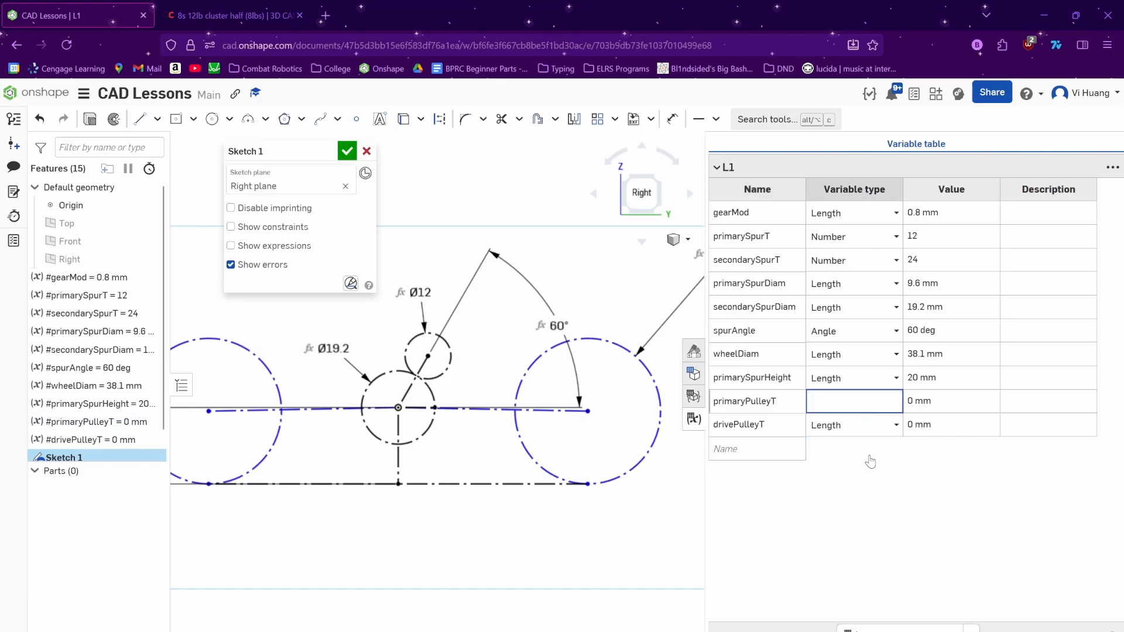
click(854, 463)
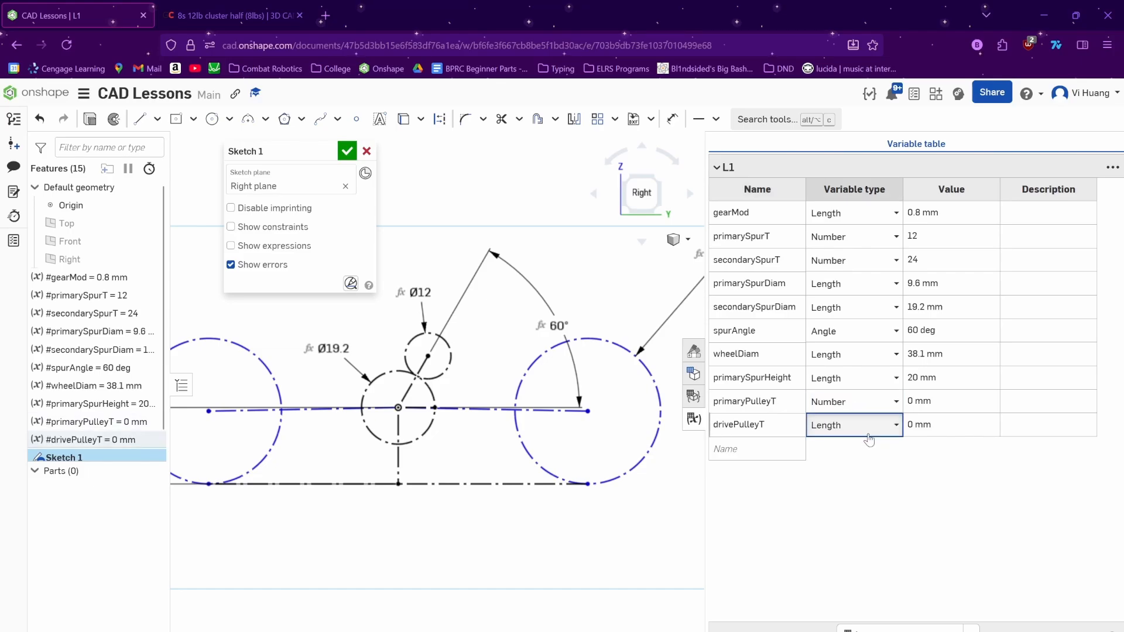
click(889, 426)
click(840, 486)
- Set primaryPulleyT to 11 and drivePulleyT to 22
click(952, 404)
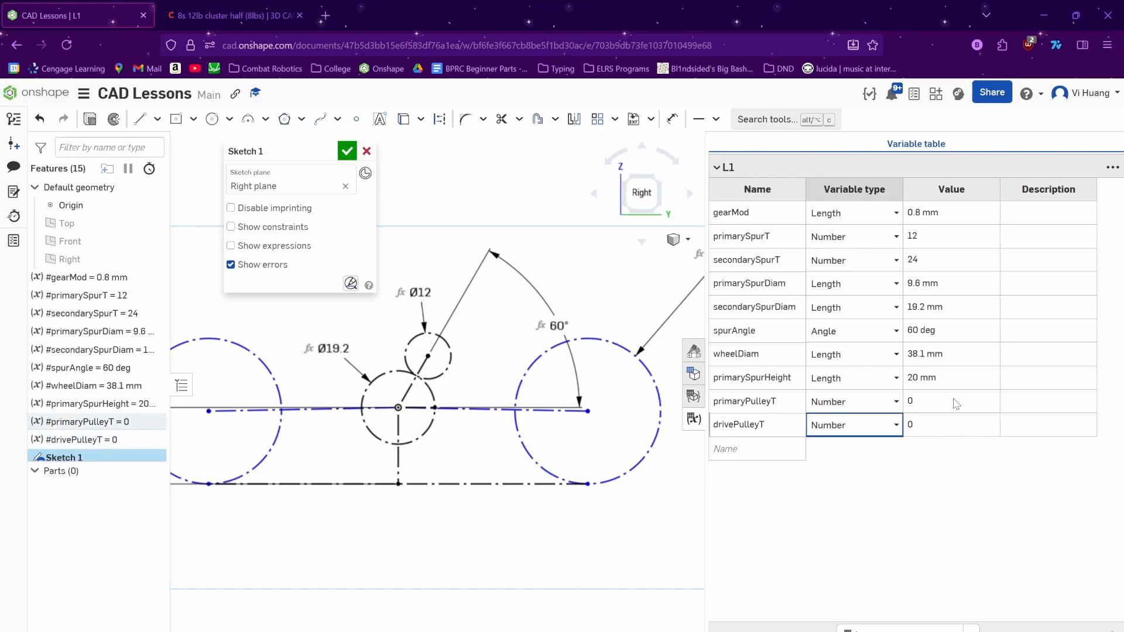
click(953, 407)
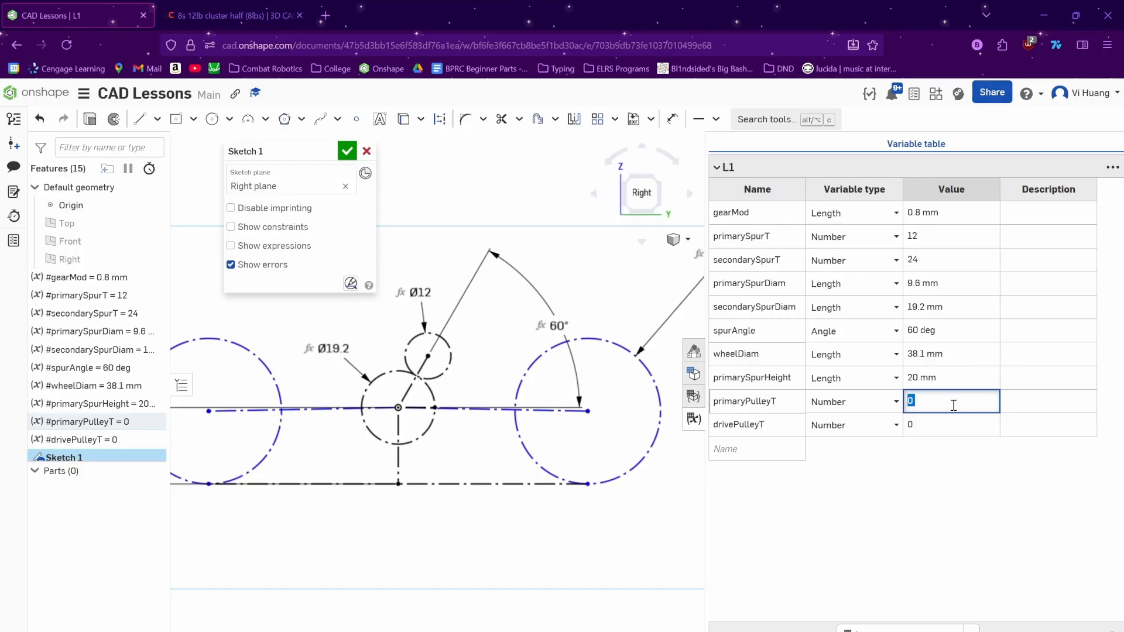
text(12)
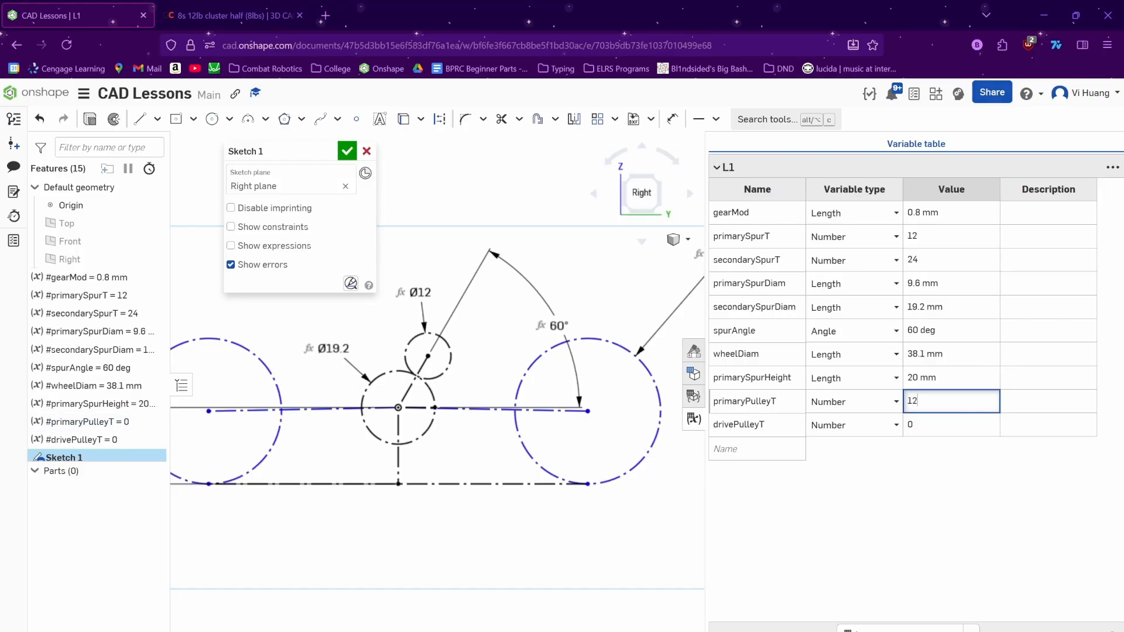
key(BackSpace)
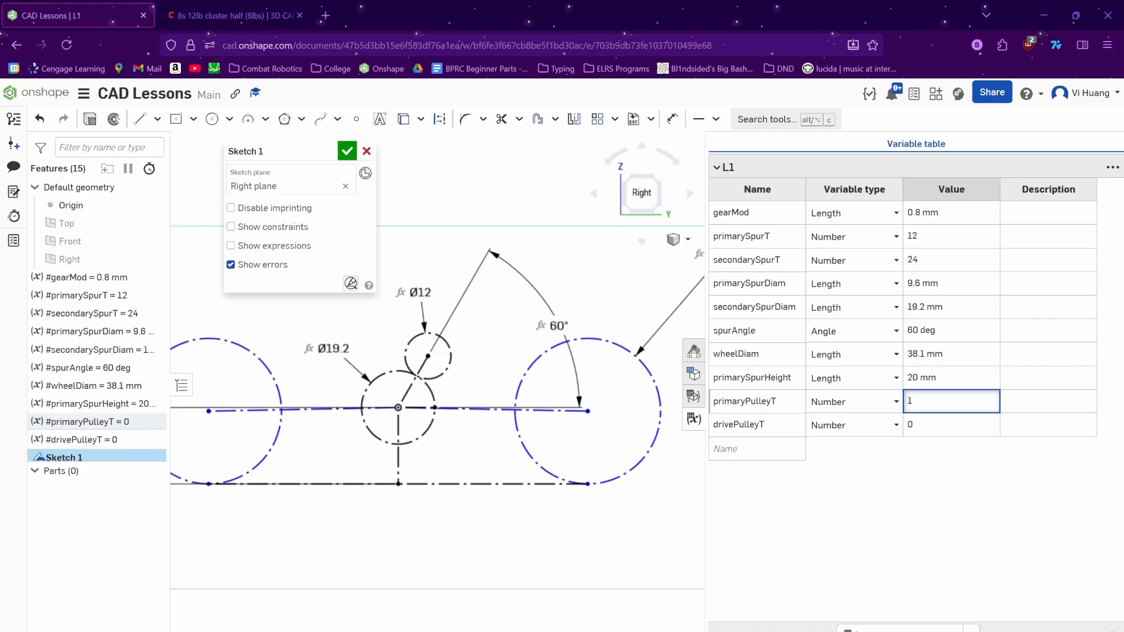
text(1)
click(929, 427)
click(929, 427)
text(22)
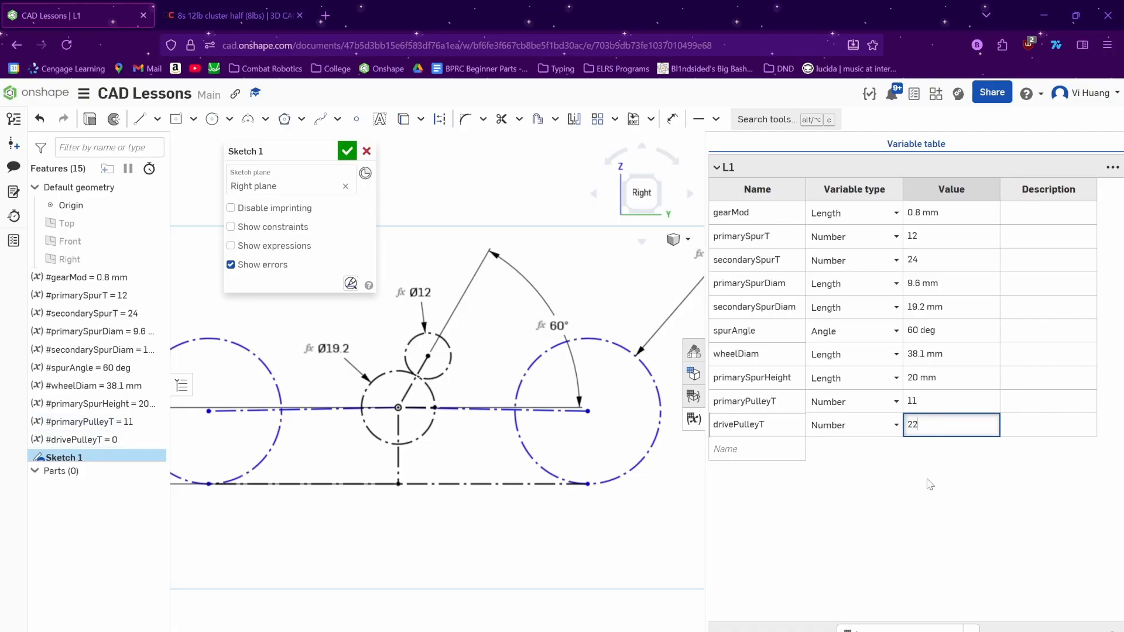
click(930, 485)
right_drag(584, 508, 583, 528)
scroll(471, 473, down, 1)
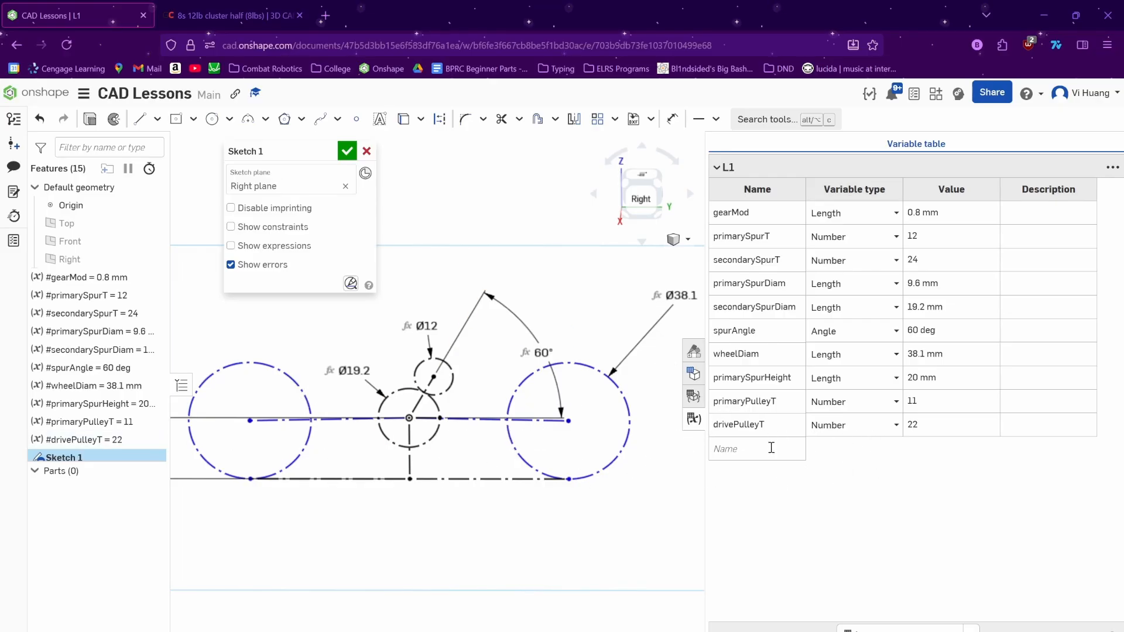
- Add a variable named beltT to the variable table and change its type to Number
click(802, 452)
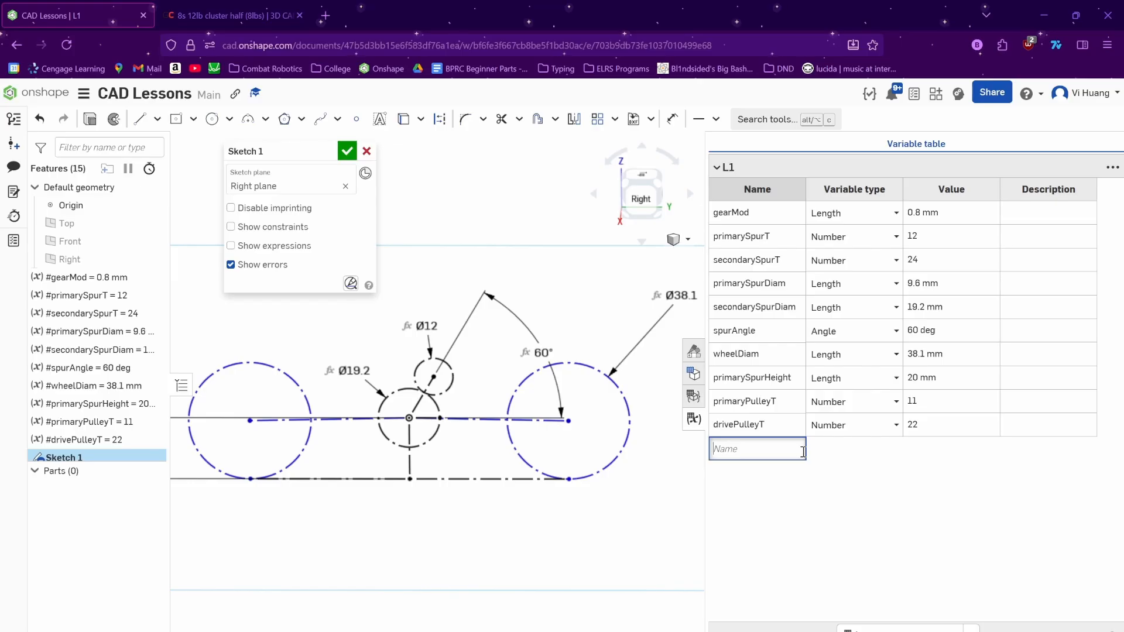
text(beltT)
key(Return)
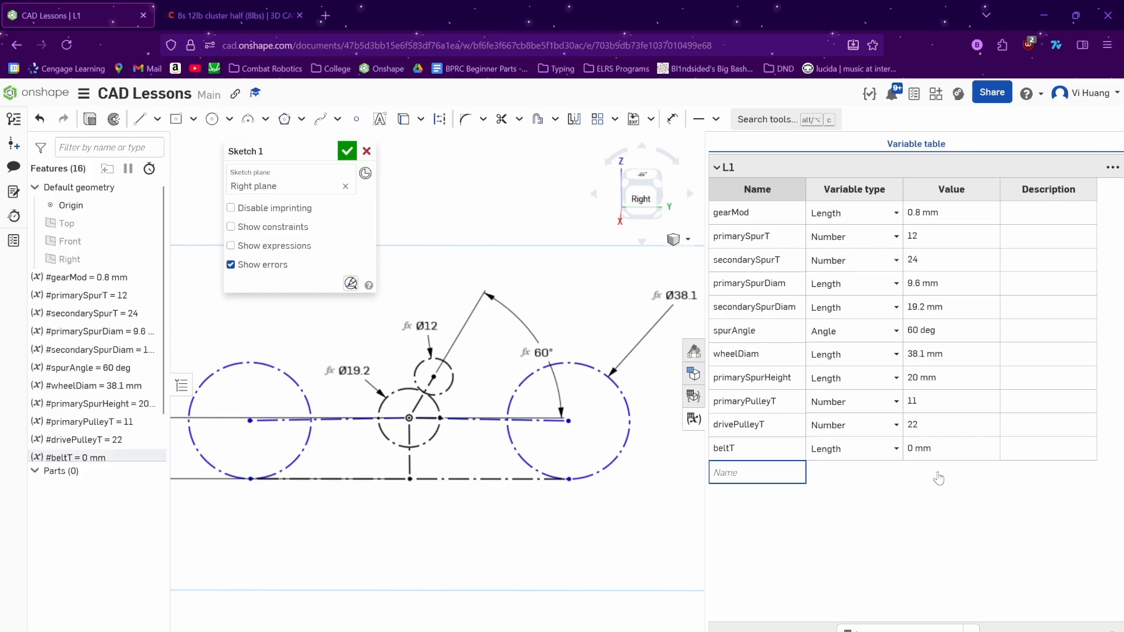
click(878, 454)
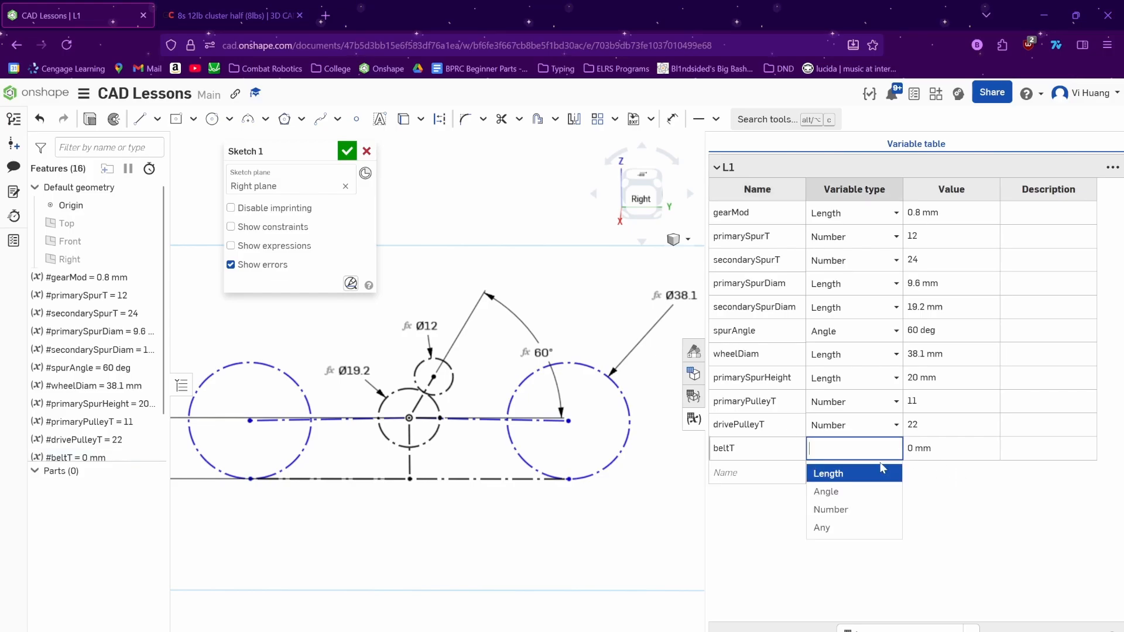
click(860, 509)
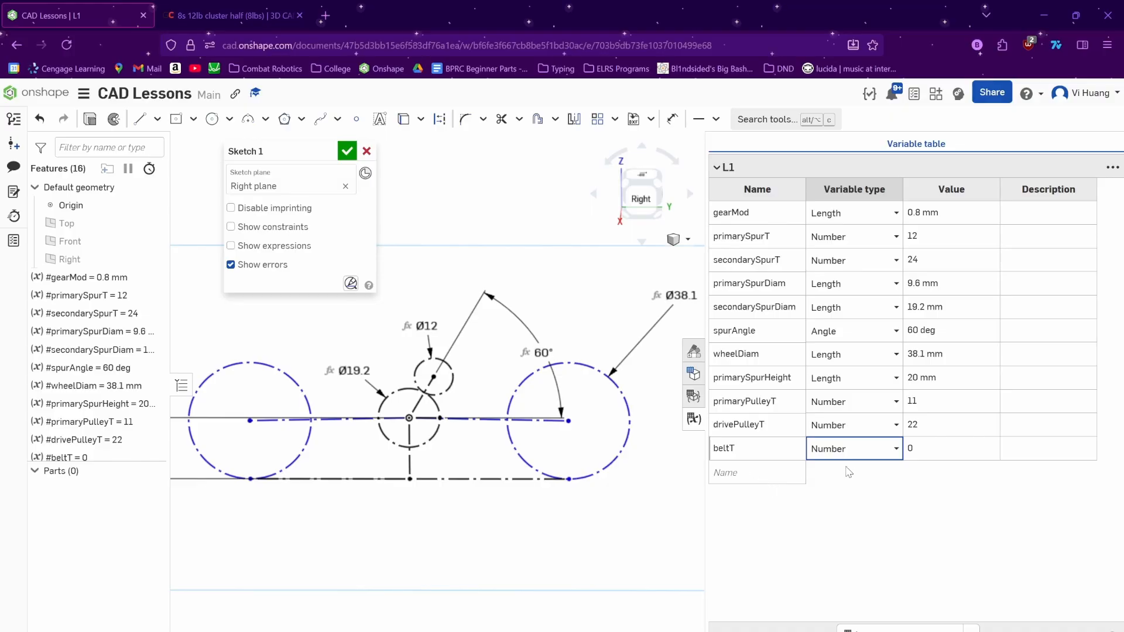
- Add a variable named pulleyDistance below beltT
click(785, 478)
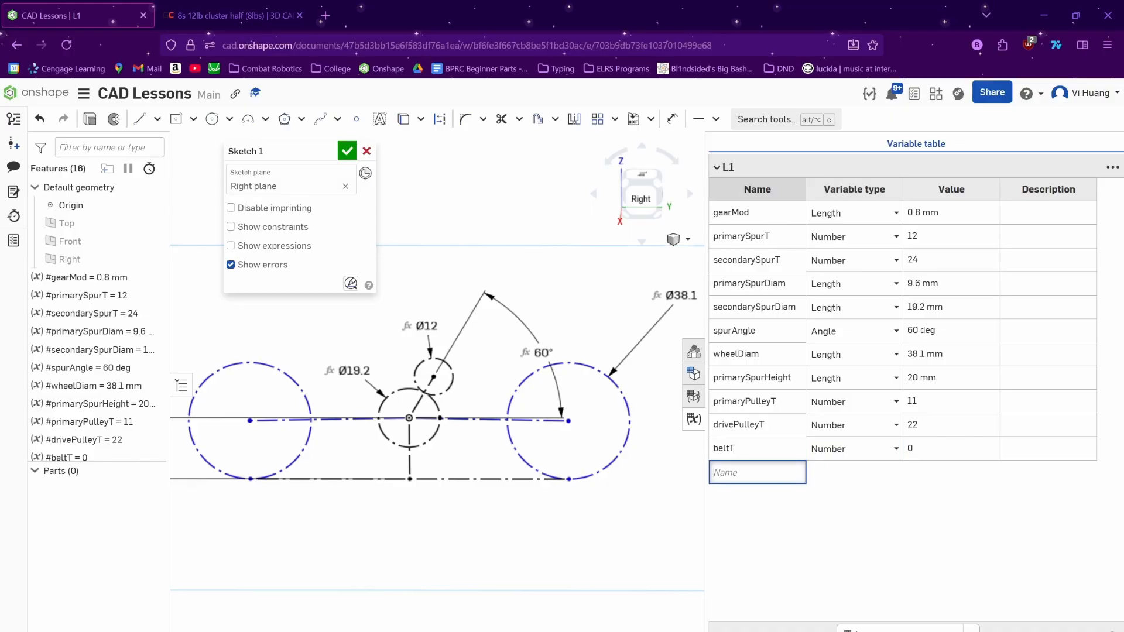
text(pulleyDistance)
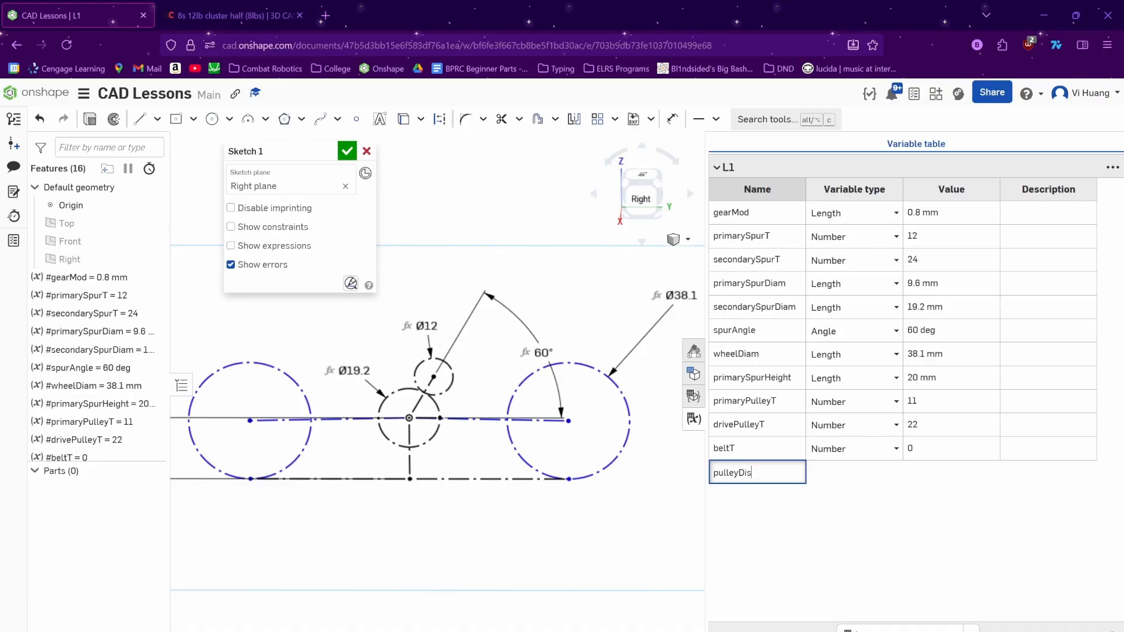
key(Return)
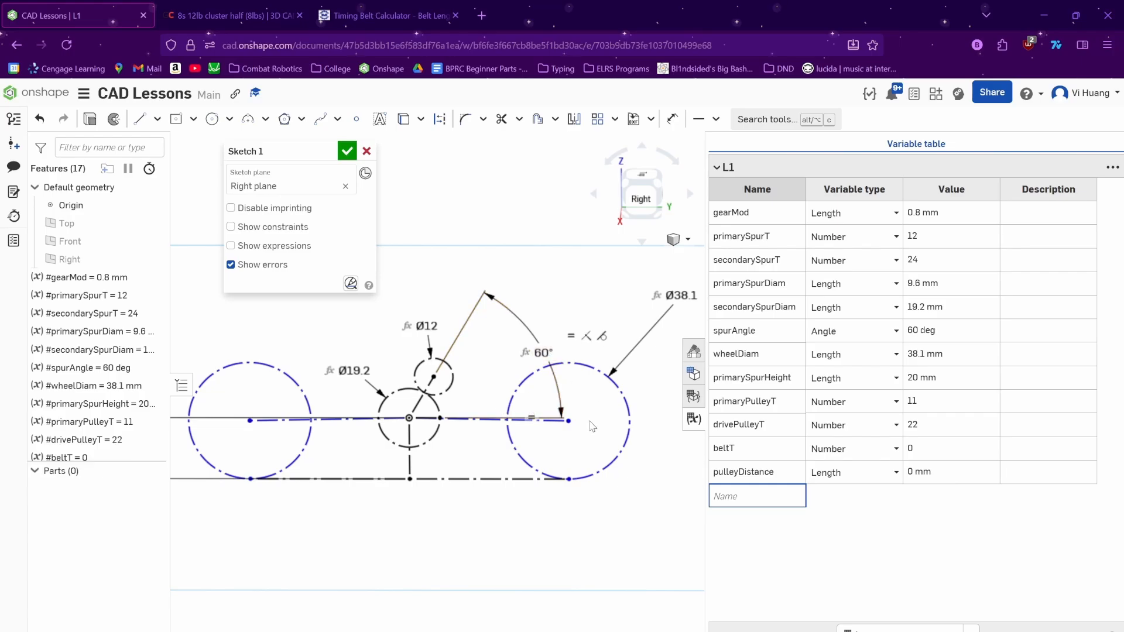
- Move the 60° spur angle dimension text up, clear of the gears and wheels
scroll(545, 443, up, 2)
middle_drag(377, 441, 480, 457)
scroll(480, 457, down, 3)
mouse_move(610, 372)
mouse_down()
mouse_move(460, 394)
mouse_move(460, 352)
mouse_move(507, 294)
mouse_move(501, 286)
mouse_up()
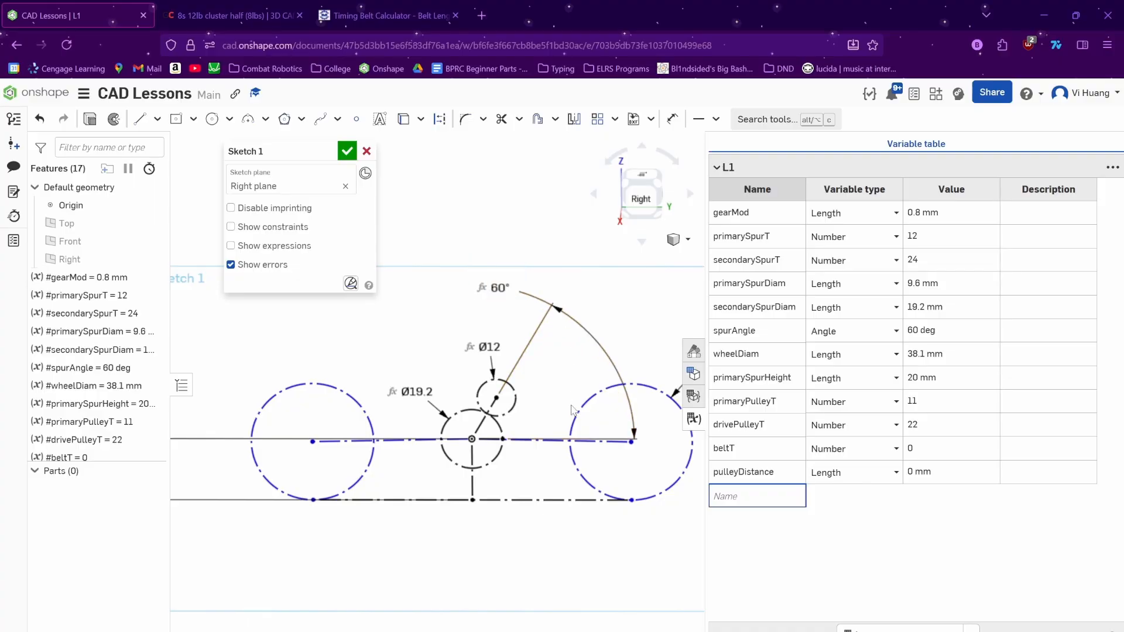
- Switch to the B&B belt length calculator, set the units to Metric and the tooth style to HTD 3mm
click(377, 5)
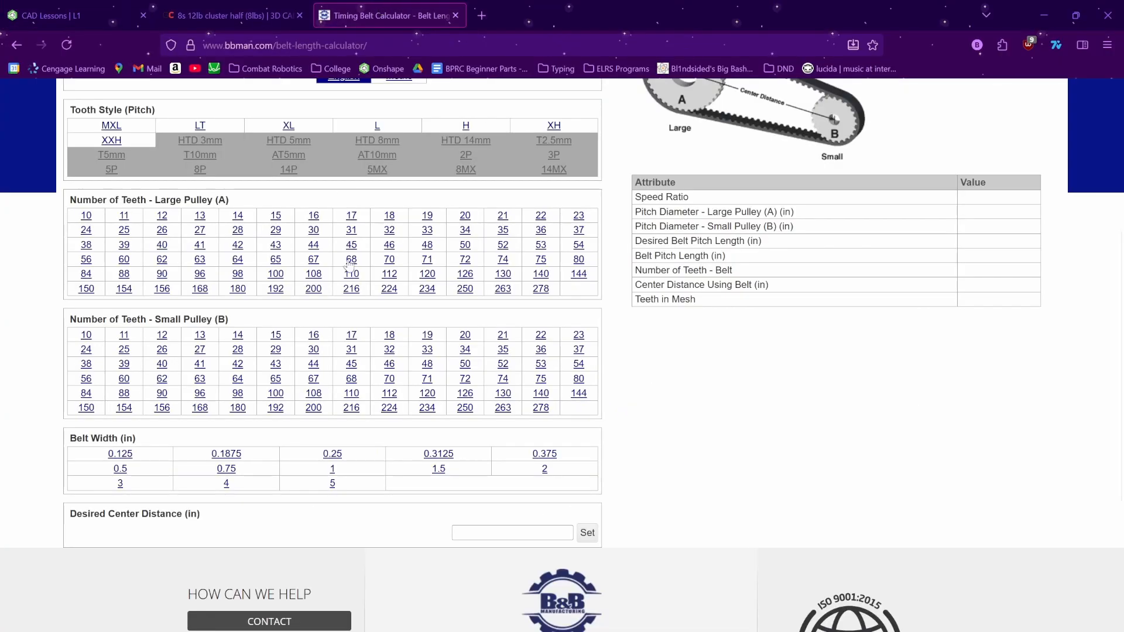
scroll(740, 359, up, 4)
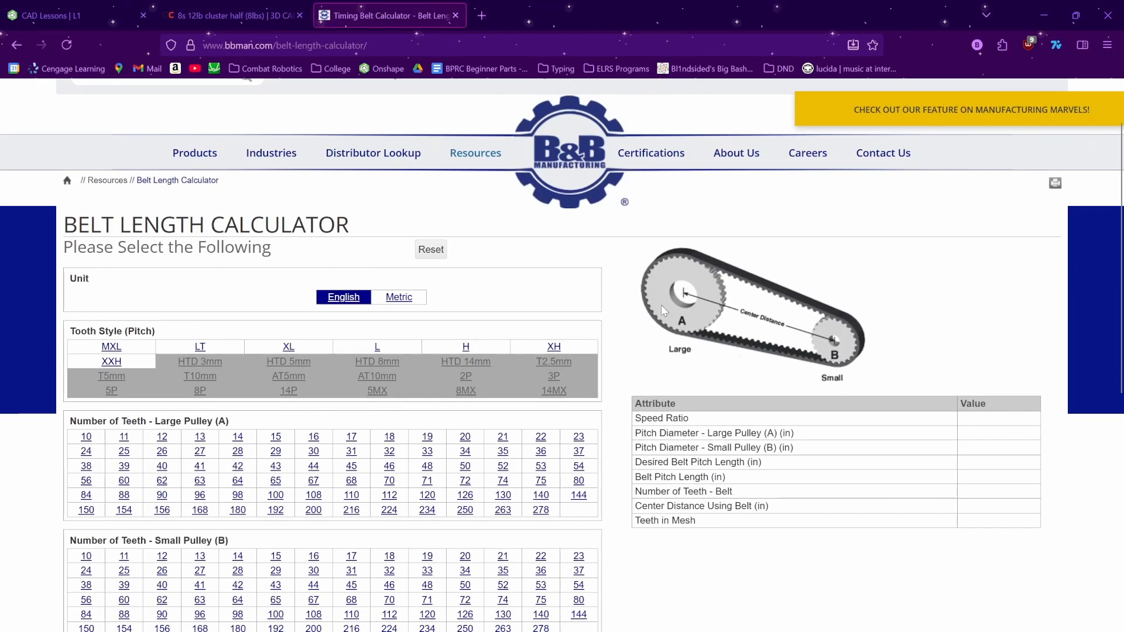
click(399, 297)
click(189, 378)
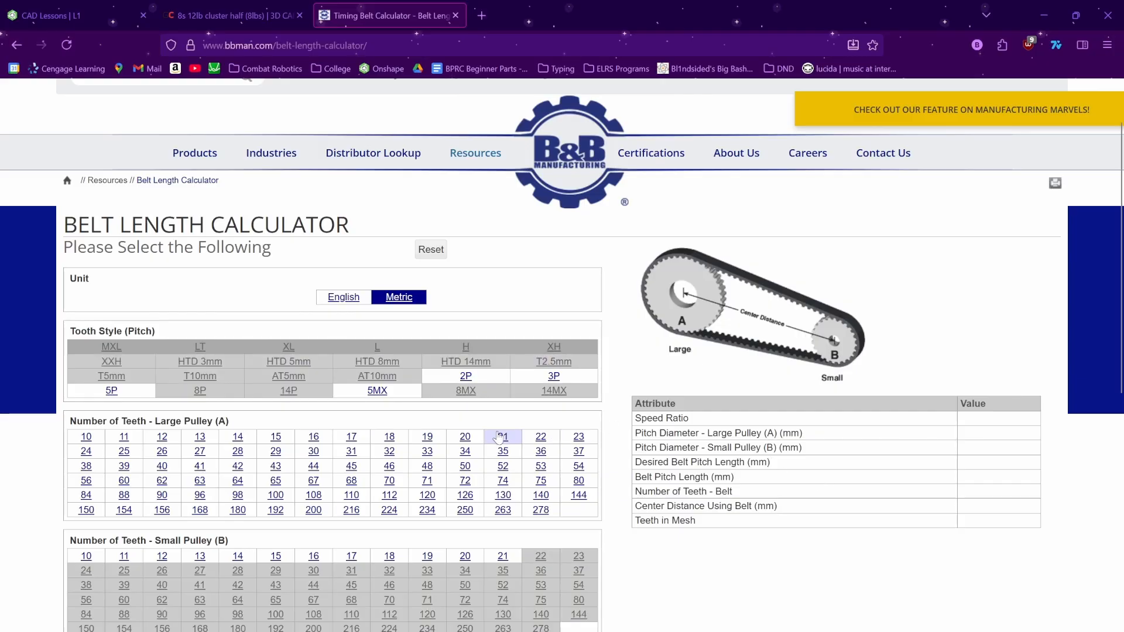
click(193, 363)
scroll(299, 416, down, 2)
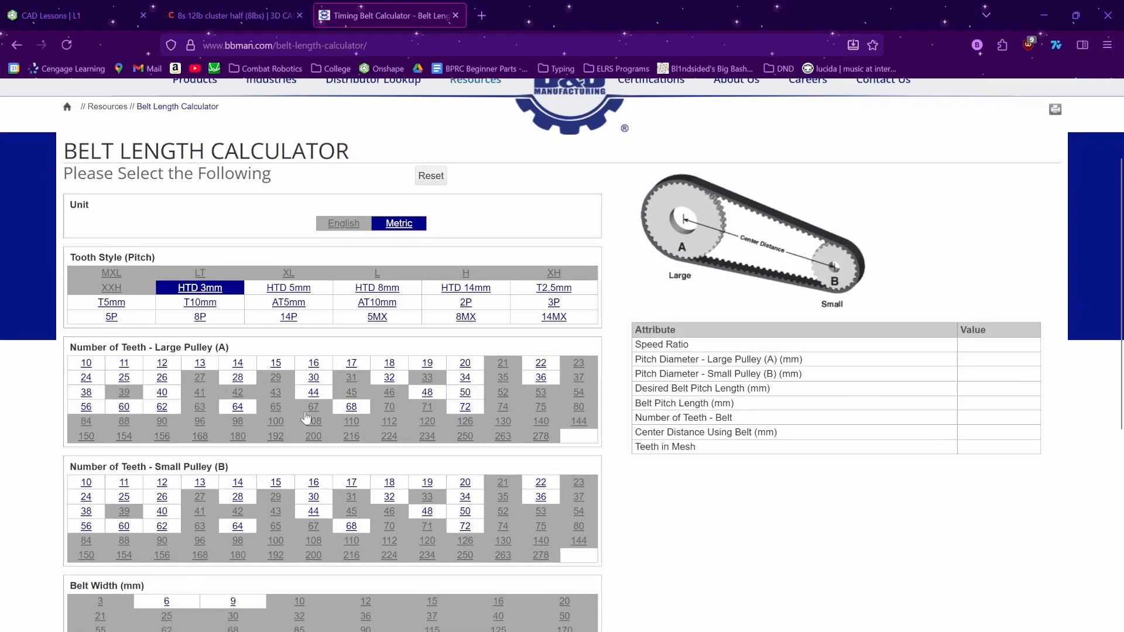
- Check the pulley tooth variables in Onshape, and set the calculator to a 22-tooth large pulley, 11-tooth small pulley and 6 mm belt width
click(39, 8)
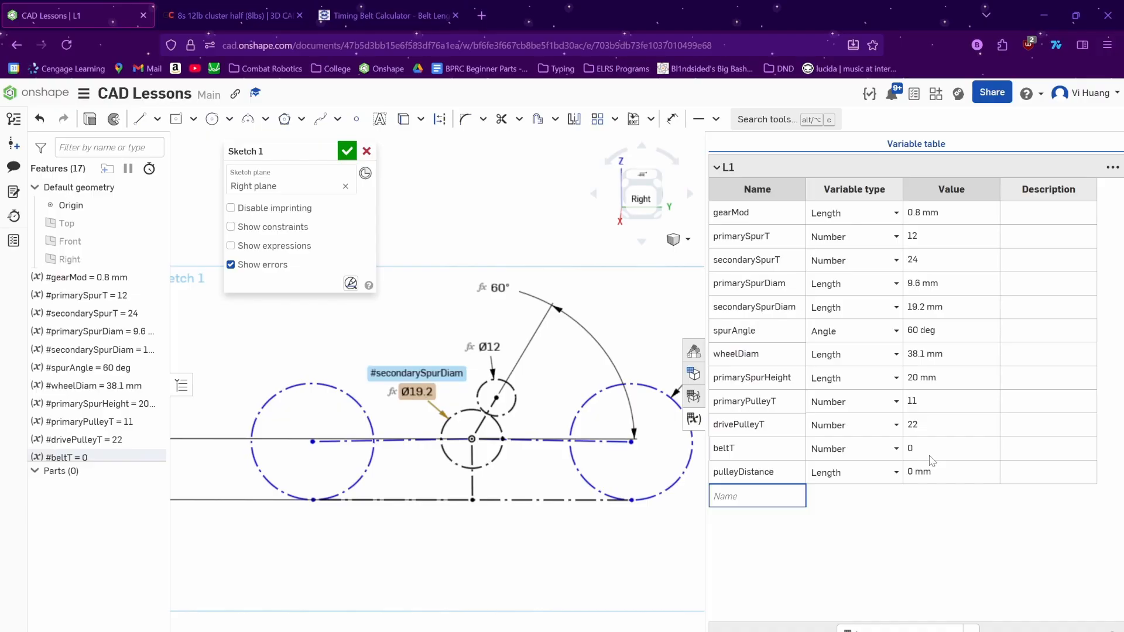
click(377, 7)
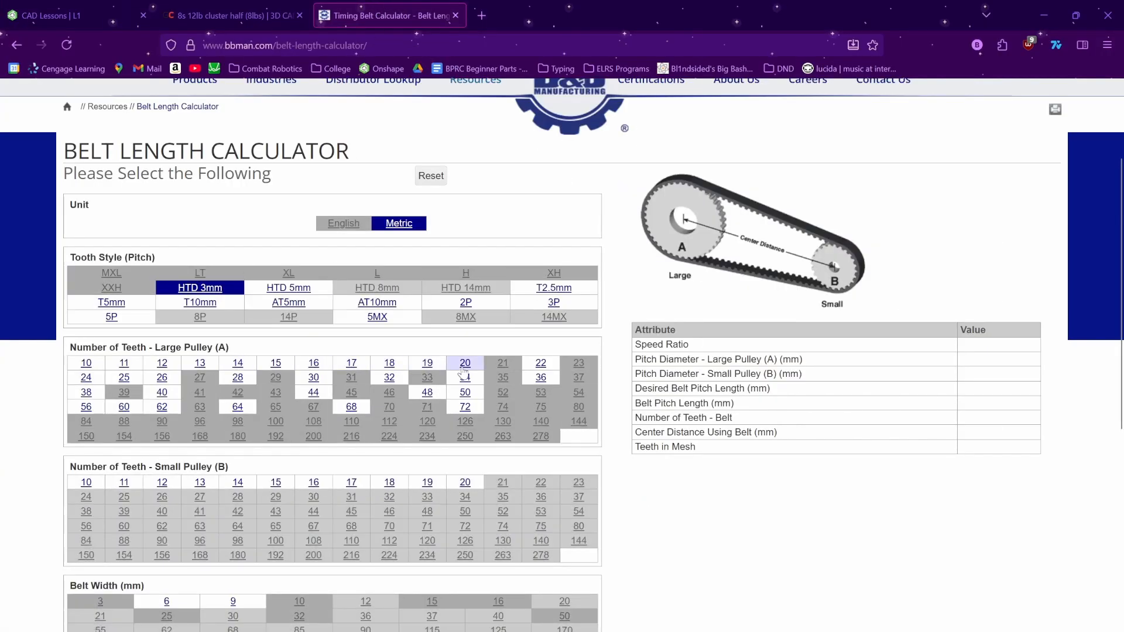
click(550, 367)
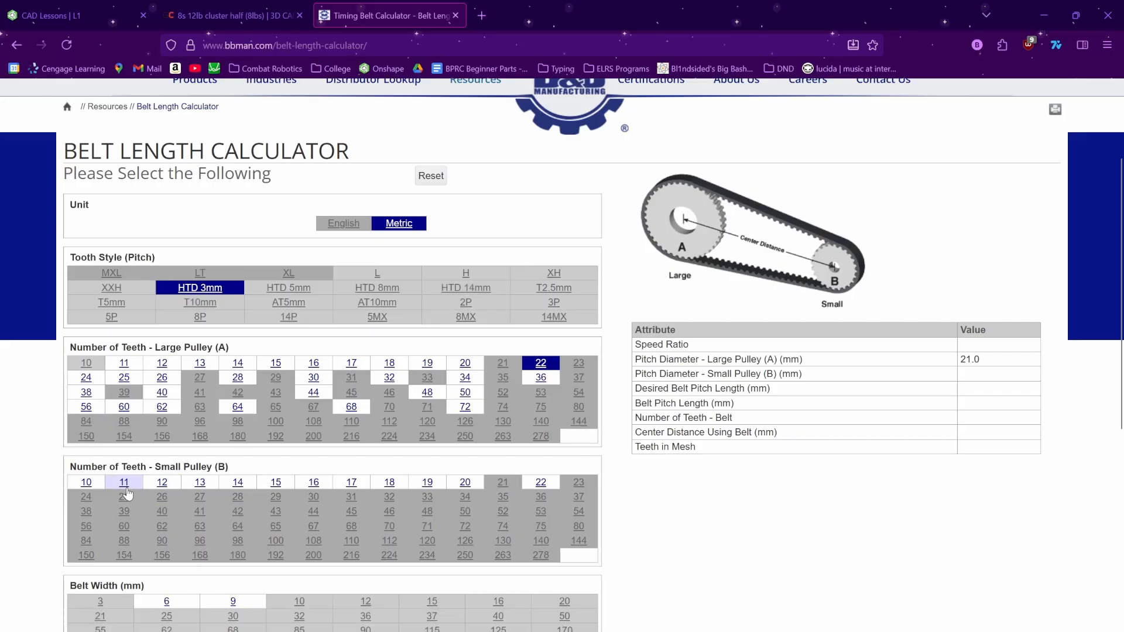
click(127, 487)
scroll(272, 571, down, 1)
click(169, 530)
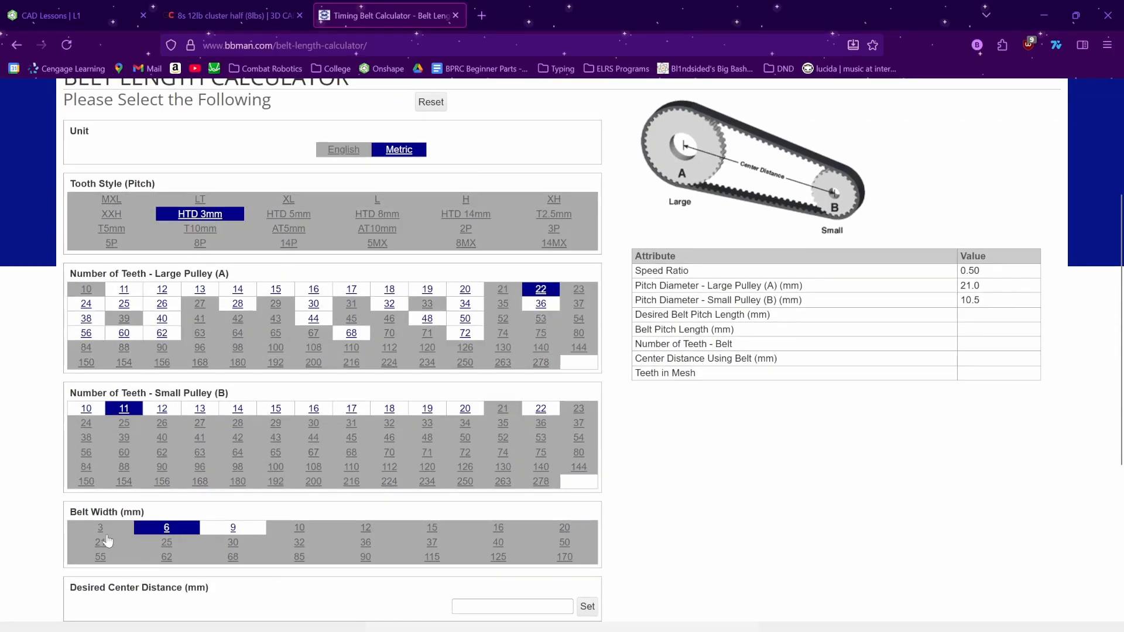
- Return to Onshape and dimension the construction line from the large gear's center to the front wheel's center as #pulleyDistance
click(33, 11)
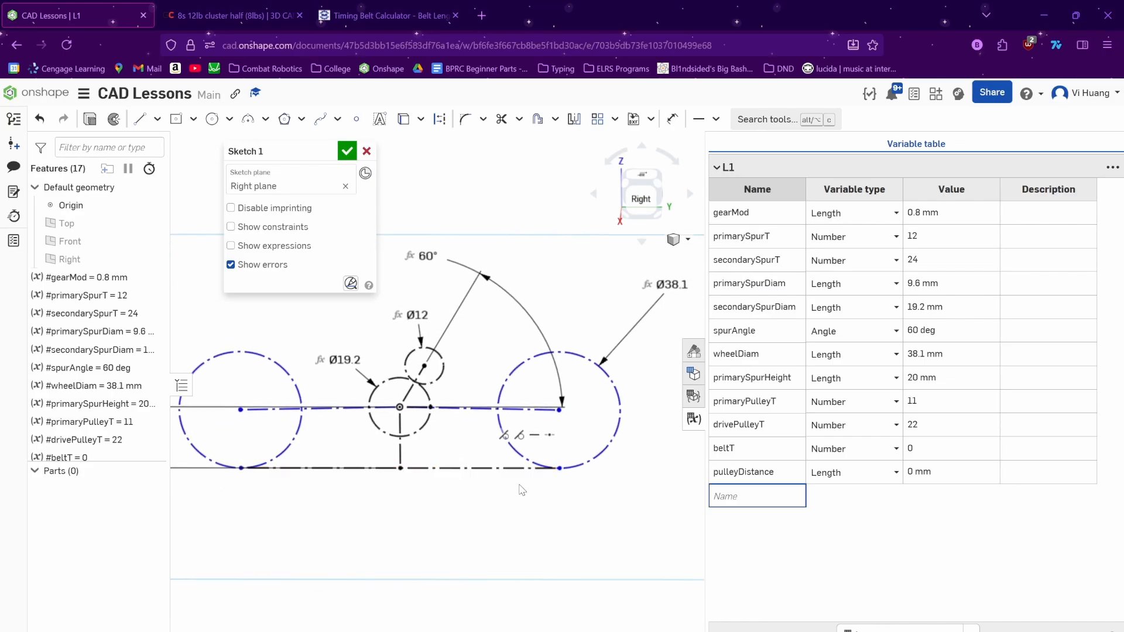
text(d)
key(BackSpace)
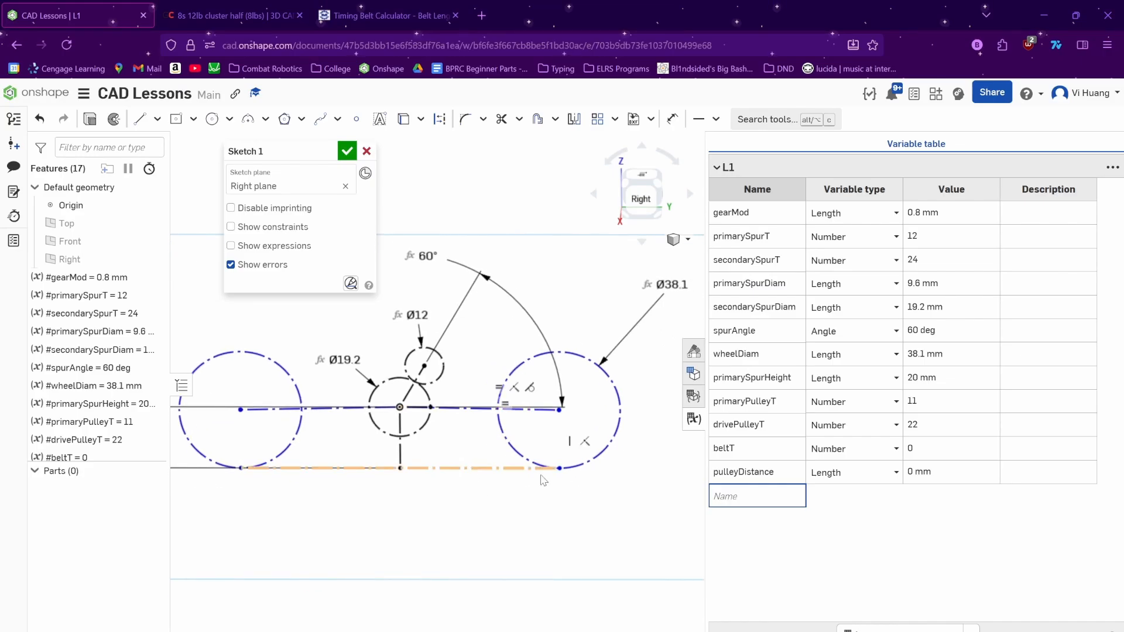
click(819, 531)
key(d)
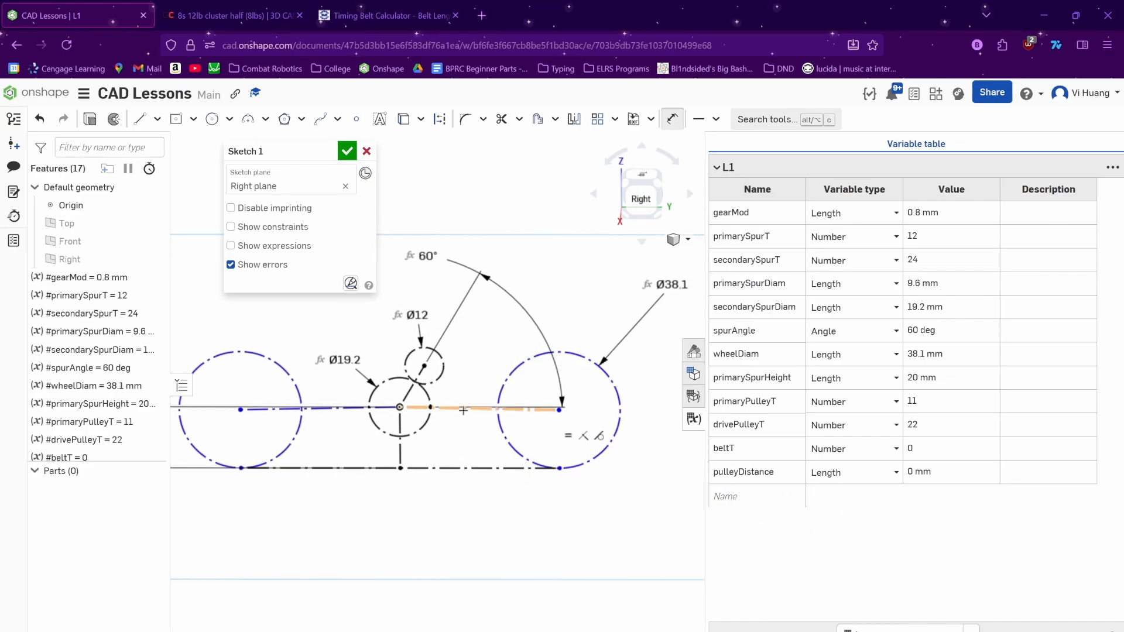
click(463, 411)
click(477, 211)
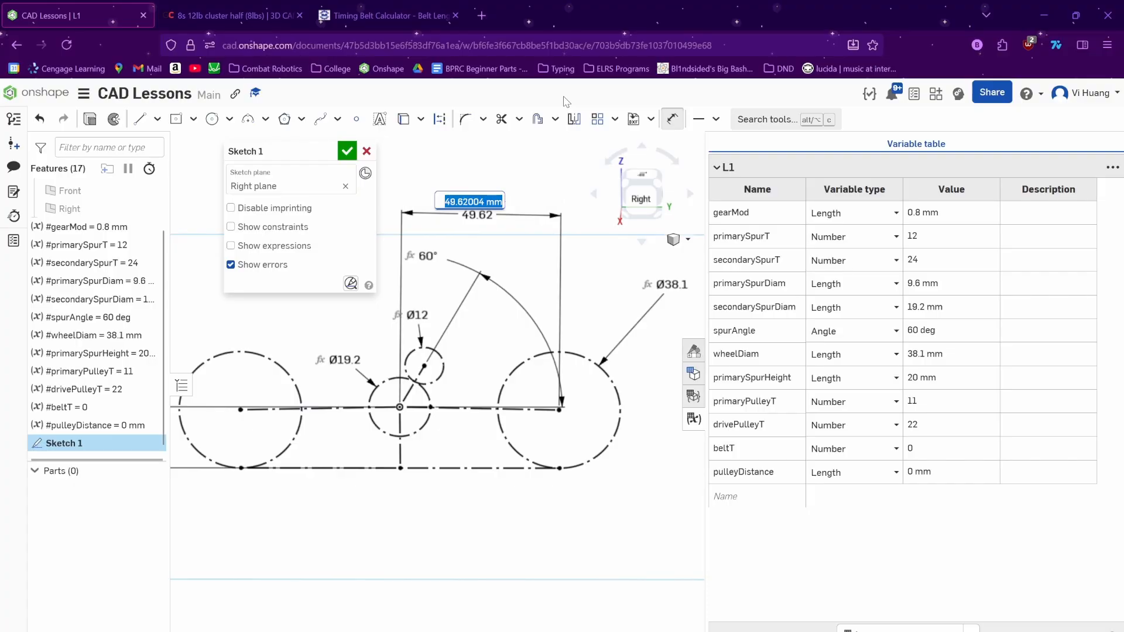
text(#pulleyDistance)
click(476, 220)
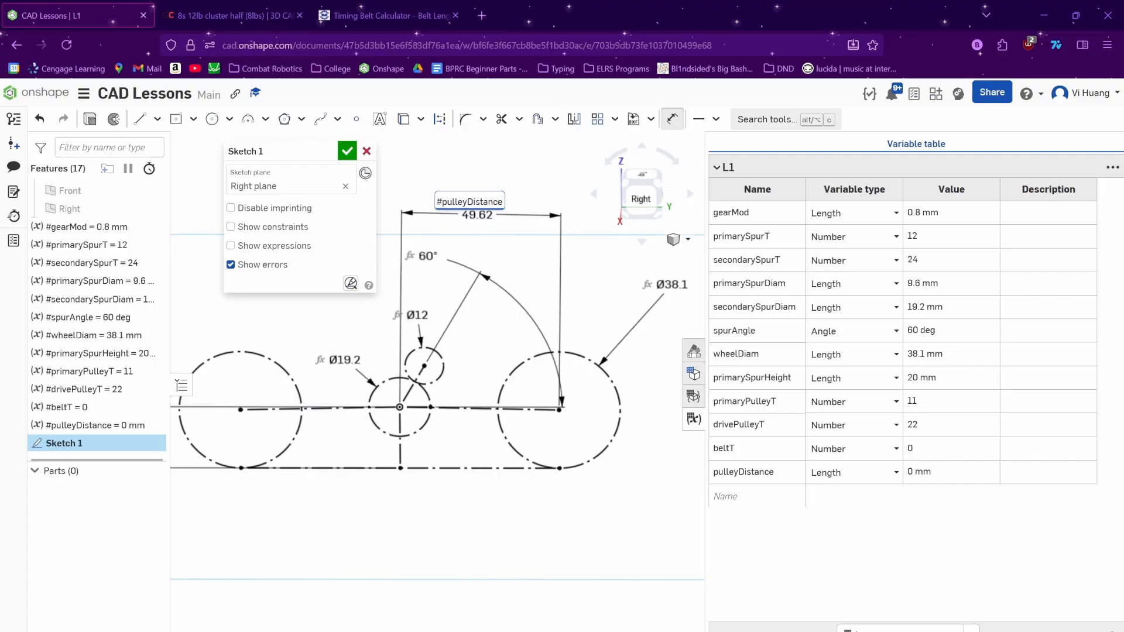
key(Return)
- Try pulleyDistance values of 10 mm and 25 mm in the variable table
click(924, 472)
text(1)
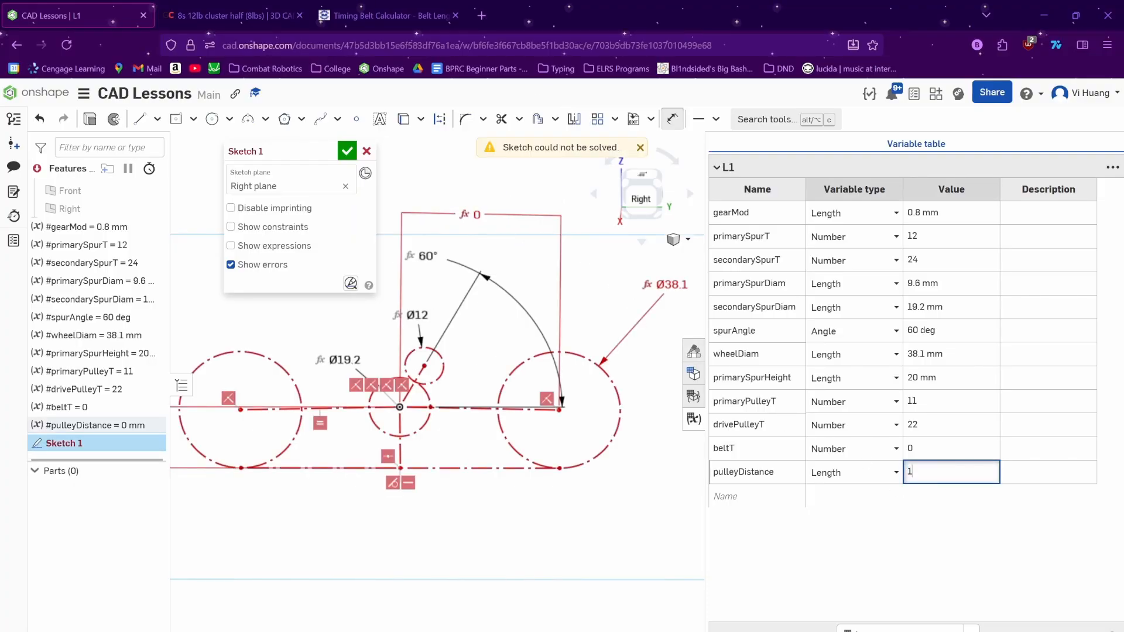
text(0)
key(Return)
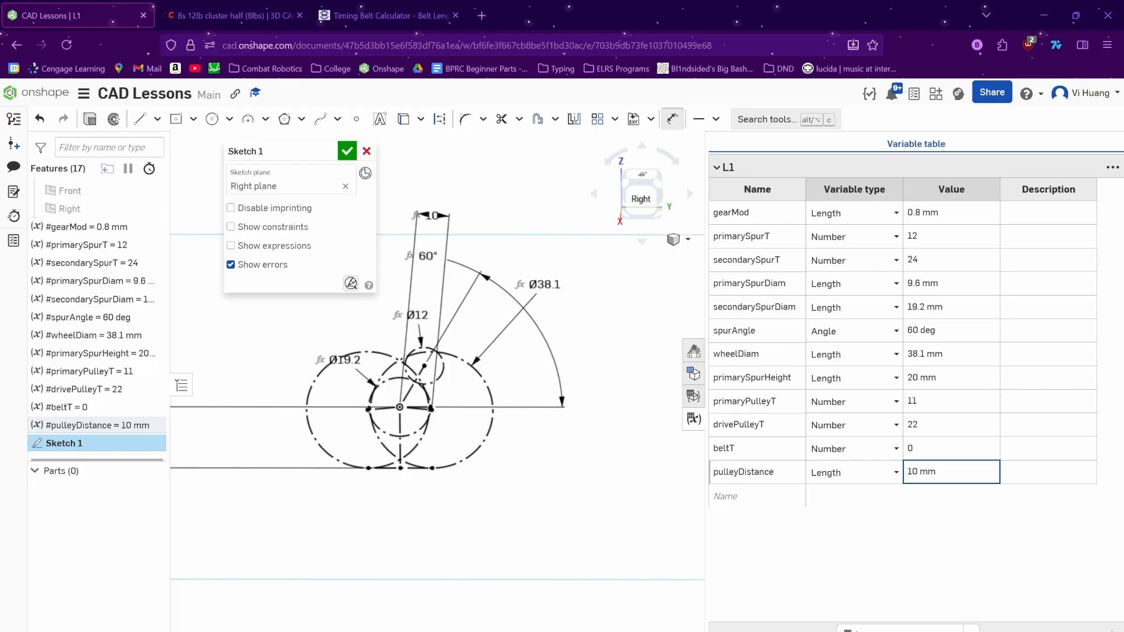
click(967, 475)
text(25)
key(Return)
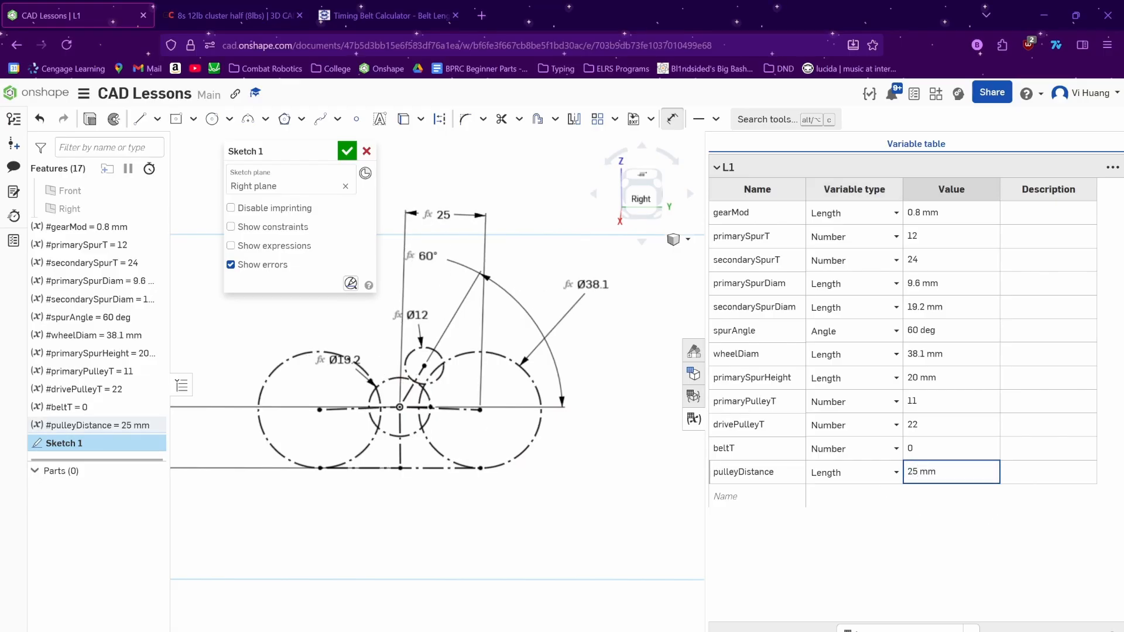
- Try pulleyDistance values of 49 mm and 35 mm to compare the wheel spacing
click(965, 477)
text(49)
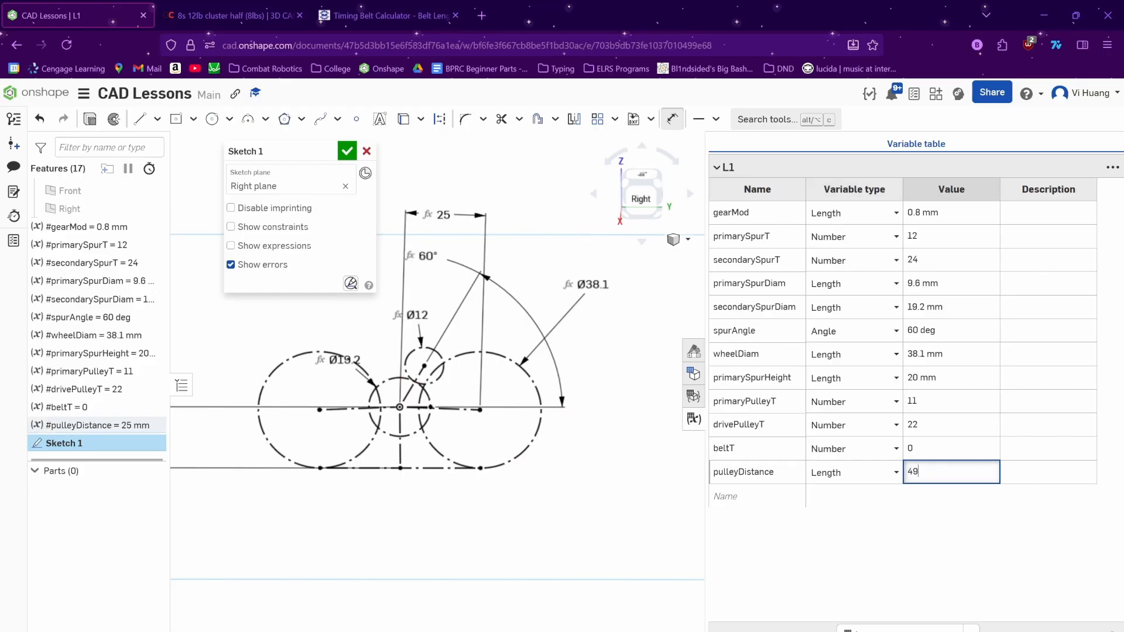
key(Return)
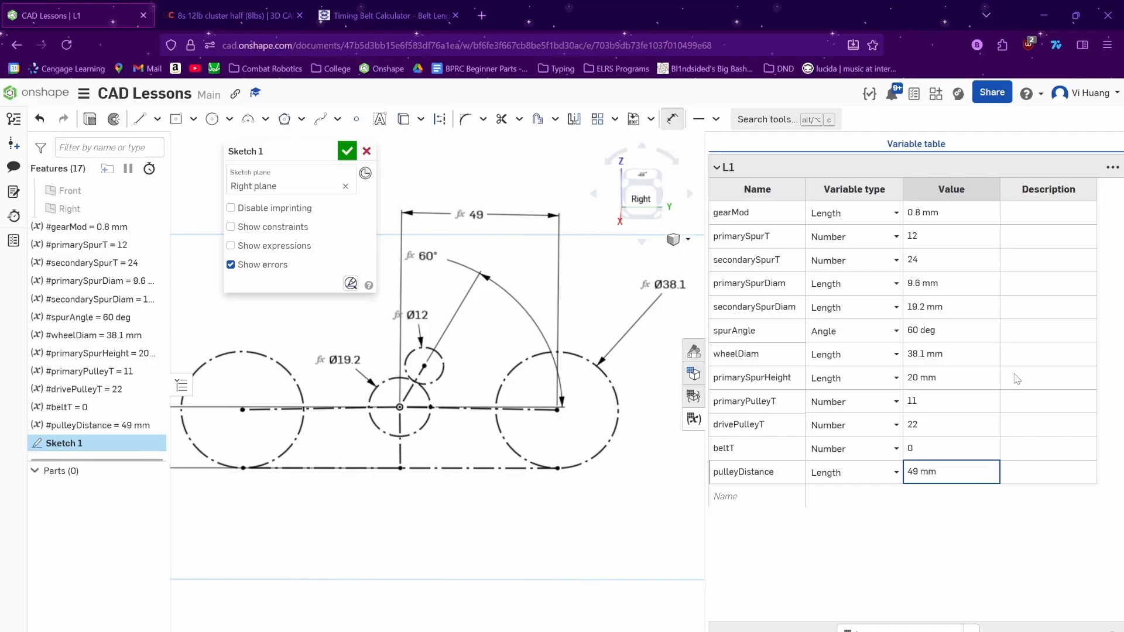
click(969, 472)
text(35)
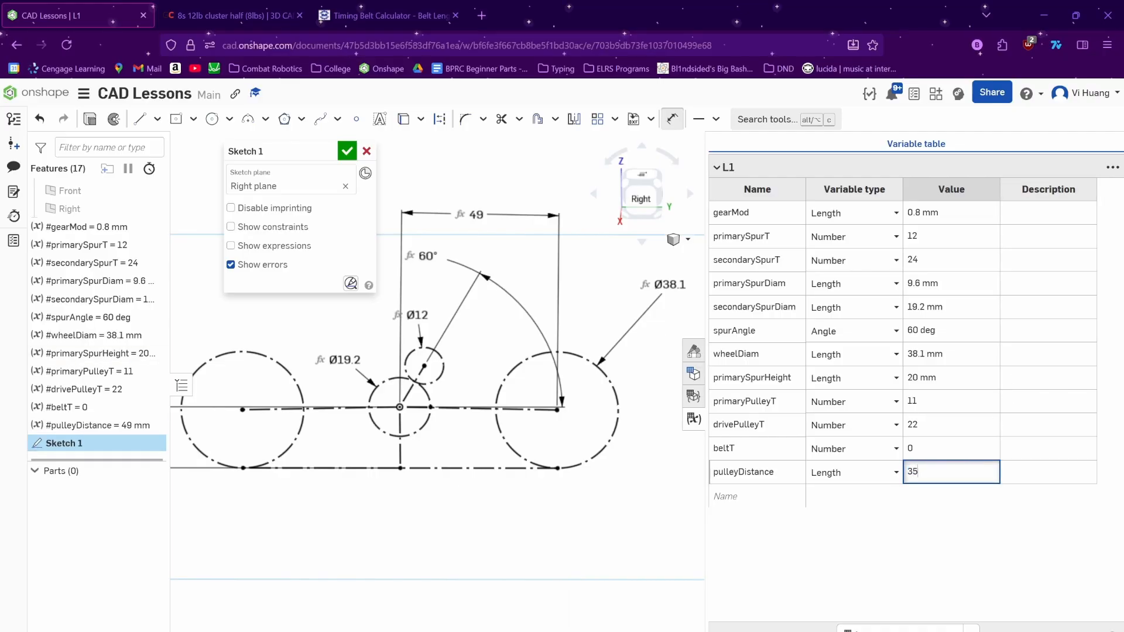
key(Return)
mouse_move(494, 423)
right_down()
mouse_move(539, 414)
mouse_move(500, 414)
right_up()
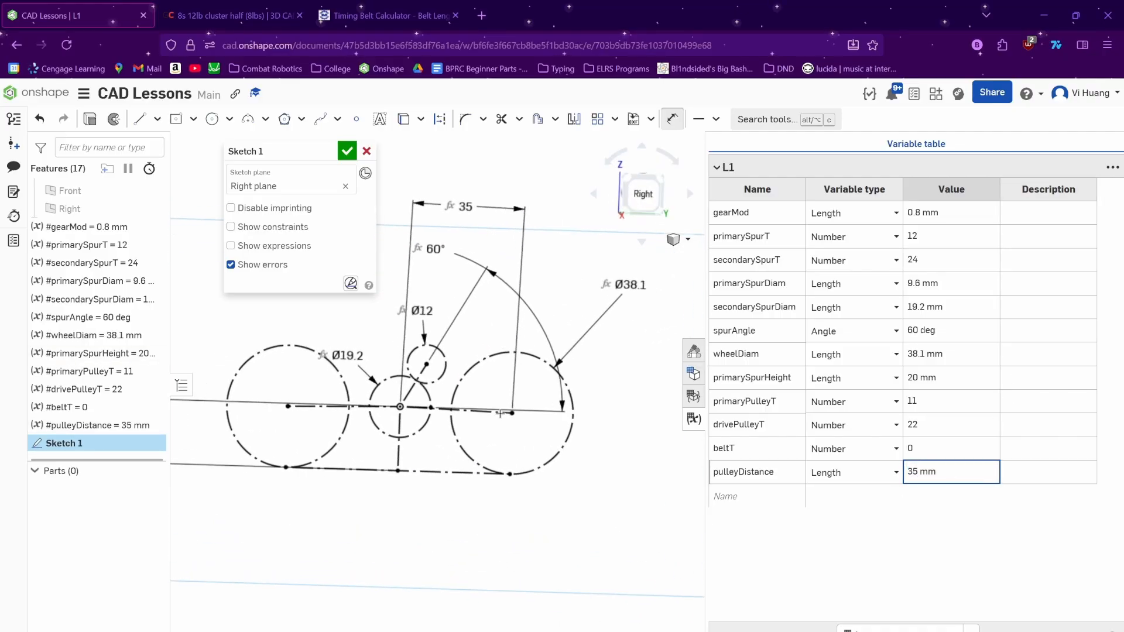
- Set the pulleyDistance variable to 40 mm
click(968, 475)
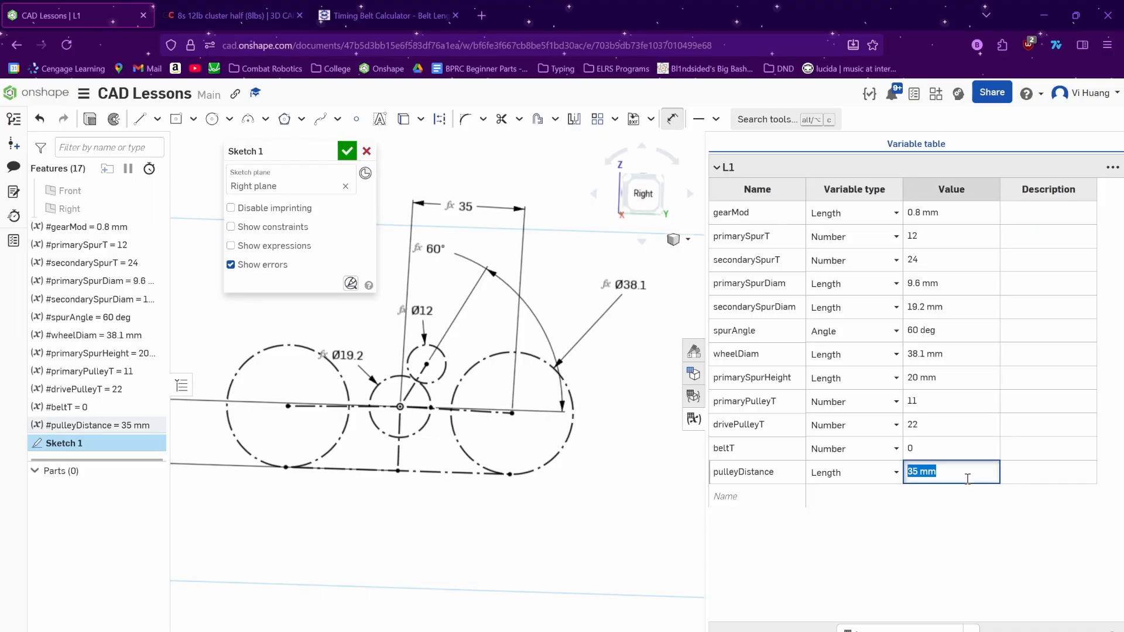
text(40)
key(Return)
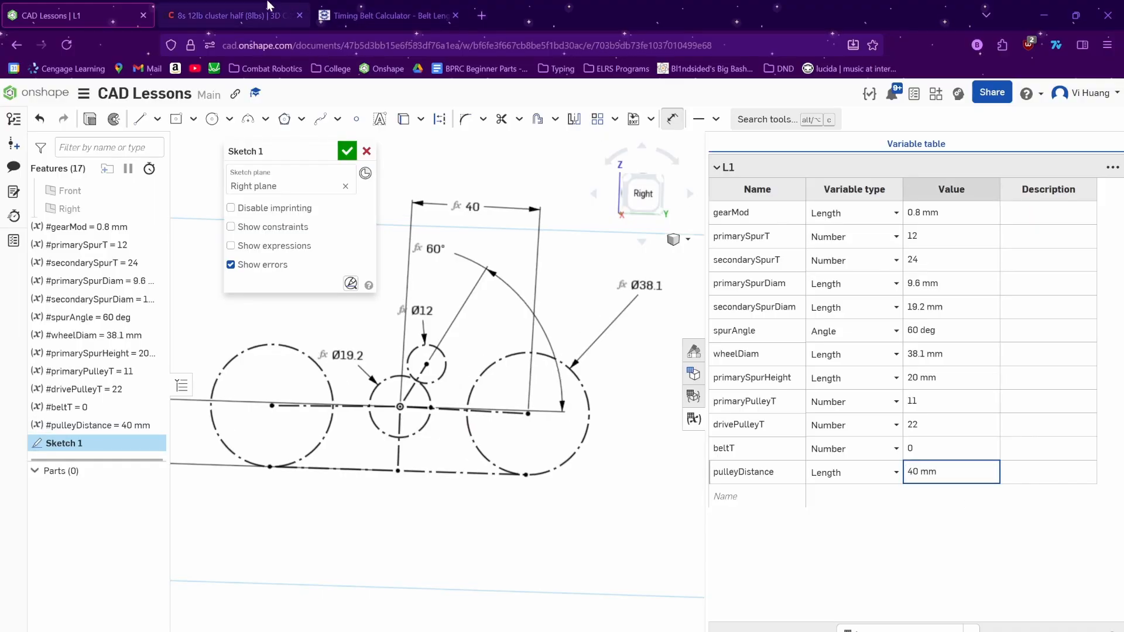
- Switch to the belt length calculator and calculate the belt for a desired center distance of 40 mm
click(389, 15)
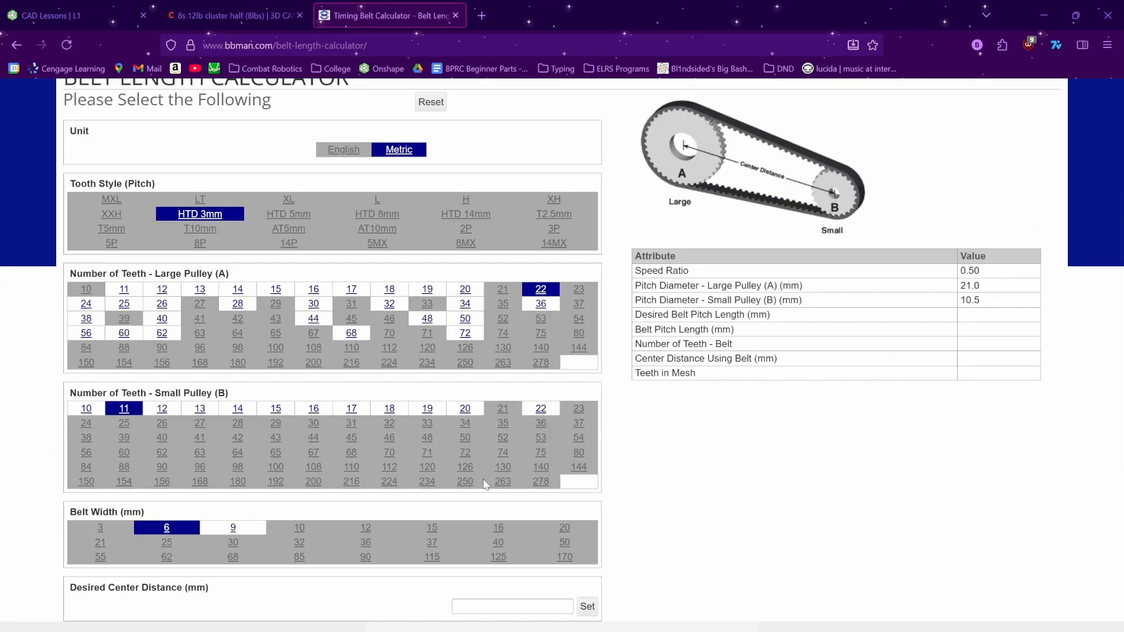
click(492, 607)
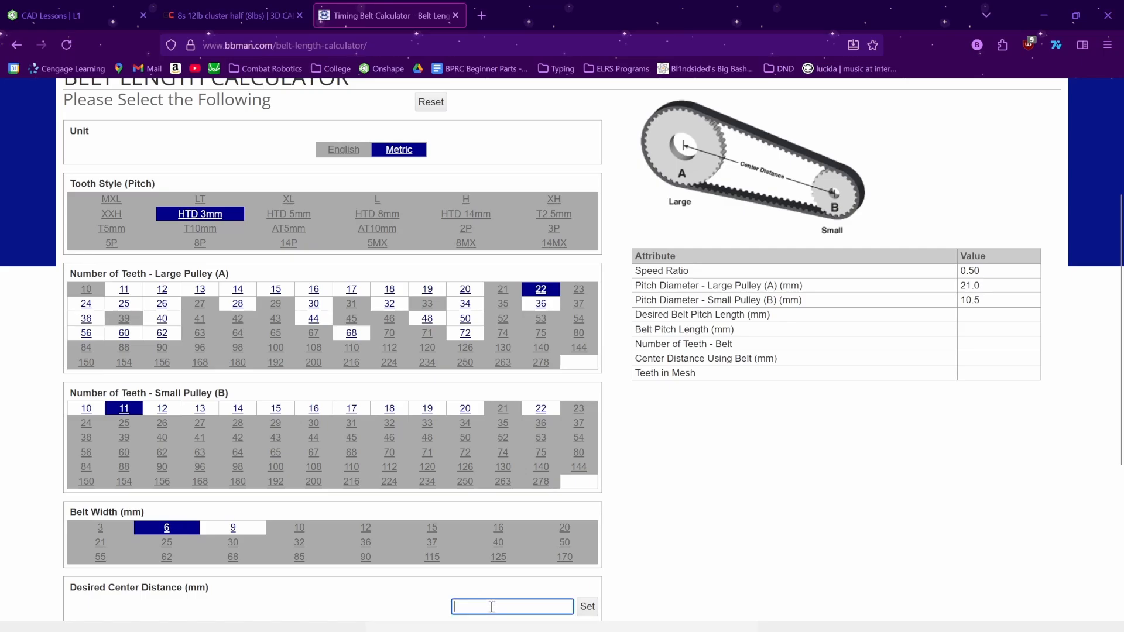
click(587, 607)
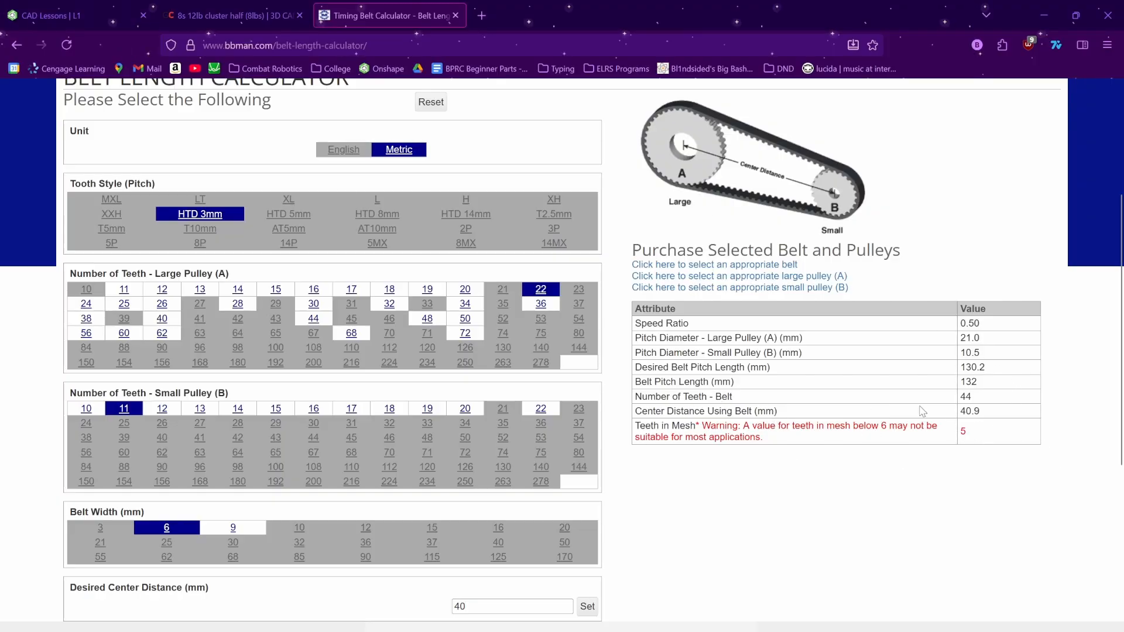
- Switch back to the Onshape document and describe the pulleyDistance variable as "True: 40.9"
click(70, 15)
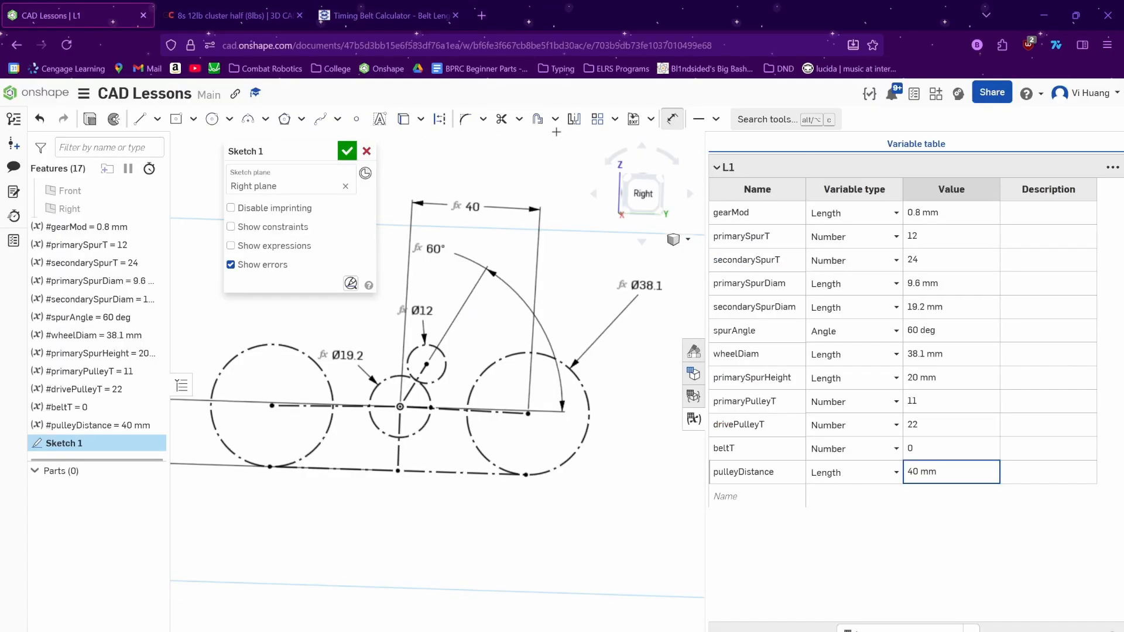
click(946, 479)
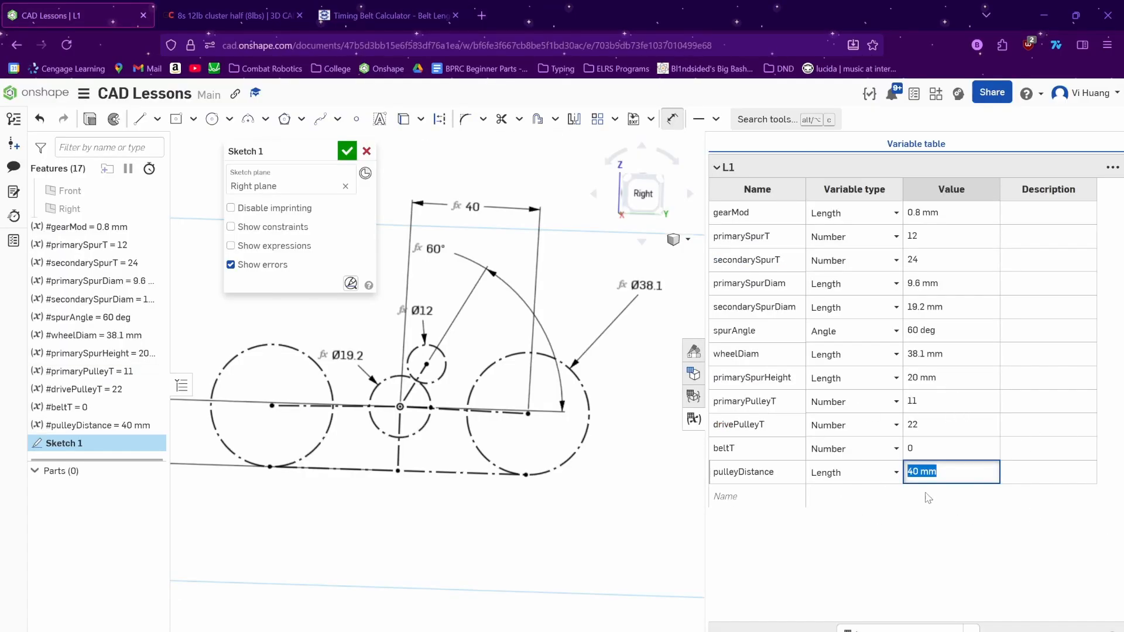
key(Tab)
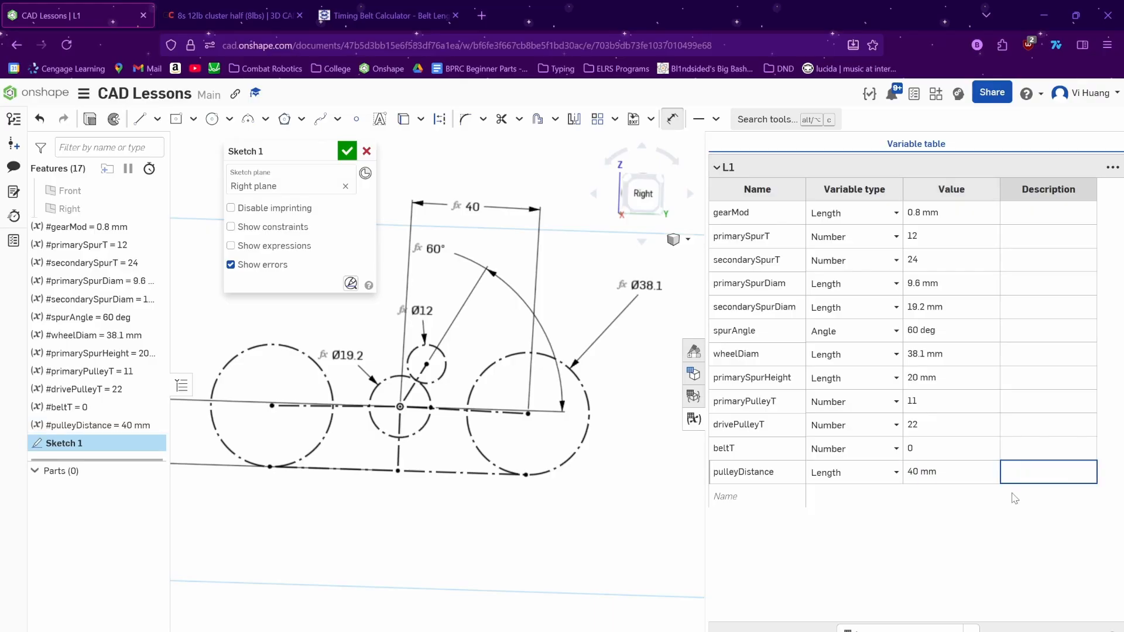
text(40)
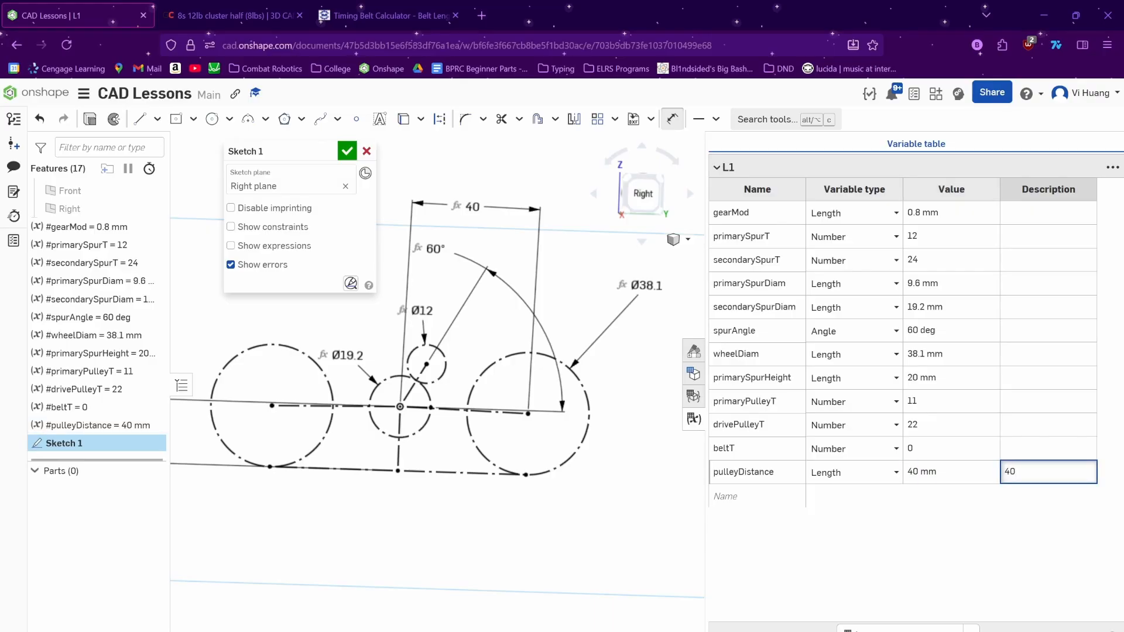
key(BackSpace)
key(BackSpace)
text(Trye)
text(: 40.9)
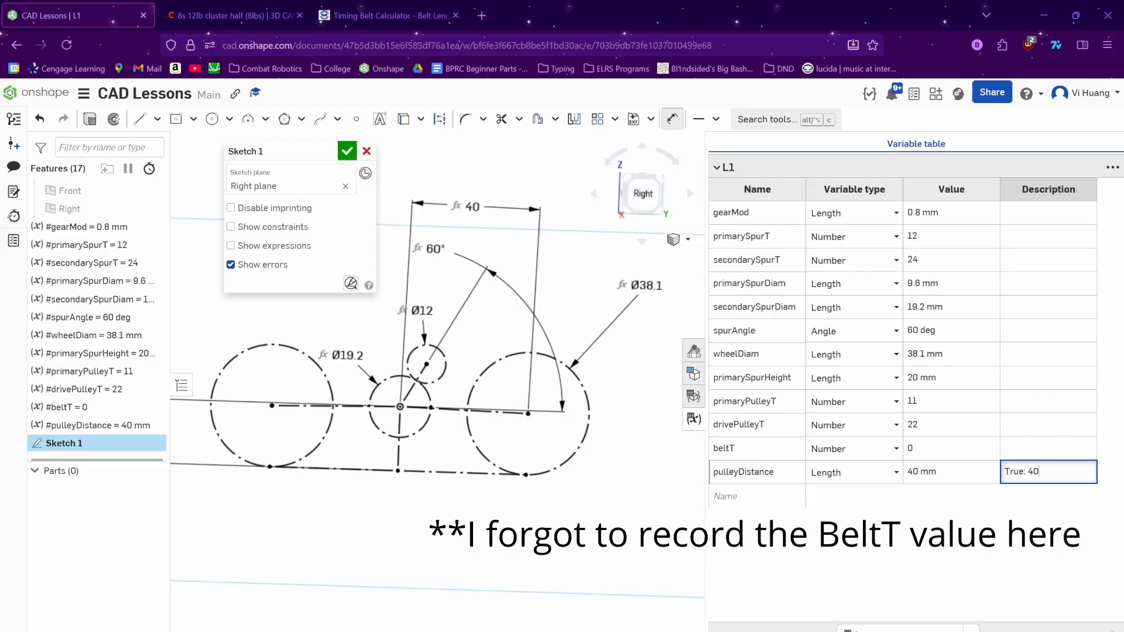
- Set the pulleyDistance variable to 39 mm
click(948, 477)
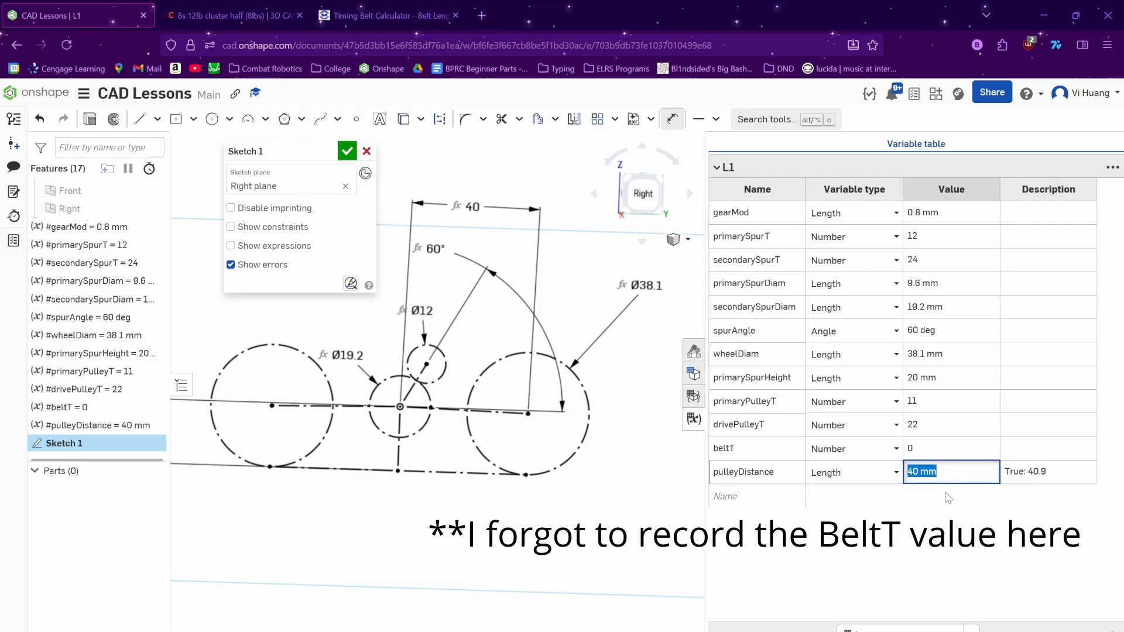
text(39)
key(Return)
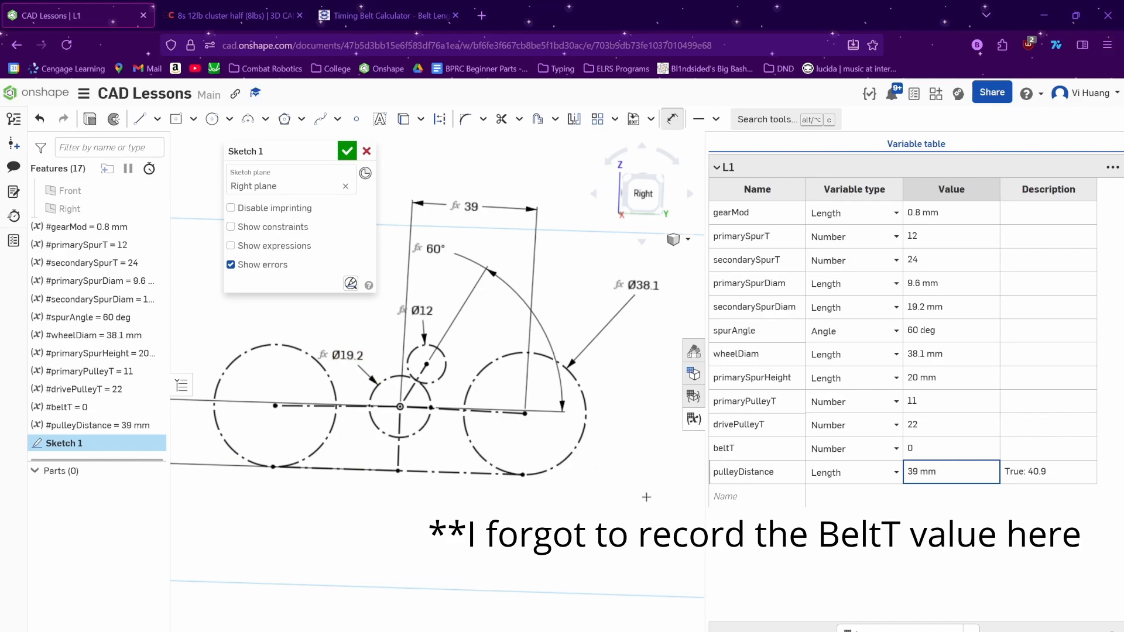
click(905, 561)
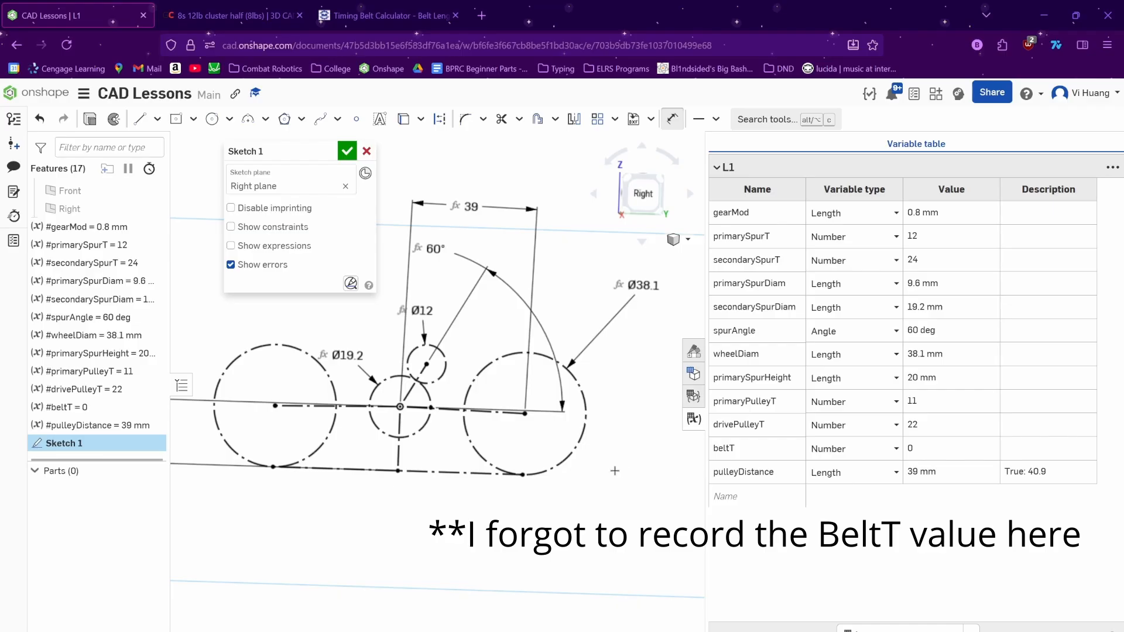
- Finish the drivetrain layout sketch and rename it "Alex Drive Master"
right_drag(409, 429, 440, 446)
key(n)
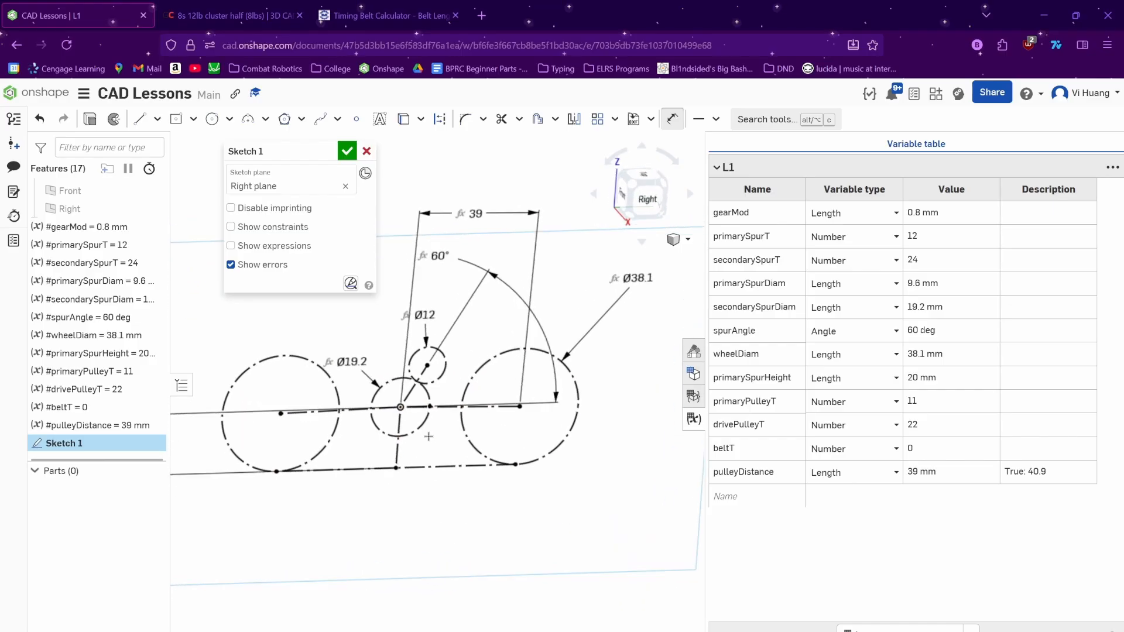
middle_drag(419, 460, 487, 480)
right_drag(492, 485, 488, 474)
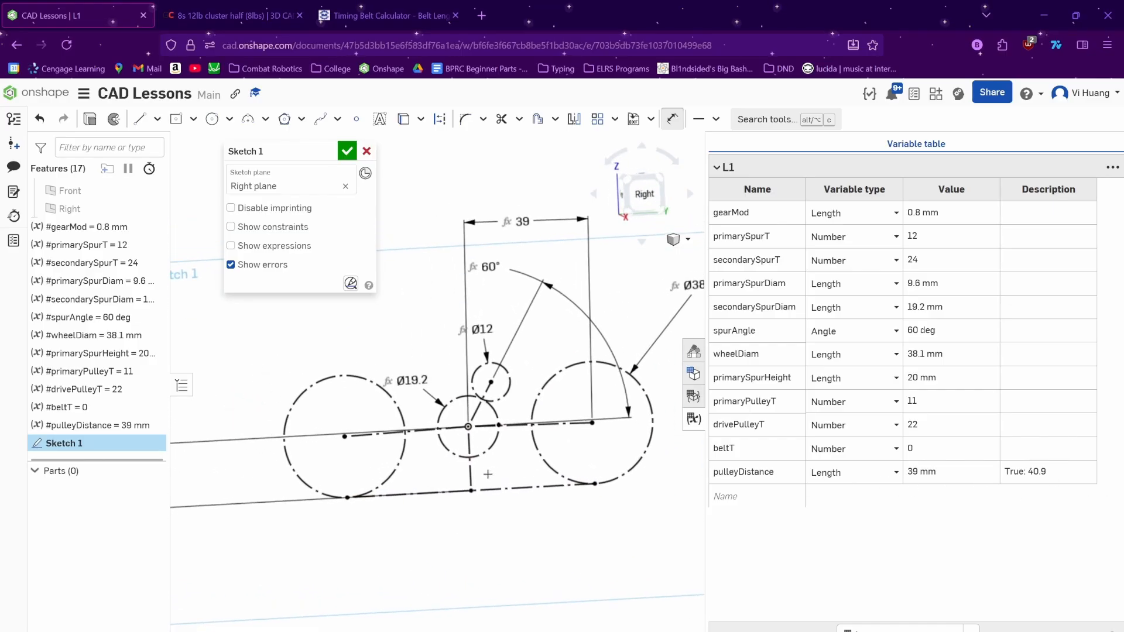
click(646, 198)
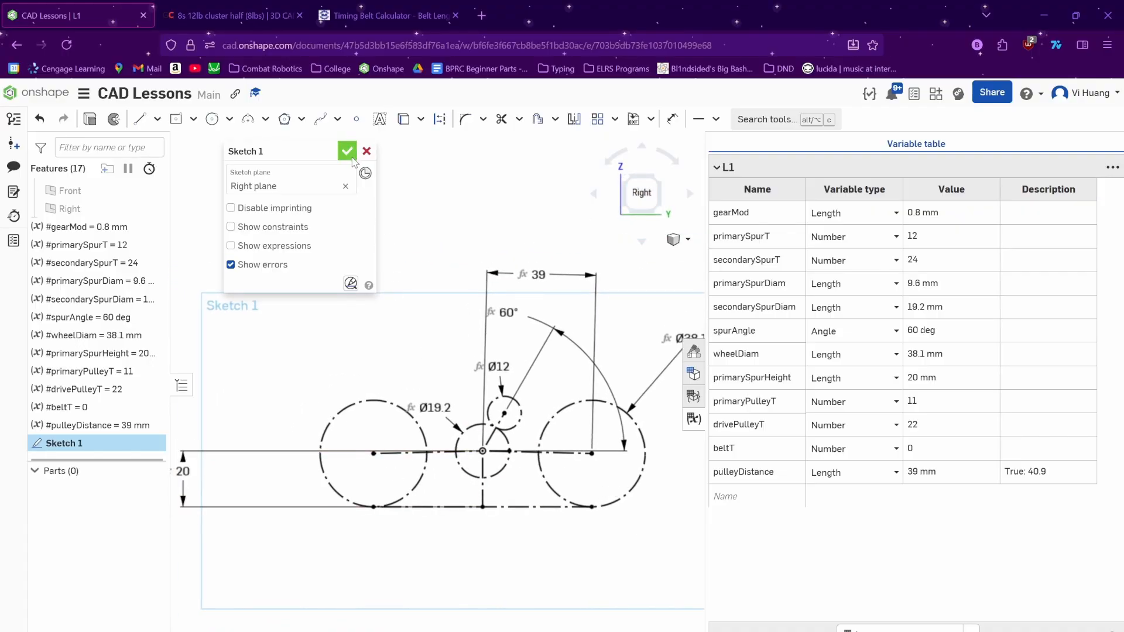
click(348, 152)
right_click(56, 440)
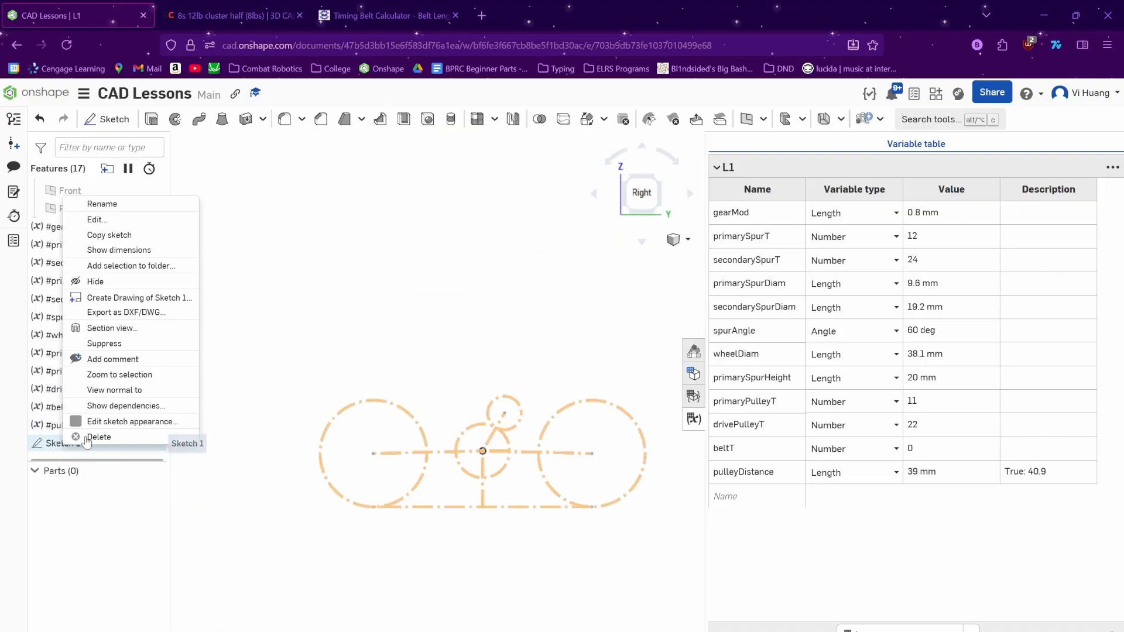
click(121, 203)
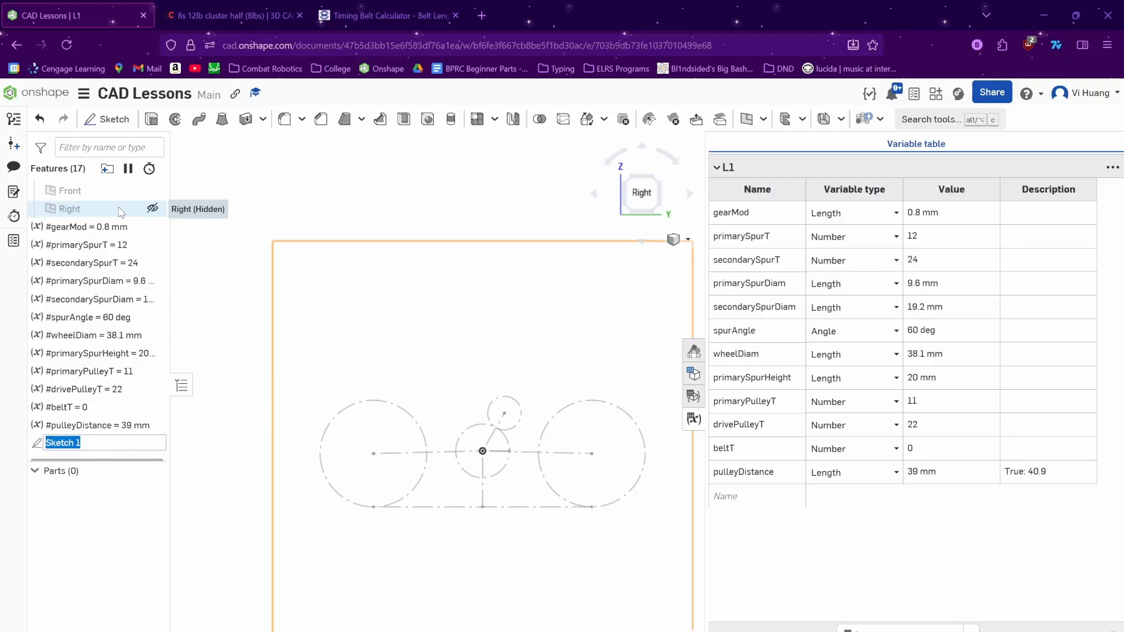
text(Alex Drive Master)
key(Return)
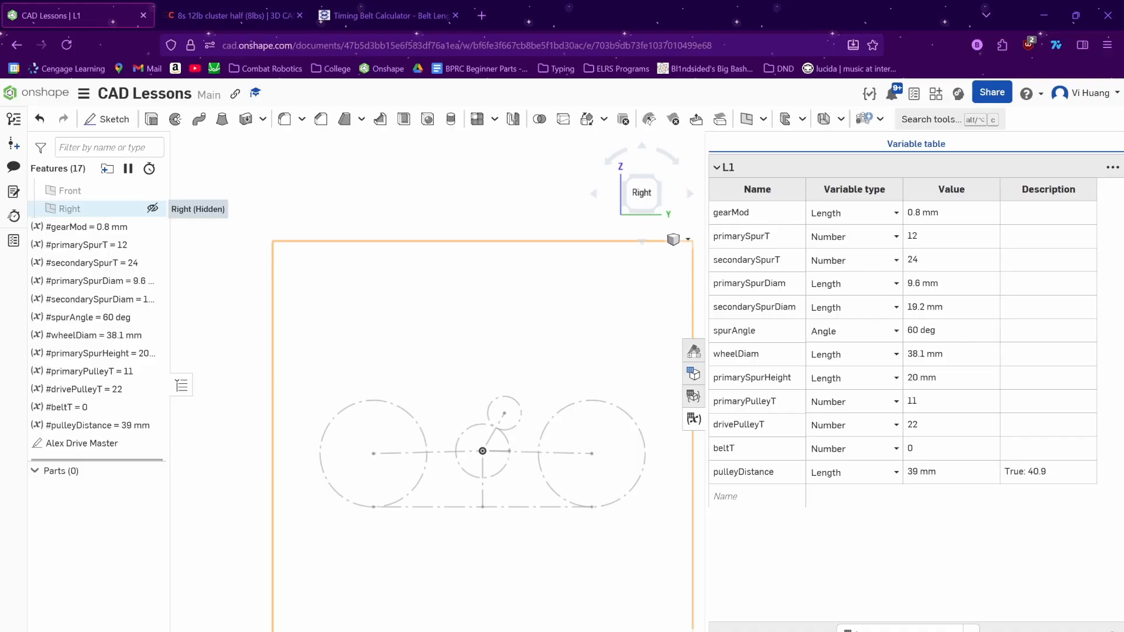
mouse_move(484, 452)
right_down()
mouse_move(562, 511)
mouse_move(457, 517)
mouse_move(456, 504)
right_up()
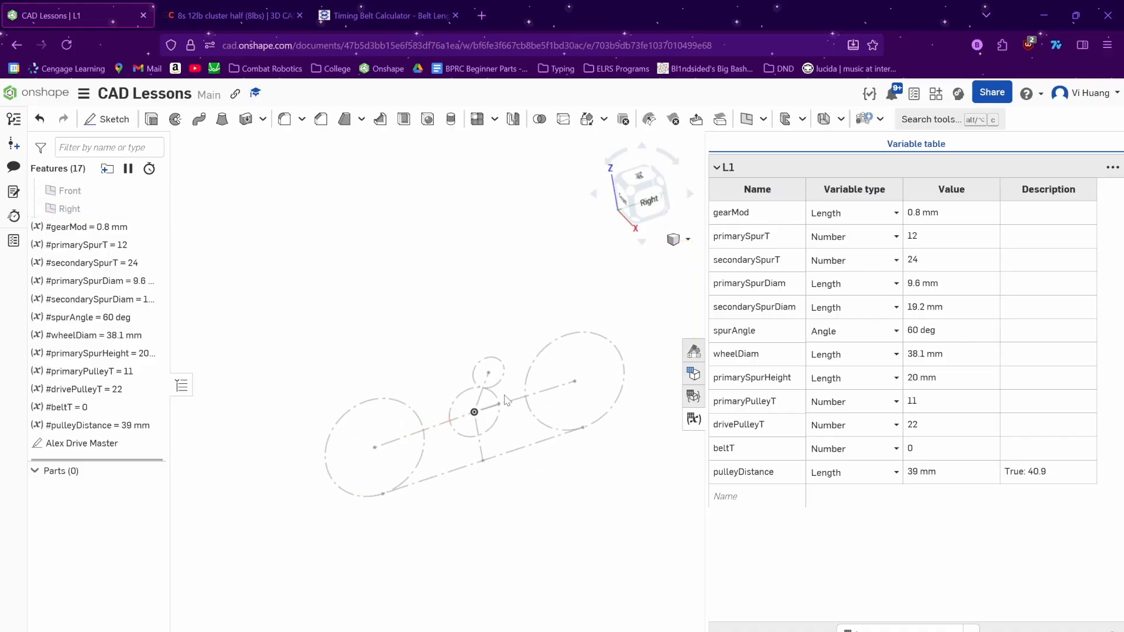
mouse_move(456, 410)
right_down()
mouse_move(566, 389)
mouse_move(450, 378)
right_up()
key(shift+4)
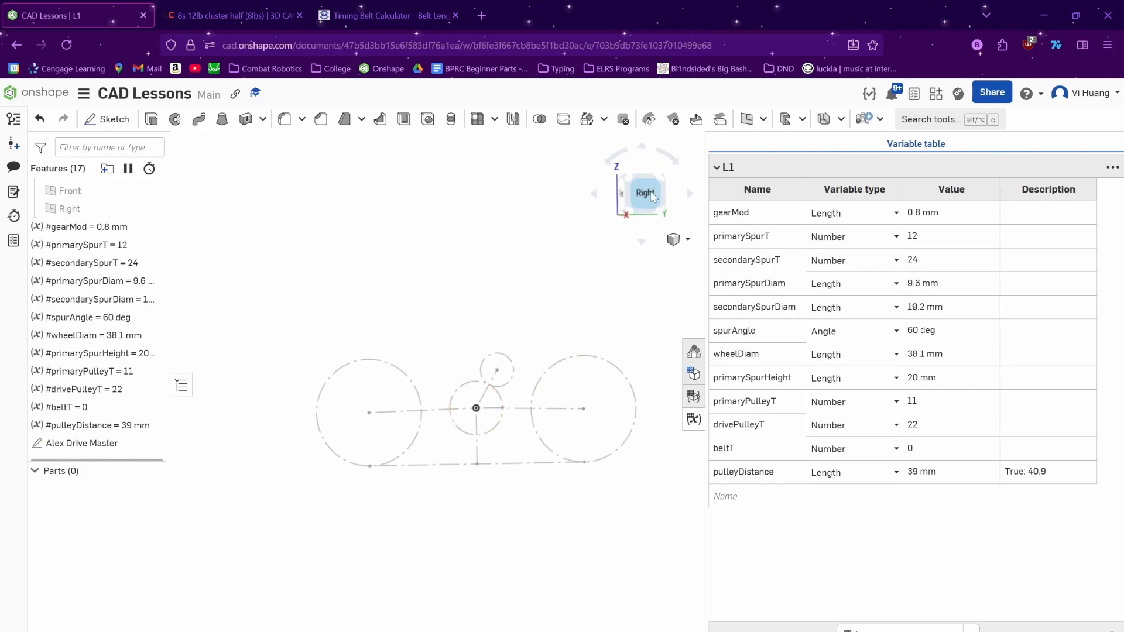
mouse_move(477, 369)
right_down()
mouse_move(492, 410)
mouse_move(474, 386)
mouse_move(492, 375)
right_up()
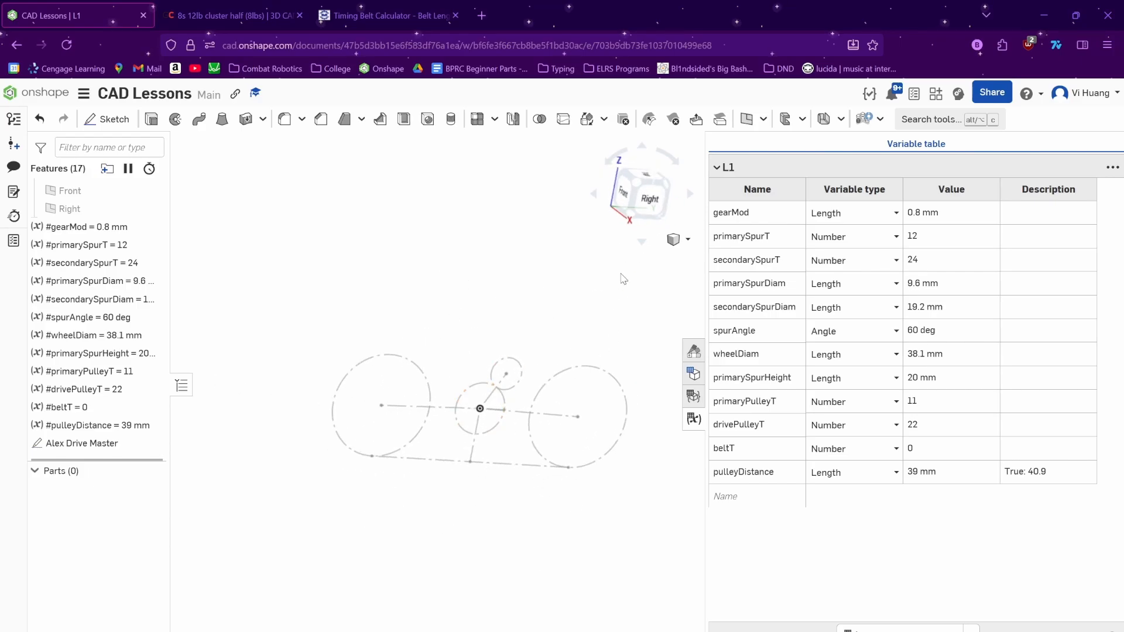
click(647, 202)
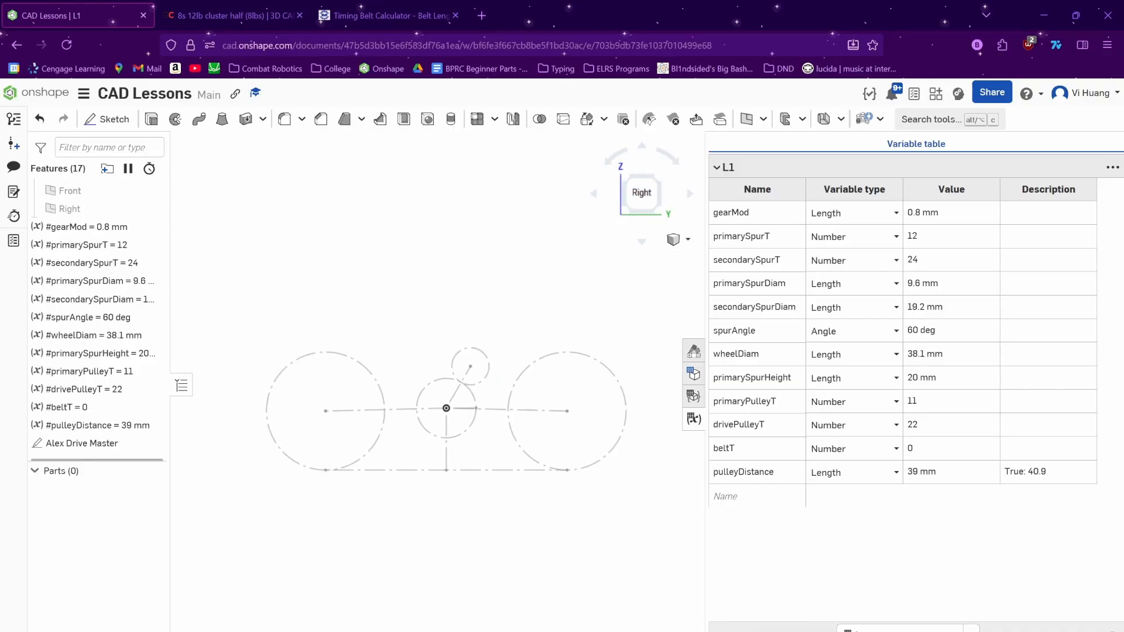
- Add two length variables named wheelWidth and pulleyWidth to the variable table
click(781, 504)
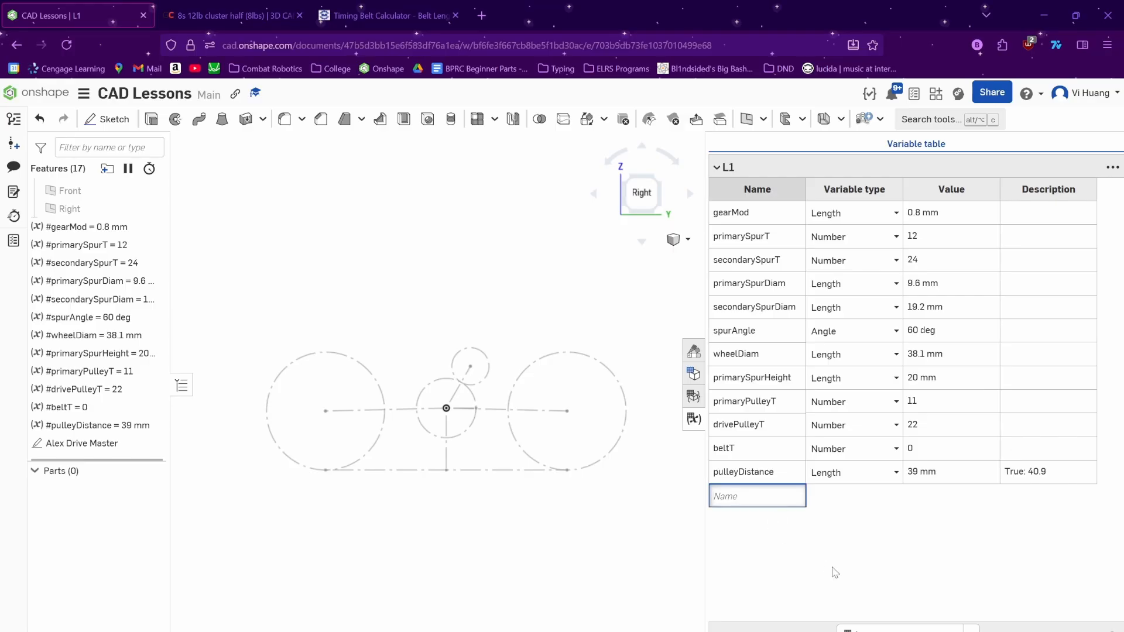
text(wheelDiamidth)
key(Return)
text(pulley)
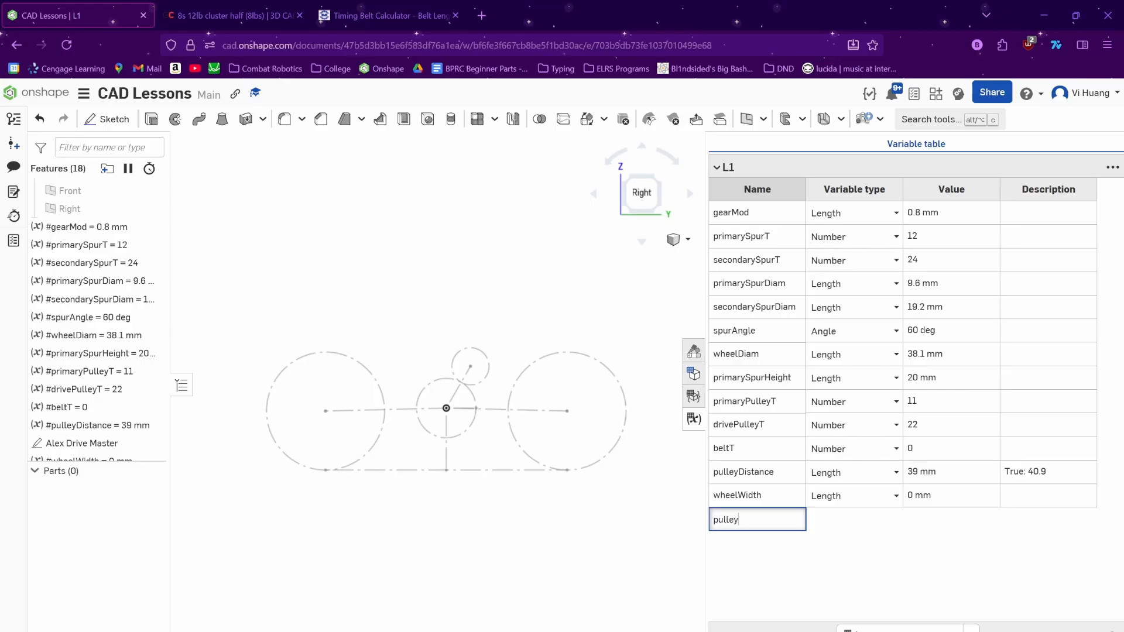
text(Width)
key(Return)
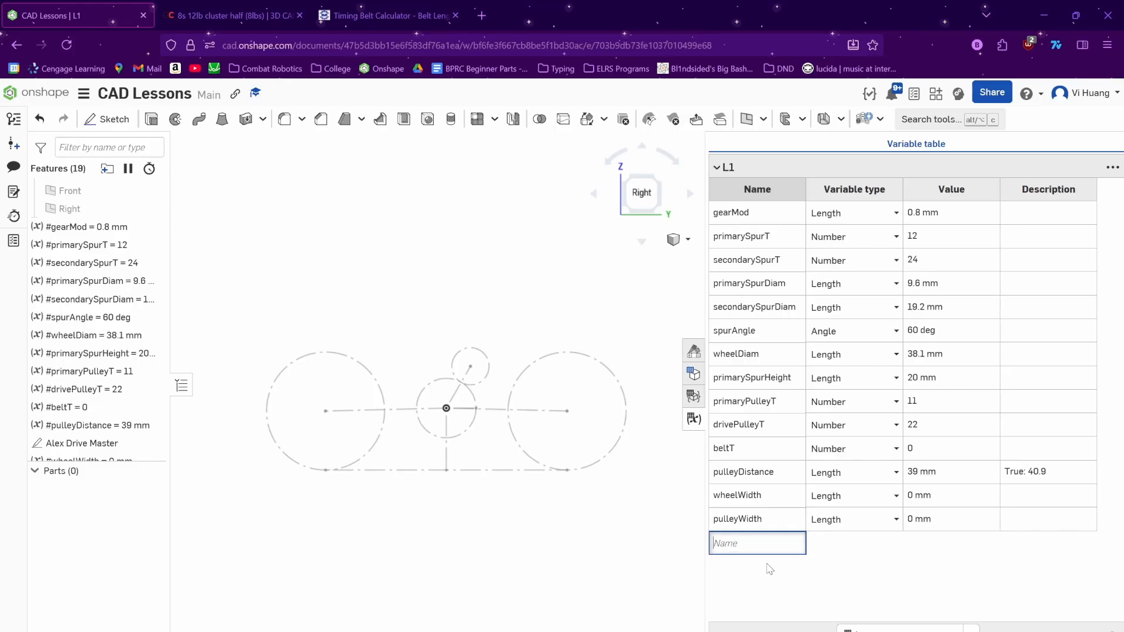
- Rename the pulleyWidth variable to beltWidth
double_click(756, 519)
text(beltWidth)
key(Return)
- Set the wheelWidth variable to 0.5 in (12.7 mm) and the beltWidth variable to 4 mm
click(948, 495)
text(0.5)
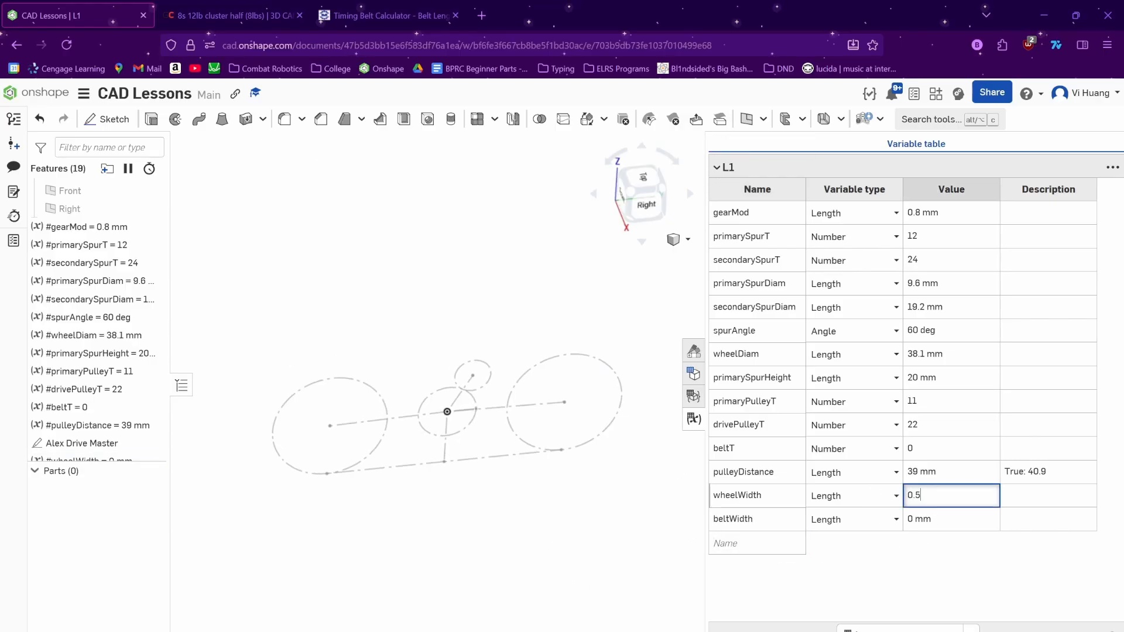
click(951, 525)
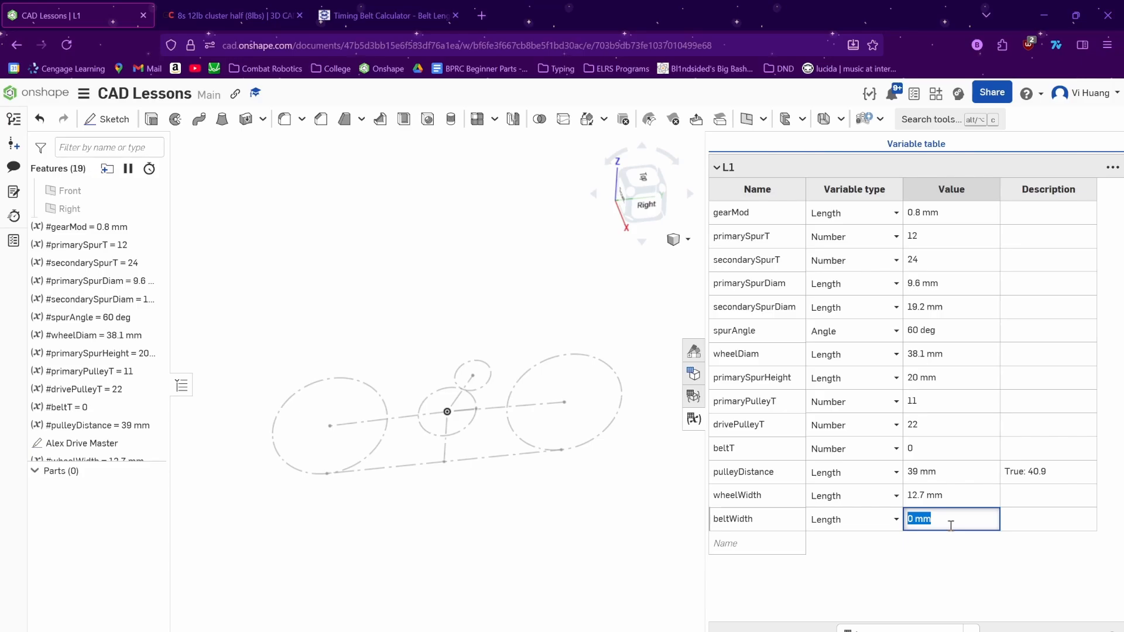
text(4 mm)
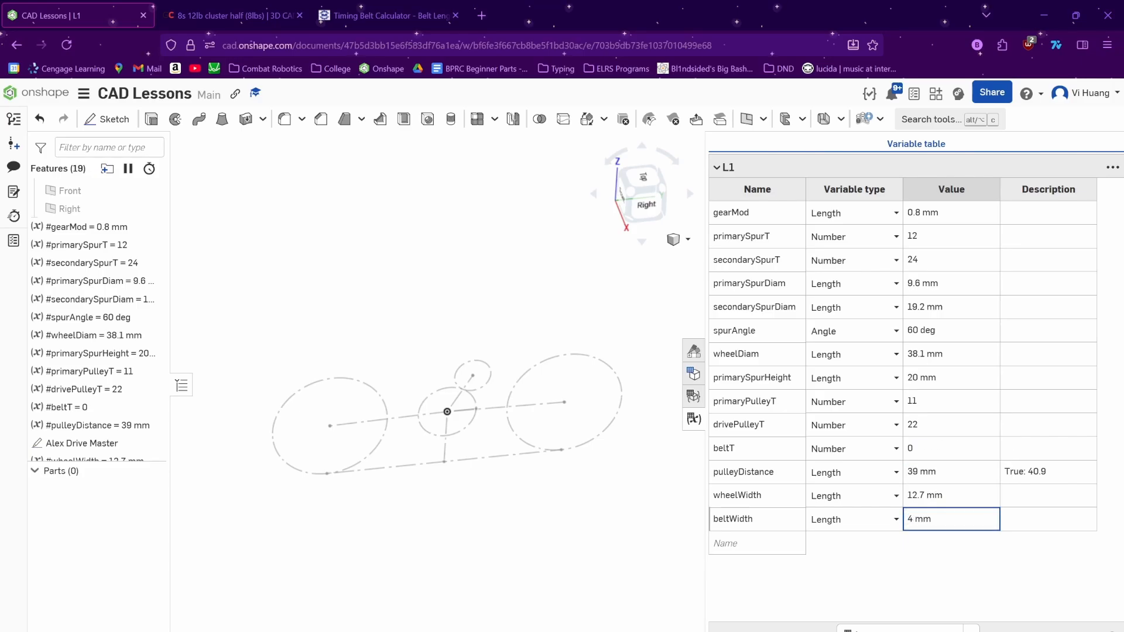
click(735, 544)
right_drag(561, 399, 550, 360)
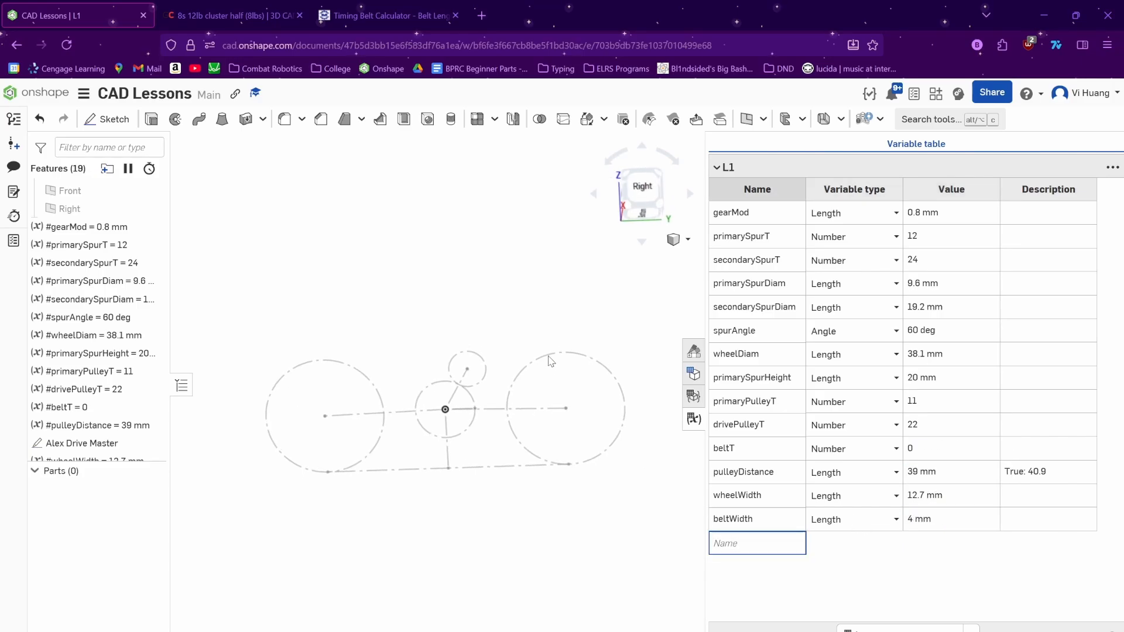
- Add a length variable named axleDiam with a value of 6 mm to the variable table
click(641, 190)
click(719, 542)
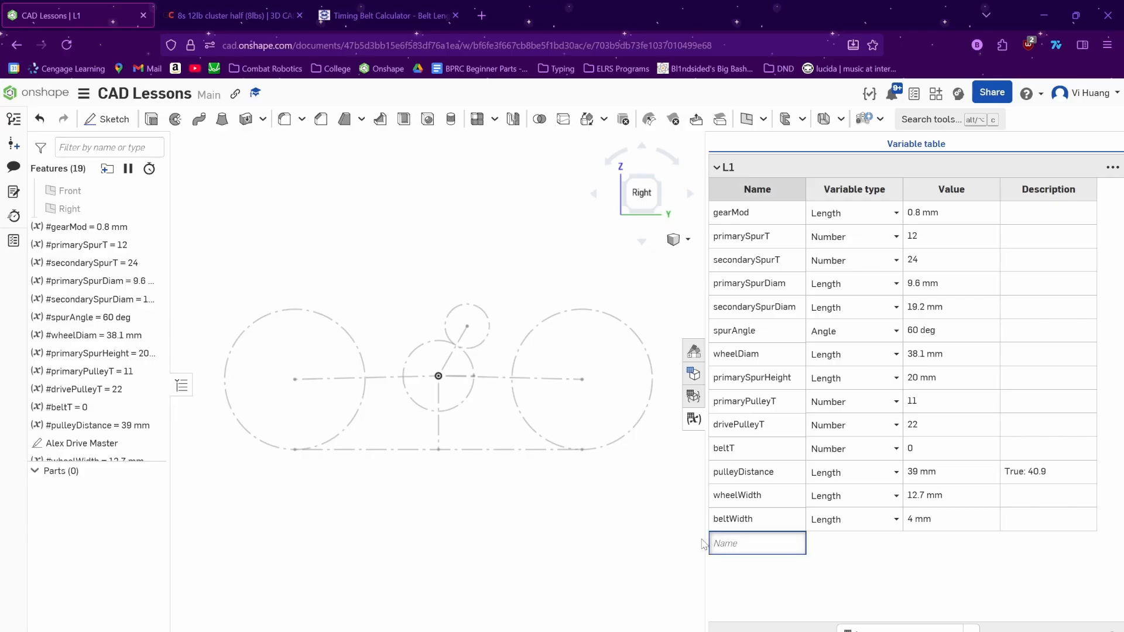
text(axle)
key(ctrl+a)
key(BackSpace)
text(Diam)
key(Tab)
text(6 mm)
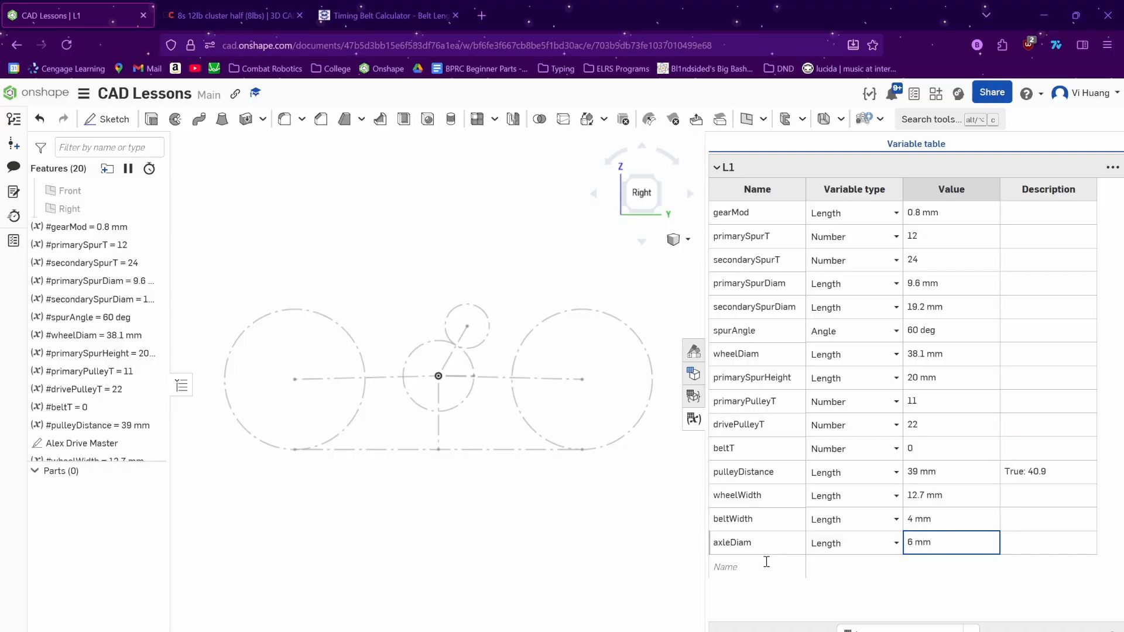
click(766, 562)
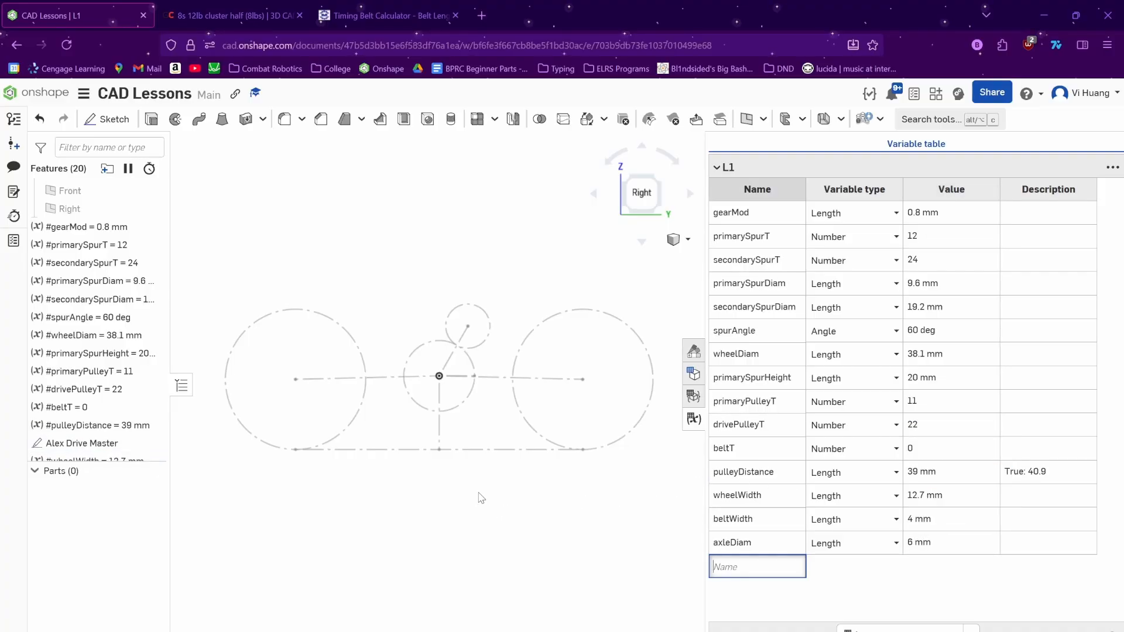
- Switch to the GrabCAD viewer and examine the wheel, spur gear and belt layout of the 8s 12lb cluster model
middle_drag(472, 499, 508, 511)
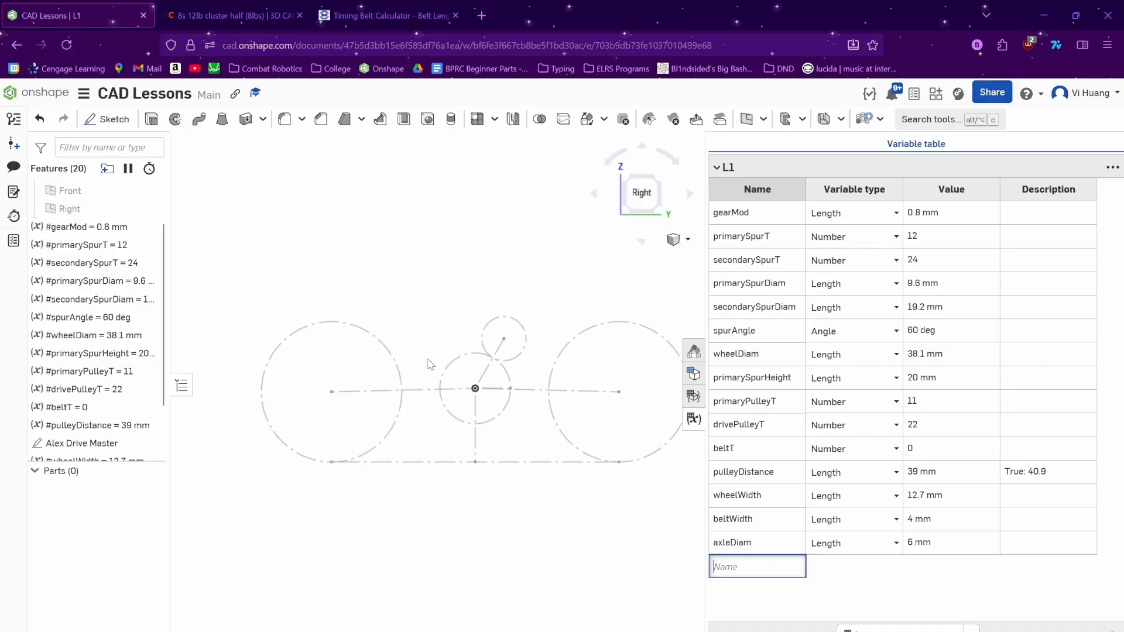
right_drag(427, 359, 442, 384)
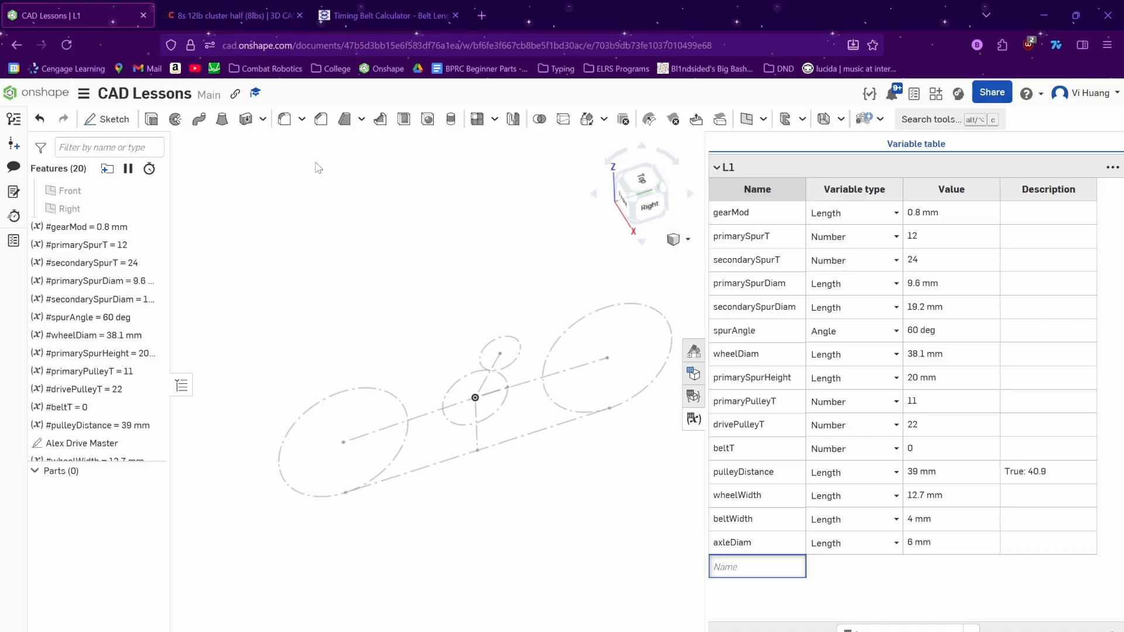
click(248, 6)
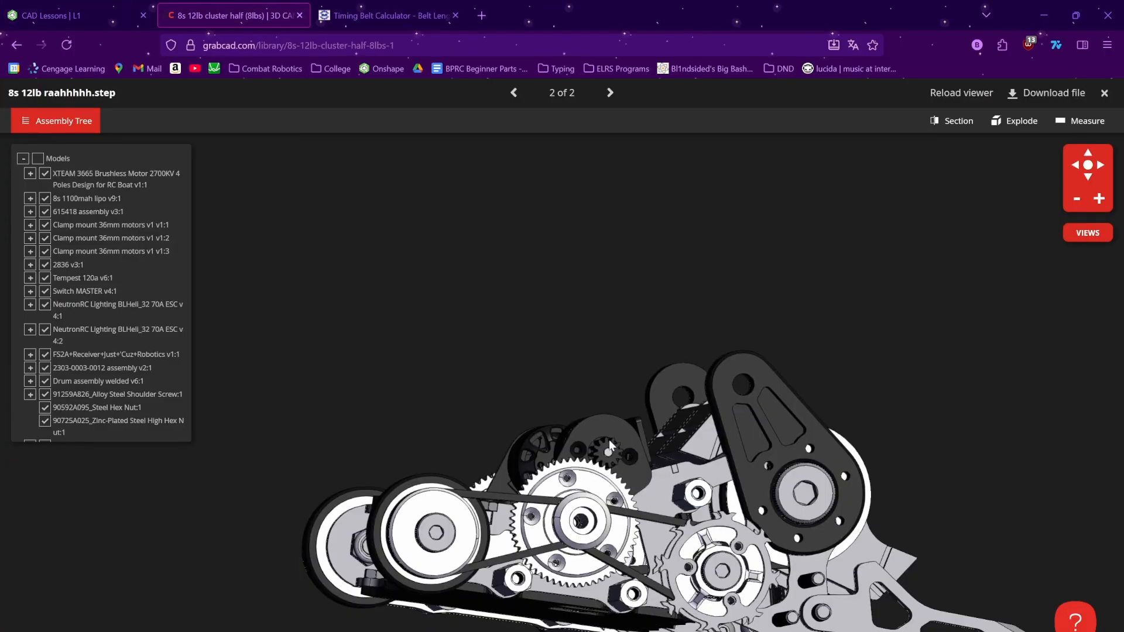
drag(582, 449, 925, 367)
right_drag(919, 322, 945, 97)
drag(978, 460, 1019, 512)
right_drag(1019, 516, 1014, 305)
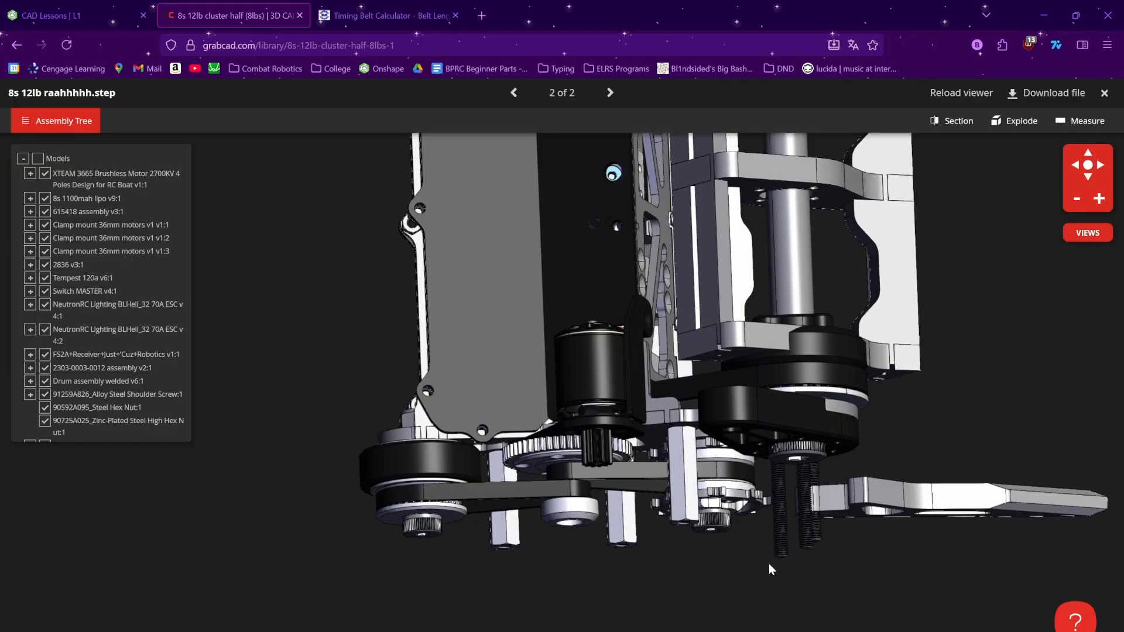
right_drag(769, 566, 769, 555)
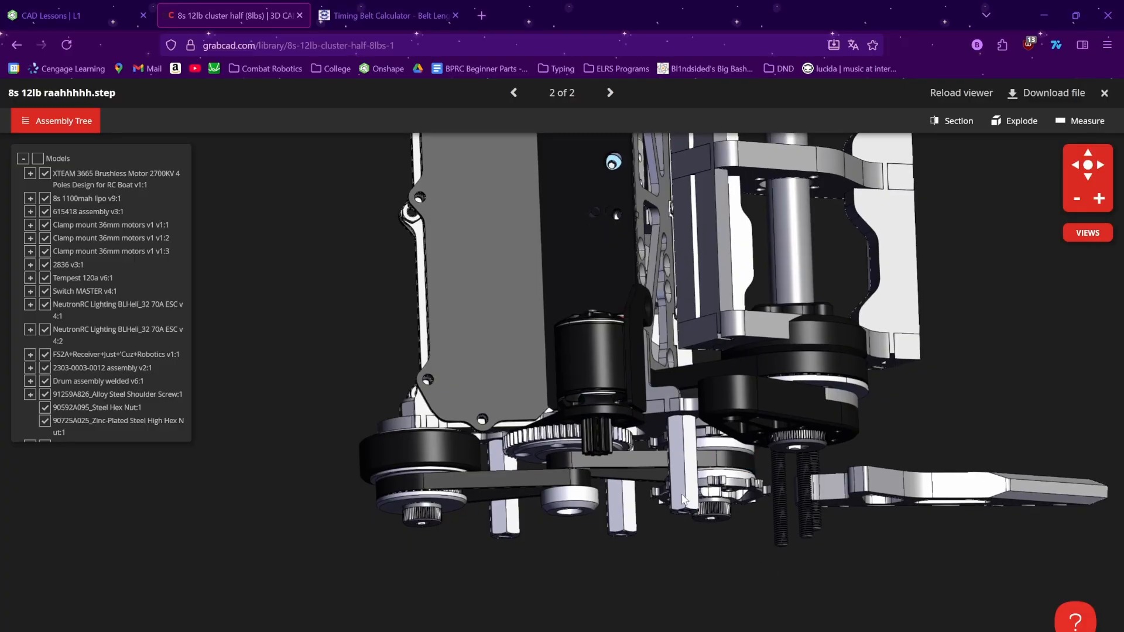
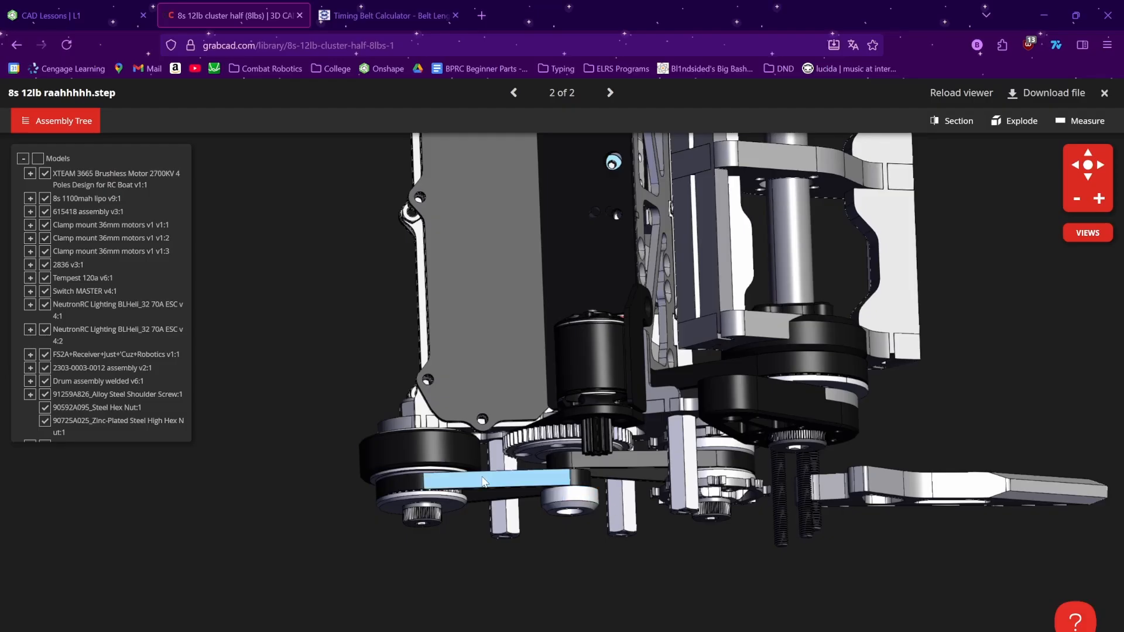
- Return to Onshape, hide the variable table and start a Spur gear centred on the middle gear circle of the drive sketch
click(84, 7)
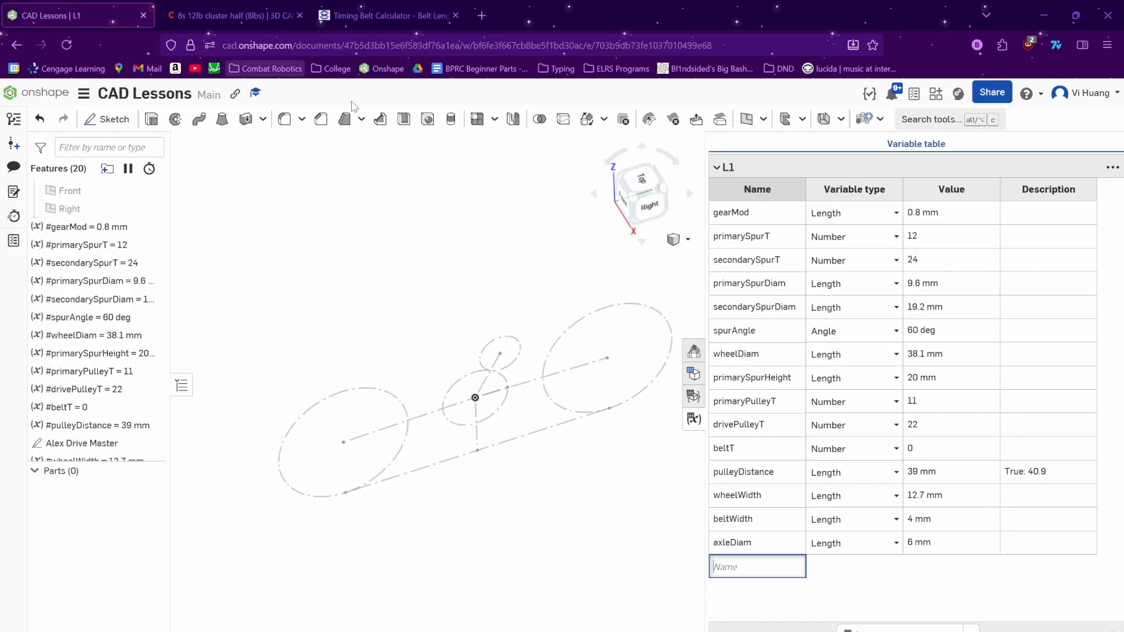
click(695, 420)
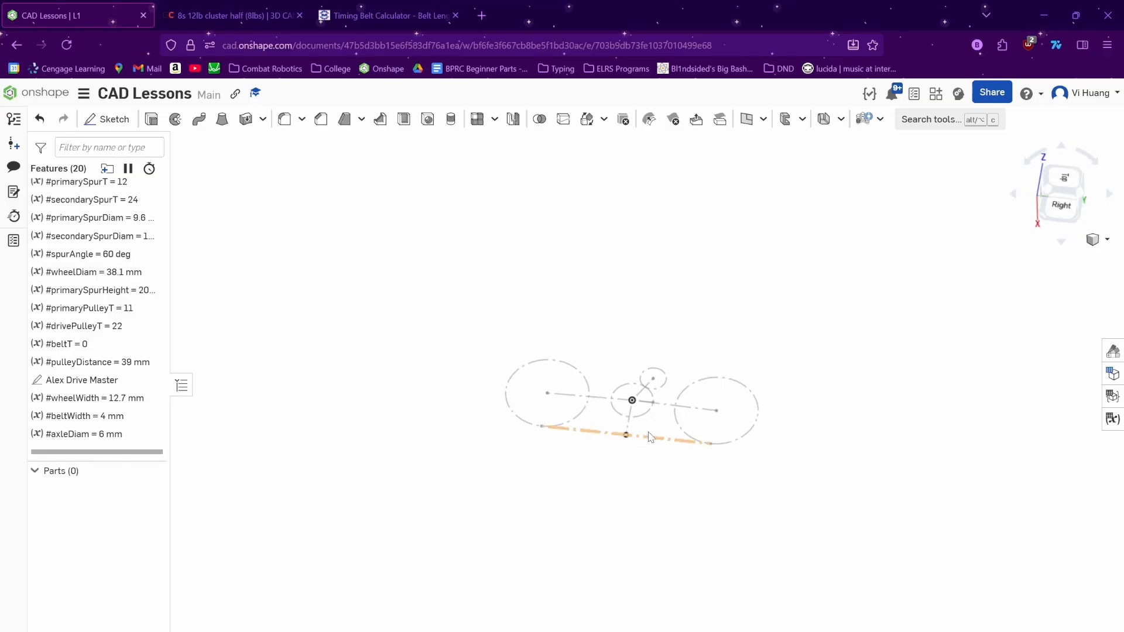
scroll(659, 382, up, 5)
right_drag(660, 382, 644, 390)
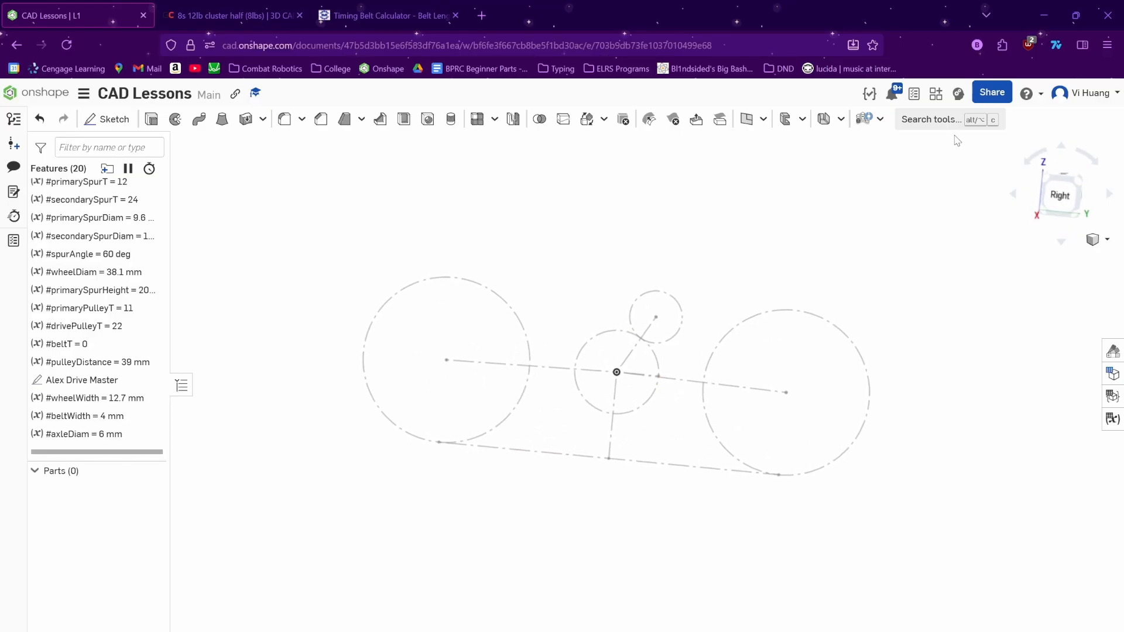
click(880, 119)
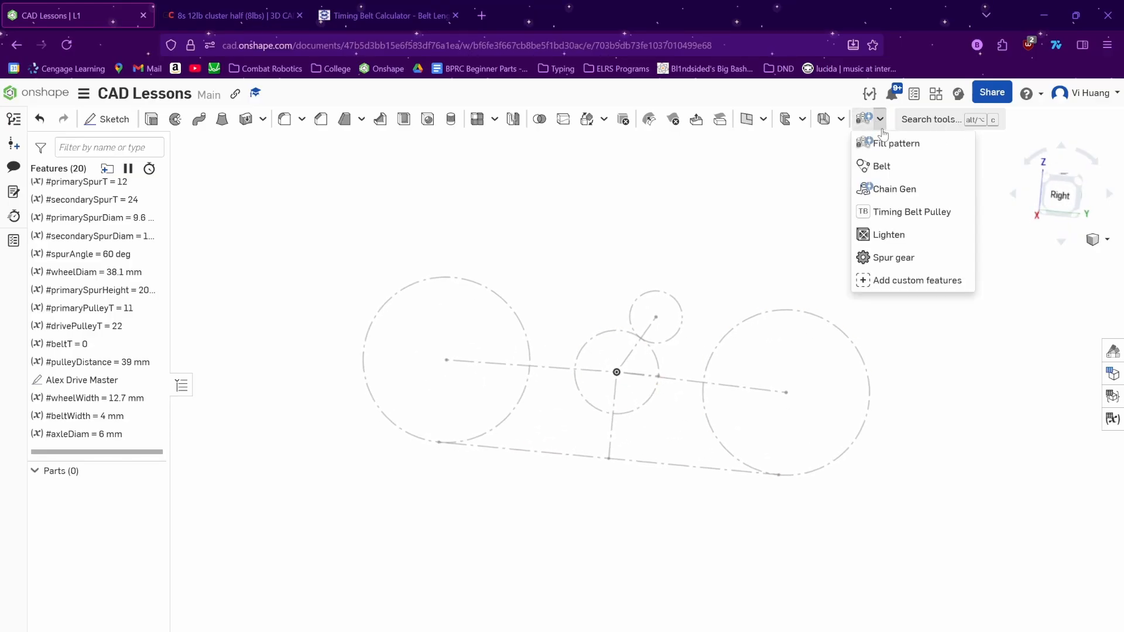
click(923, 265)
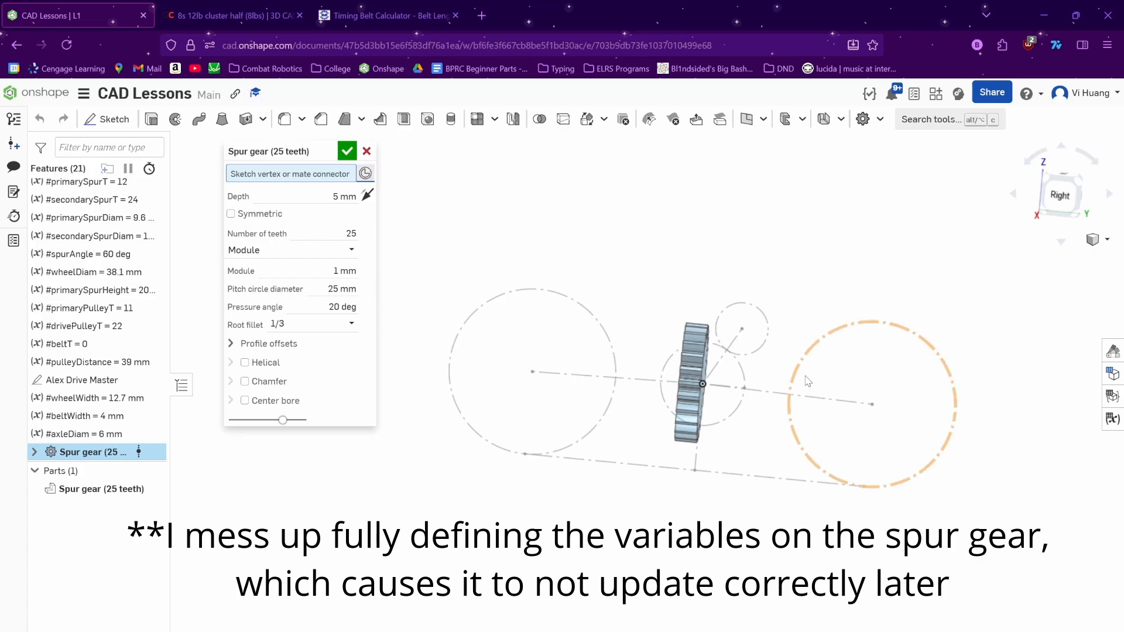
click(744, 366)
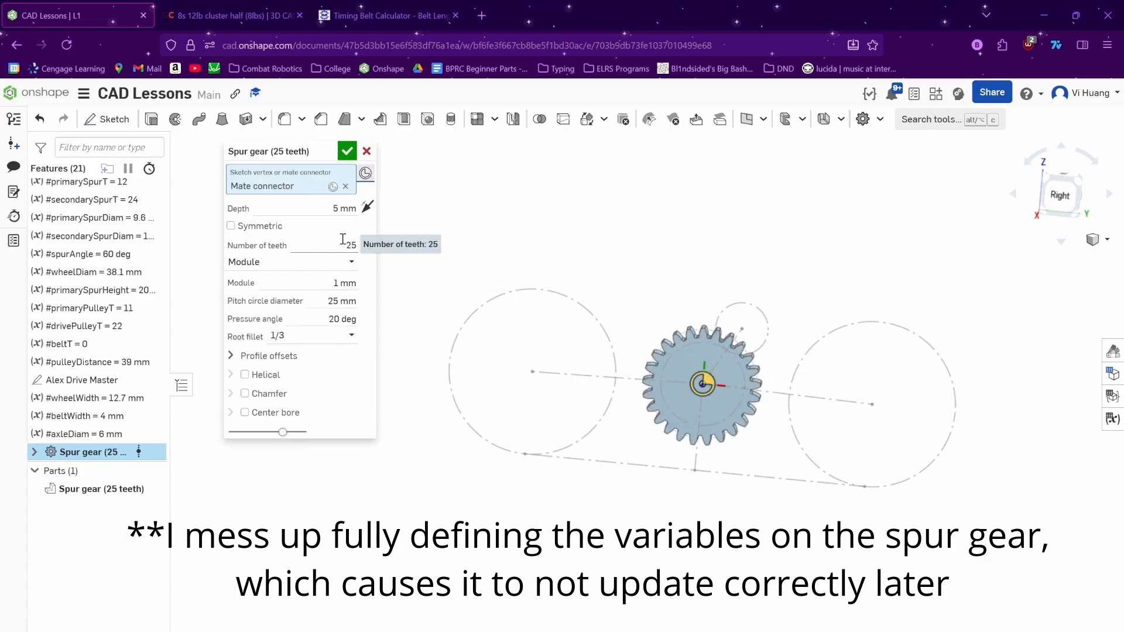
- Set the spur gear's depth to a new length variable named gearDepth with a value of 5 mm
click(338, 212)
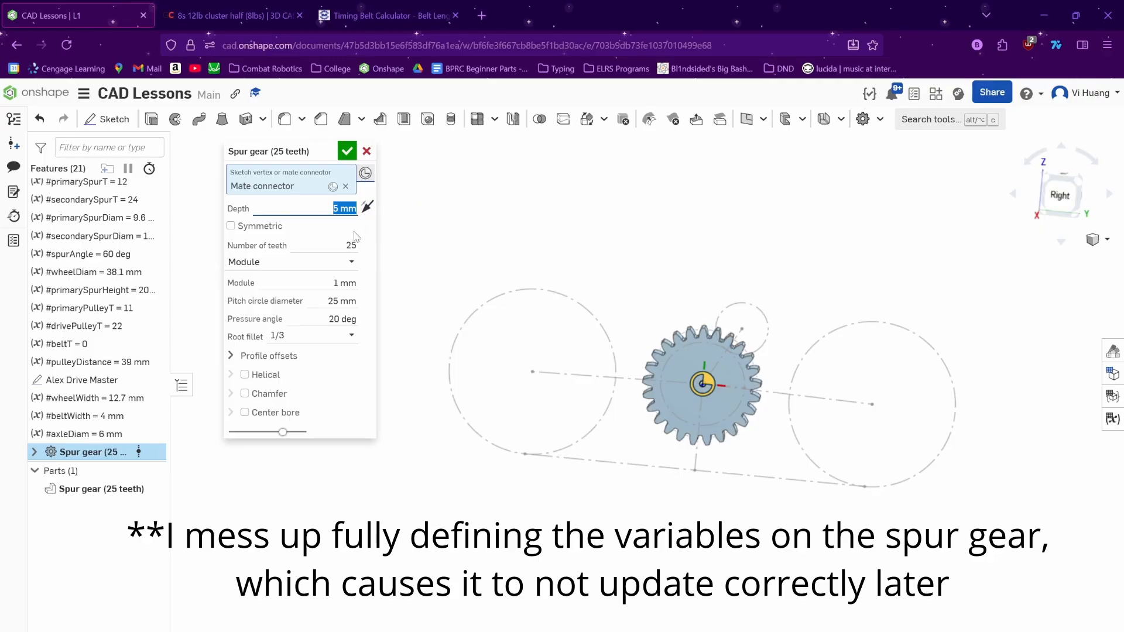
text(3)
text(#ge)
text(ar)
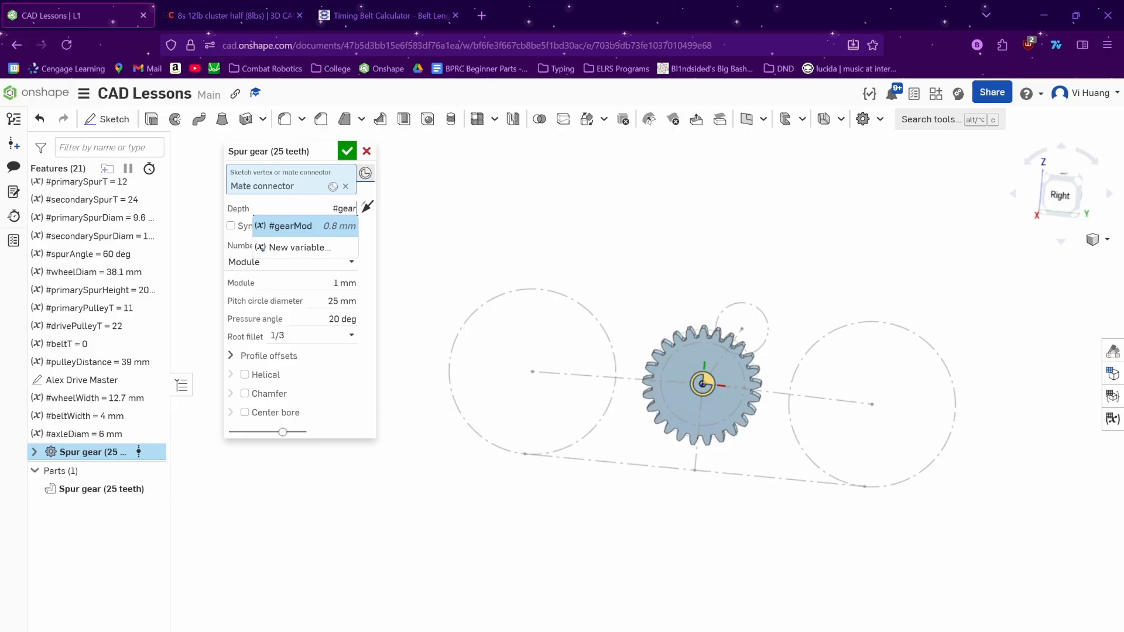
text(Depth)
key(Return)
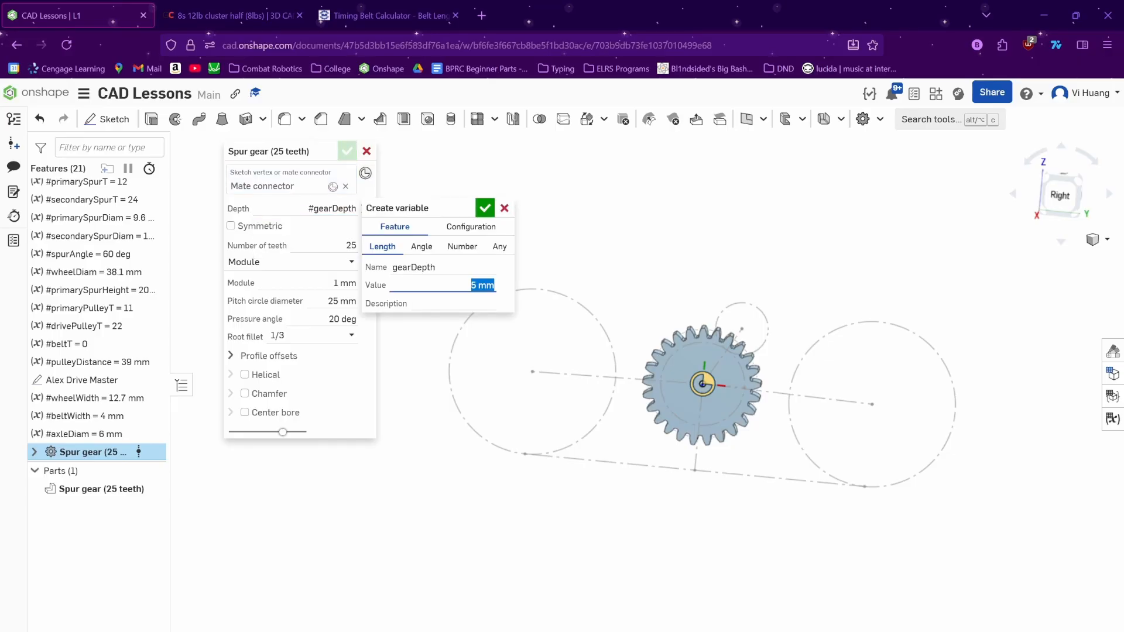
click(485, 208)
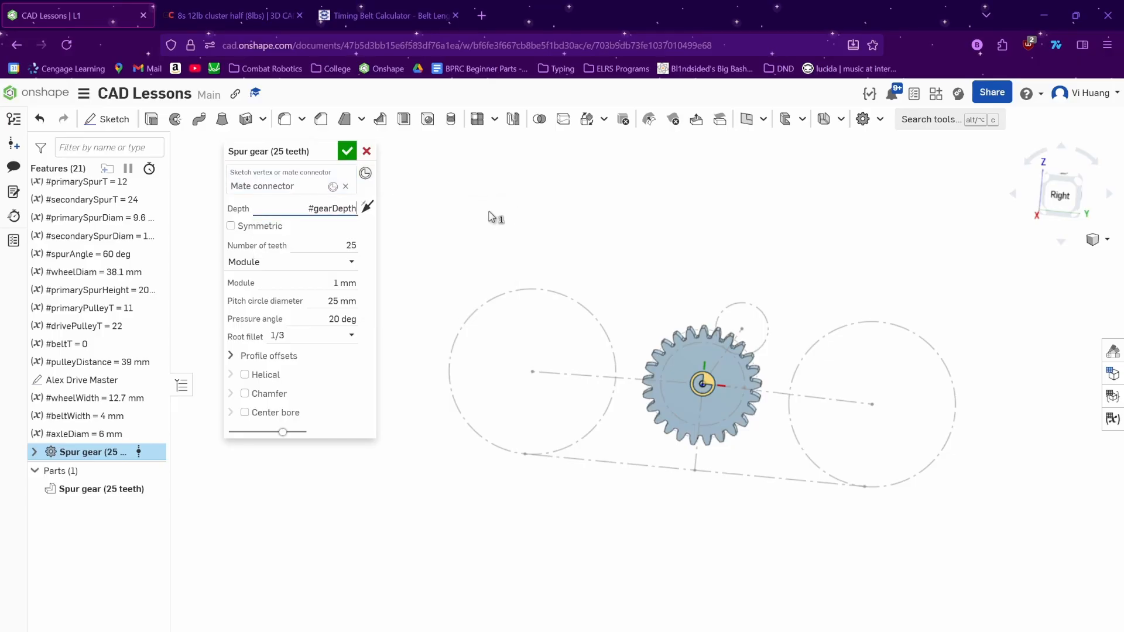
- Set the gear's number of teeth to #secondarySpurT and its module to #gearMod, and finish the gear
click(323, 248)
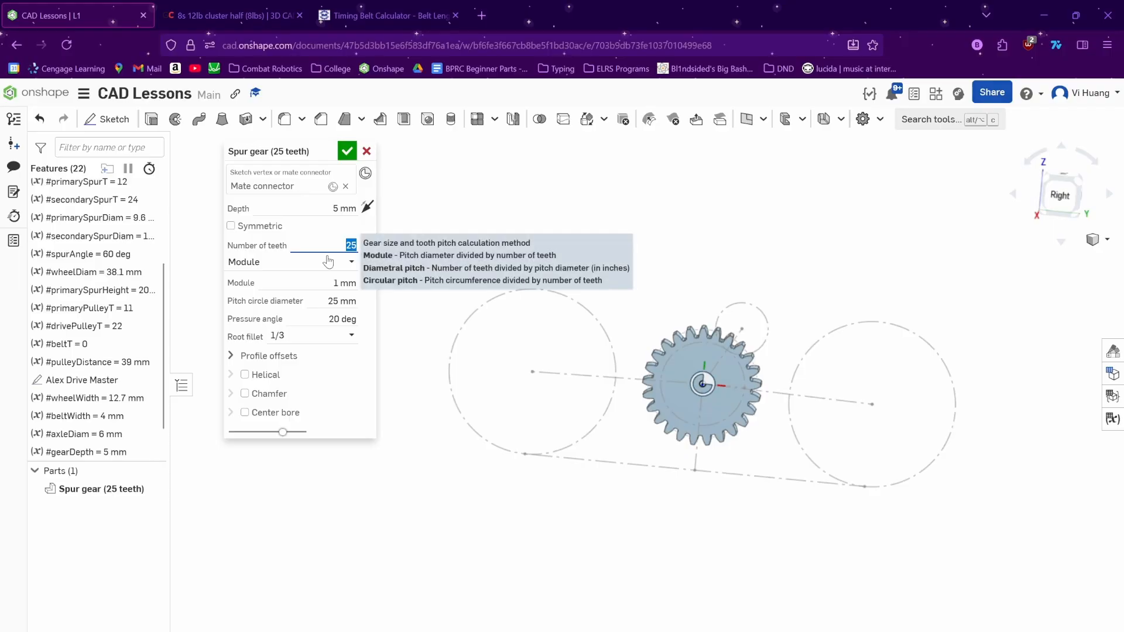
text(#sec)
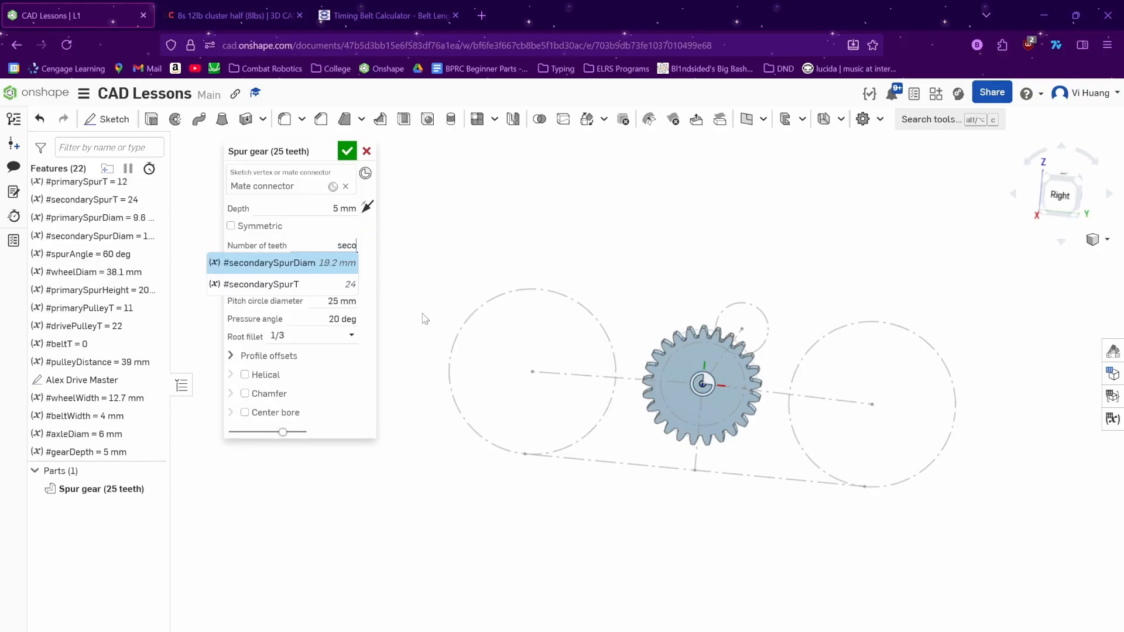
click(309, 285)
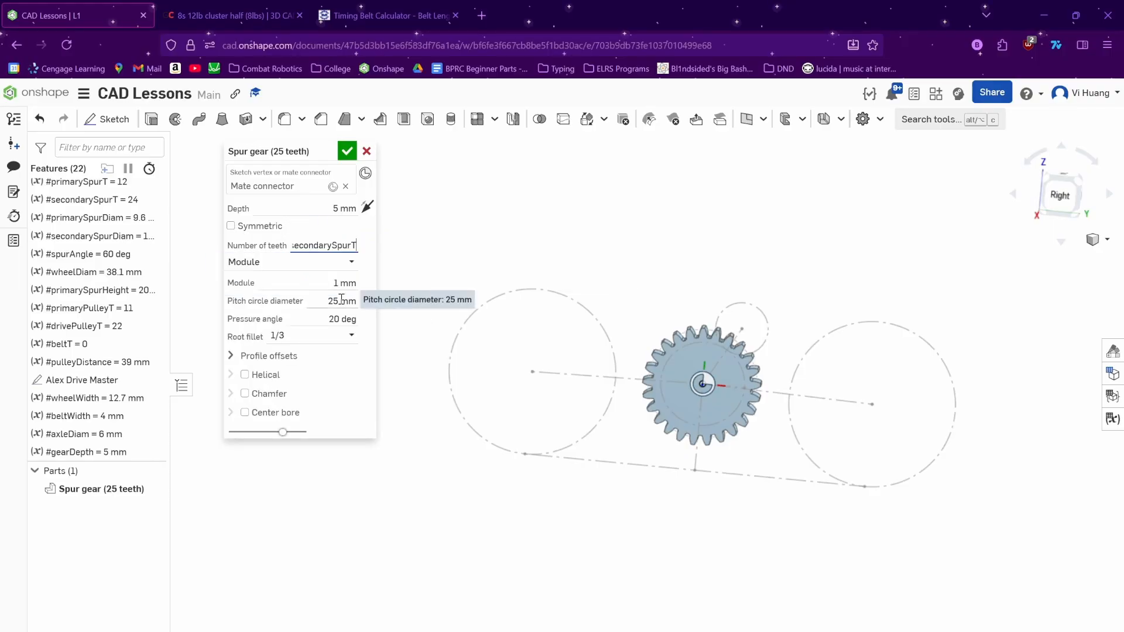
click(337, 284)
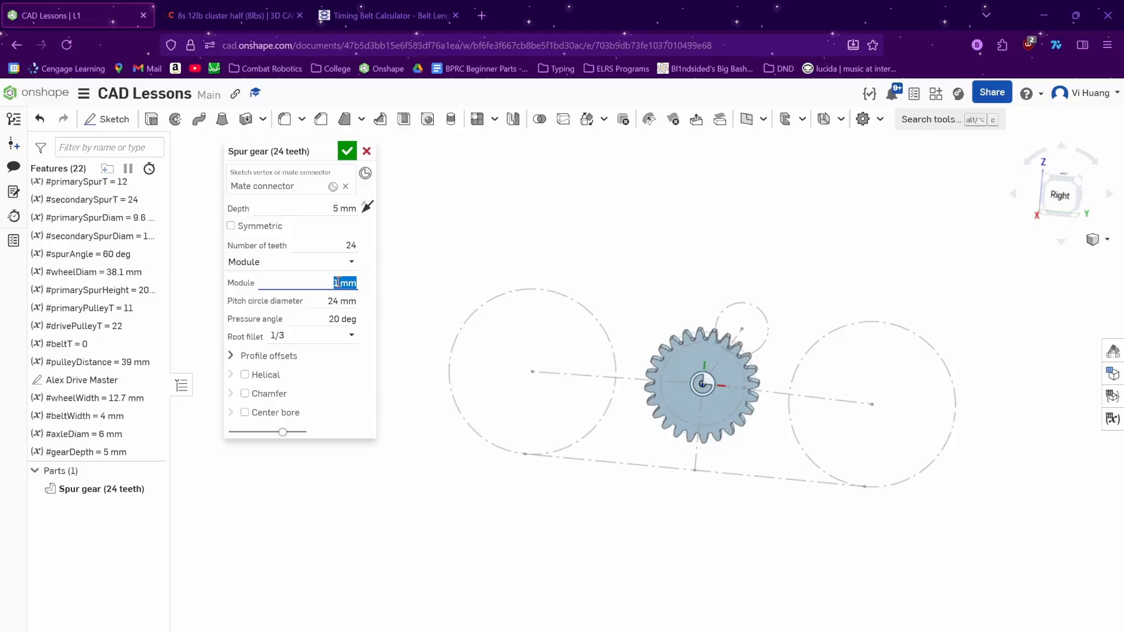
text(#ge)
click(346, 322)
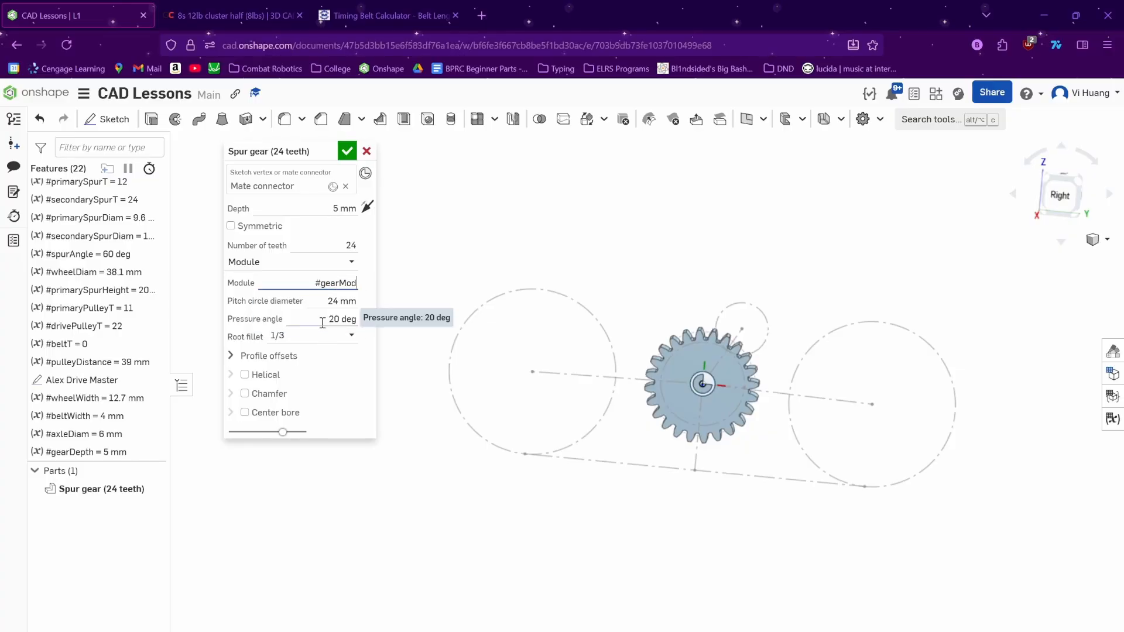
click(347, 151)
- Start a second Spur gear centred on the small upper gear circle with its depth set to #gearDepth
click(875, 120)
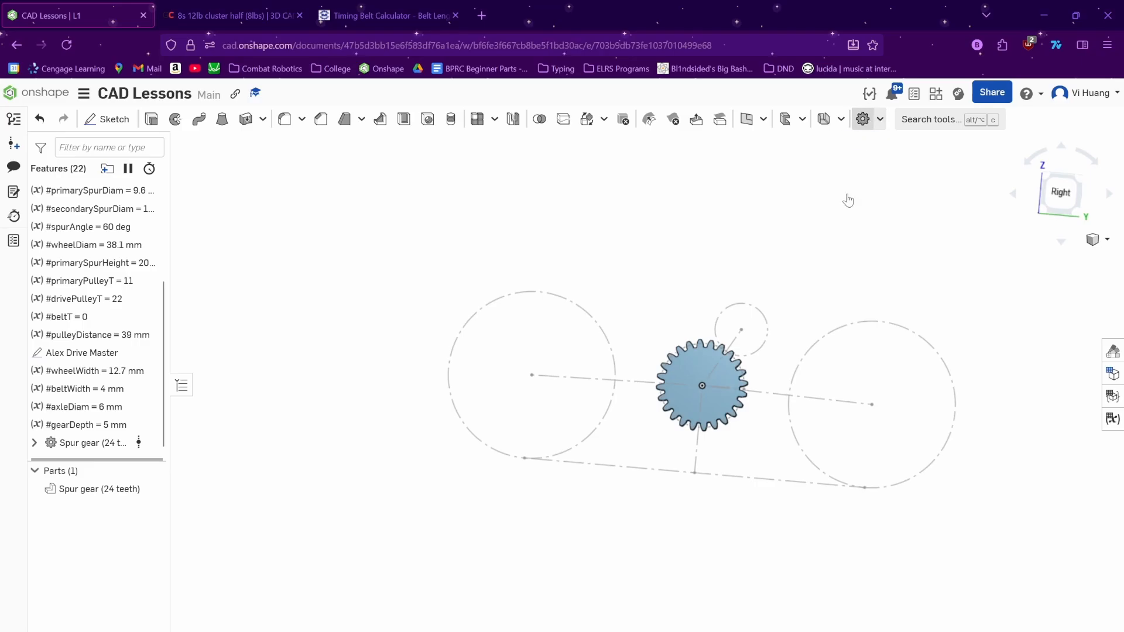
scroll(770, 354, up, 3)
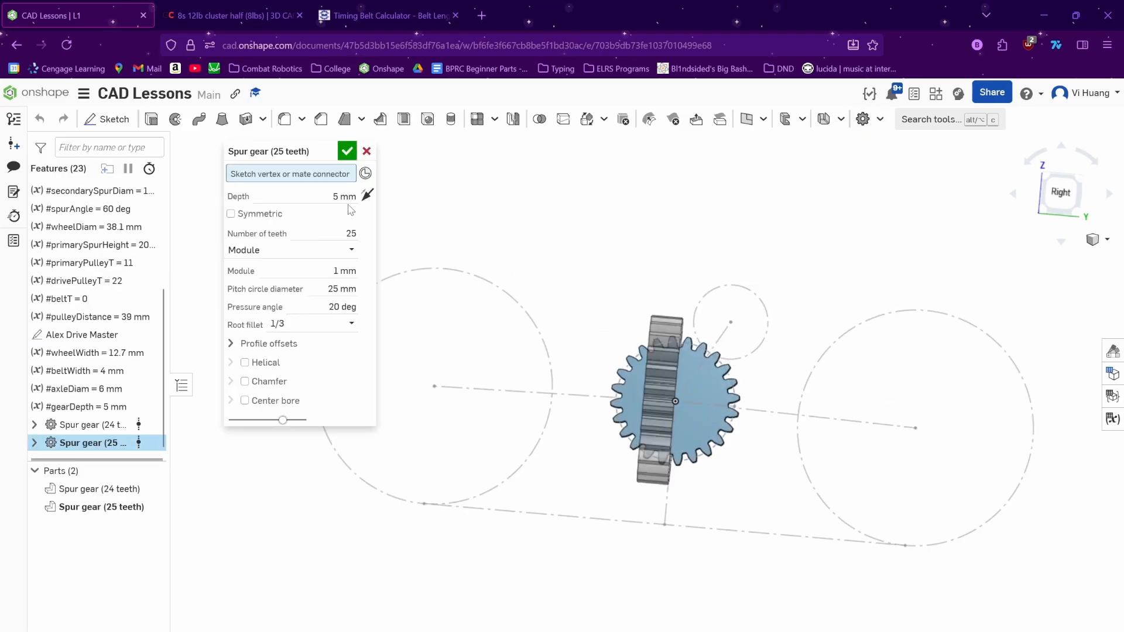
click(760, 310)
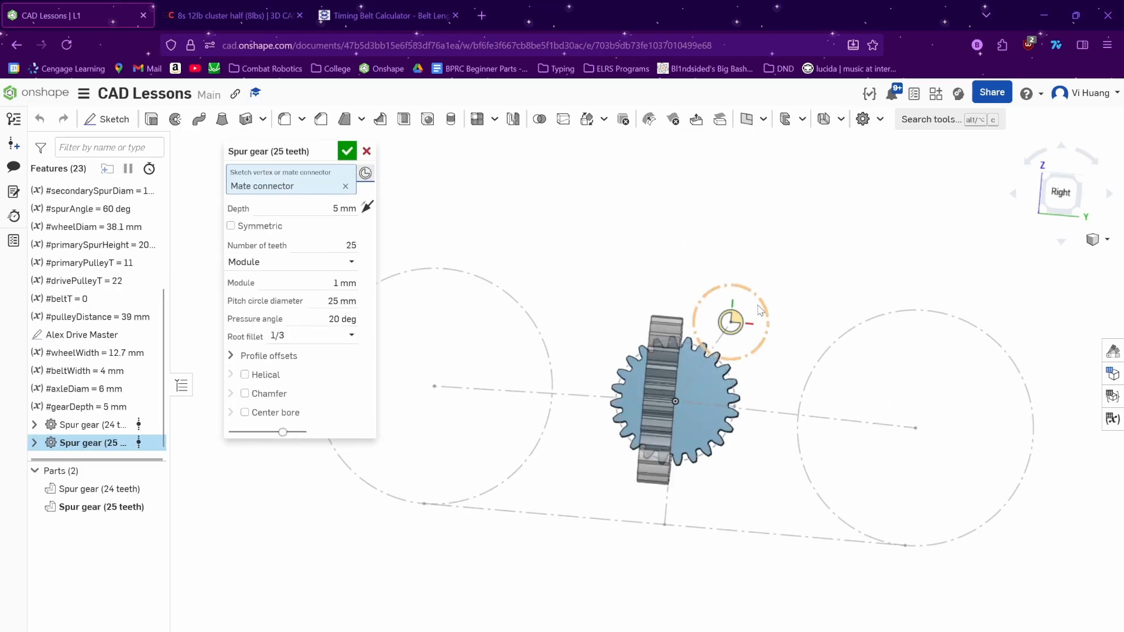
click(303, 202)
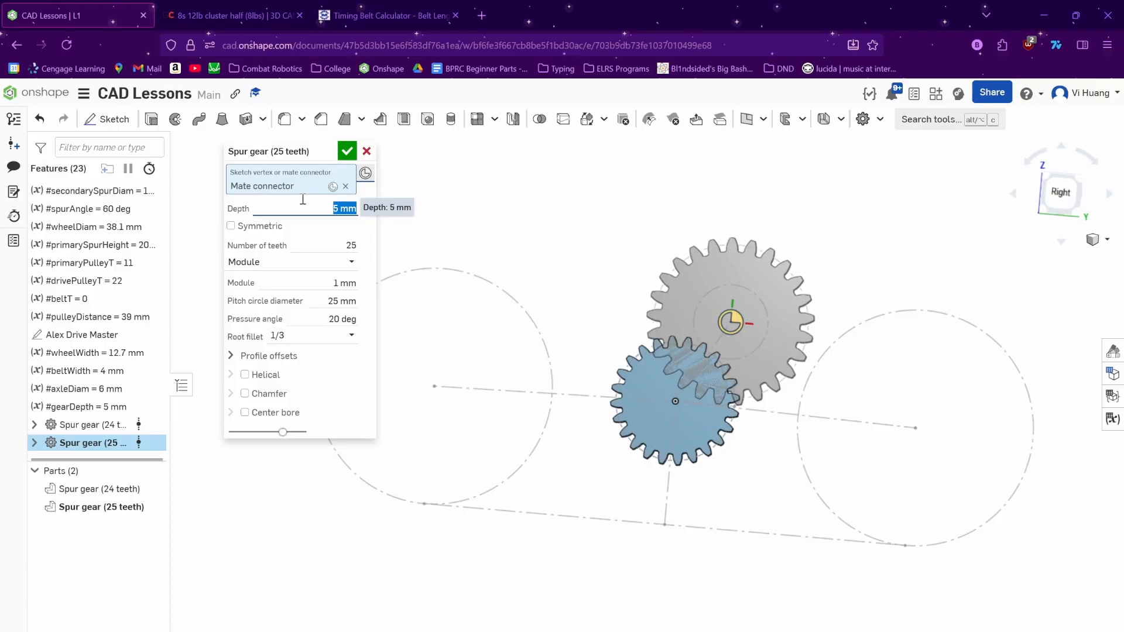
text(gea)
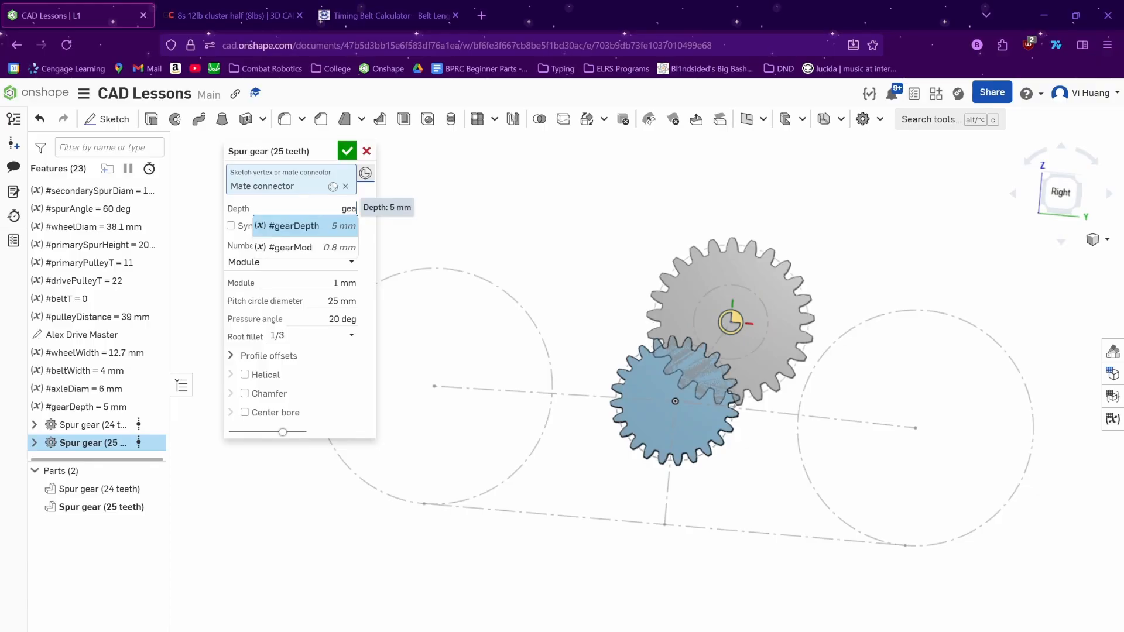
key(Return)
- Set the second gear's number of teeth to #primaryPulleyT and its module to #gearMod
click(318, 244)
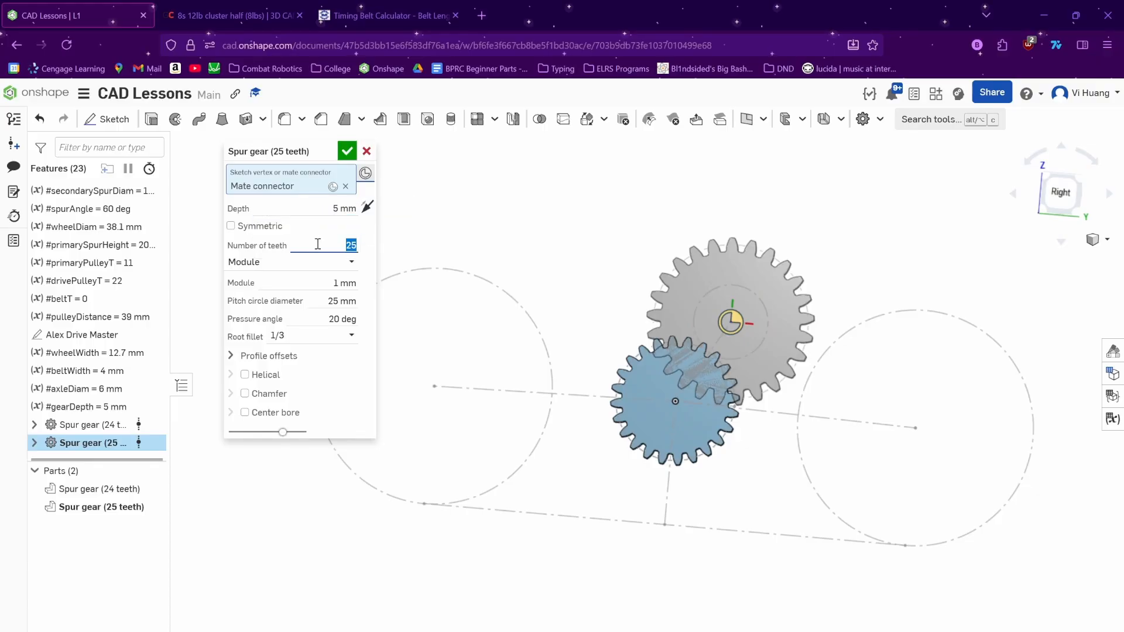
text(pri)
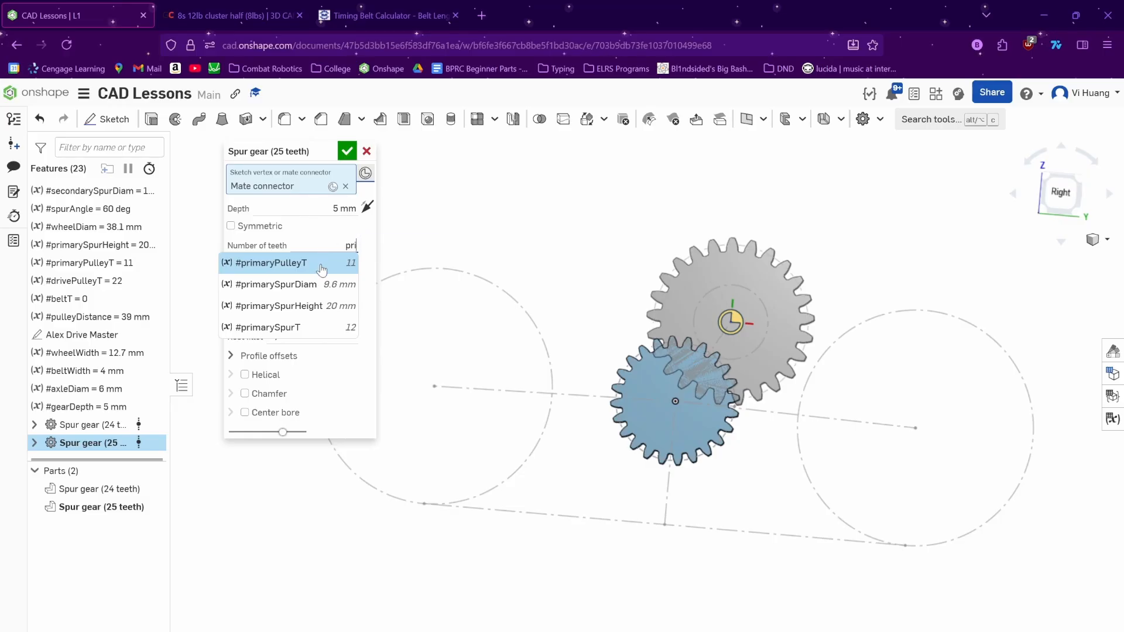
click(321, 269)
click(322, 283)
text(gea)
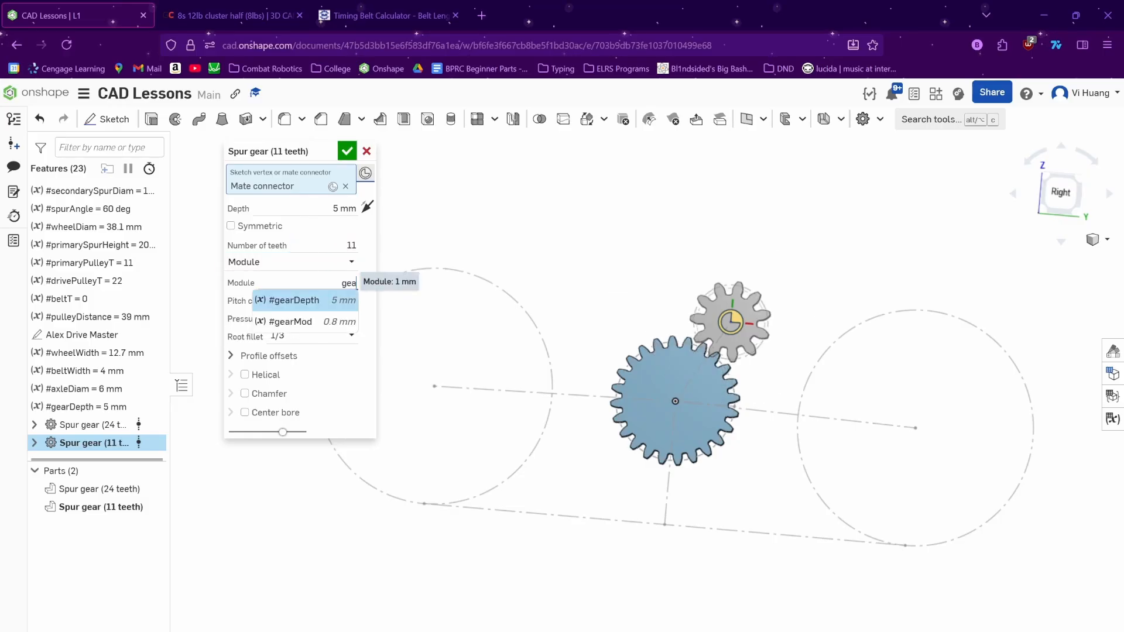
key(Down)
key(Return)
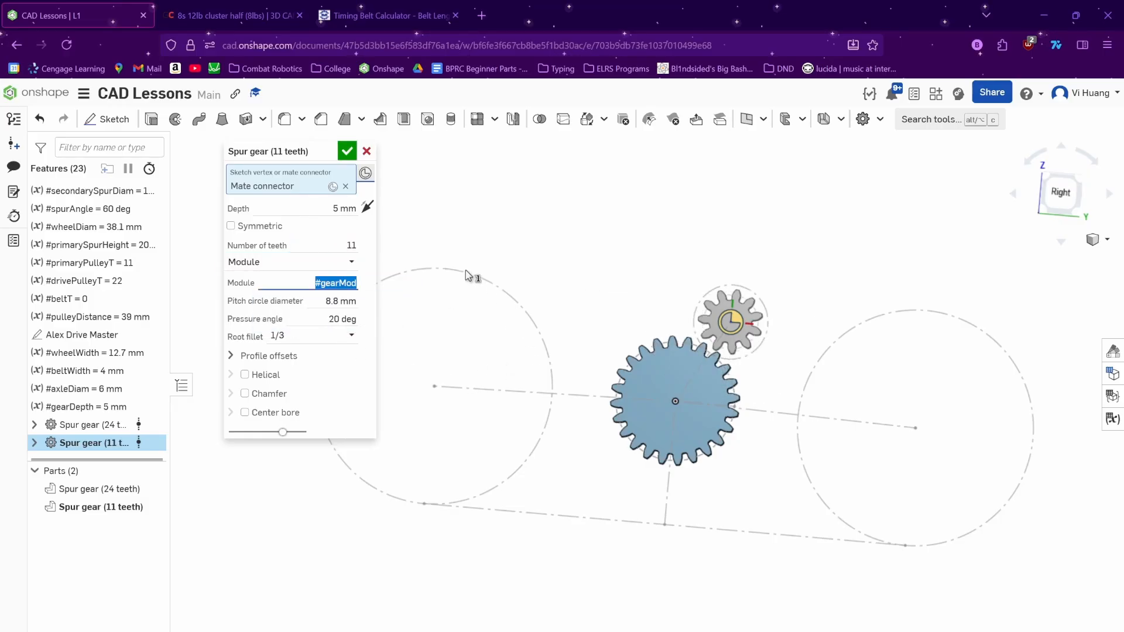
right_drag(705, 335, 588, 260)
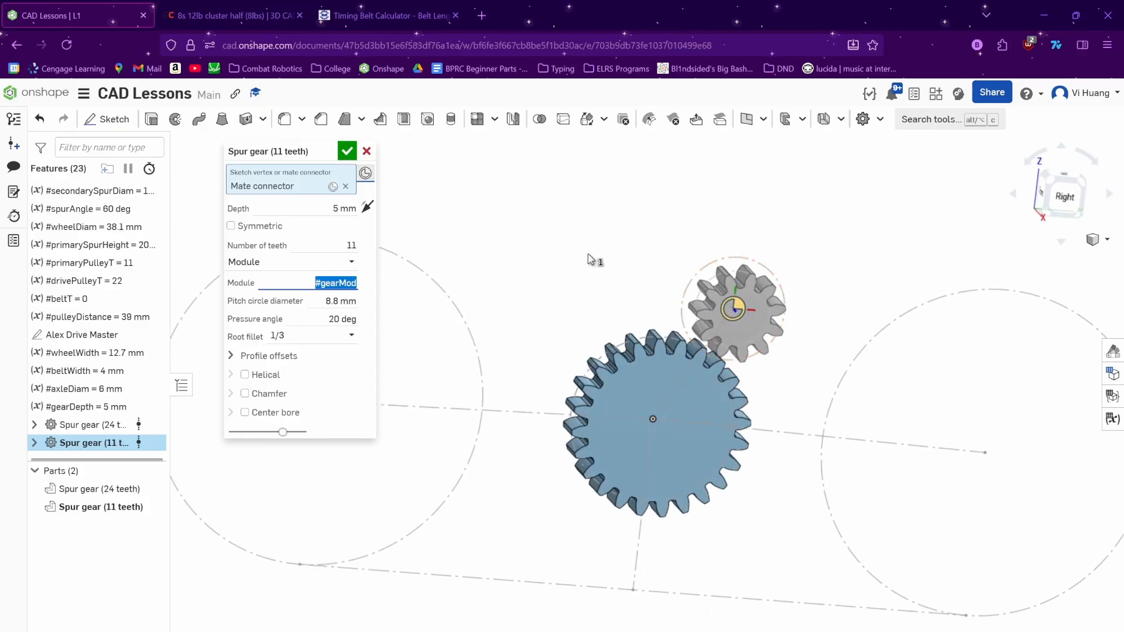
click(502, 258)
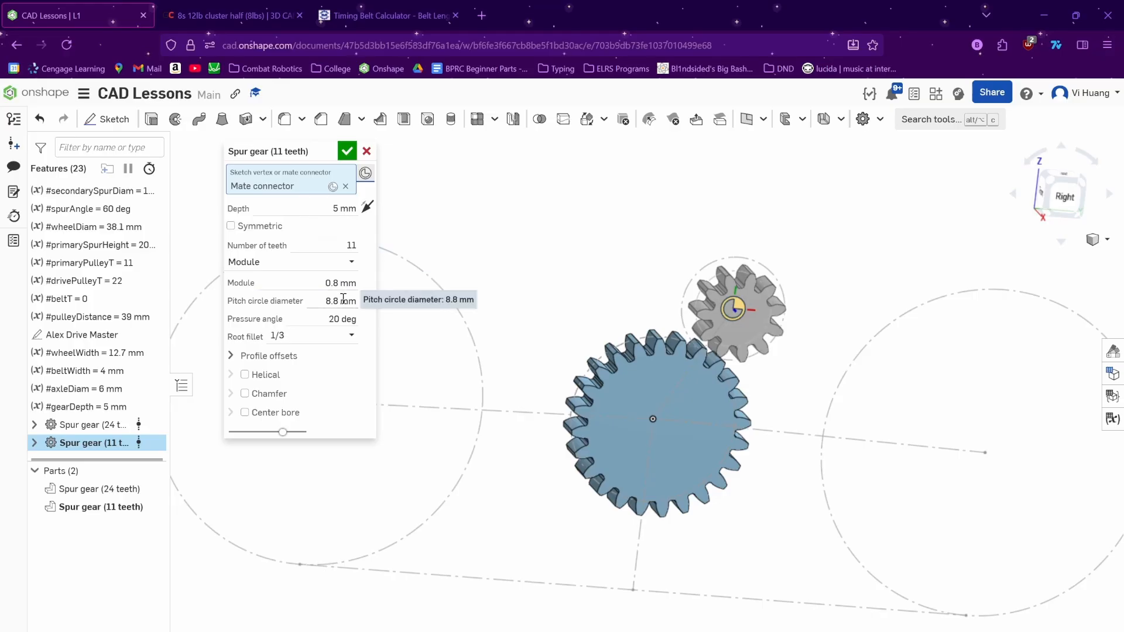
- Finish the second spur gear and check the gear circle diameters in the Alex Drive Master sketch
click(347, 151)
double_click(82, 334)
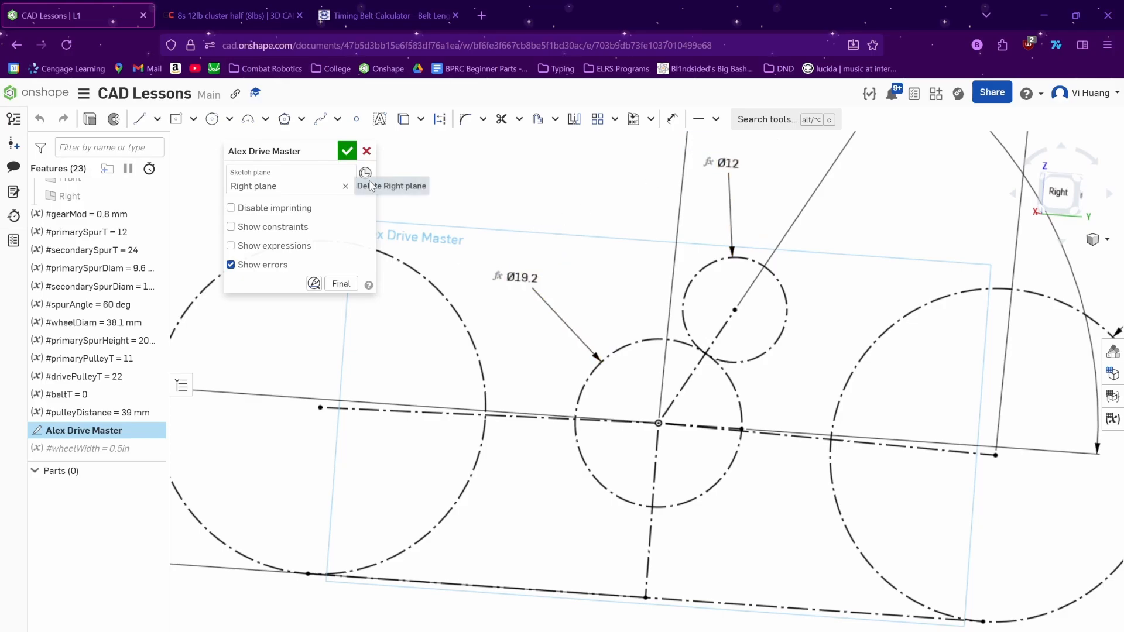
click(366, 151)
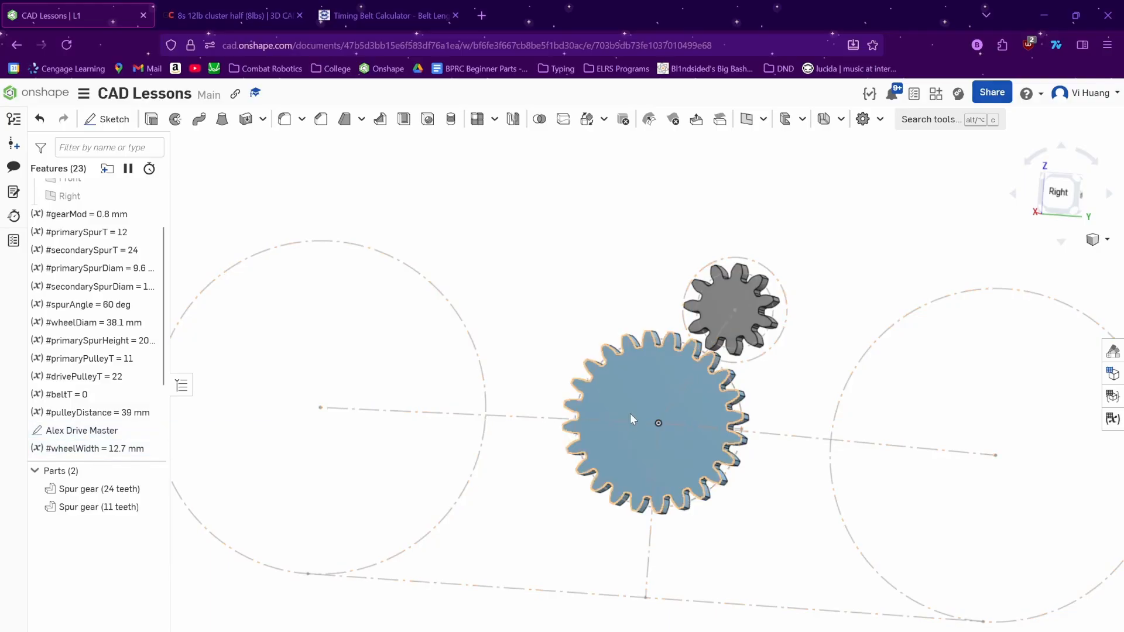
- Check the tooth-count expression of the 24-tooth spur gear
scroll(88, 394, down, 3)
click(101, 418)
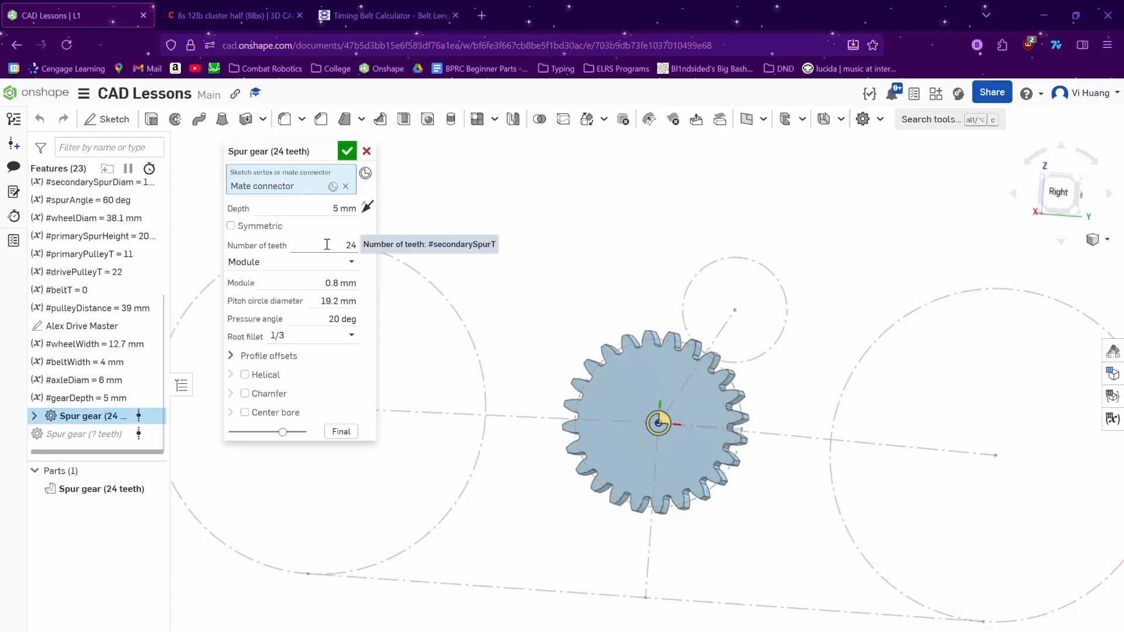
click(327, 245)
mouse_move(339, 281)
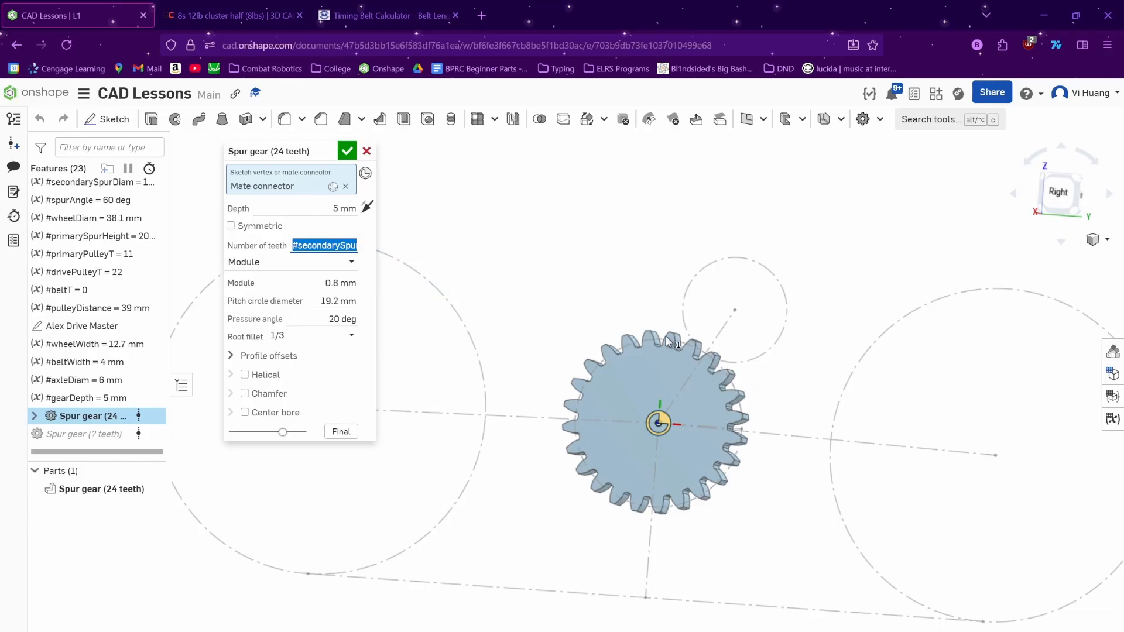
key(Return)
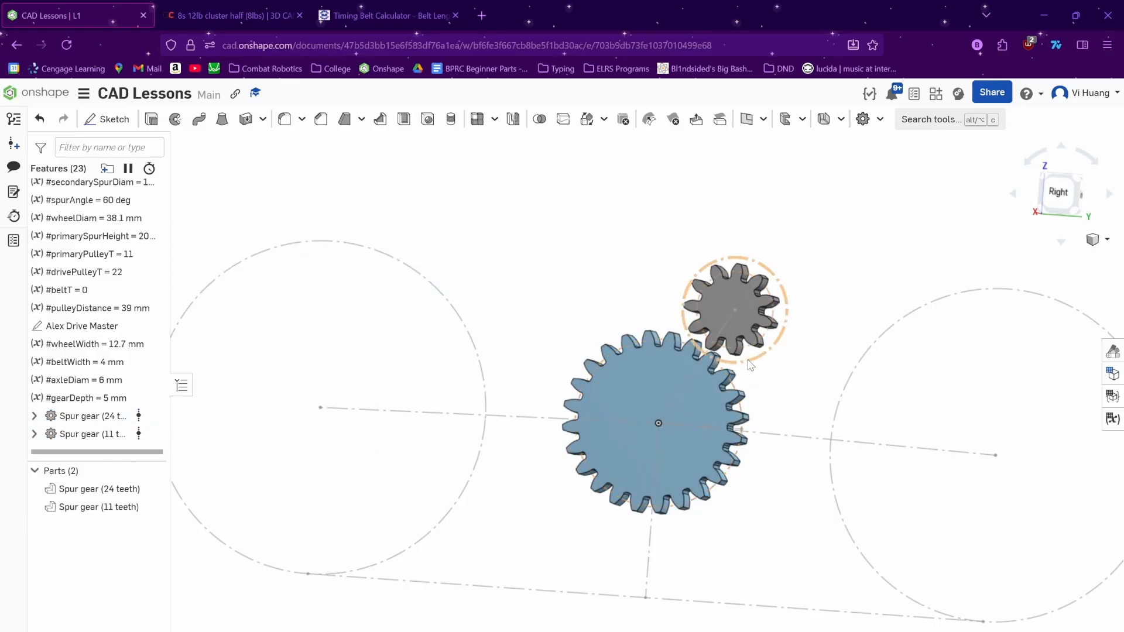
- Set the small upper gear circle's diameter in the Alex Drive Master sketch to (#primarySpurT*#gearMod) and finish the sketch
click(82, 328)
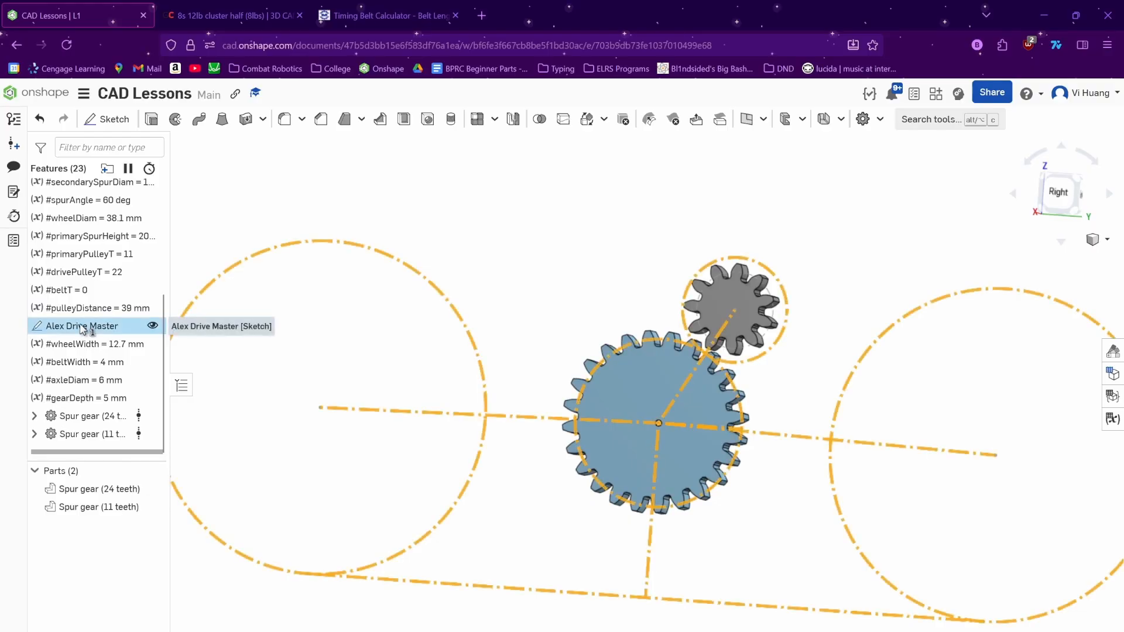
double_click(82, 327)
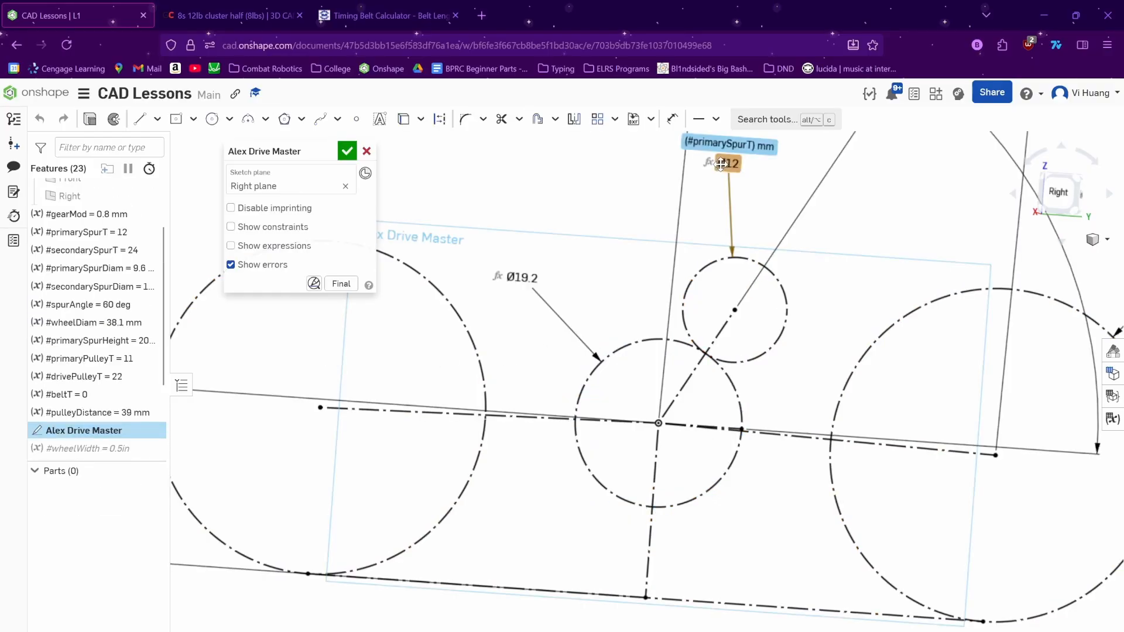
double_click(721, 165)
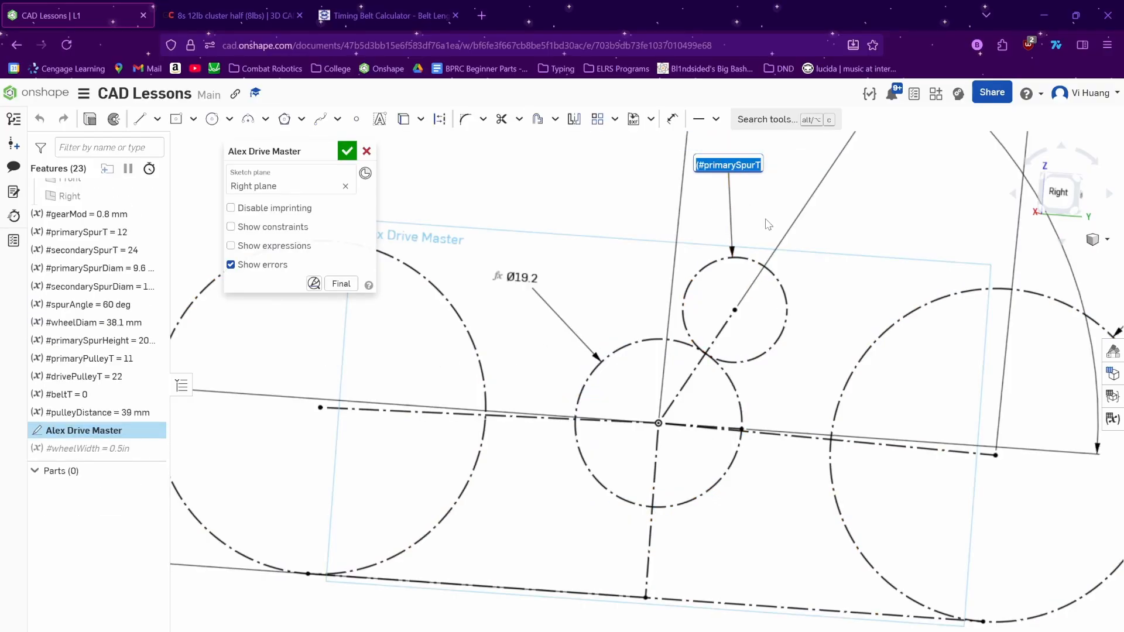
key(End)
key(Left)
key(Left)
key(Left)
key(Left)
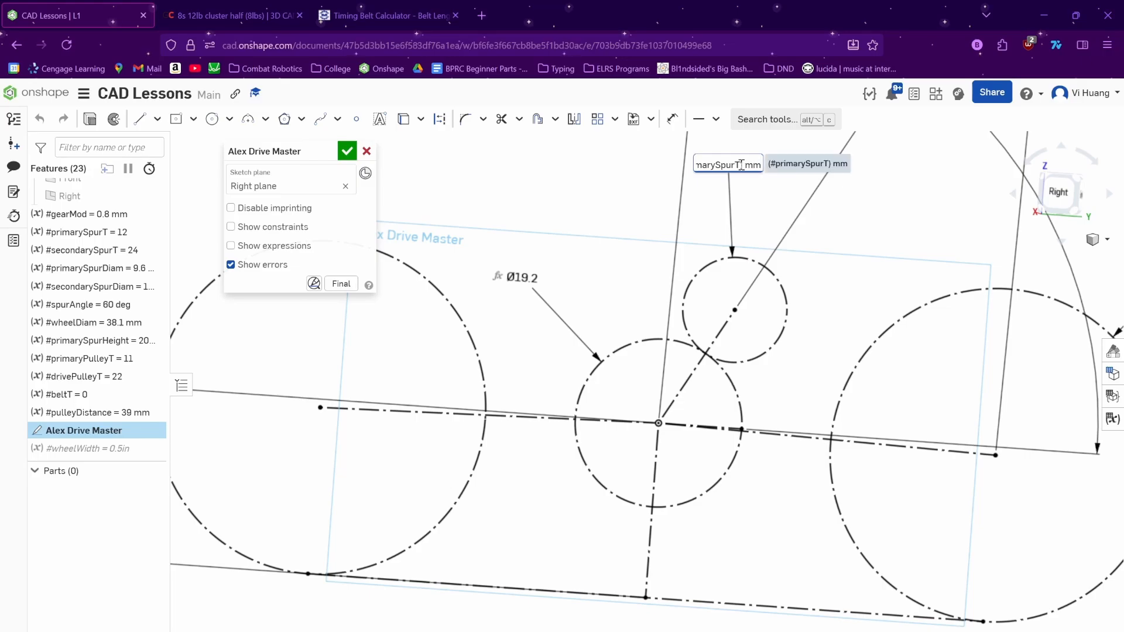
text(*)
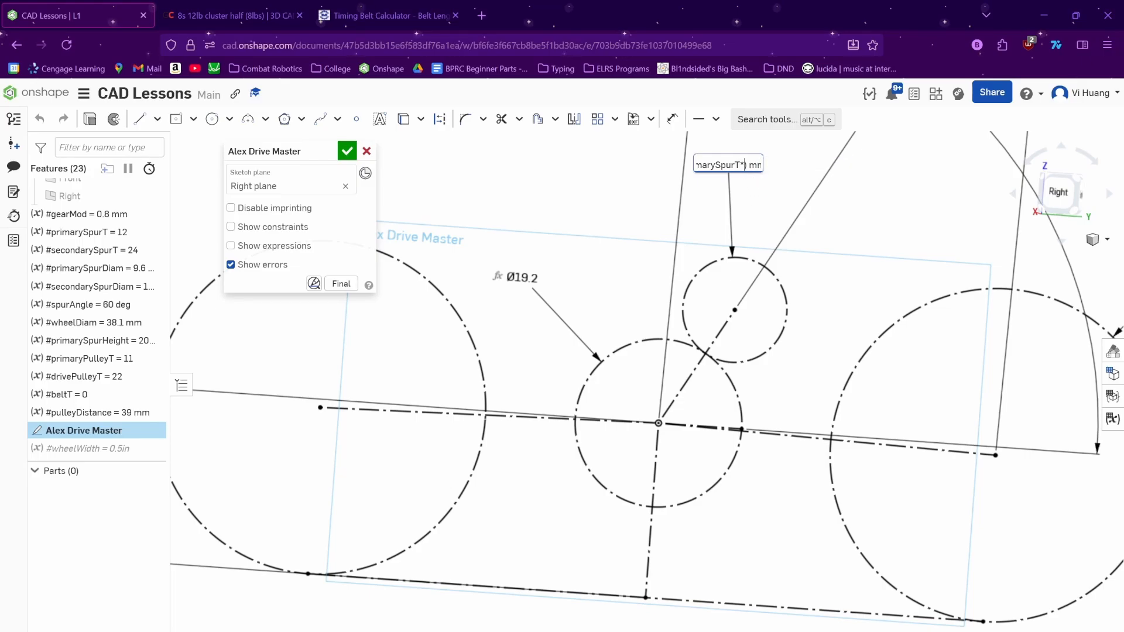
text(ge)
key(Return)
key(ctrl+a)
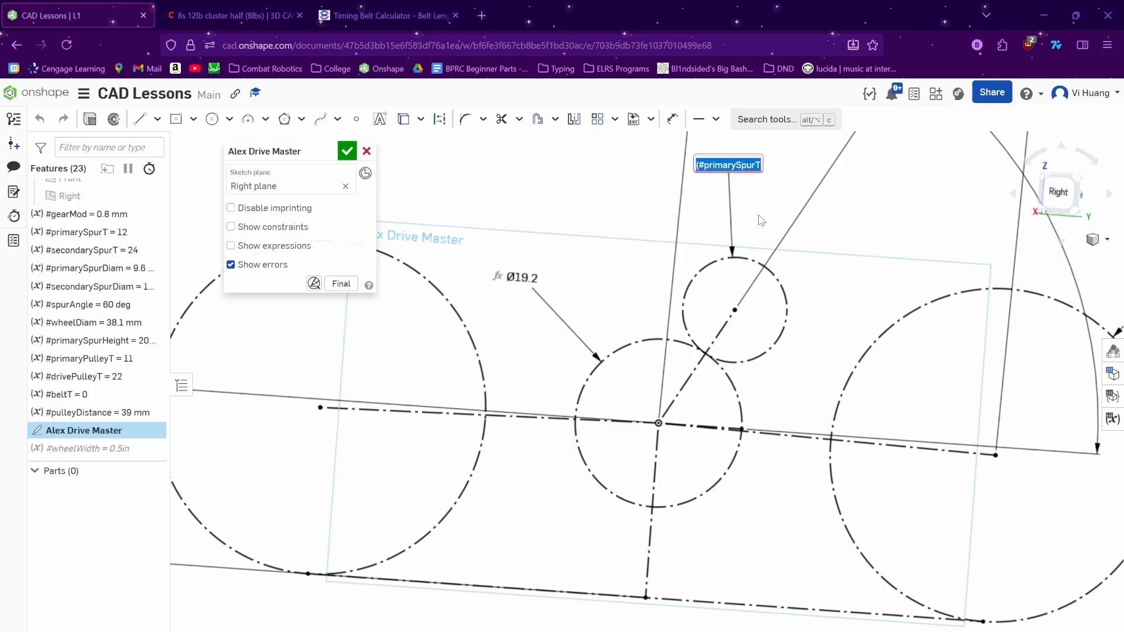
key(End)
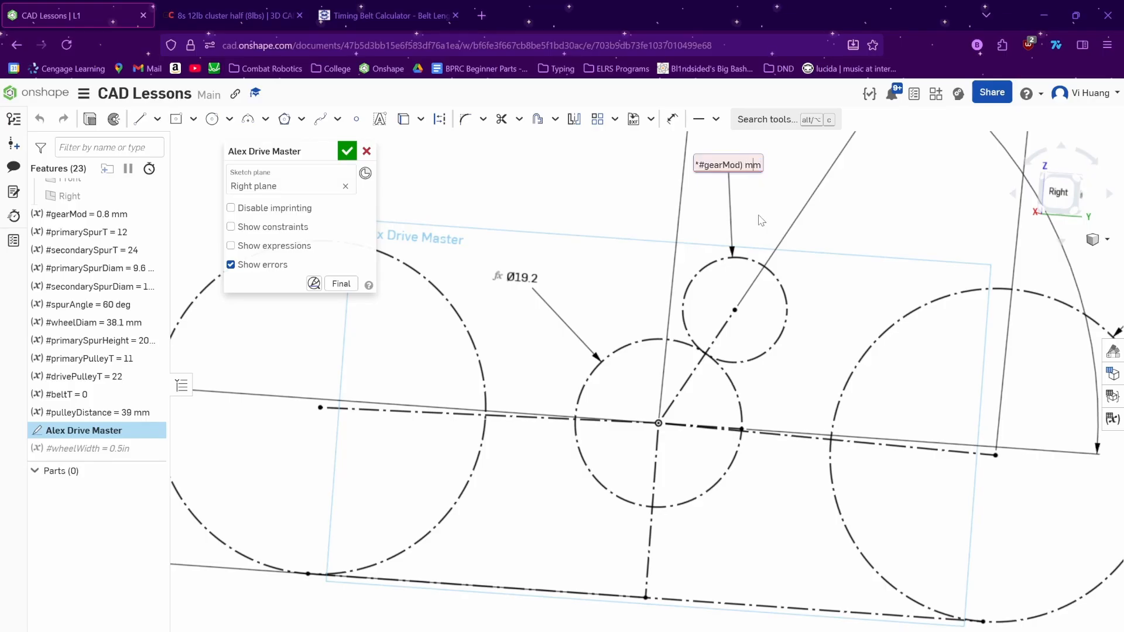
key(Return)
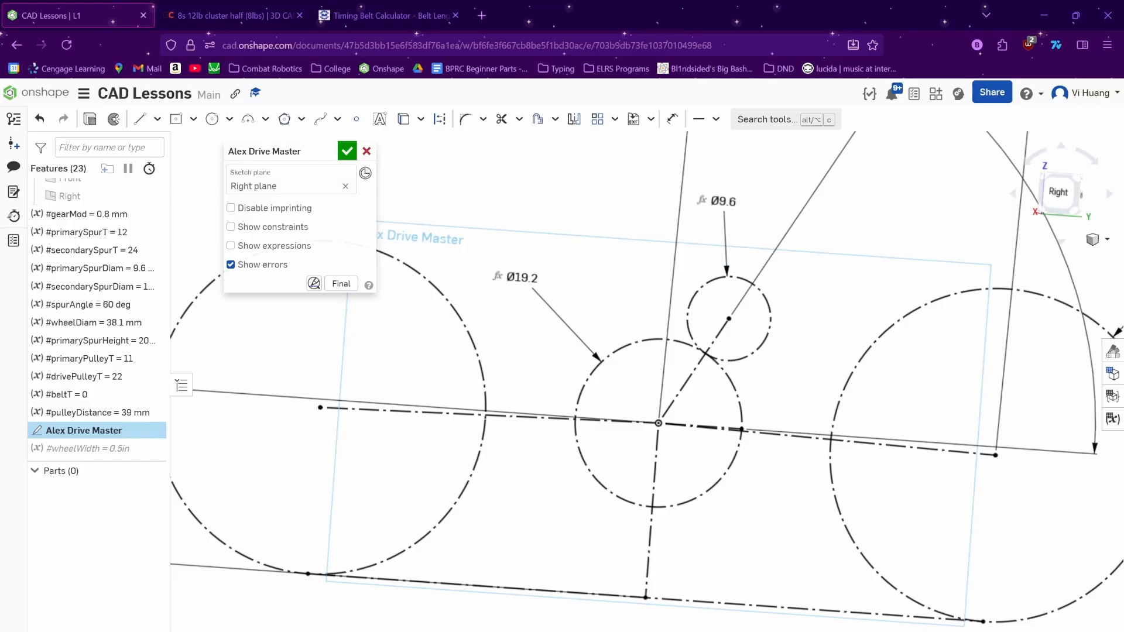
click(347, 151)
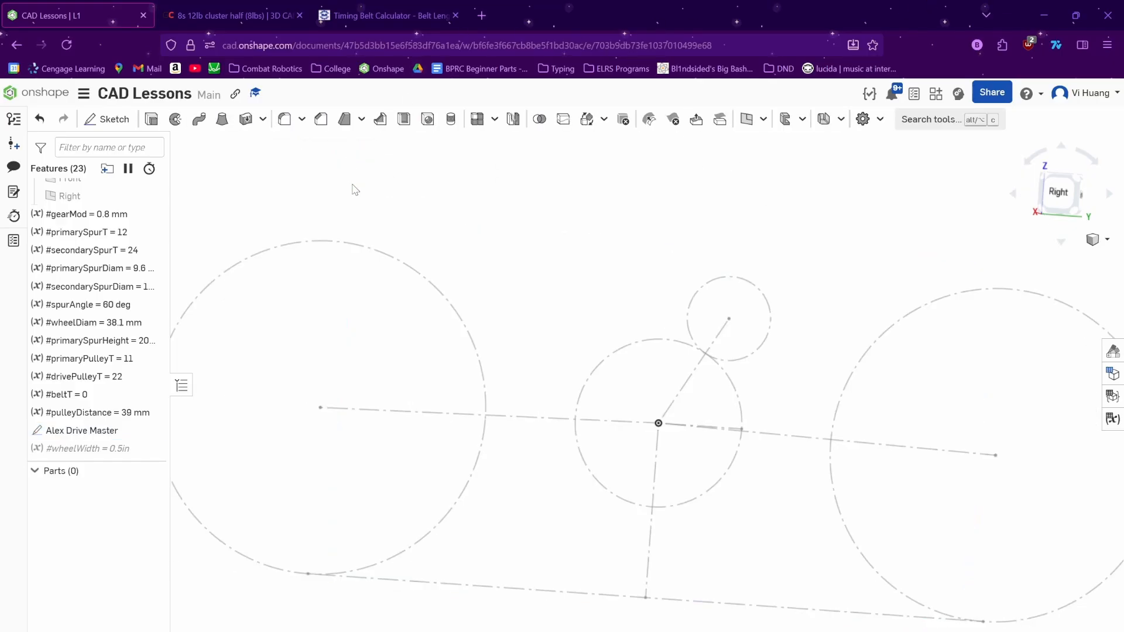
- Hide the reference geometry of both spur gear features
scroll(717, 336, up, 4)
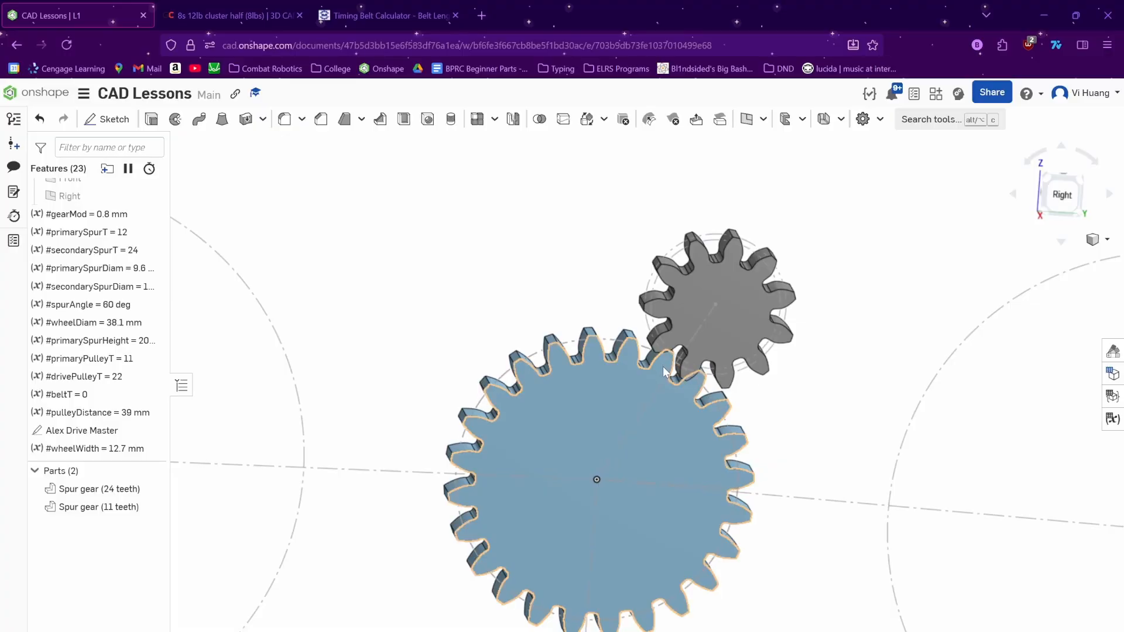
scroll(663, 367, down, 2)
mouse_move(656, 339)
right_down()
mouse_move(669, 349)
mouse_move(634, 343)
right_up()
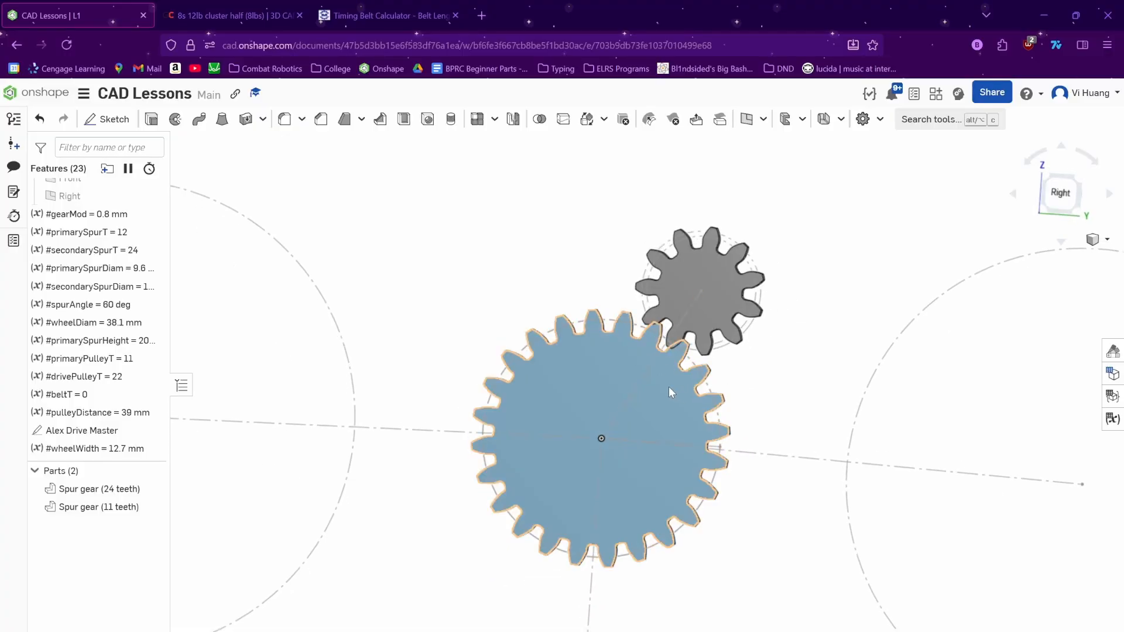
right_drag(655, 381, 762, 359)
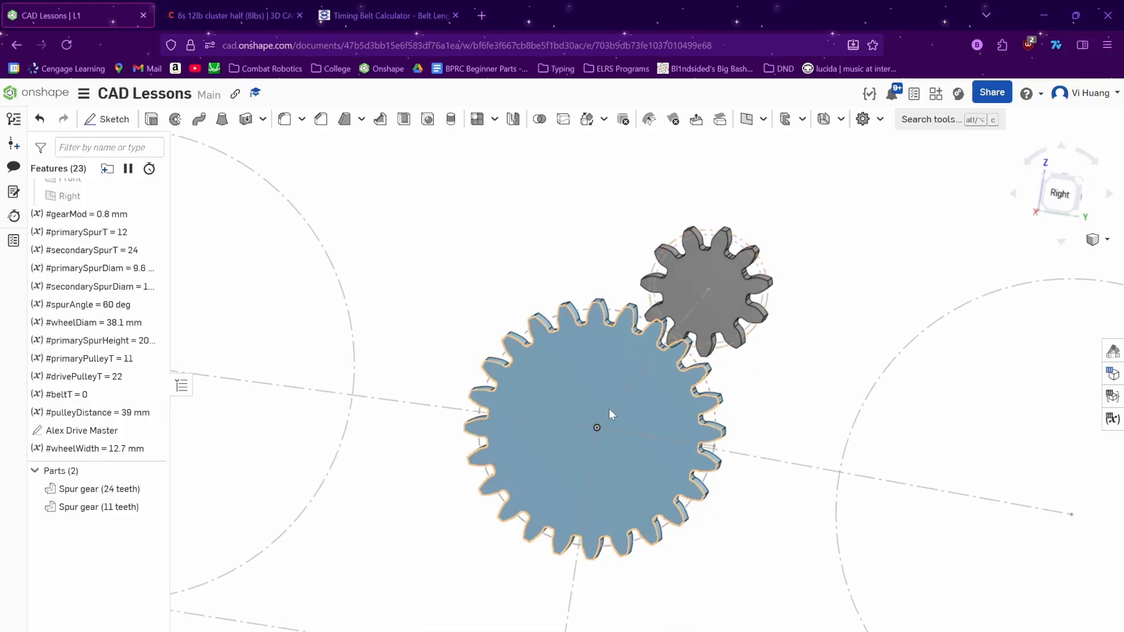
scroll(157, 422, down, 3)
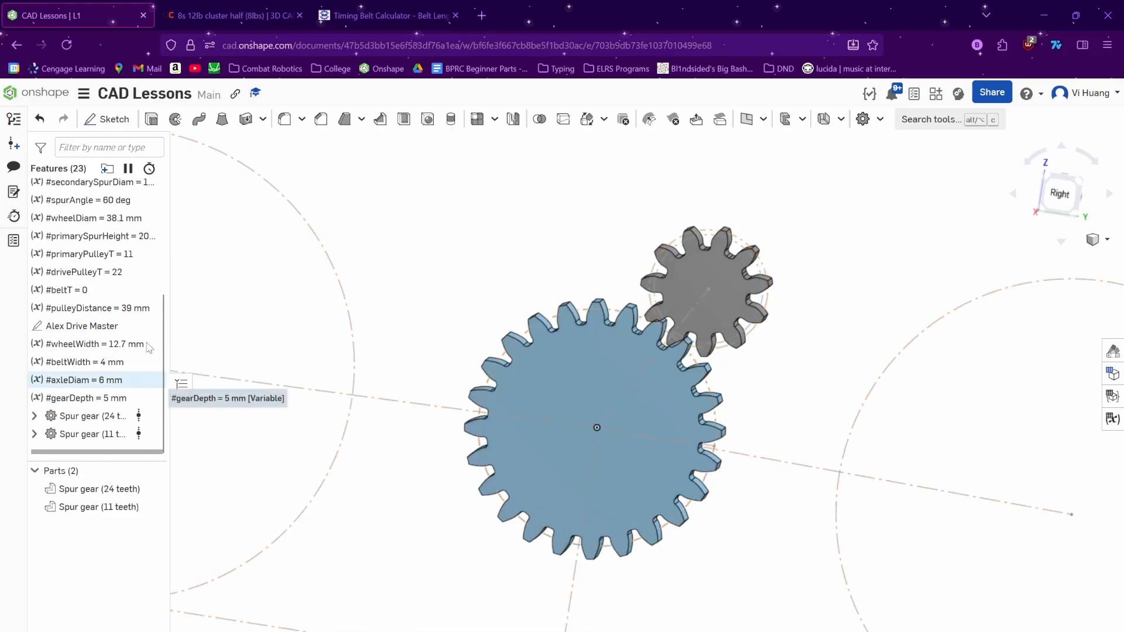
click(153, 416)
click(153, 434)
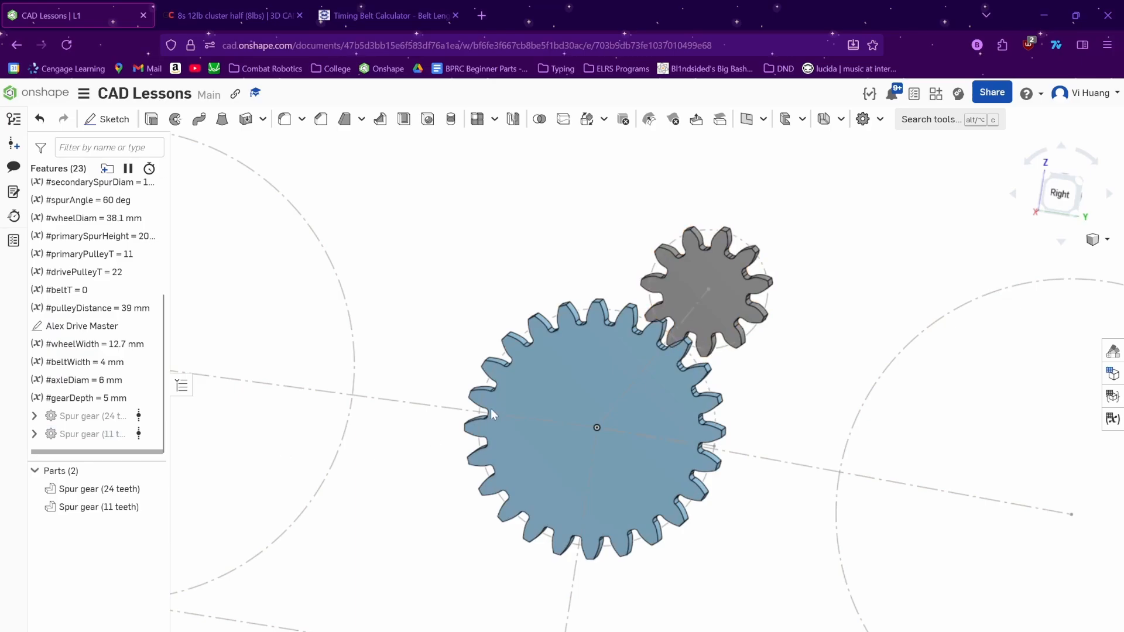
- Add a center bore with diameter #axleDiam to the 24-tooth spur gear
right_drag(490, 409, 543, 406)
scroll(547, 387, down, 3)
click(66, 422)
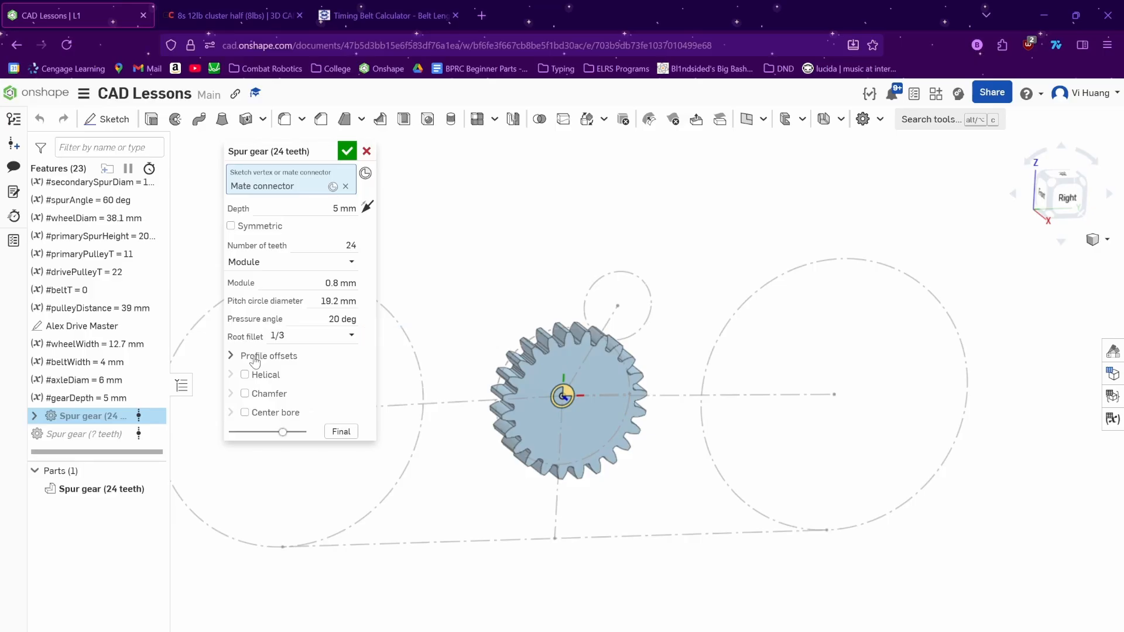
click(260, 412)
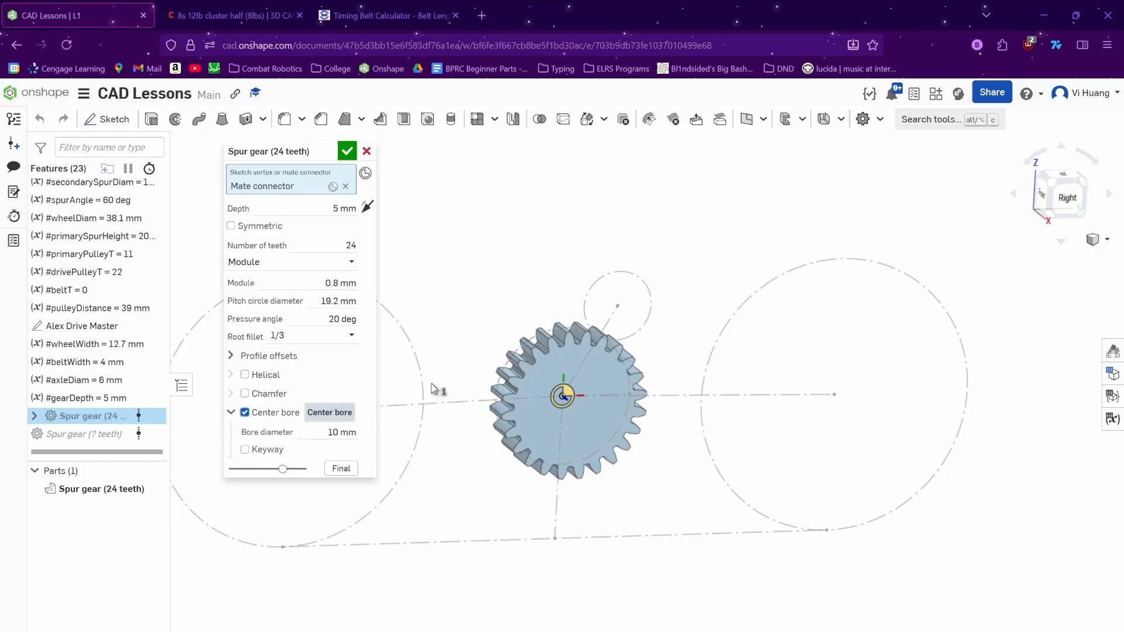
click(342, 432)
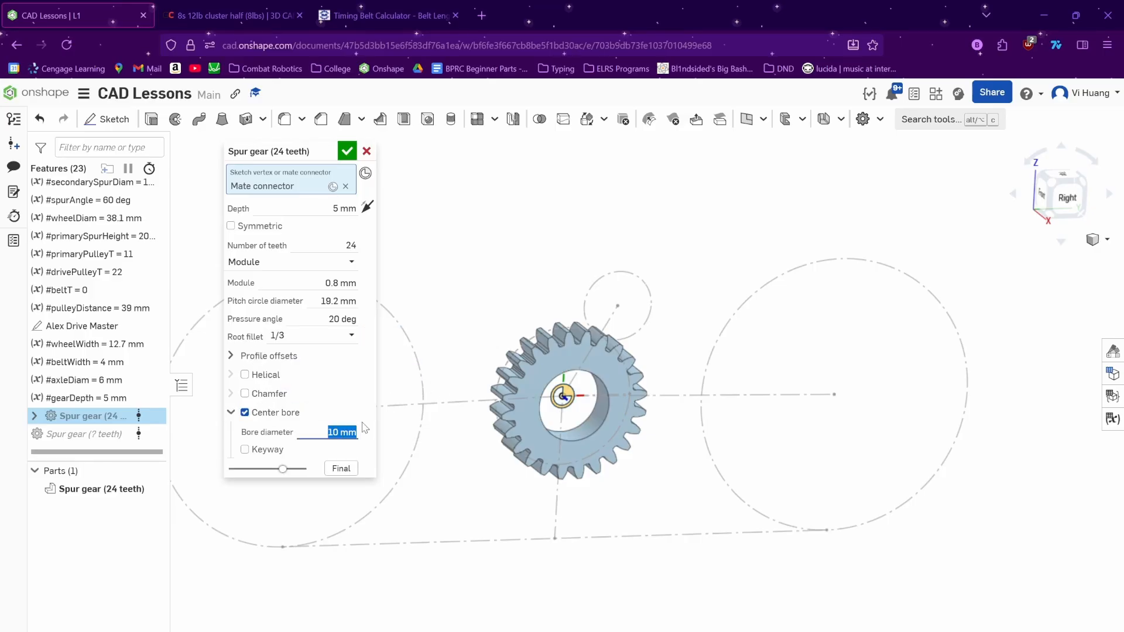
text(#ax)
key(Return)
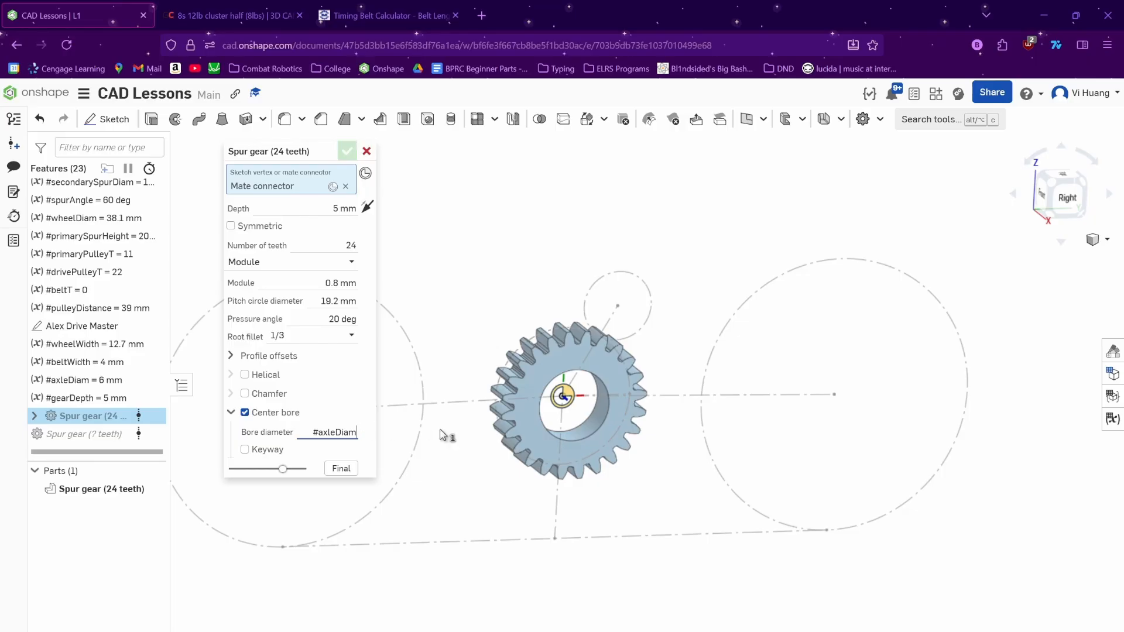
click(347, 151)
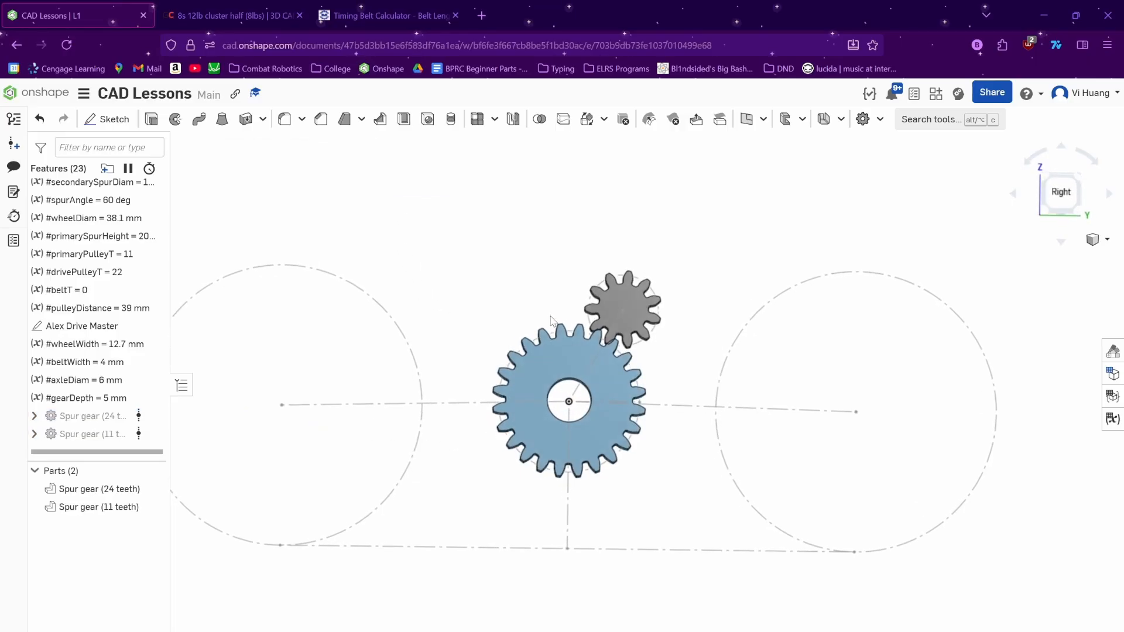
scroll(603, 308, up, 2)
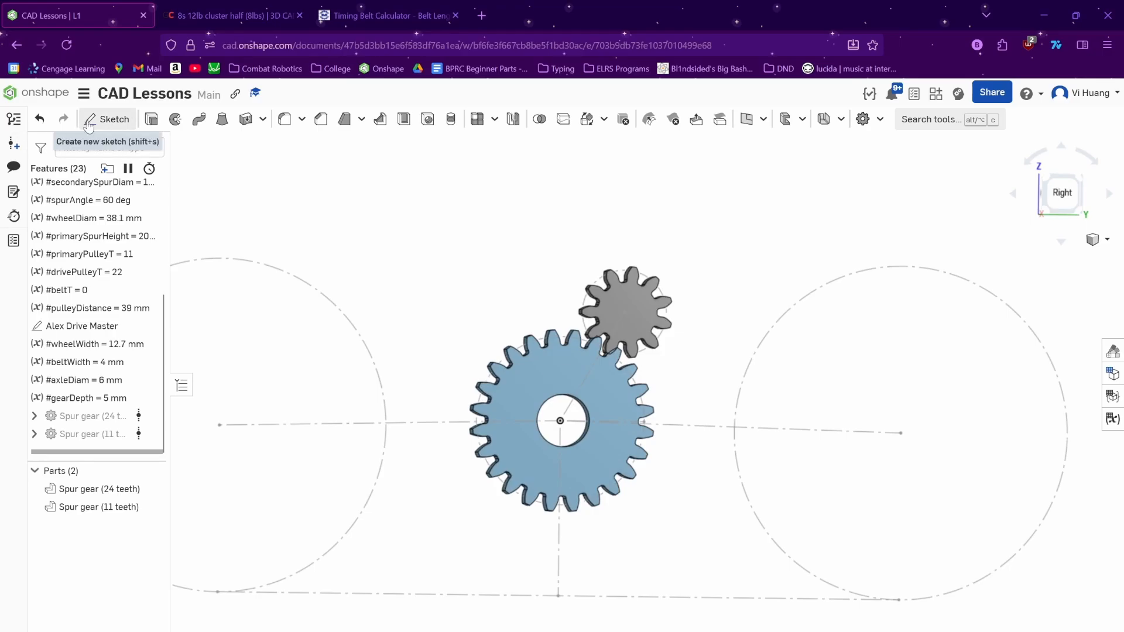
right_drag(655, 337, 655, 308)
scroll(654, 348, down, 1)
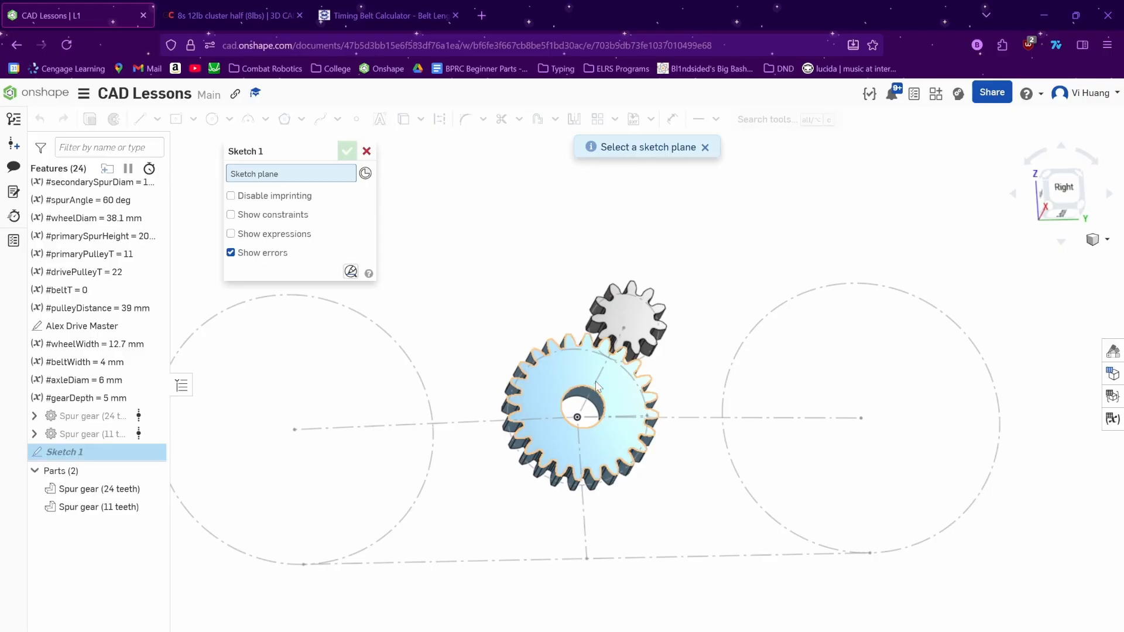
click(570, 382)
mouse_move(587, 393)
right_down()
mouse_move(625, 438)
mouse_move(613, 425)
right_up()
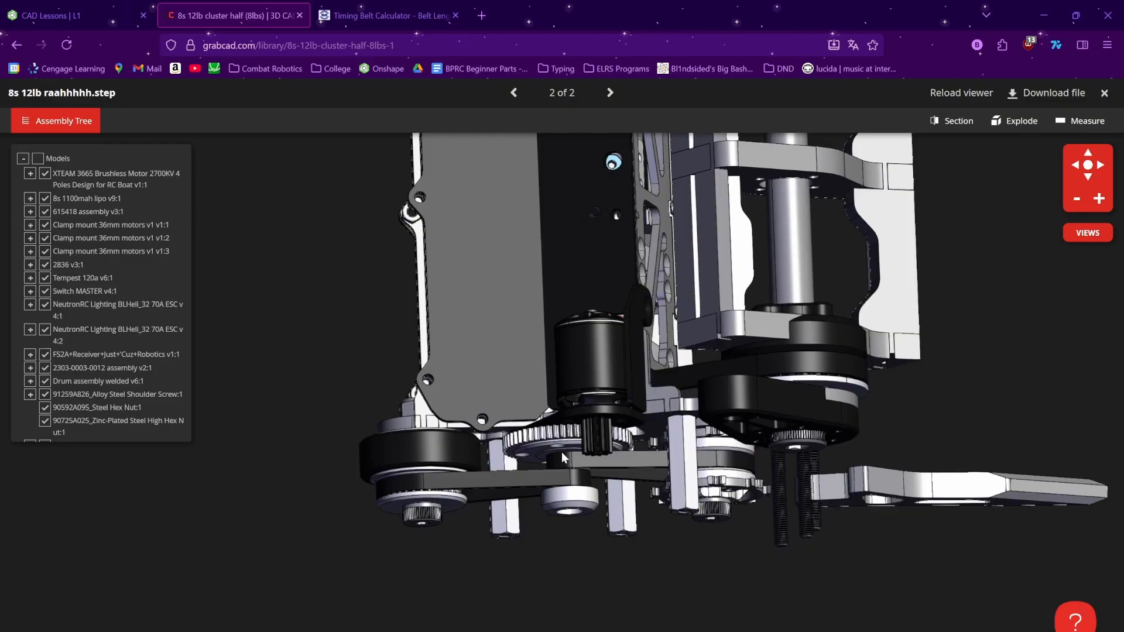
key(ctrl+shift+Tab)
right_drag(624, 398, 591, 383)
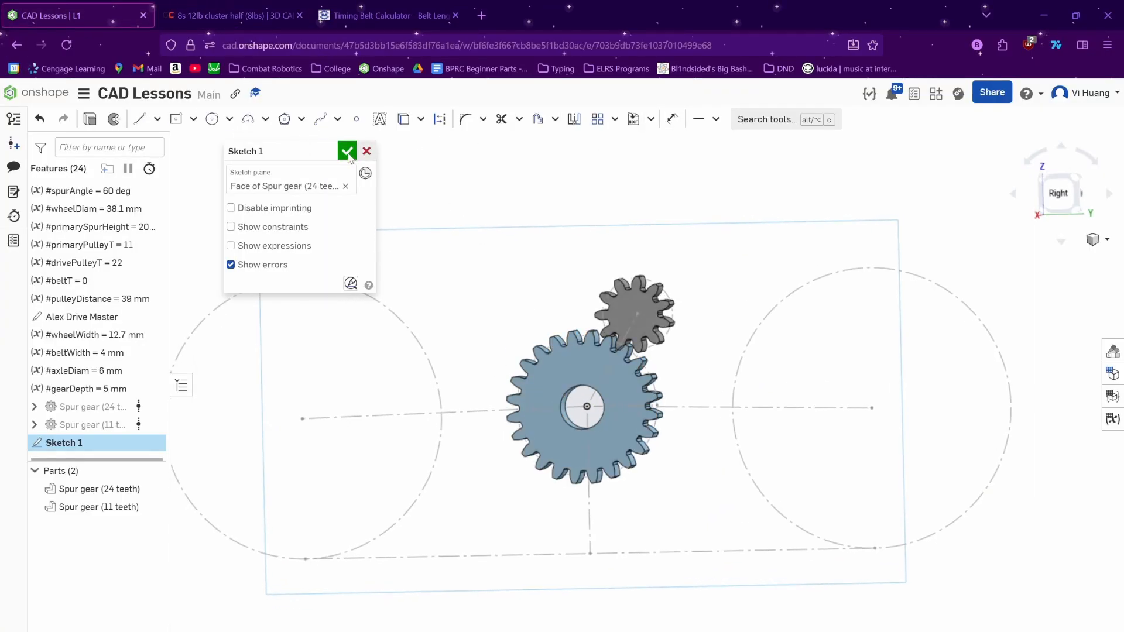
click(367, 152)
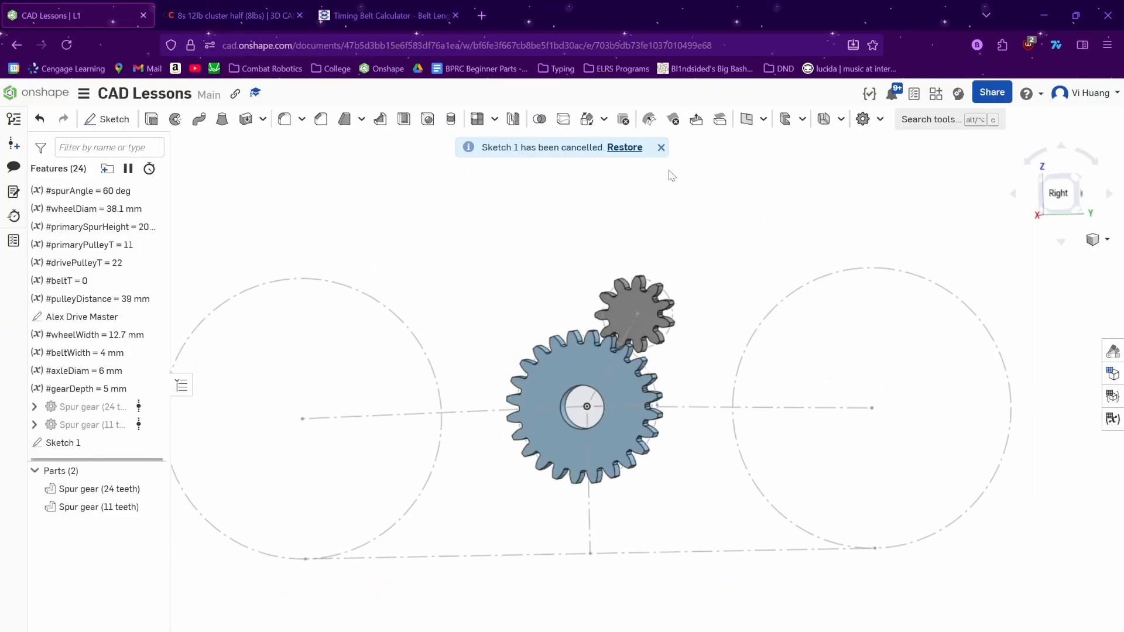
- Start a GT2-3M Timing Belt Pulley centred on the 24-tooth gear's bore with its tooth count set to #primaryPulleyT
click(880, 120)
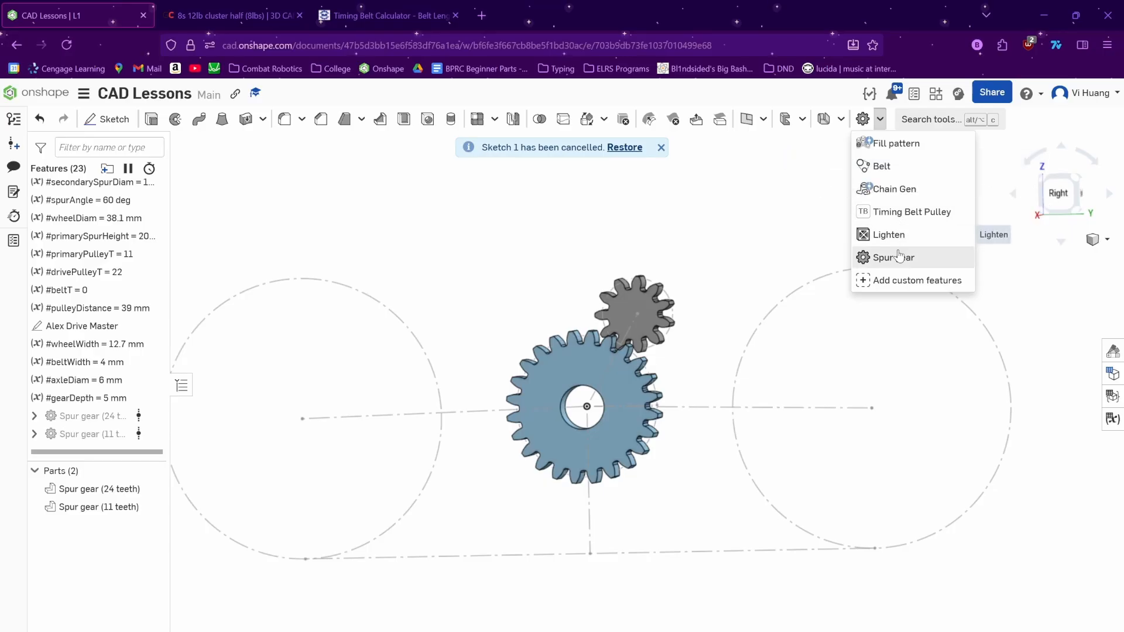
click(895, 214)
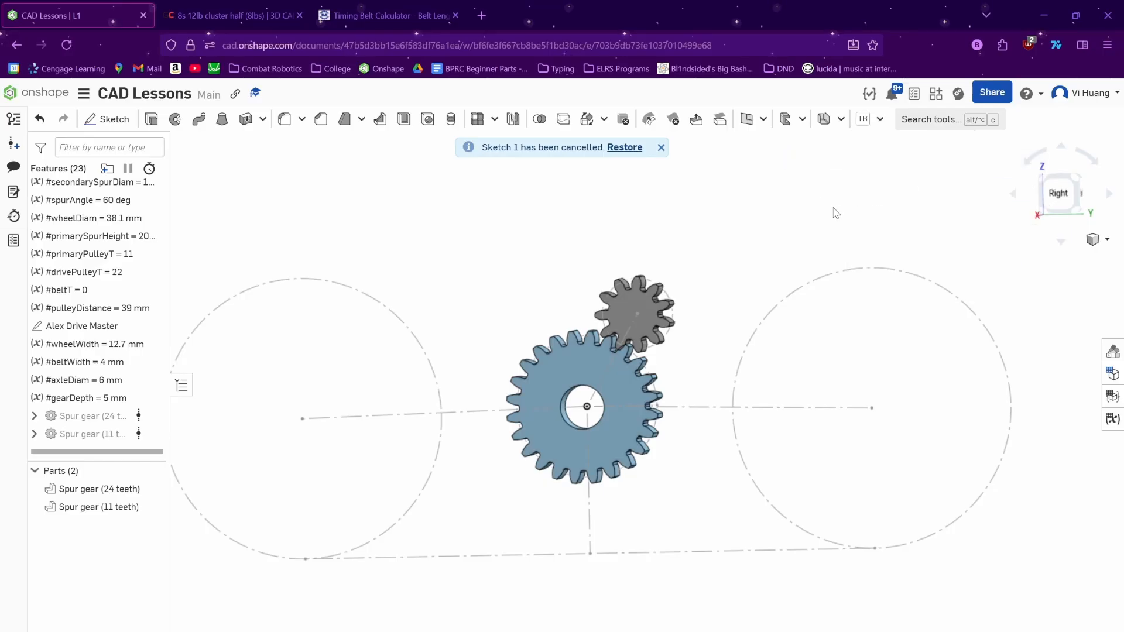
click(618, 382)
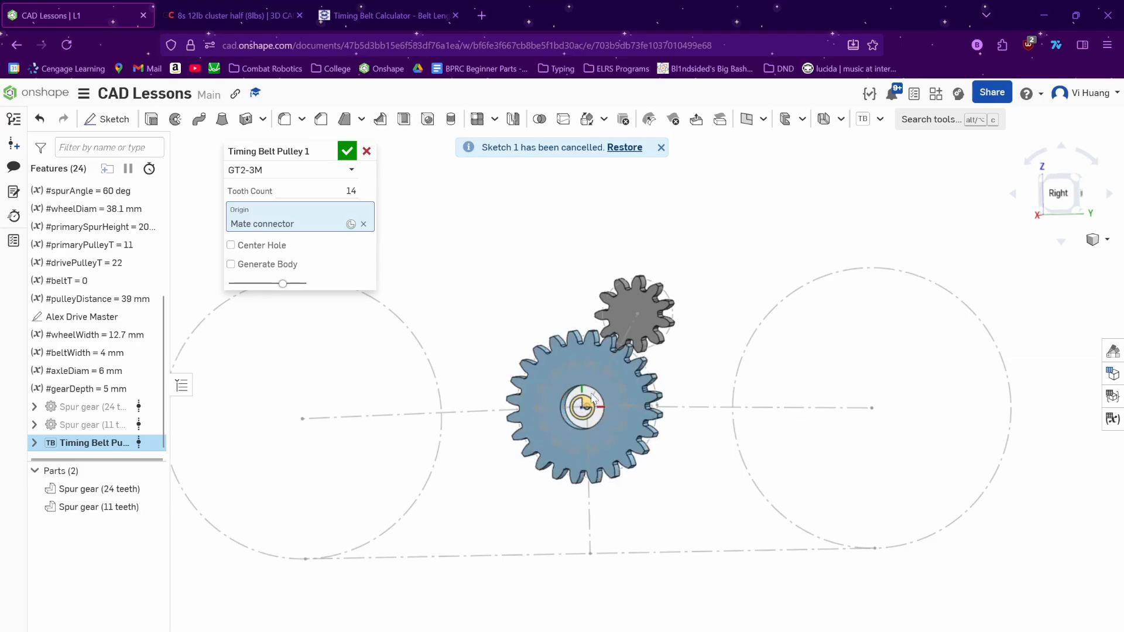
click(363, 187)
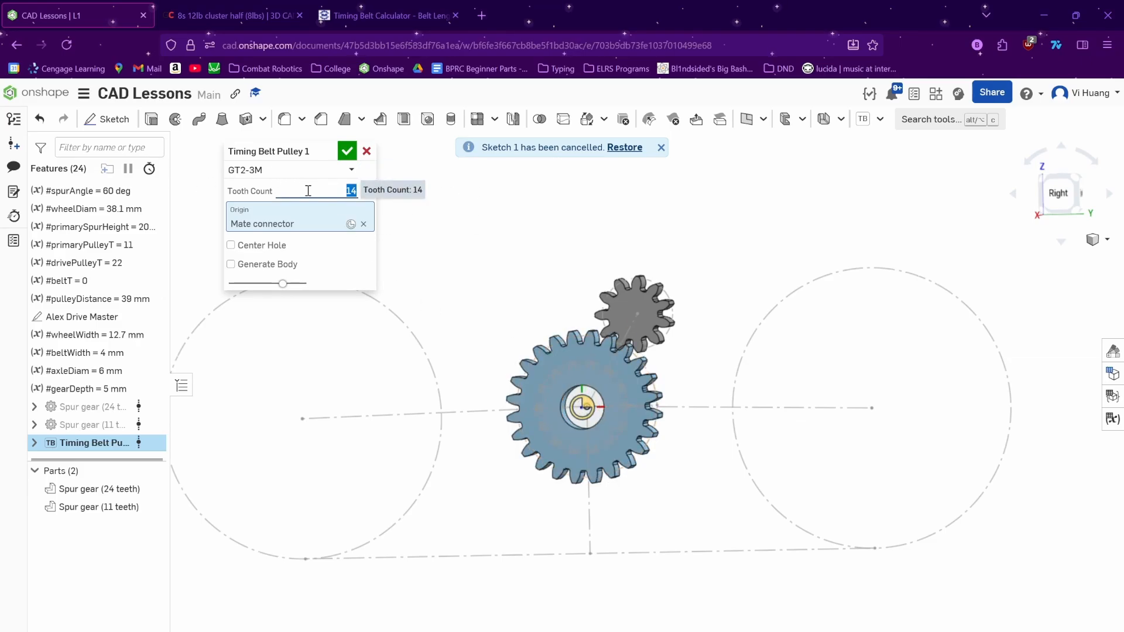
text(pri)
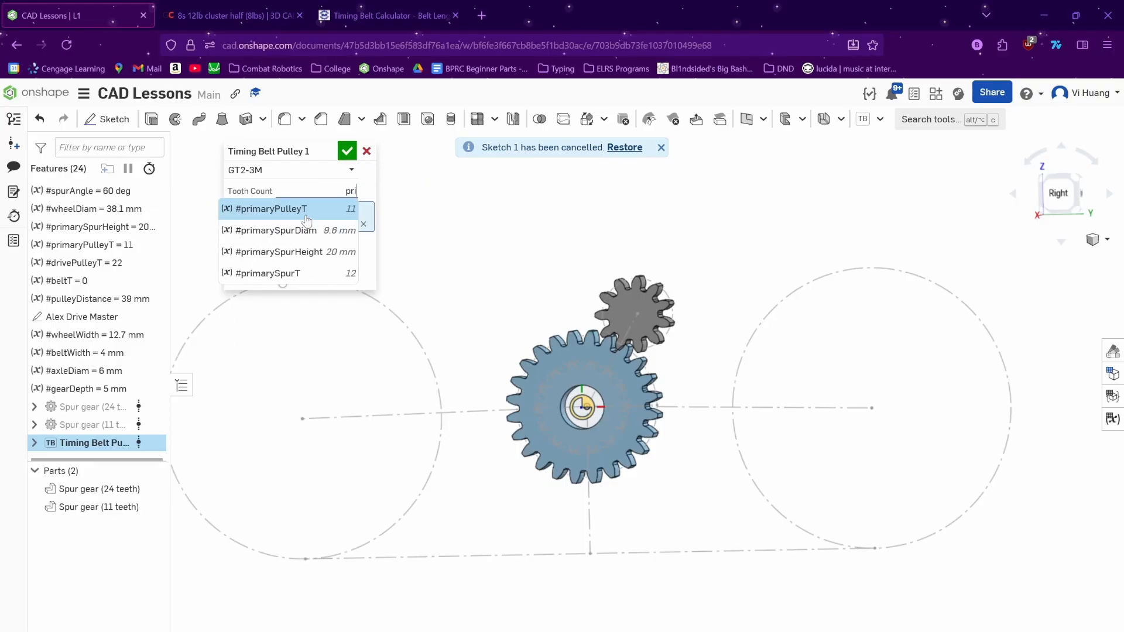
key(Return)
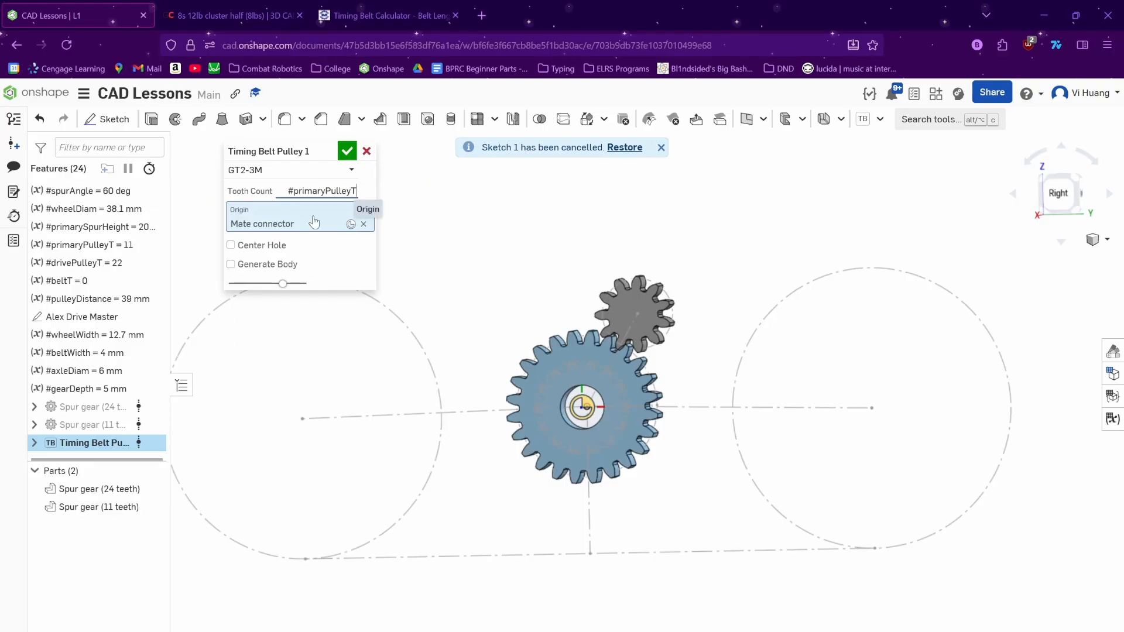
- Complete the timing belt pulley feature on the 24-tooth gear without a center hole or generated body
right_drag(469, 255, 503, 271)
click(342, 154)
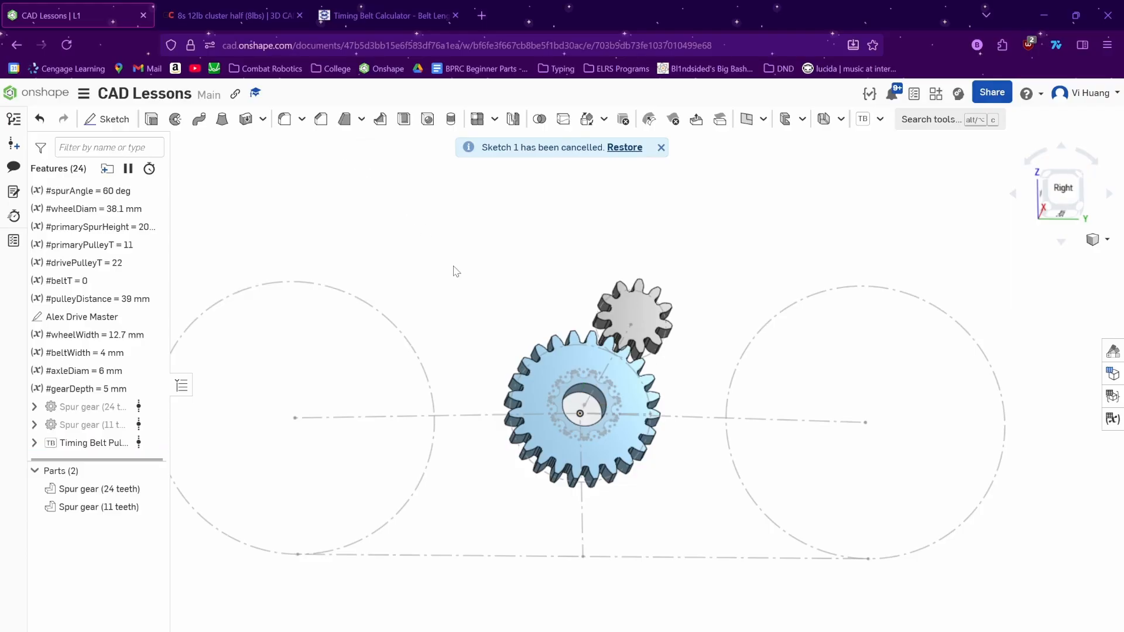
right_drag(497, 323, 514, 343)
scroll(513, 342, up, 3)
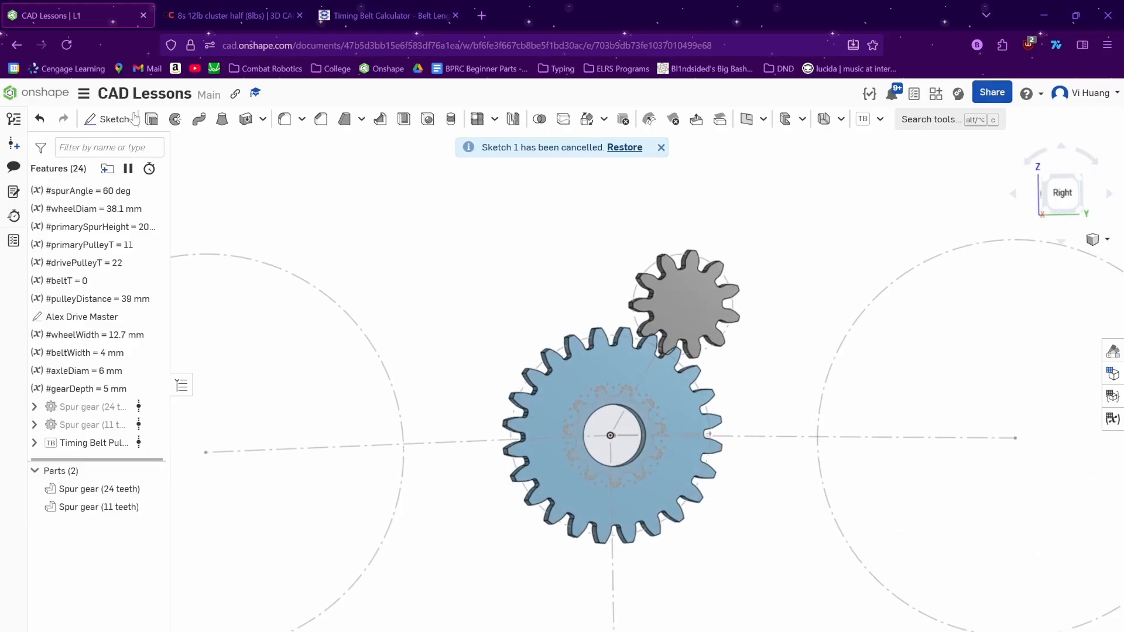
- Extrude the pulley profile outward from the 24-tooth gear to a depth of #beltWidth*2+1mm+3mm, adding it to the gear
key(shift+e)
click(634, 402)
right_drag(738, 369, 740, 379)
click(297, 269)
text(bel)
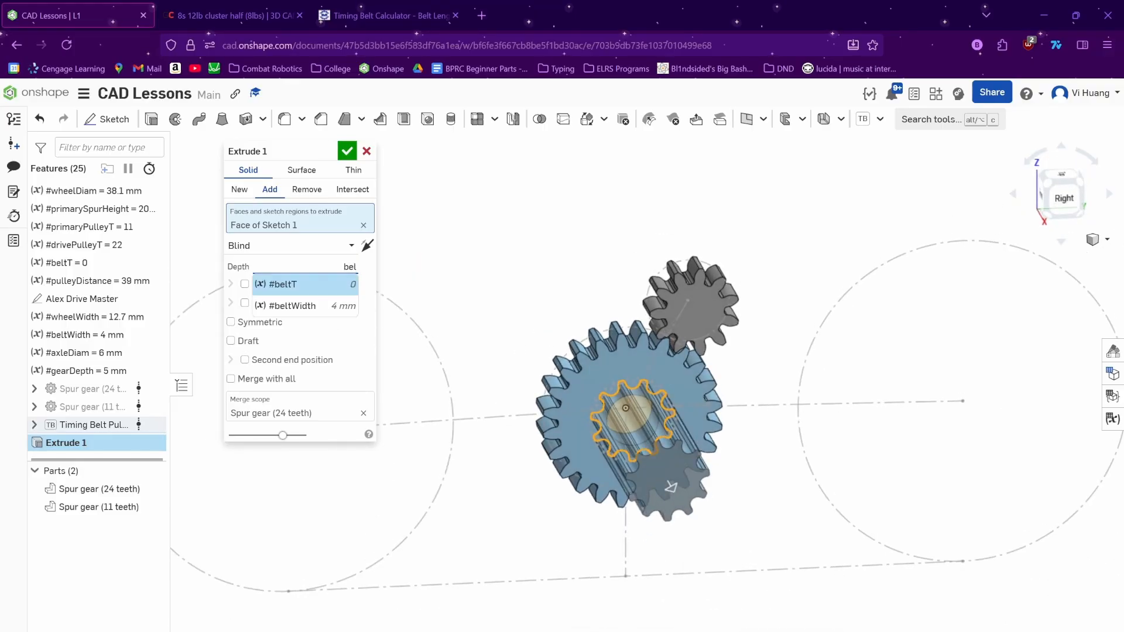
click(319, 306)
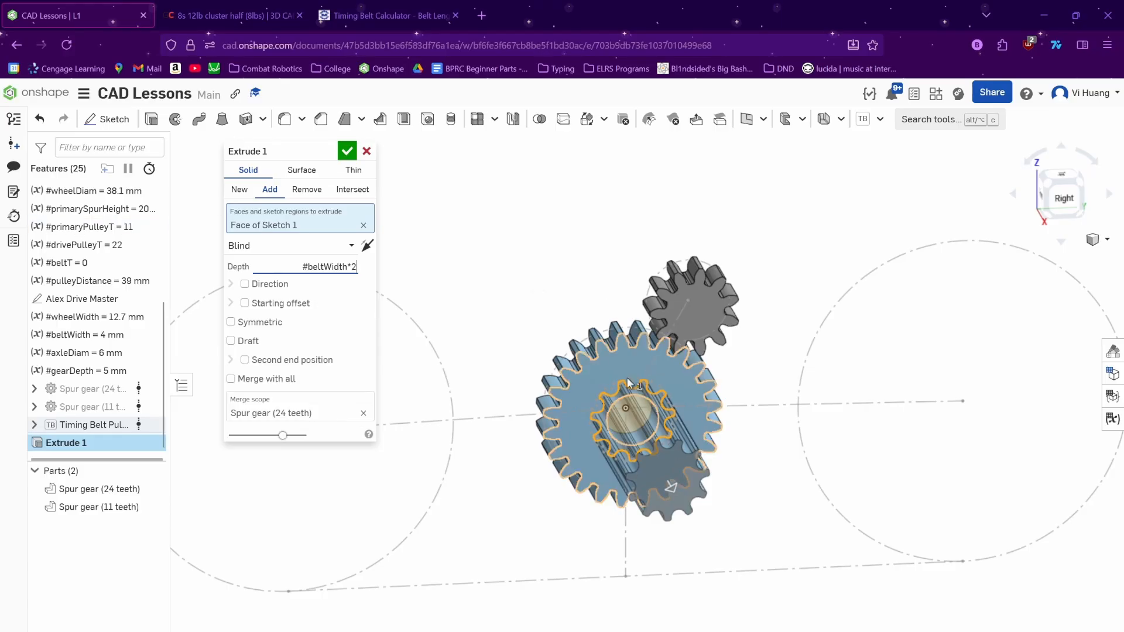
scroll(622, 402, down, 3)
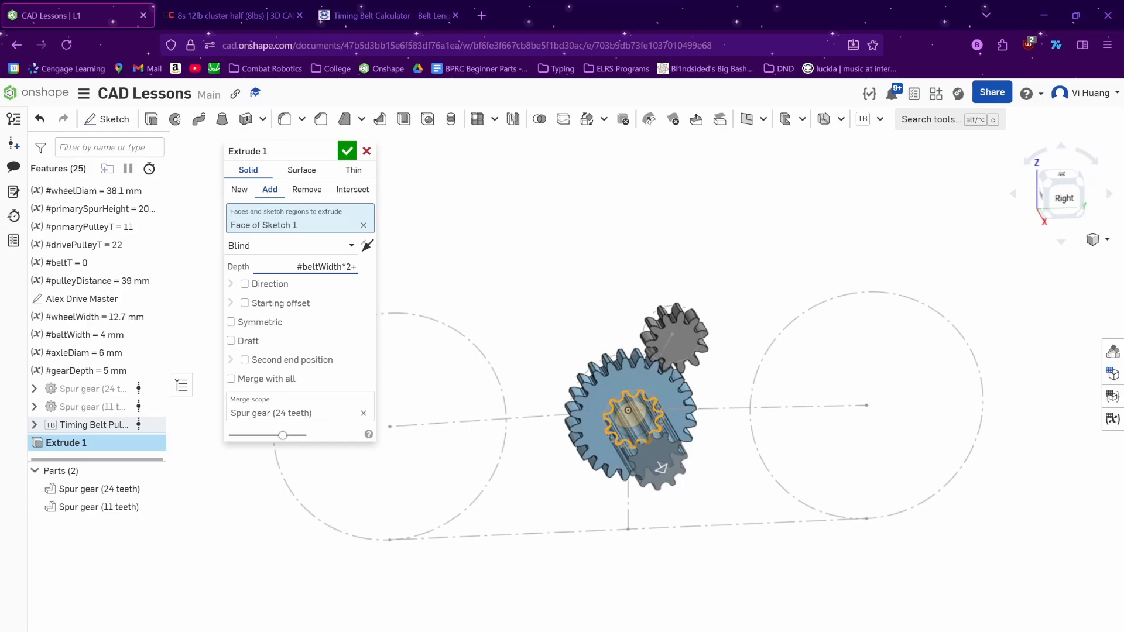
text(mm)
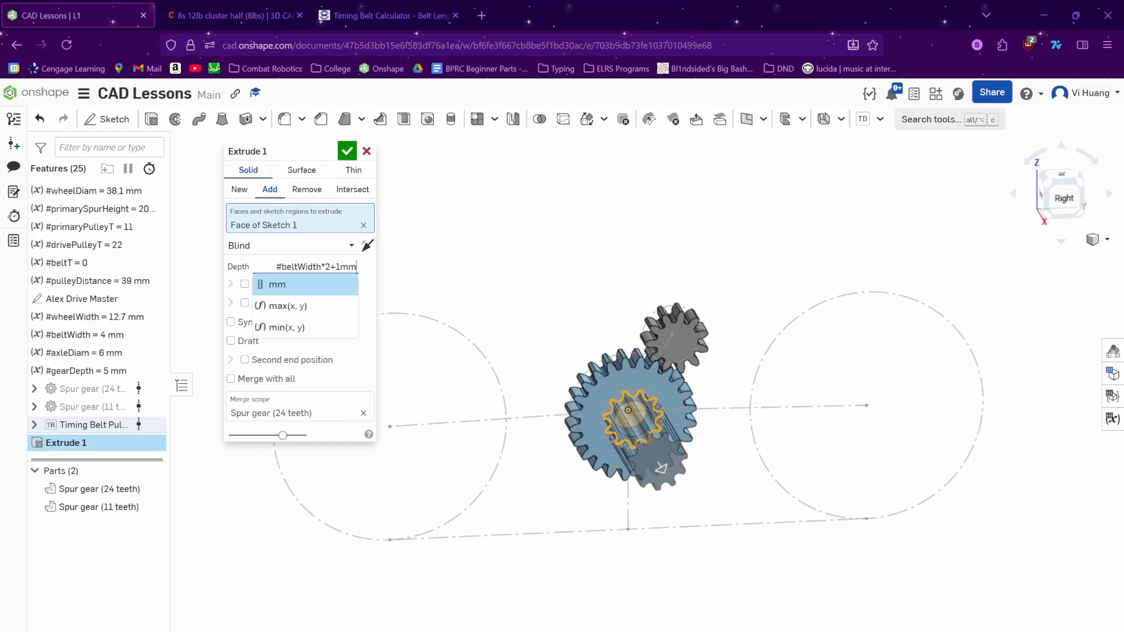
text(+)
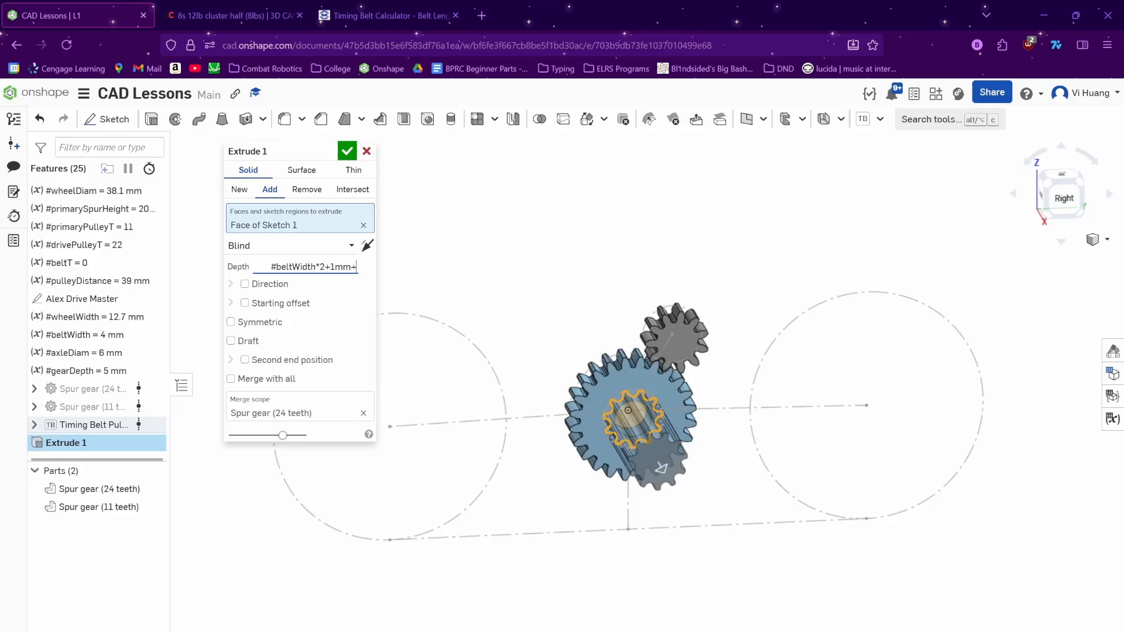
text(3mm)
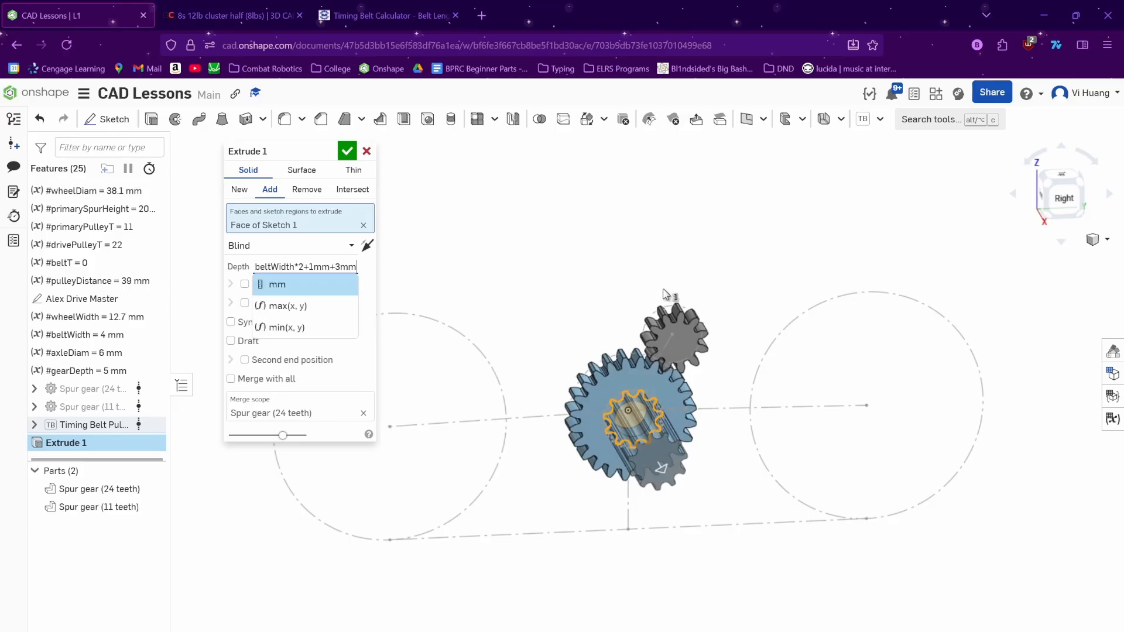
key(Return)
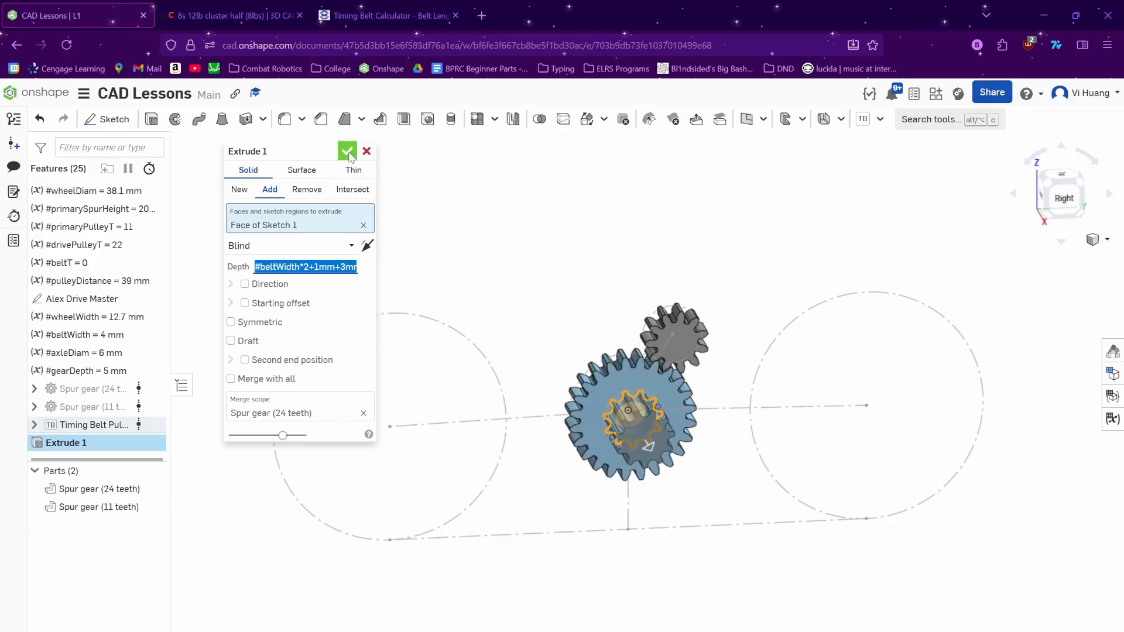
click(347, 151)
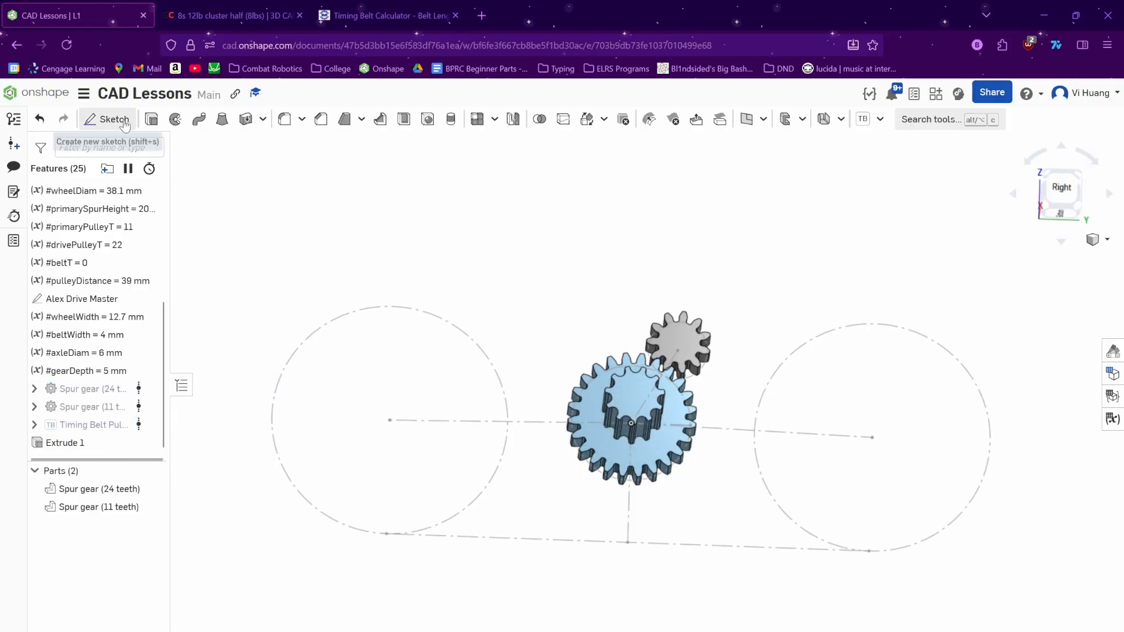
- Sketch a circle centred on the pulley's end face and dimension its diameter to 19 mm
click(107, 118)
click(634, 396)
key(c)
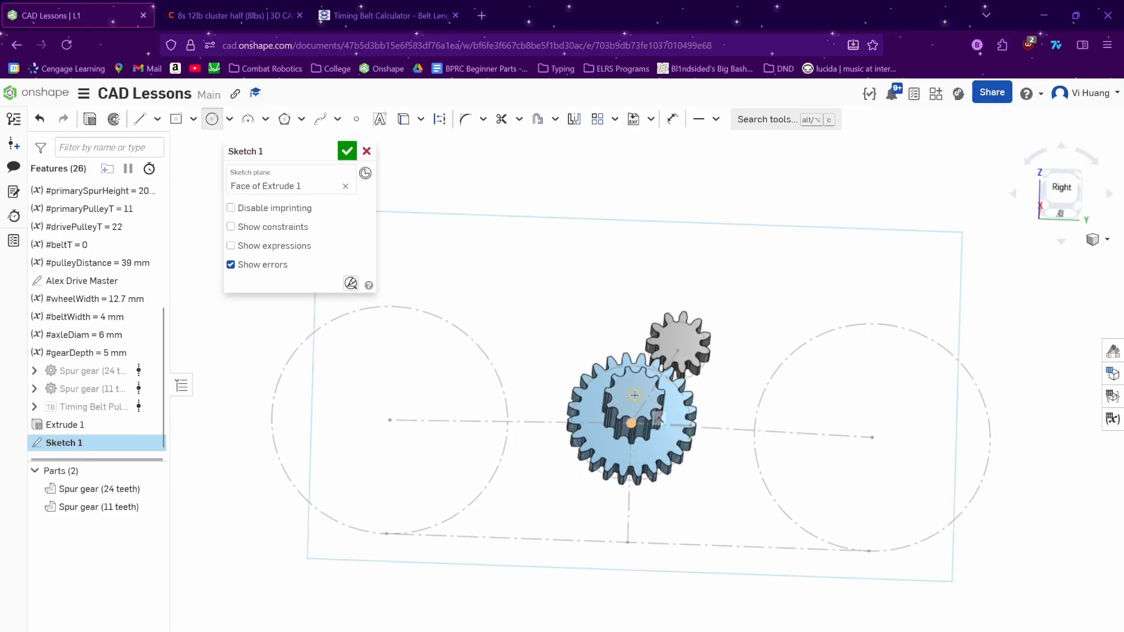
click(667, 358)
key(Escape)
right_drag(769, 384, 773, 417)
key(d)
click(678, 390)
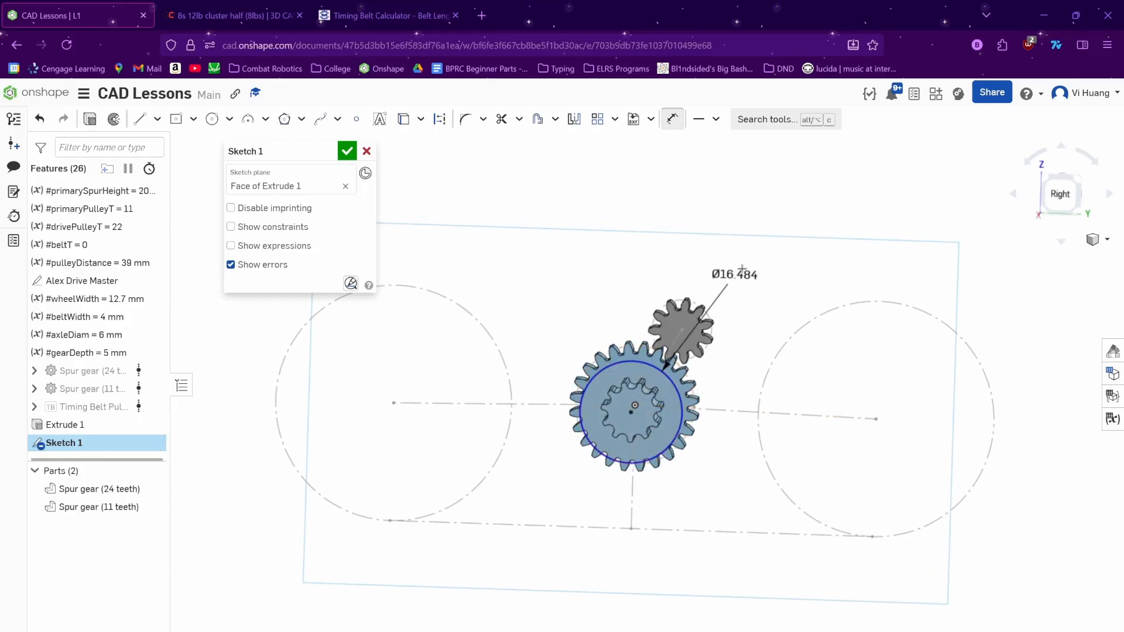
click(744, 269)
text(19)
key(Return)
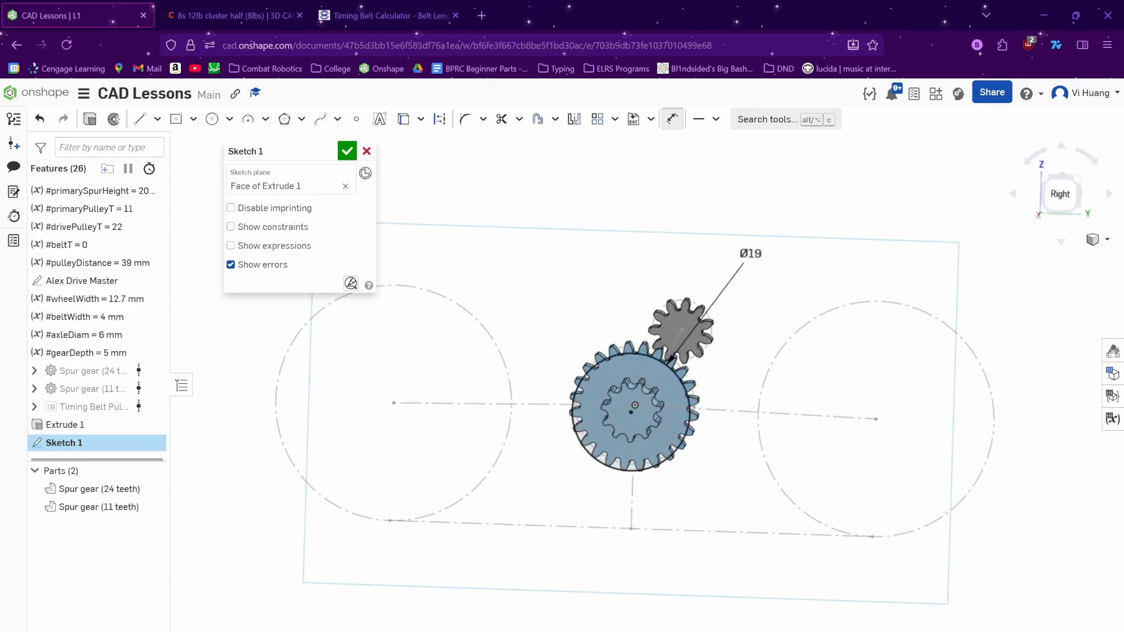
- Try diameters of 8 mm, 19 mm and 10 mm for the circle on the pulley's end face
key(Escape)
double_click(742, 258)
text(10)
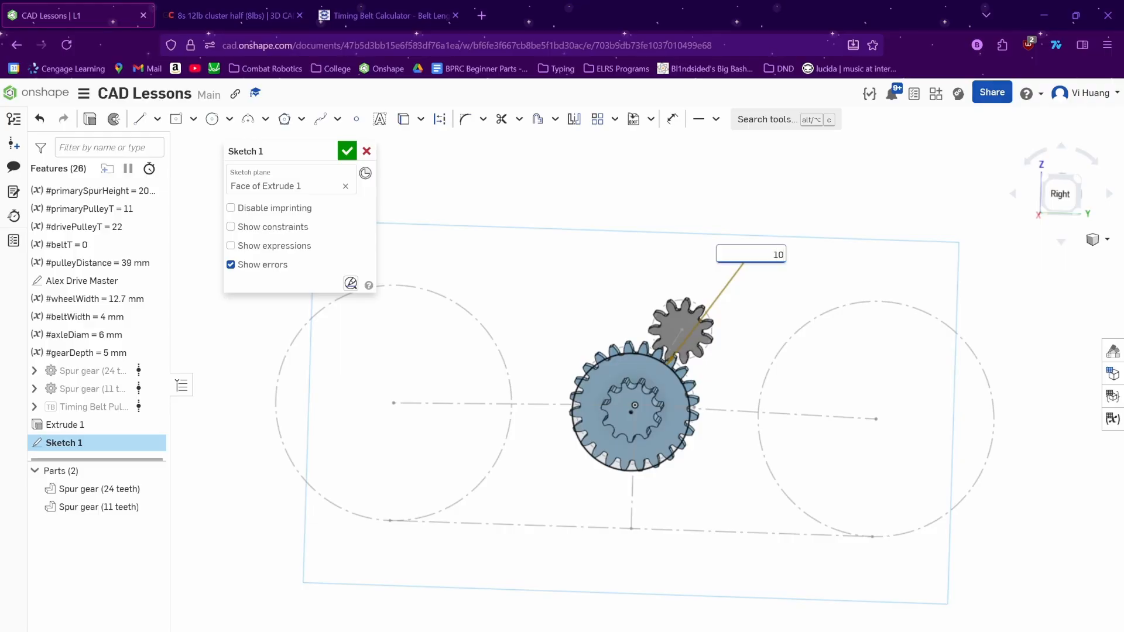
text(8)
key(Return)
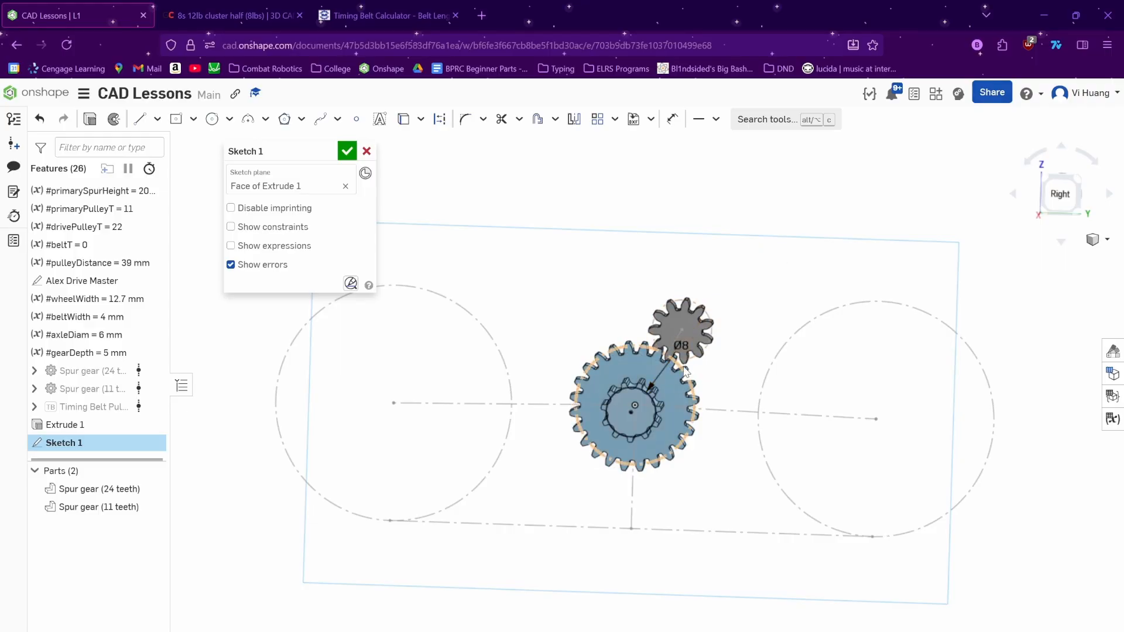
double_click(684, 344)
text(19)
key(Return)
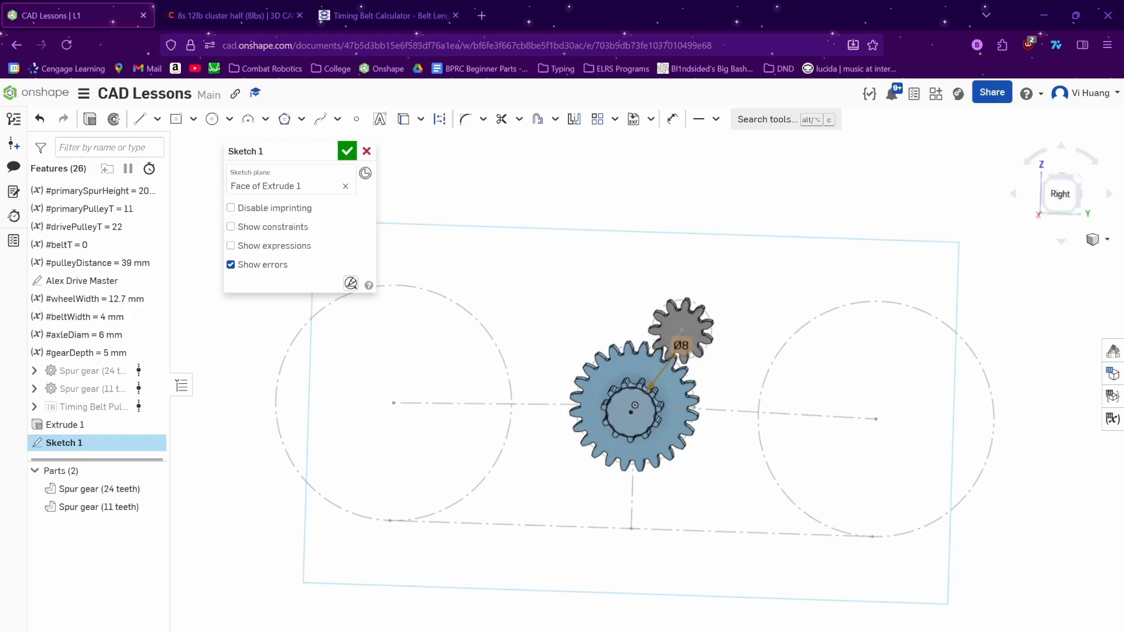
double_click(745, 269)
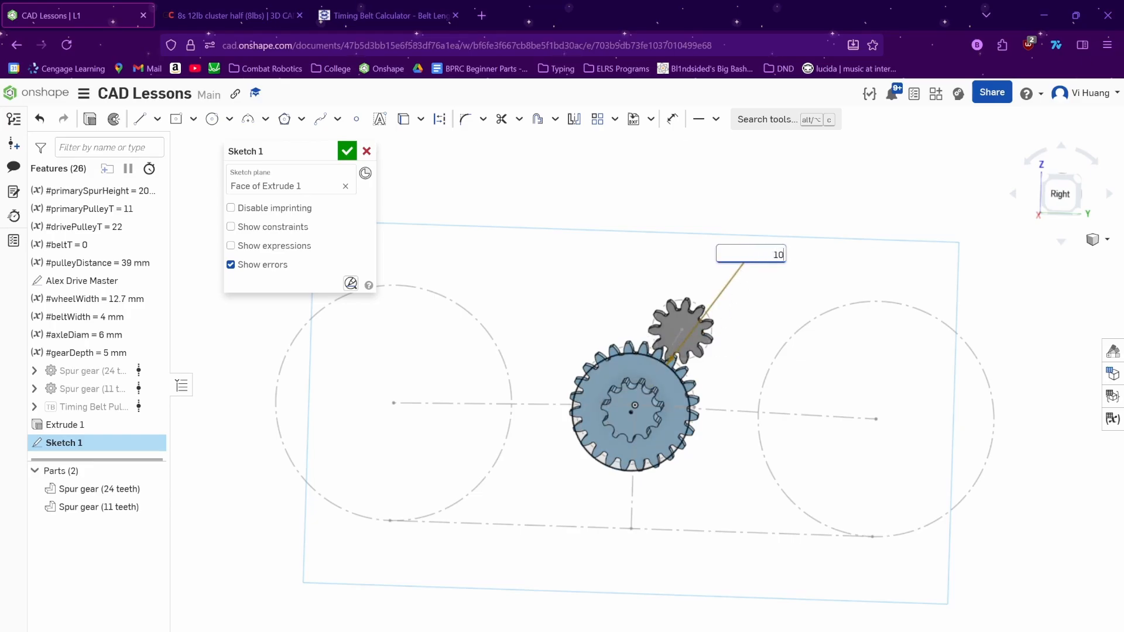
text(10)
key(Return)
- Set the diameter of the circle on the pulley's end face to 14 mm and finish the sketch
double_click(696, 328)
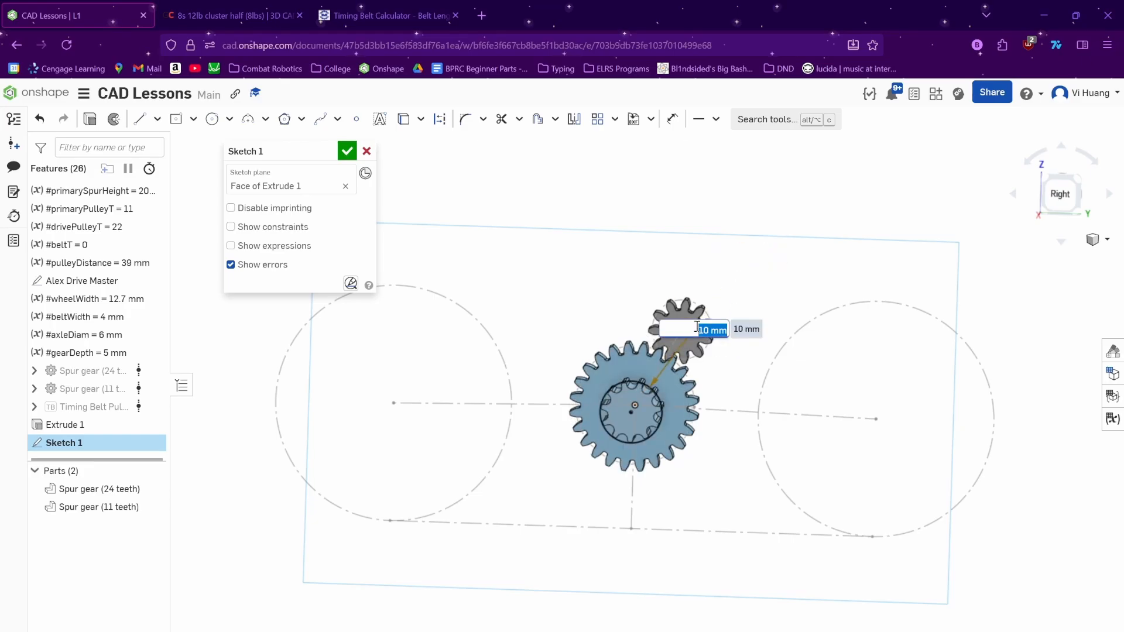
text(14)
key(Return)
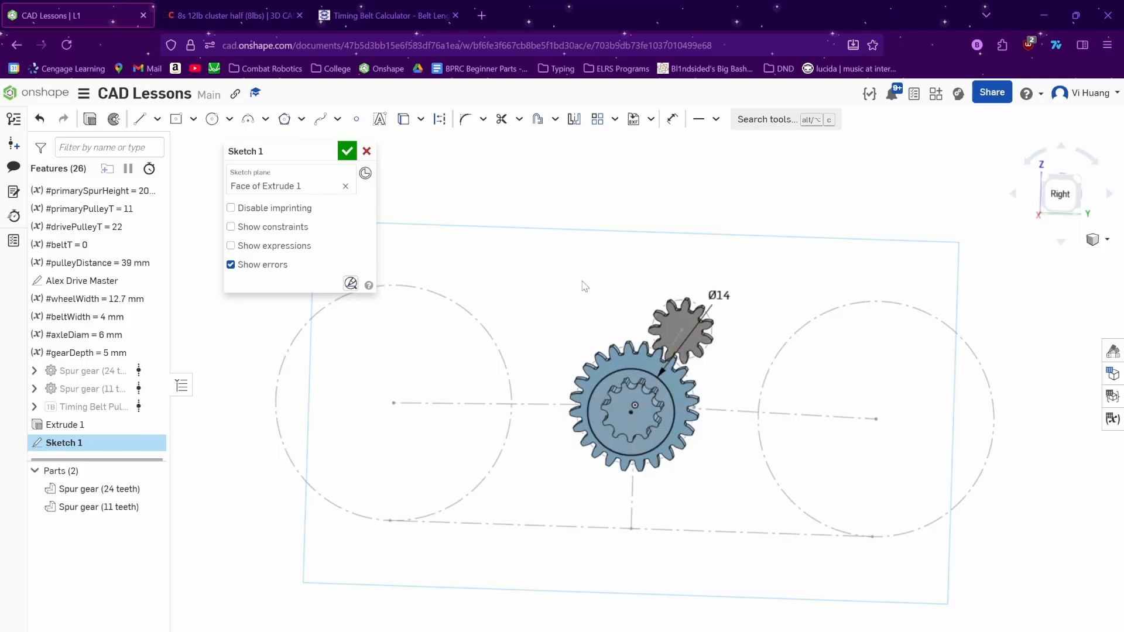
click(345, 153)
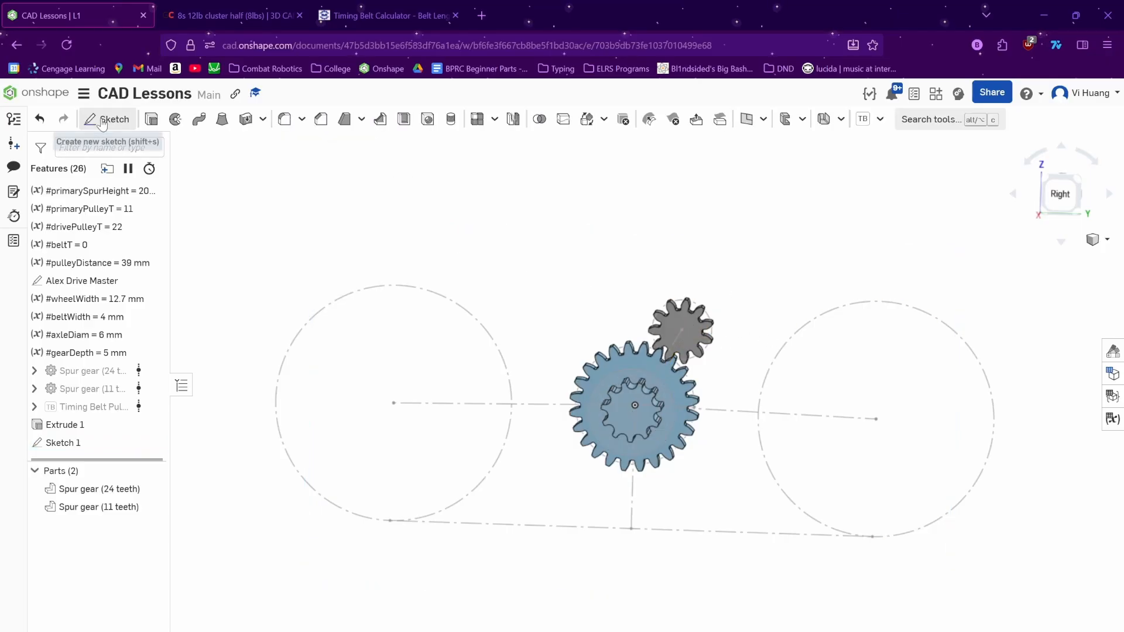
- Extrude the region around the pulley profile inside the 14 mm circle by 3 mm, adding it to the 24-tooth gear as a flange
click(153, 120)
click(662, 408)
right_drag(662, 408, 647, 407)
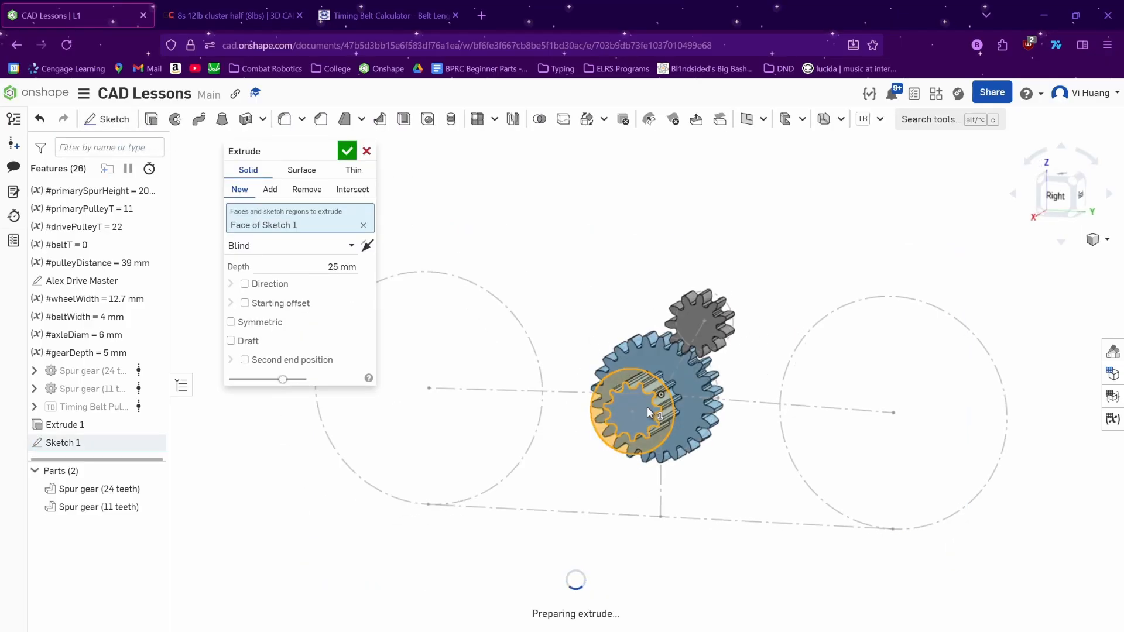
click(349, 267)
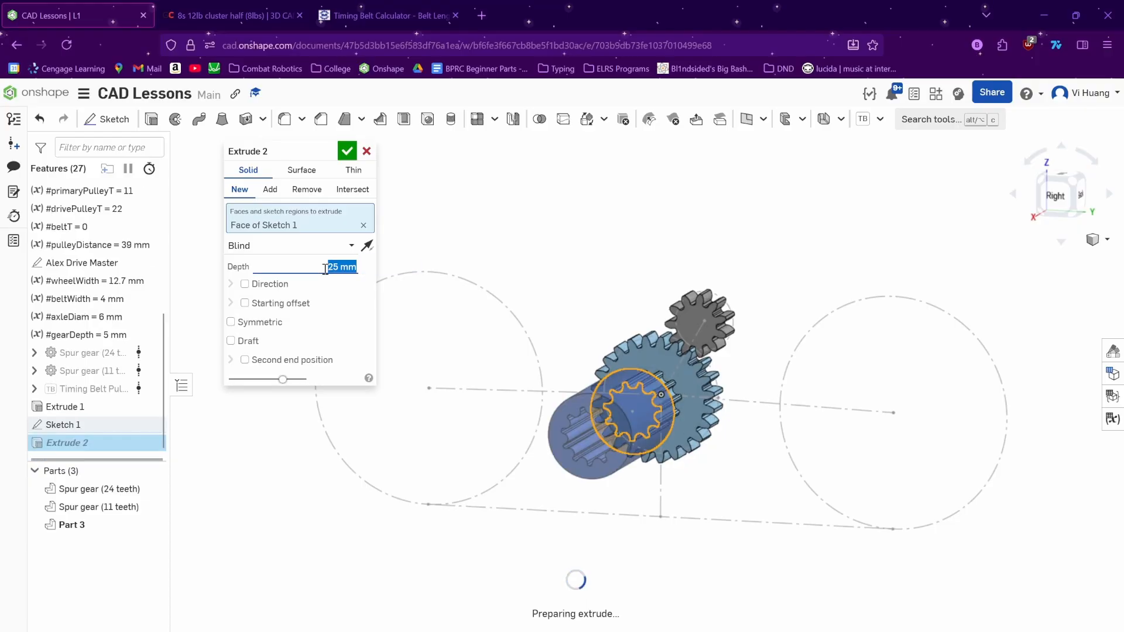
text(3)
key(Return)
click(270, 189)
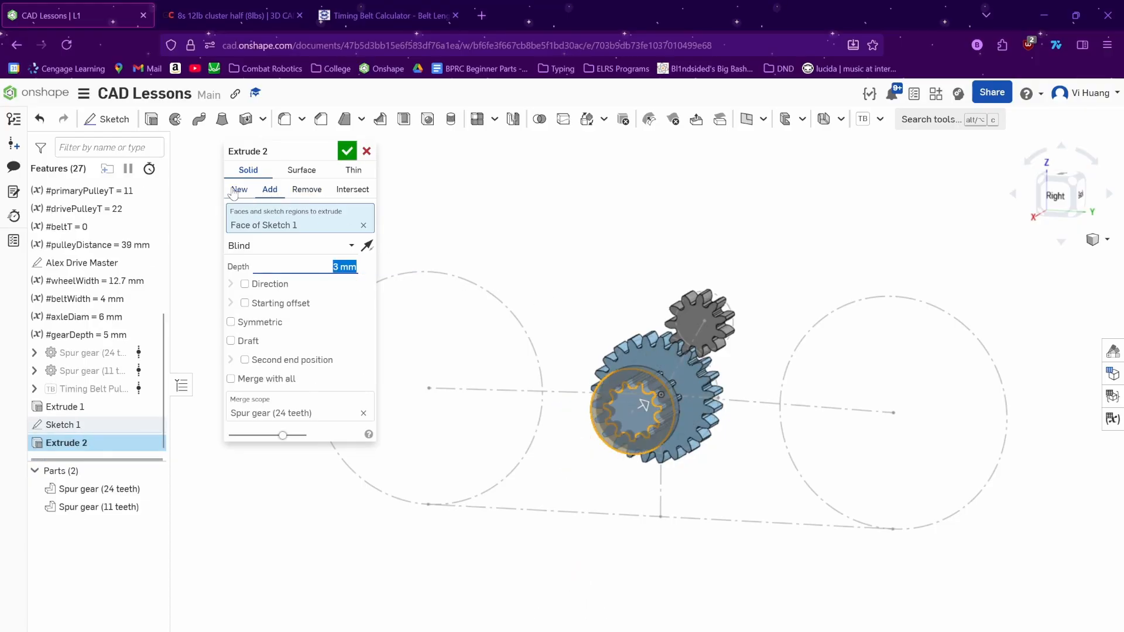
click(347, 151)
mouse_move(742, 398)
right_down()
mouse_move(658, 379)
mouse_move(743, 412)
mouse_move(637, 386)
mouse_move(552, 397)
mouse_move(578, 404)
mouse_move(650, 373)
mouse_move(721, 384)
mouse_move(683, 375)
mouse_move(680, 409)
mouse_move(690, 413)
right_up()
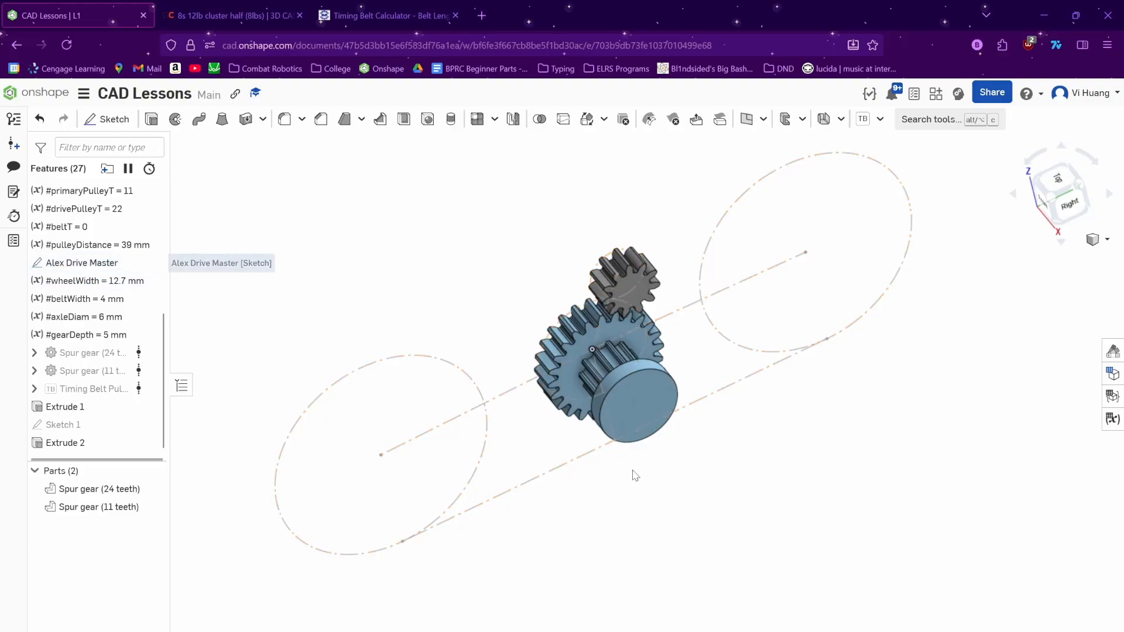
mouse_move(582, 413)
right_down()
mouse_move(538, 361)
mouse_move(552, 391)
mouse_move(627, 377)
mouse_move(602, 393)
mouse_move(607, 408)
mouse_move(602, 391)
mouse_move(621, 382)
mouse_move(606, 396)
mouse_move(567, 392)
mouse_move(563, 411)
right_up()
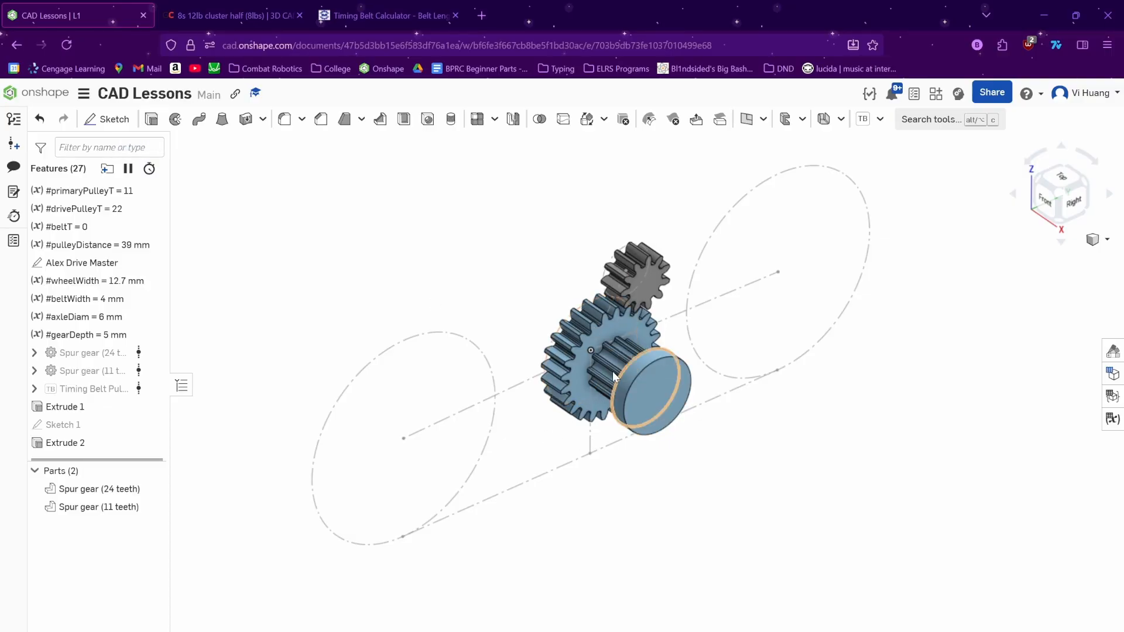
right_drag(620, 392, 628, 431)
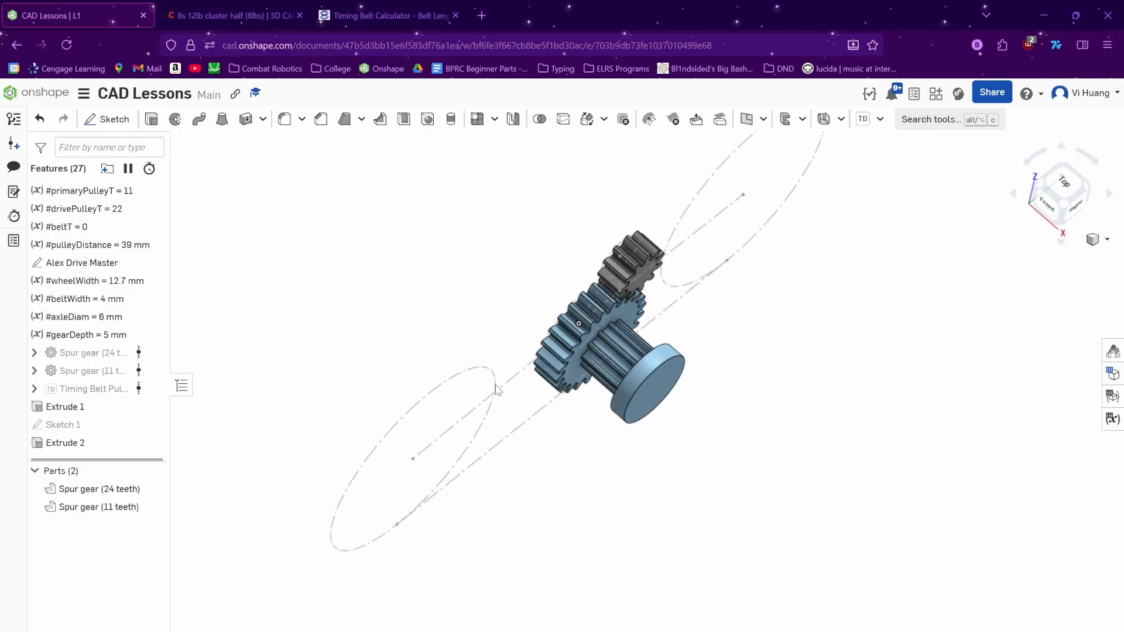
right_drag(467, 443, 552, 353)
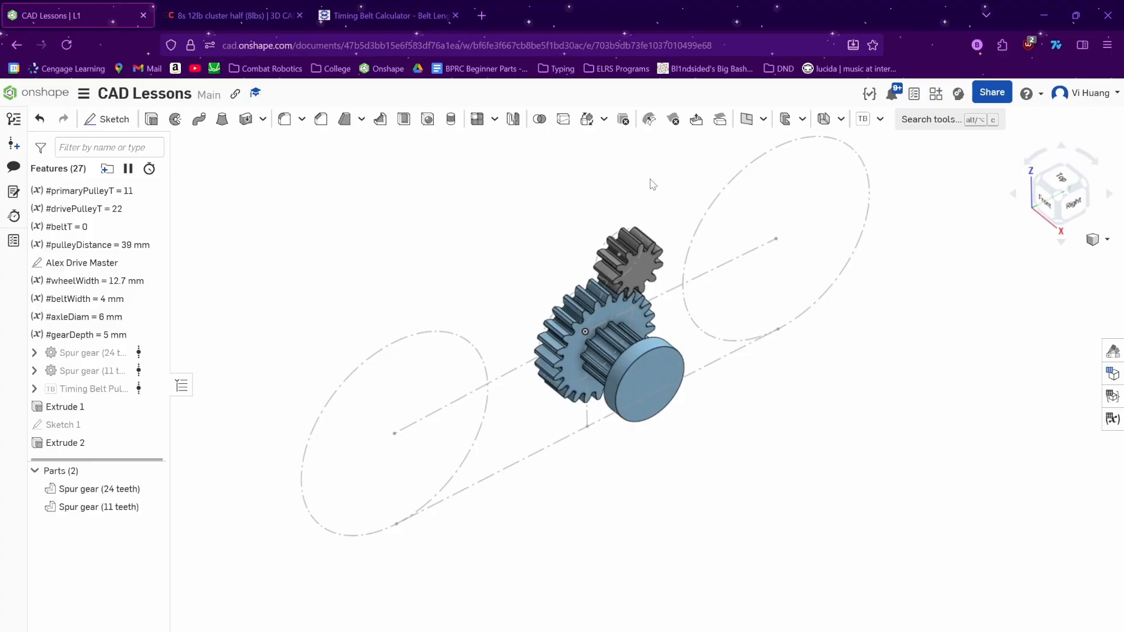
- Create a plane on the pulley-side face of the 24-tooth gear with a 0 mm offset and name it frontwheelPlane
click(746, 119)
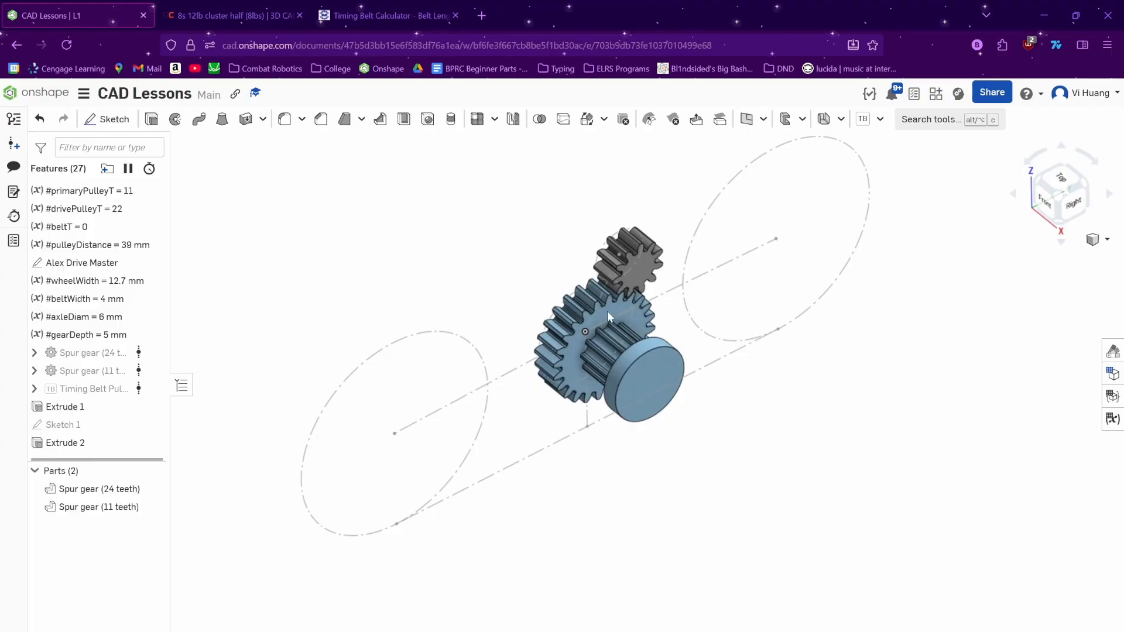
click(567, 364)
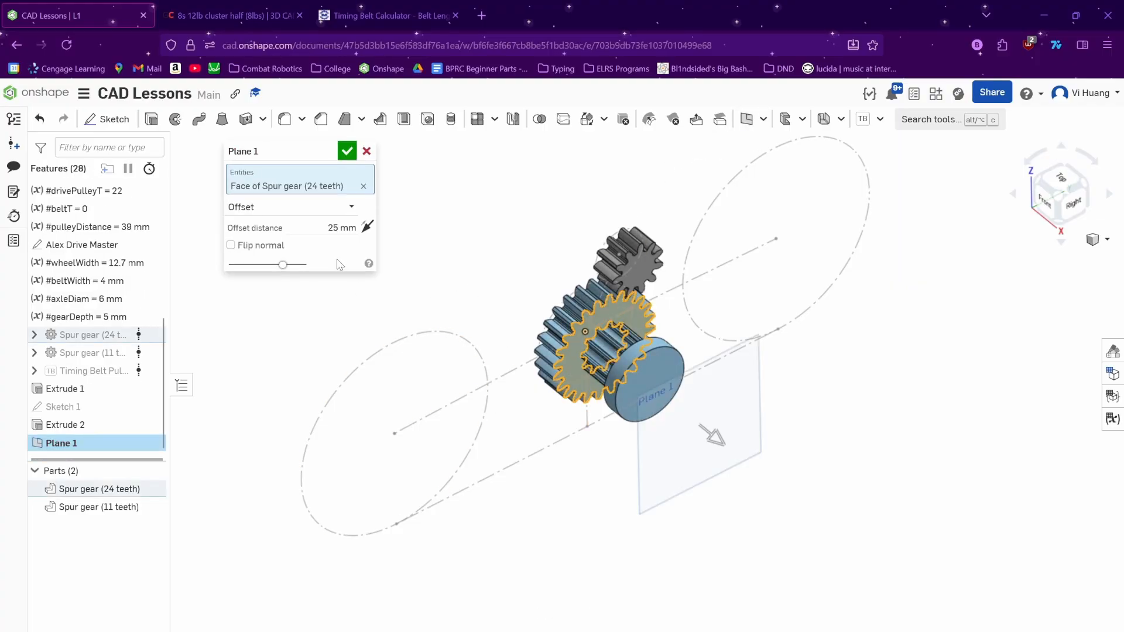
double_click(350, 228)
key(BackSpace)
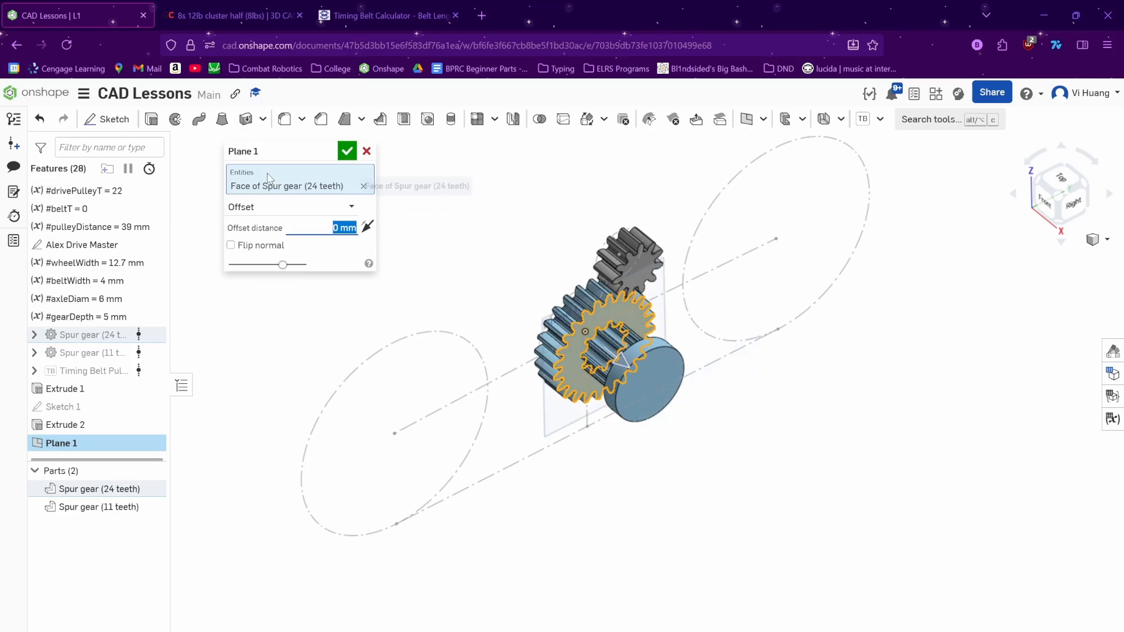
click(321, 158)
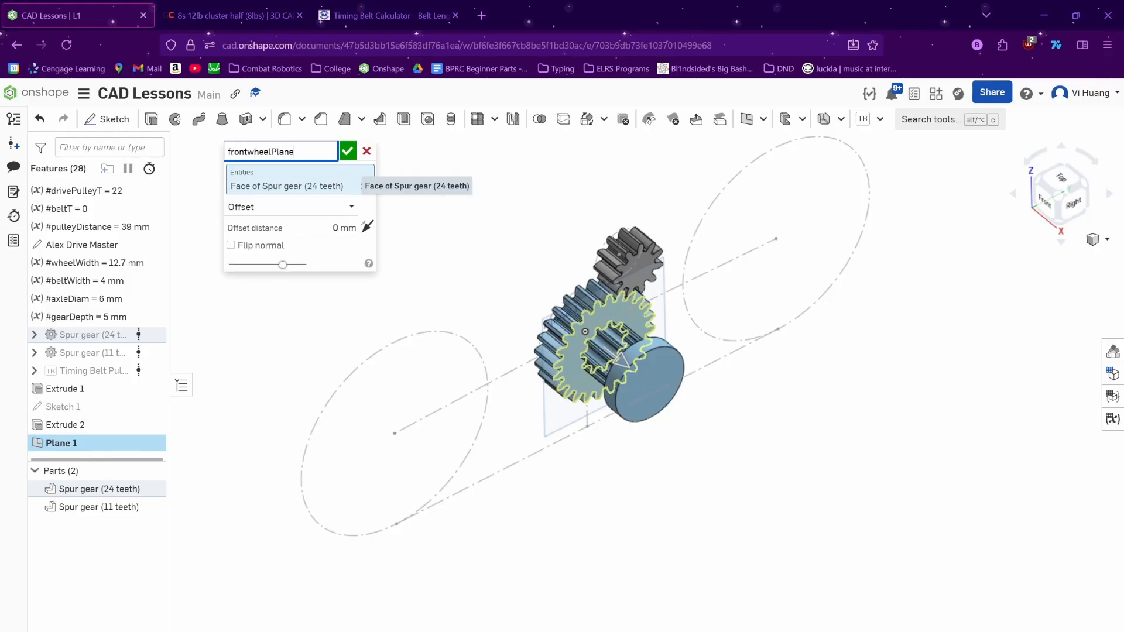
text(frontwheelPlane)
key(Return)
click(348, 151)
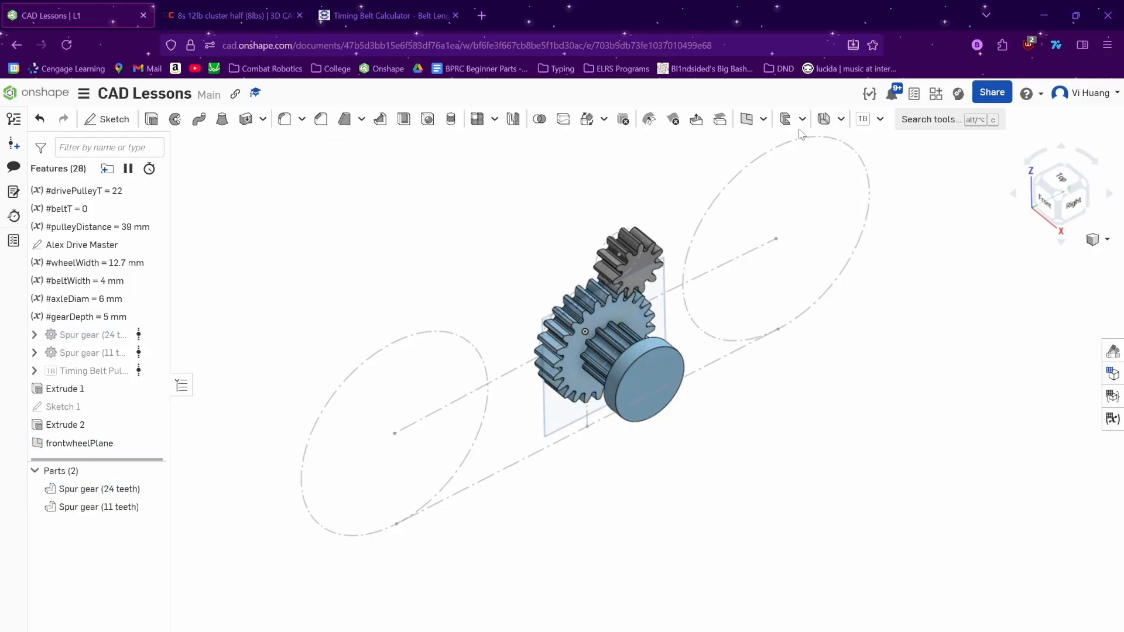
- Create a plane offset from frontwheelPlane by #beltWidth and name it backwheelPlane
click(742, 121)
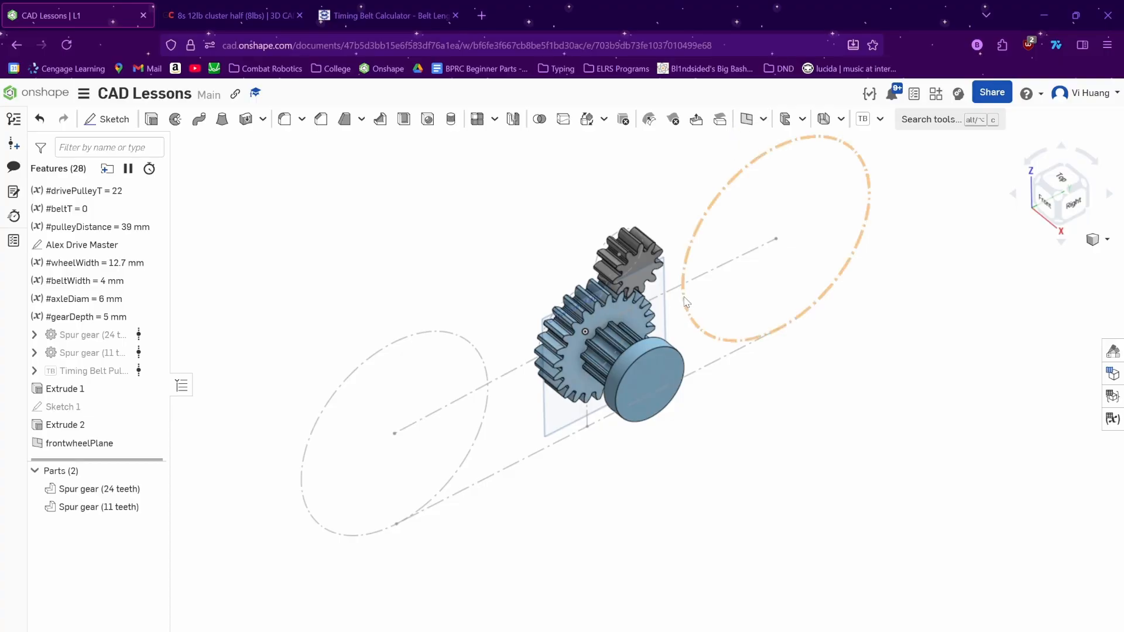
click(549, 412)
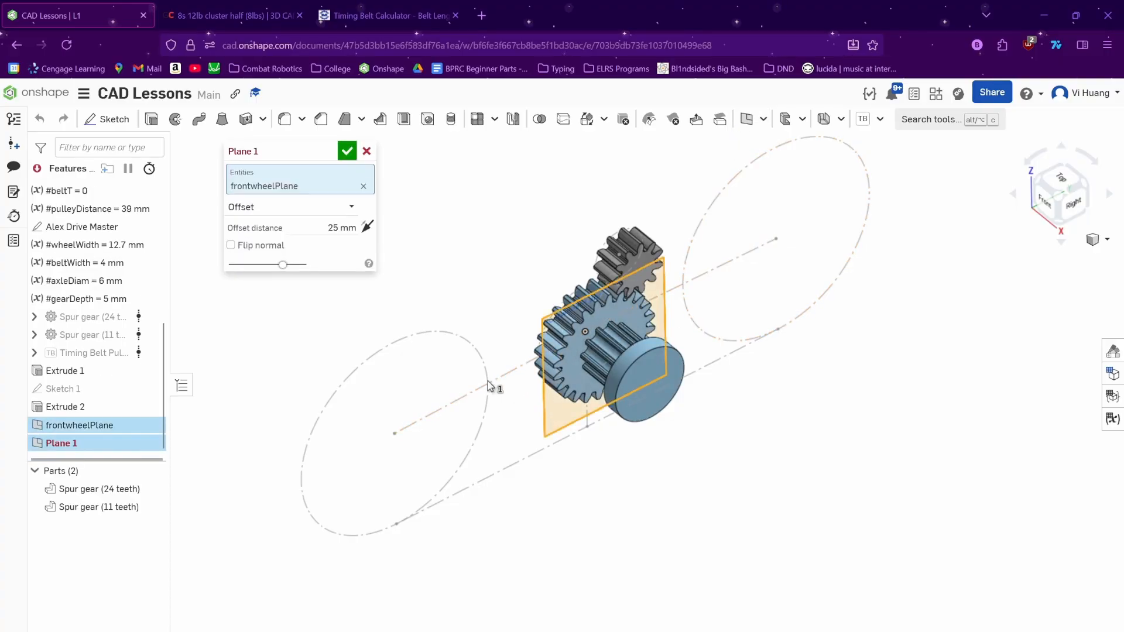
click(355, 228)
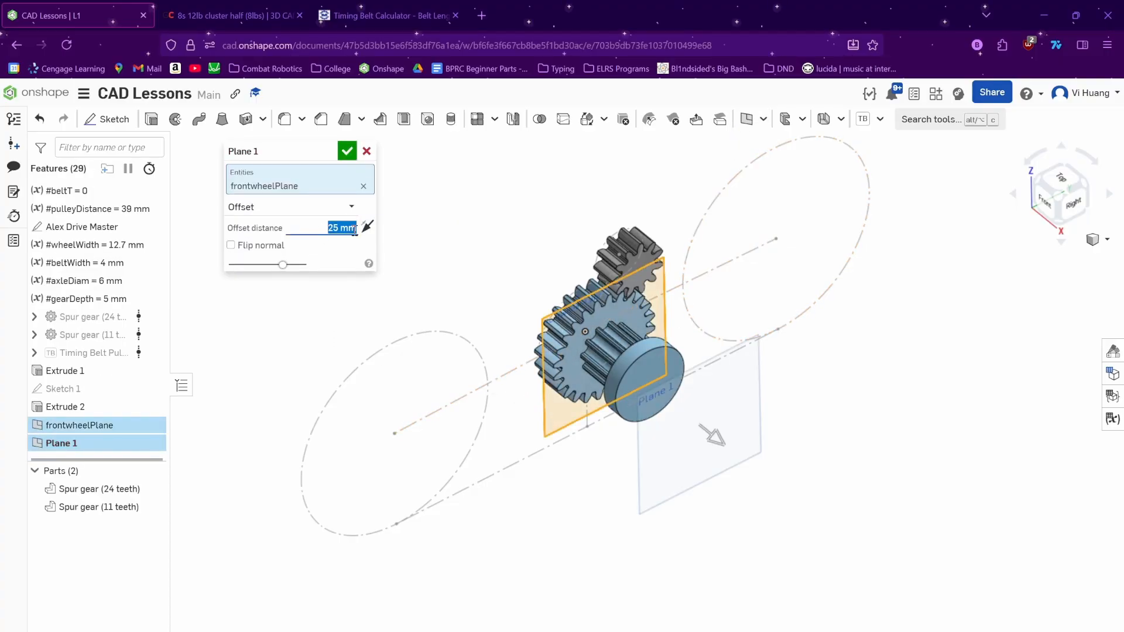
text(bel)
click(338, 266)
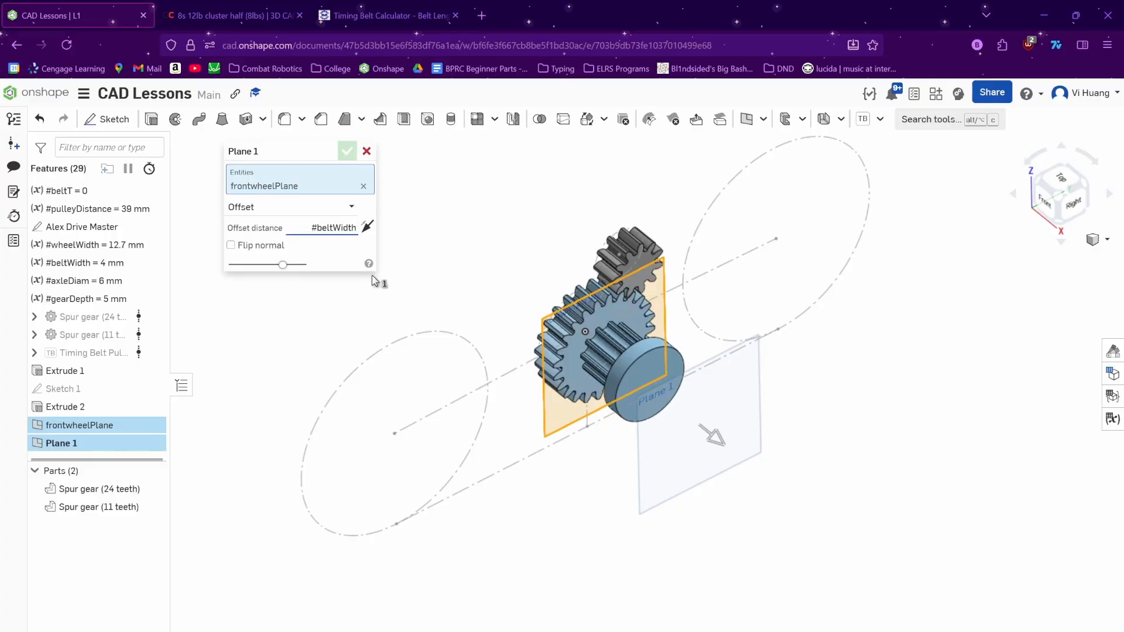
click(329, 154)
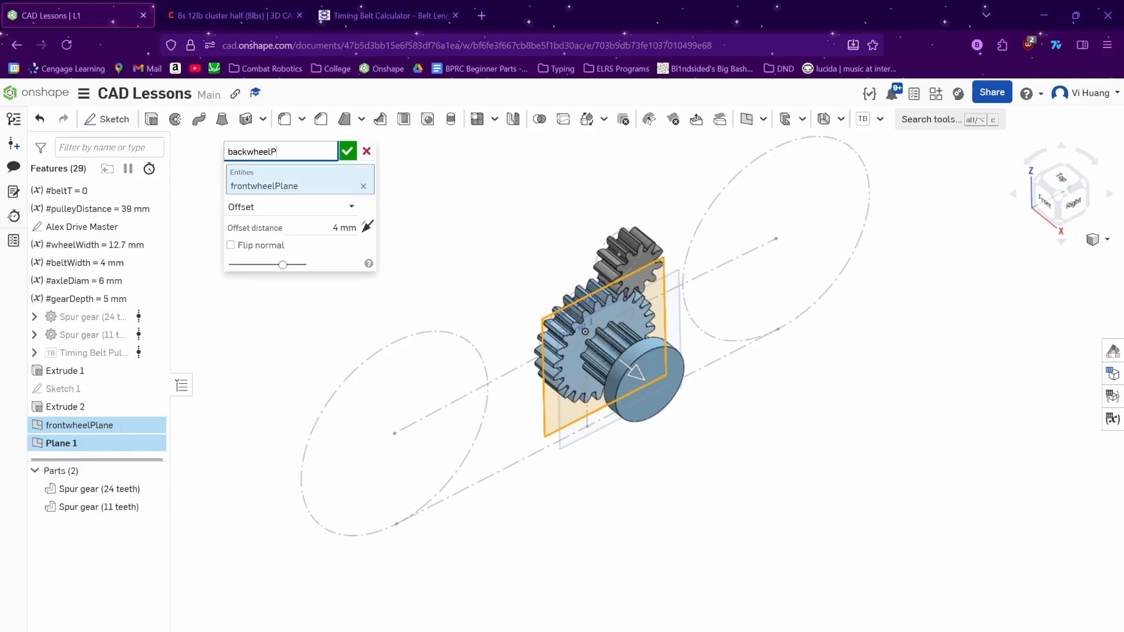
key(Return)
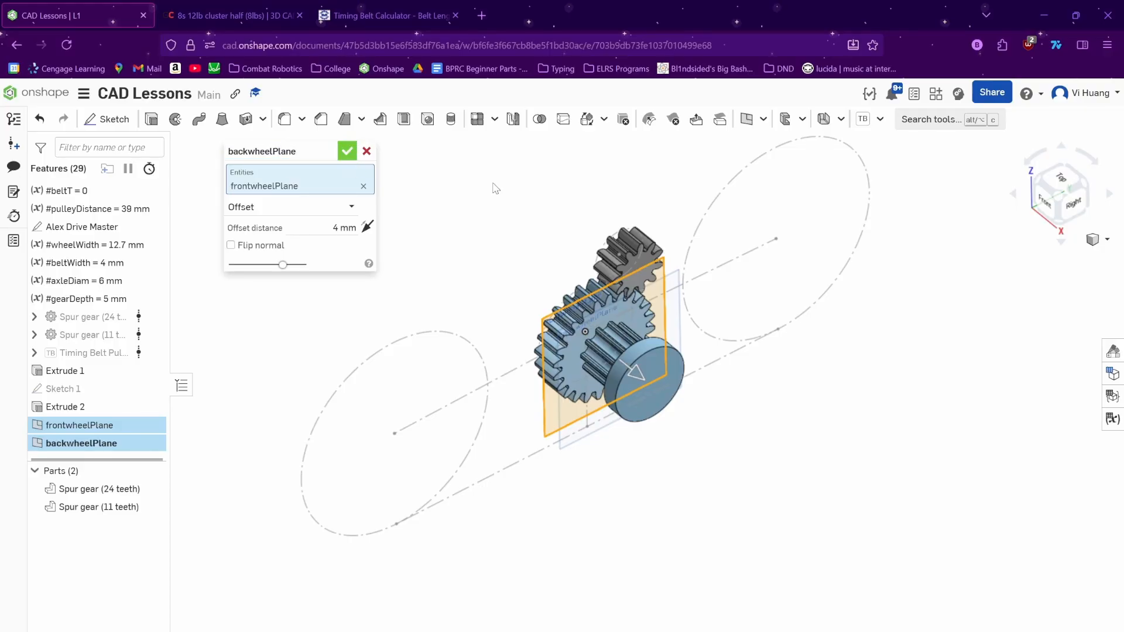
key(Return)
mouse_move(563, 275)
right_down()
mouse_move(561, 261)
mouse_move(622, 345)
mouse_move(607, 402)
right_up()
mouse_move(594, 357)
right_down()
mouse_move(615, 374)
mouse_move(578, 336)
mouse_move(603, 354)
mouse_move(608, 393)
mouse_move(591, 339)
mouse_move(577, 332)
mouse_move(555, 358)
right_up()
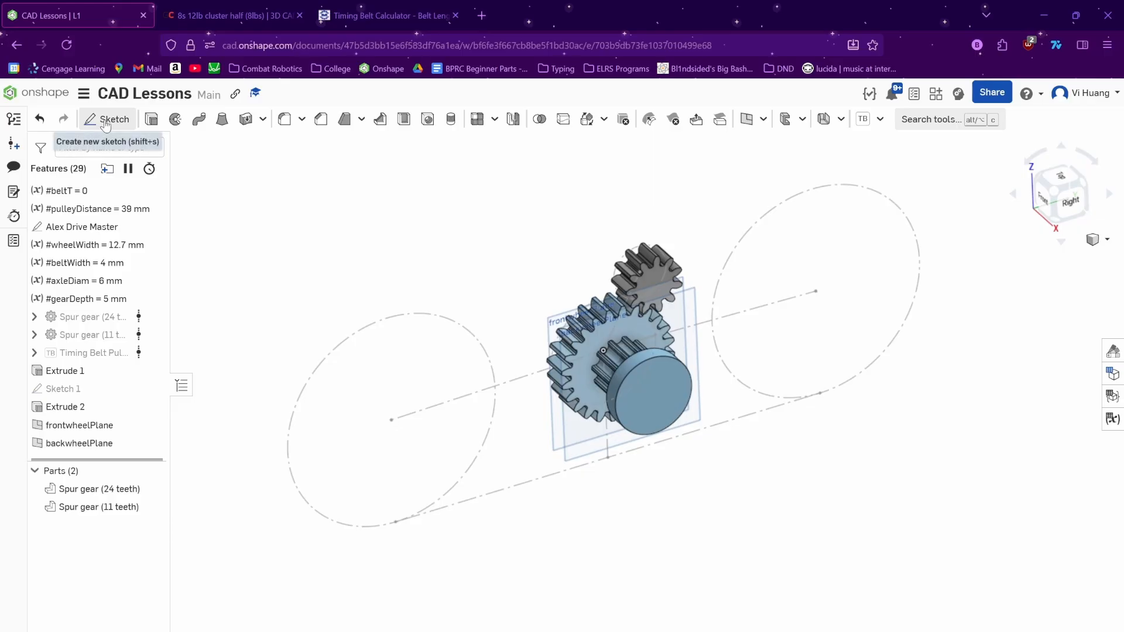
click(556, 342)
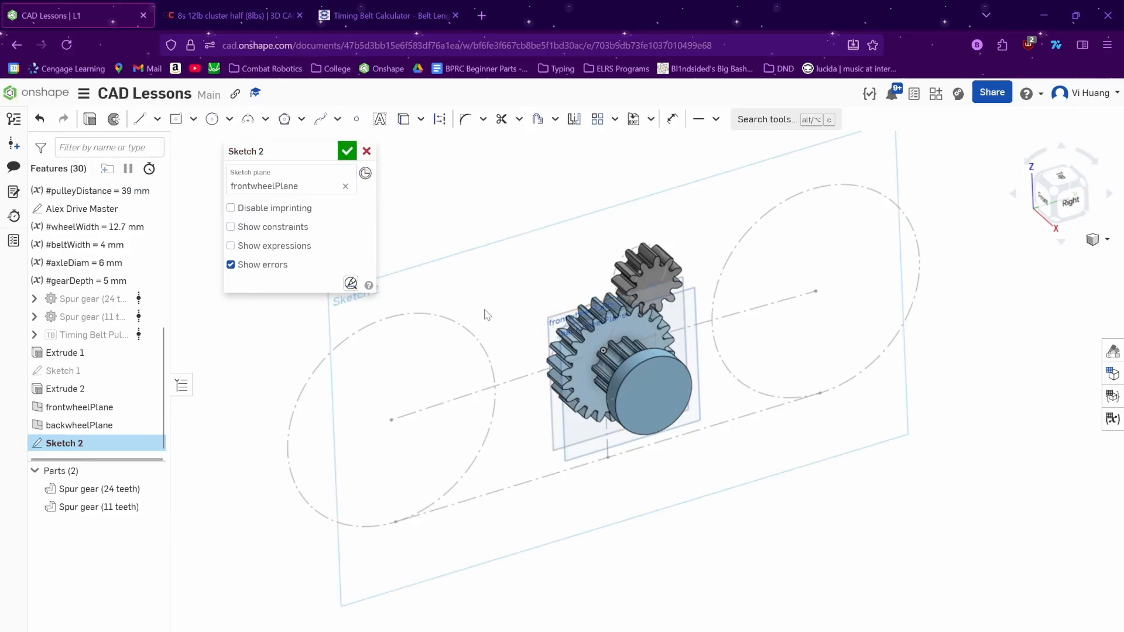
mouse_move(482, 311)
right_down()
mouse_move(519, 321)
mouse_move(515, 297)
mouse_move(644, 307)
mouse_move(545, 305)
mouse_move(564, 301)
right_up()
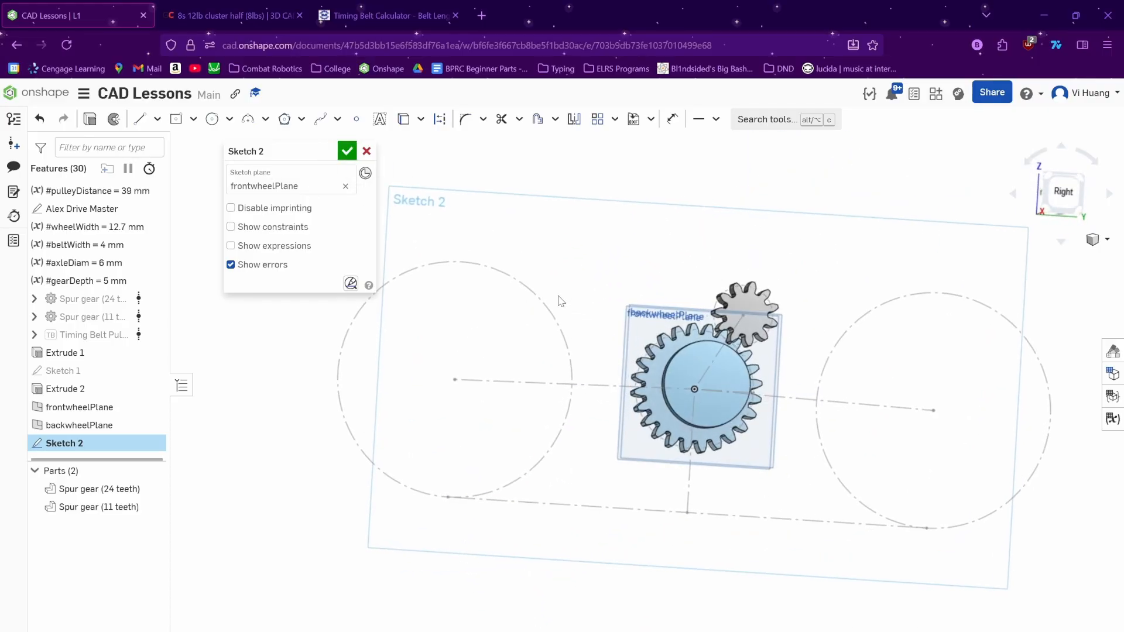
click(366, 151)
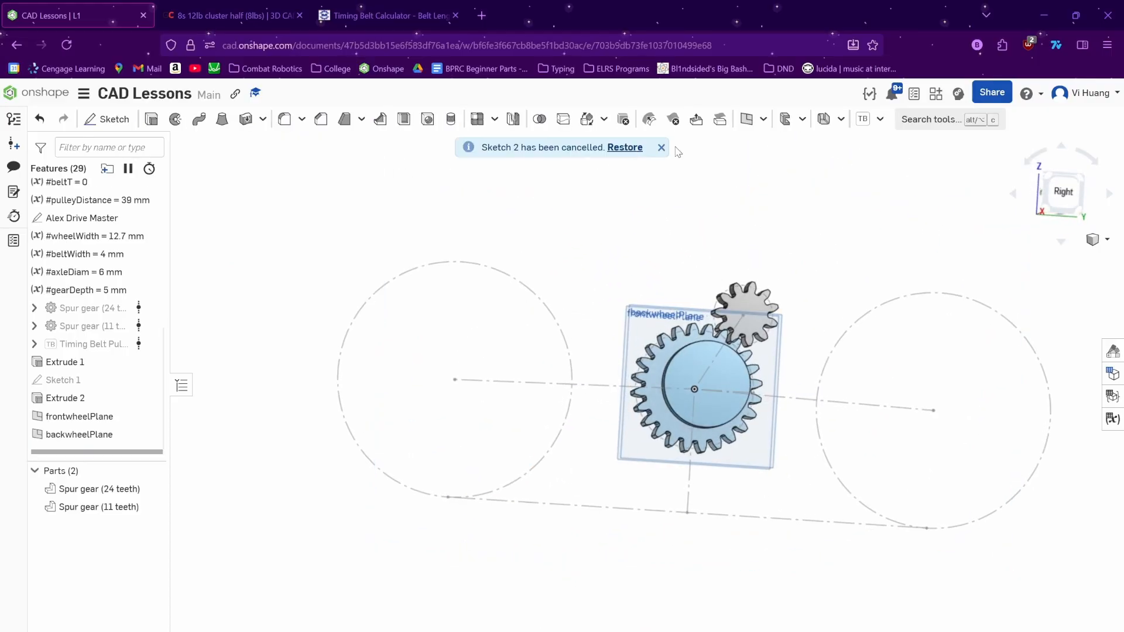
click(880, 119)
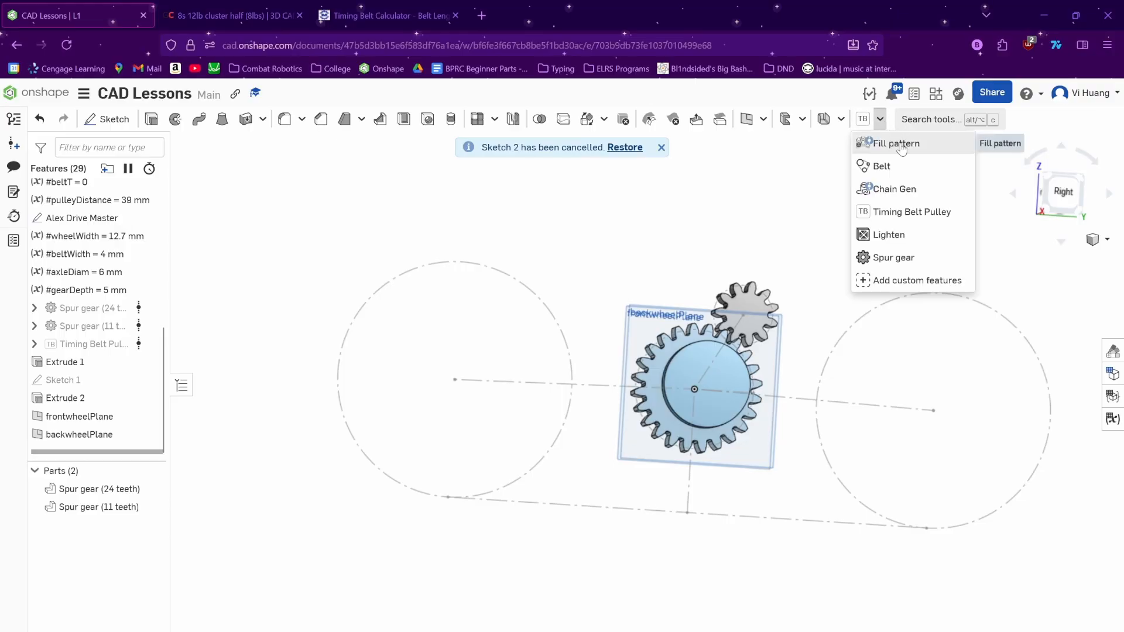
click(890, 262)
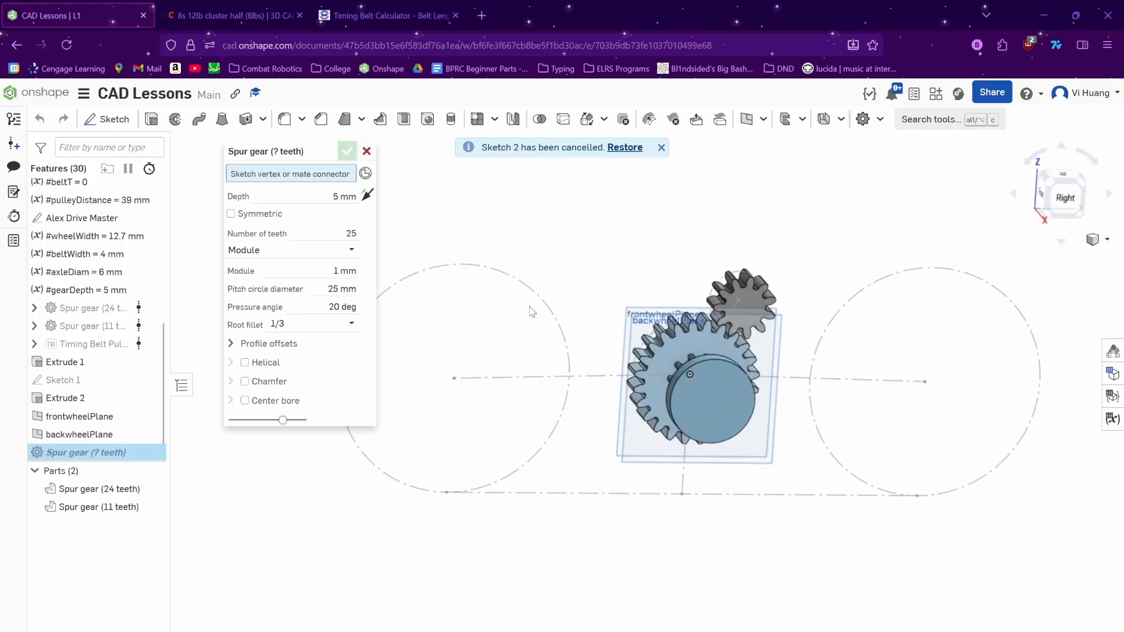
key(Escape)
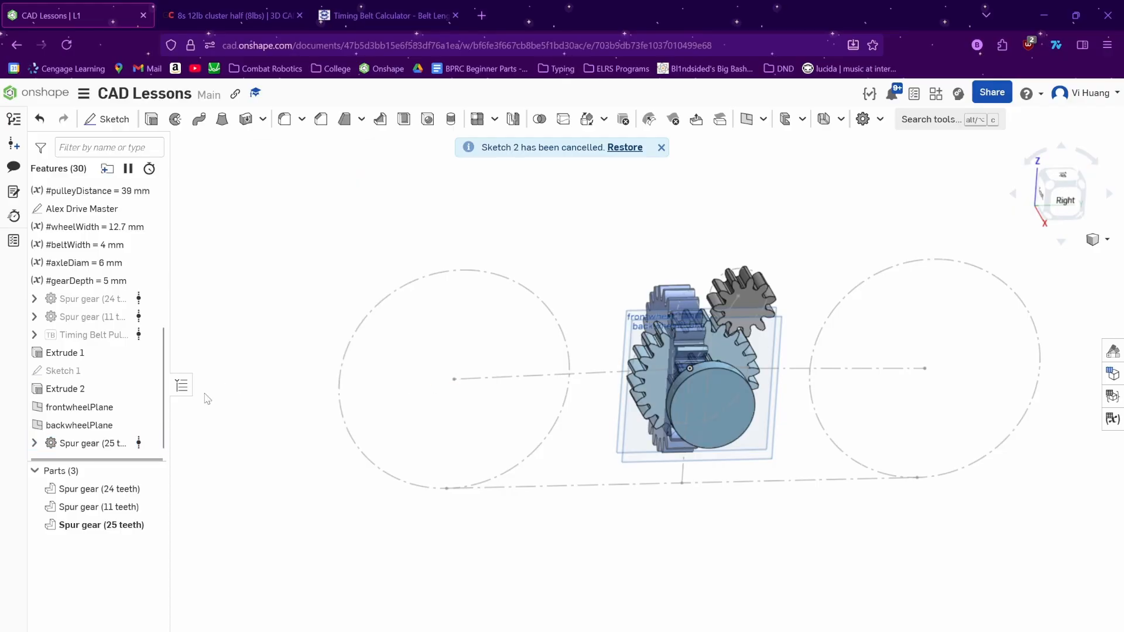
- Sketch on frontwheelPlane, project the front wheel's construction circle from the Alex Drive Master sketch into it, and finish the sketch
click(114, 120)
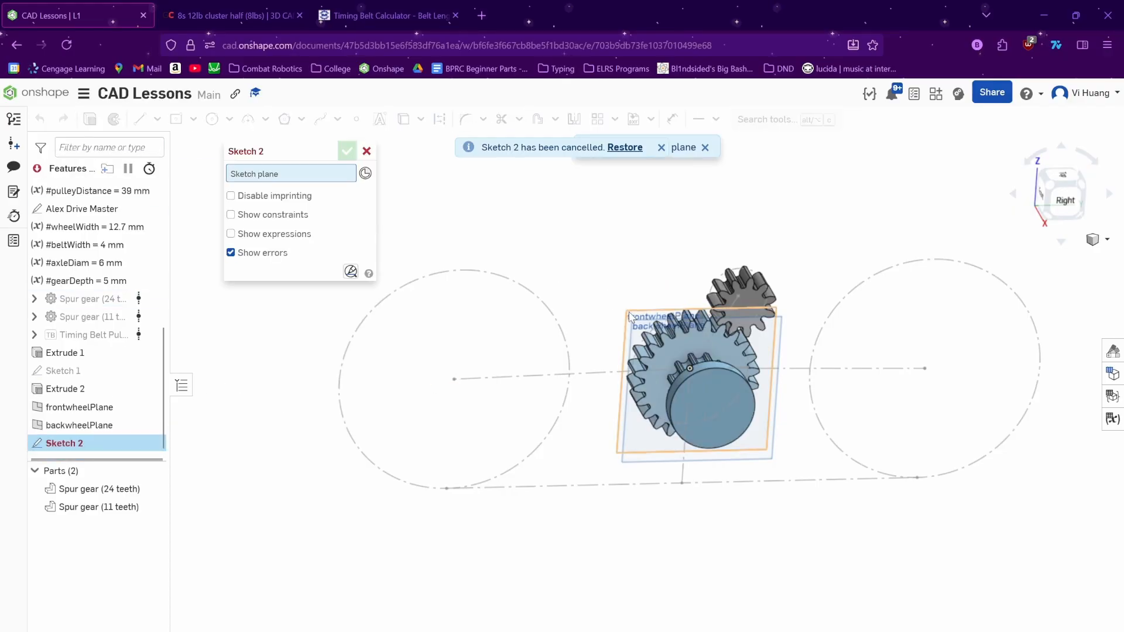
click(620, 311)
key(x)
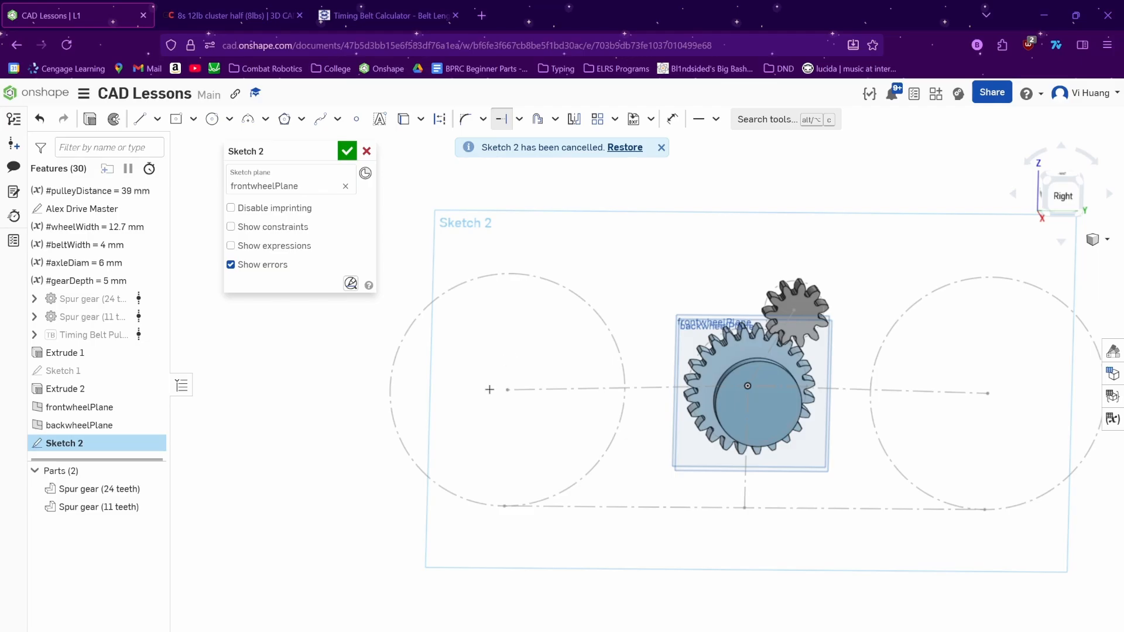
click(582, 301)
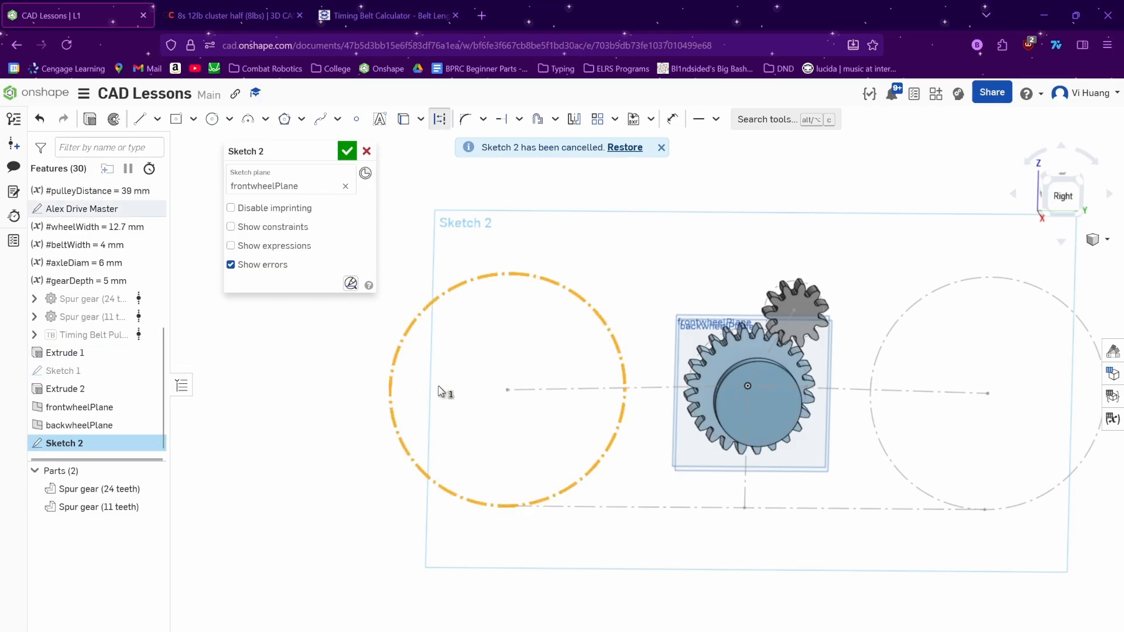
key(u)
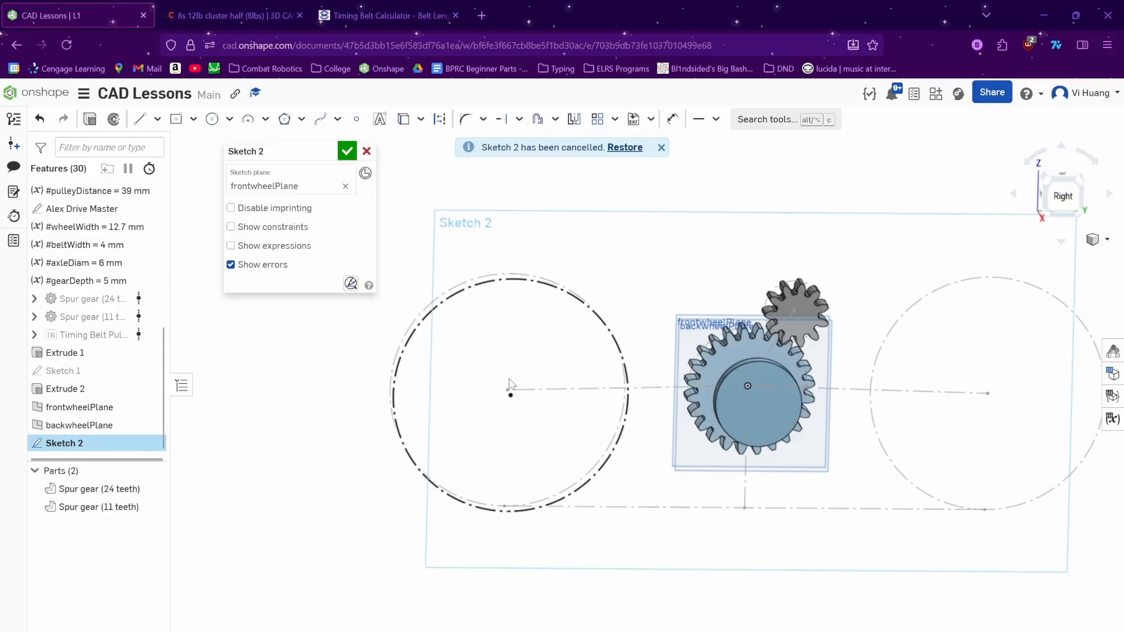
right_drag(509, 384, 562, 383)
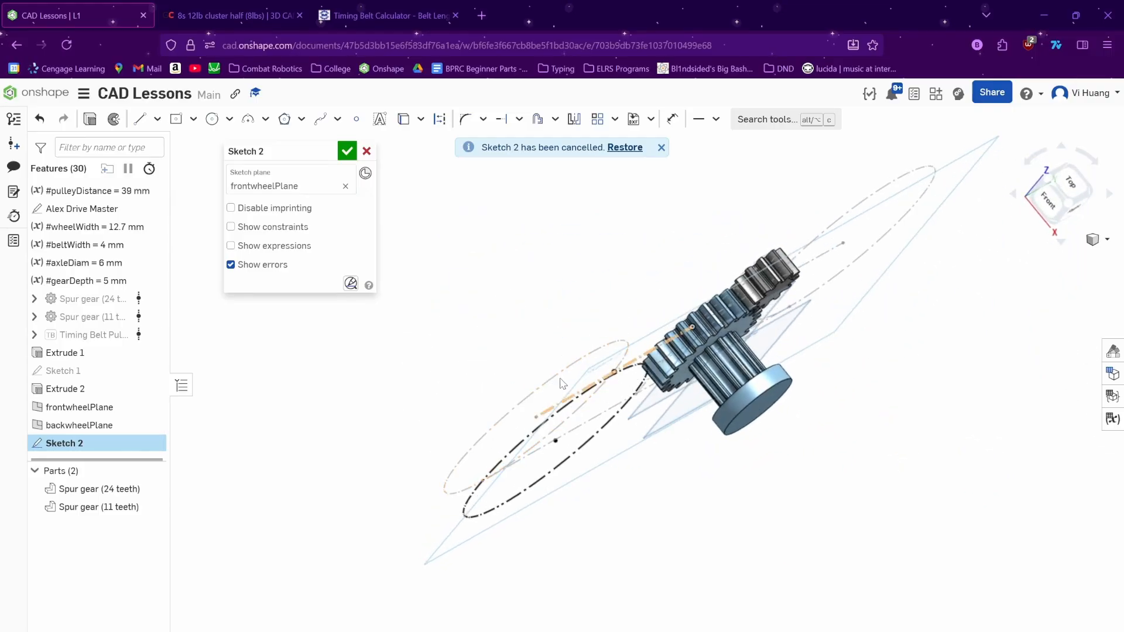
right_drag(575, 433, 576, 428)
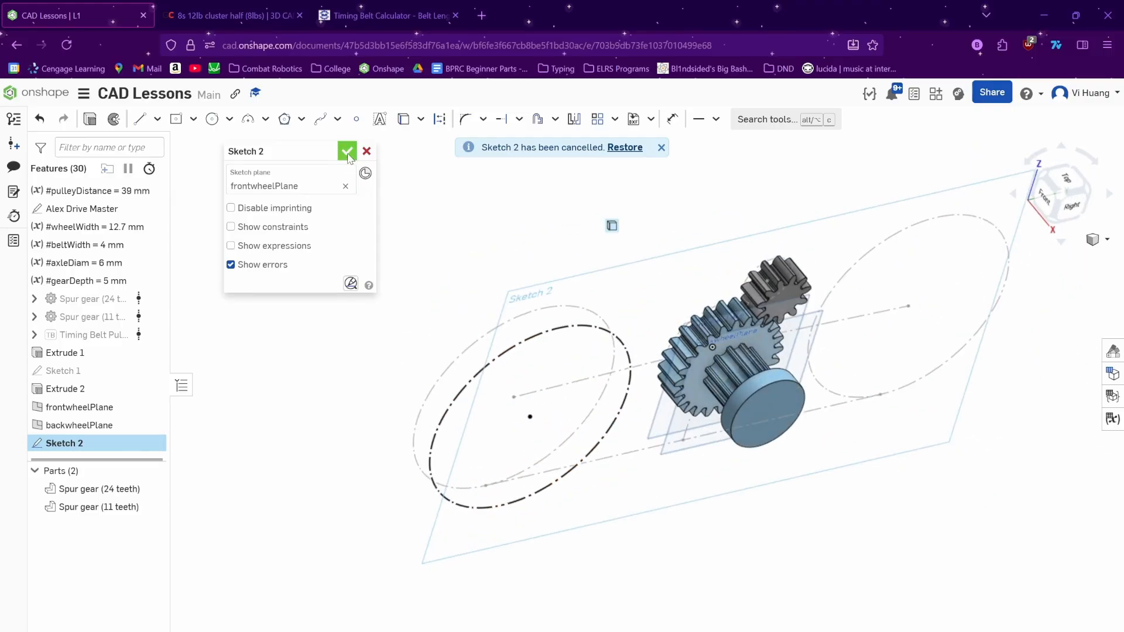
- Review the reference entity and offset distance in the definition of backwheelPlane
double_click(70, 426)
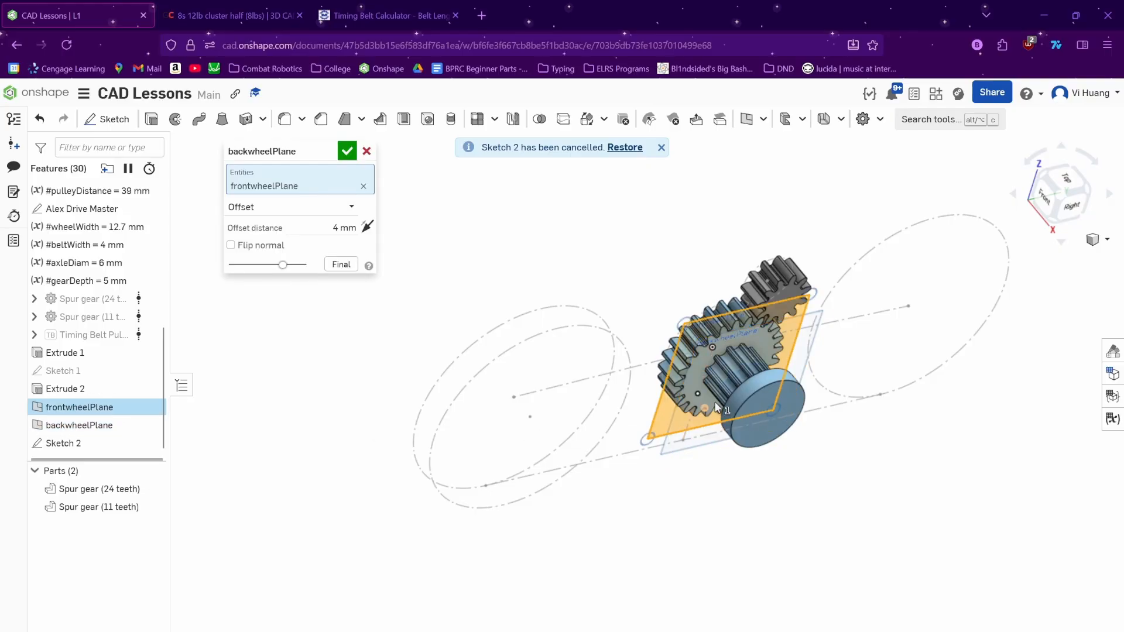
right_drag(751, 407, 742, 401)
click(348, 151)
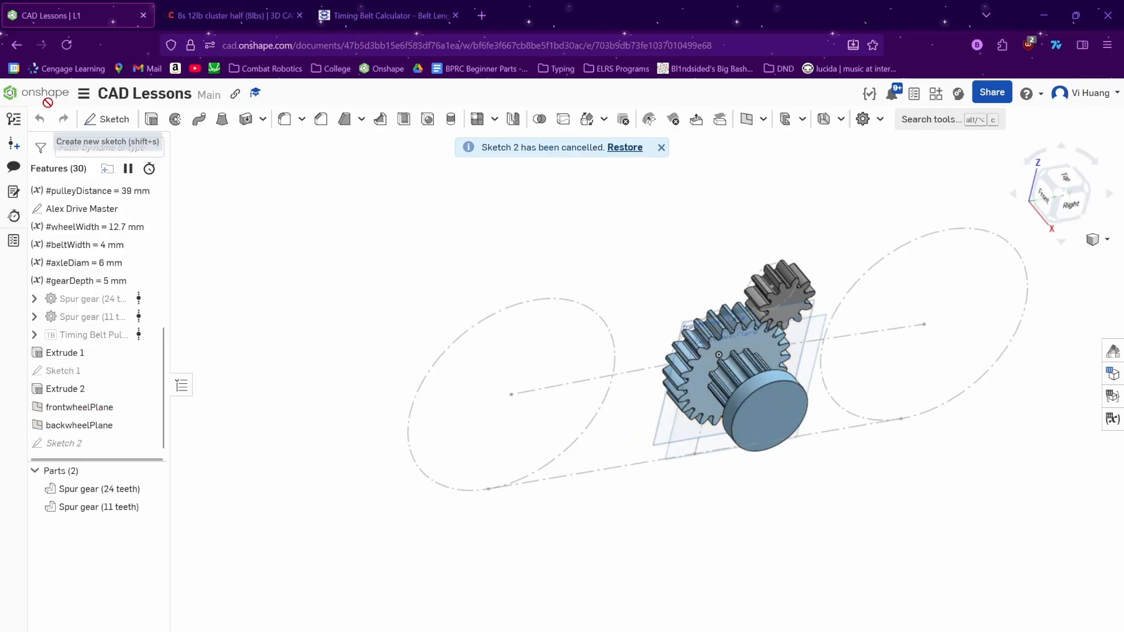
- Sketch on backwheelPlane, project the rear wheel's construction circle from the Alex Drive Master sketch into it, and finish the sketch
click(104, 124)
click(79, 425)
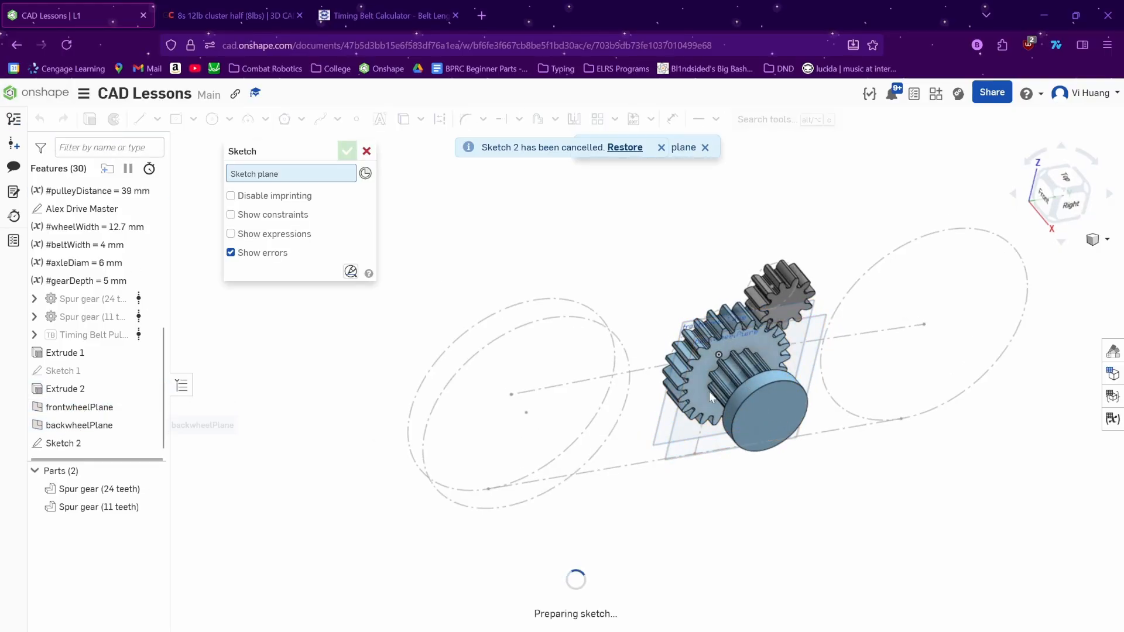
right_drag(709, 391, 764, 374)
key(n)
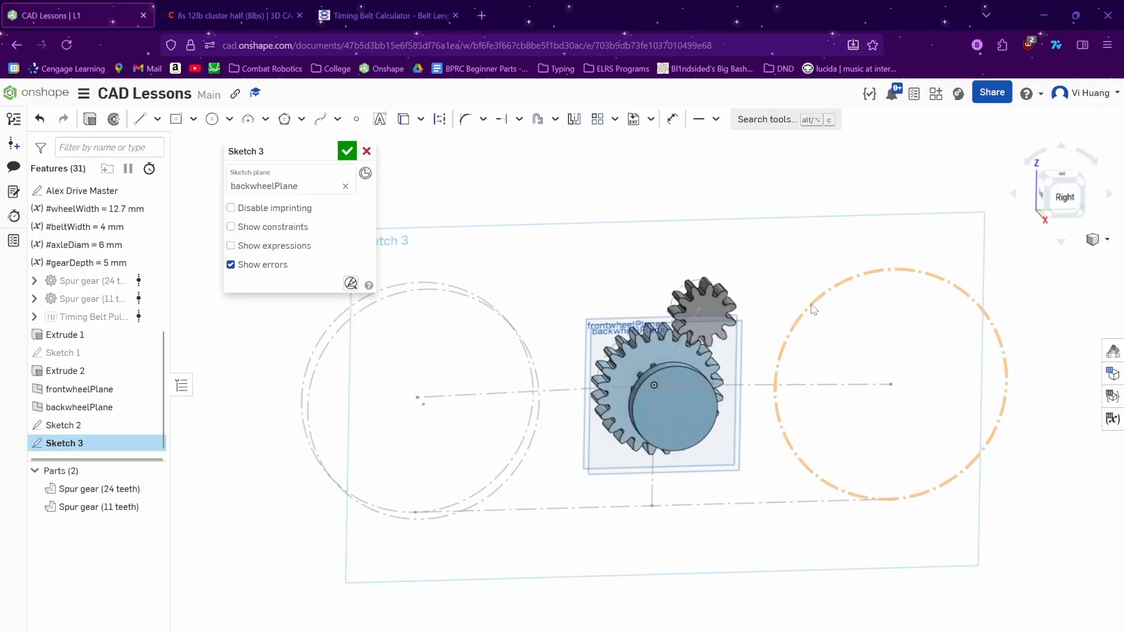
key(u)
click(808, 327)
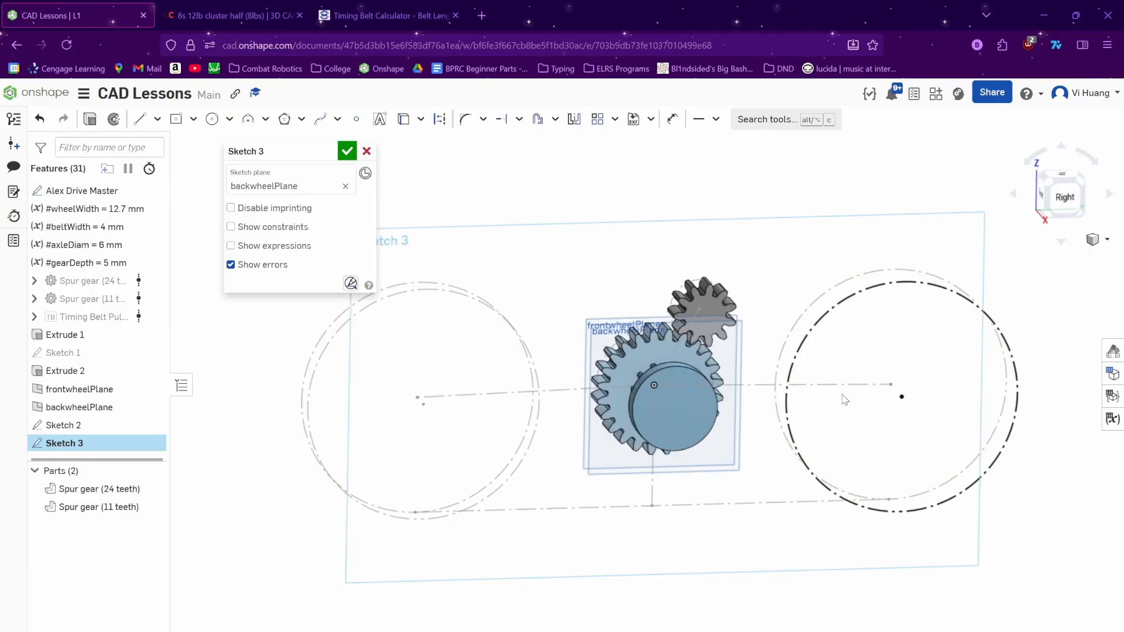
right_drag(843, 395, 789, 377)
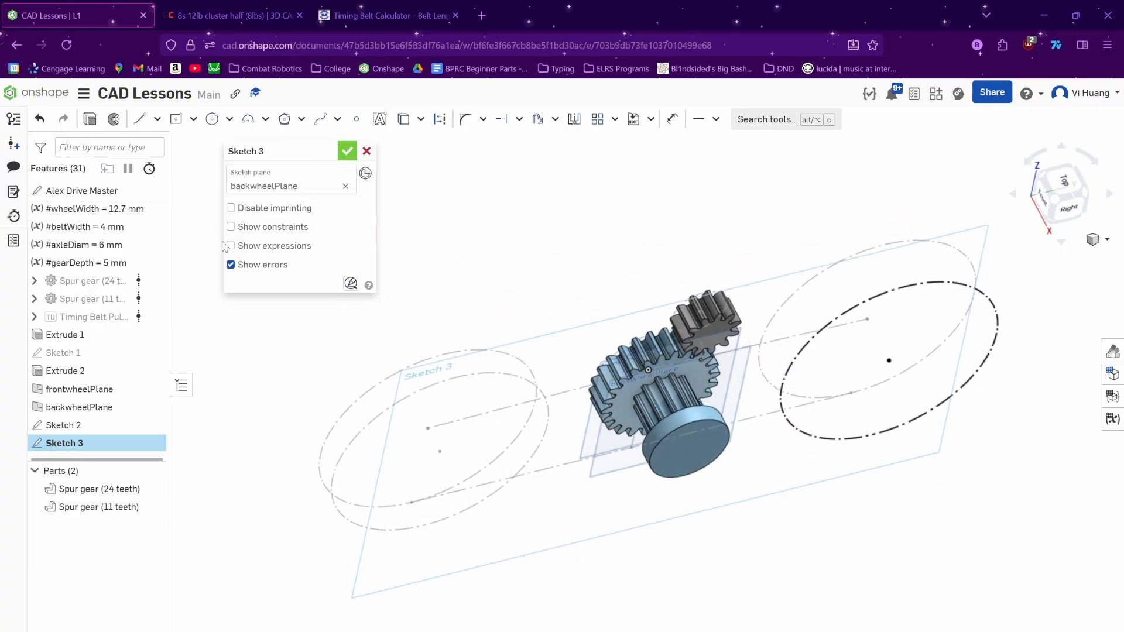
key(Return)
- Hide the Alex Drive Master sketch and the reference planes so only the gears and projected wheel circles are shown
click(153, 267)
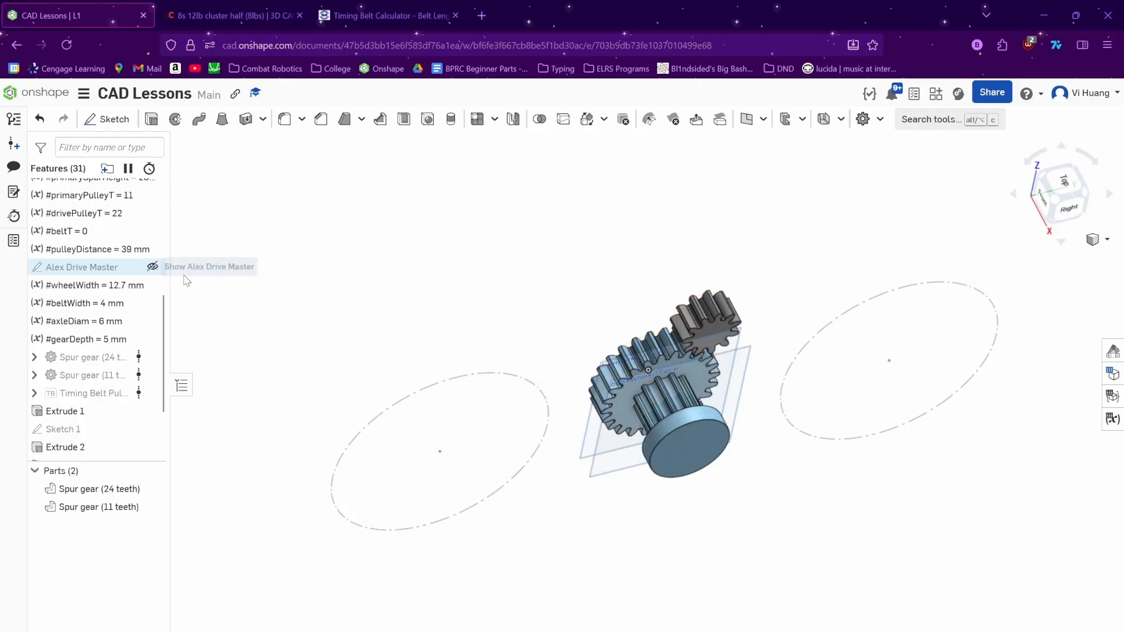
mouse_move(558, 326)
right_down()
mouse_move(587, 358)
mouse_move(566, 319)
right_up()
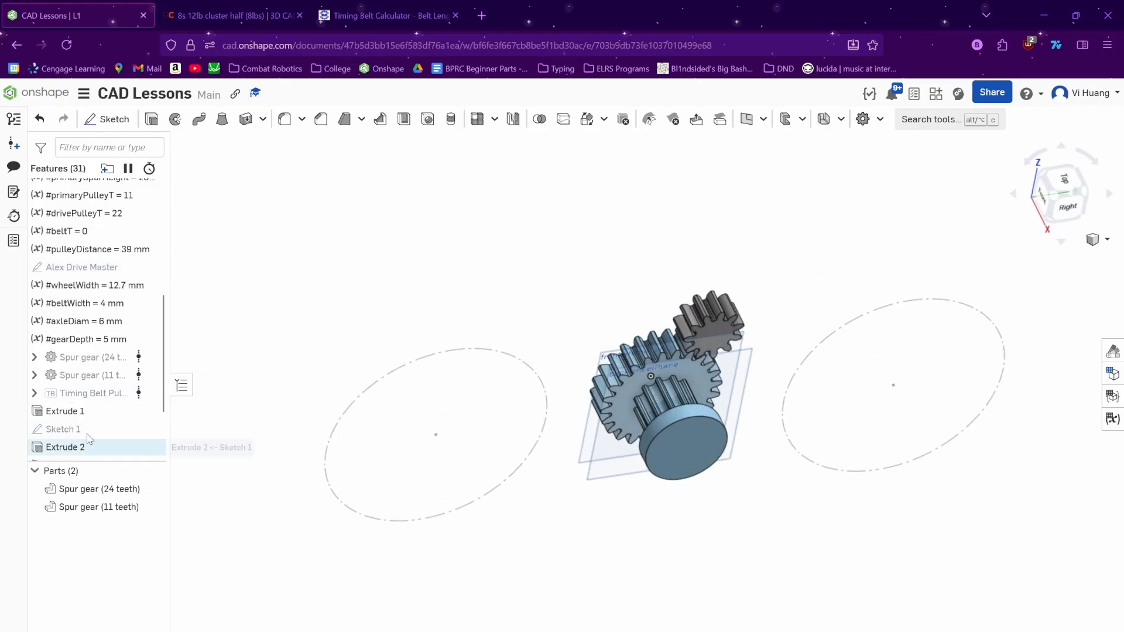
scroll(111, 431, down, 2)
key(p)
key(p)
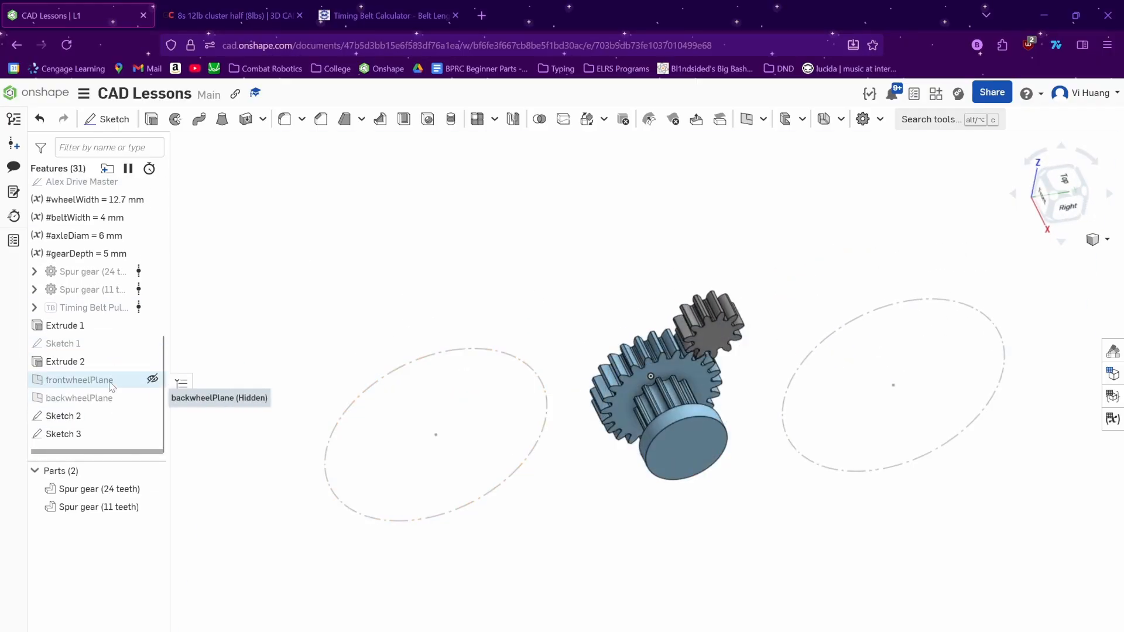
right_drag(517, 431, 657, 433)
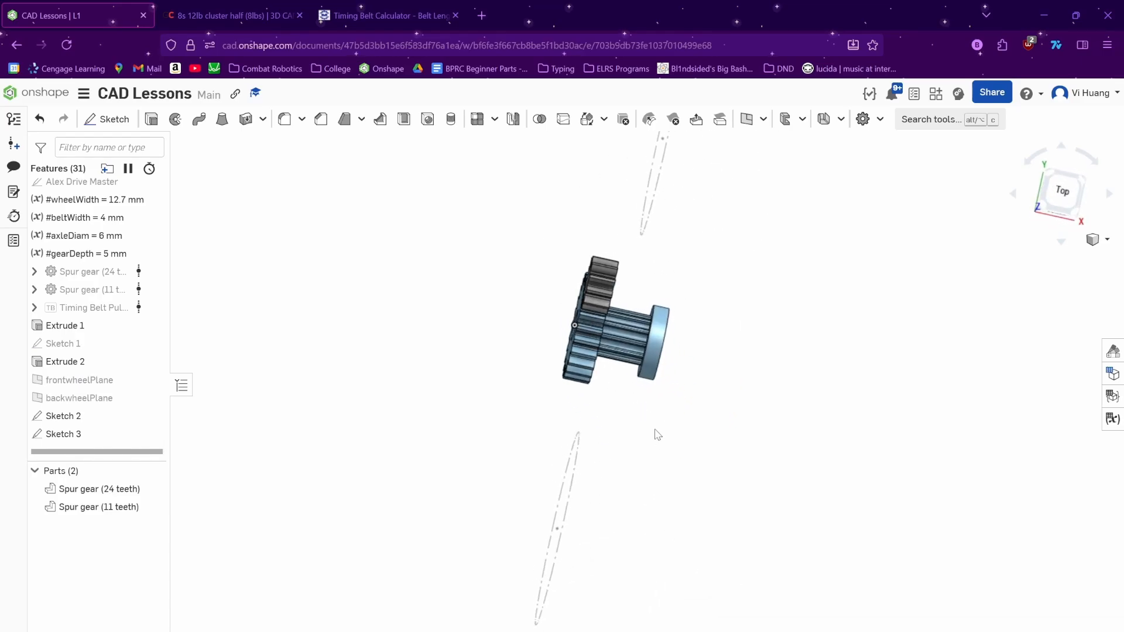
right_drag(623, 269, 565, 343)
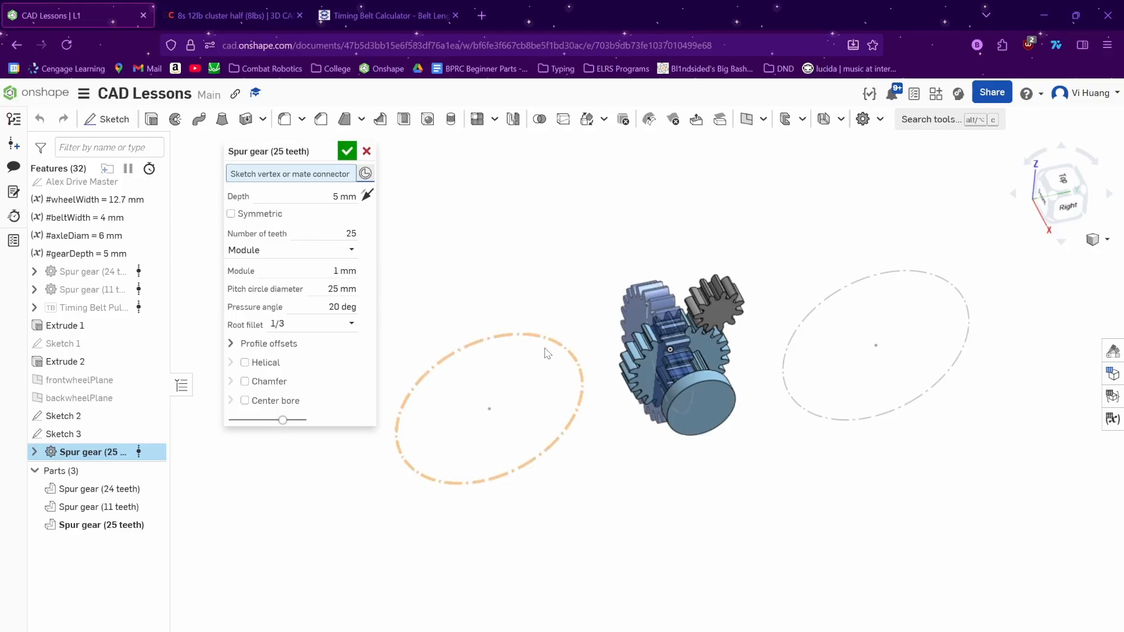
click(491, 408)
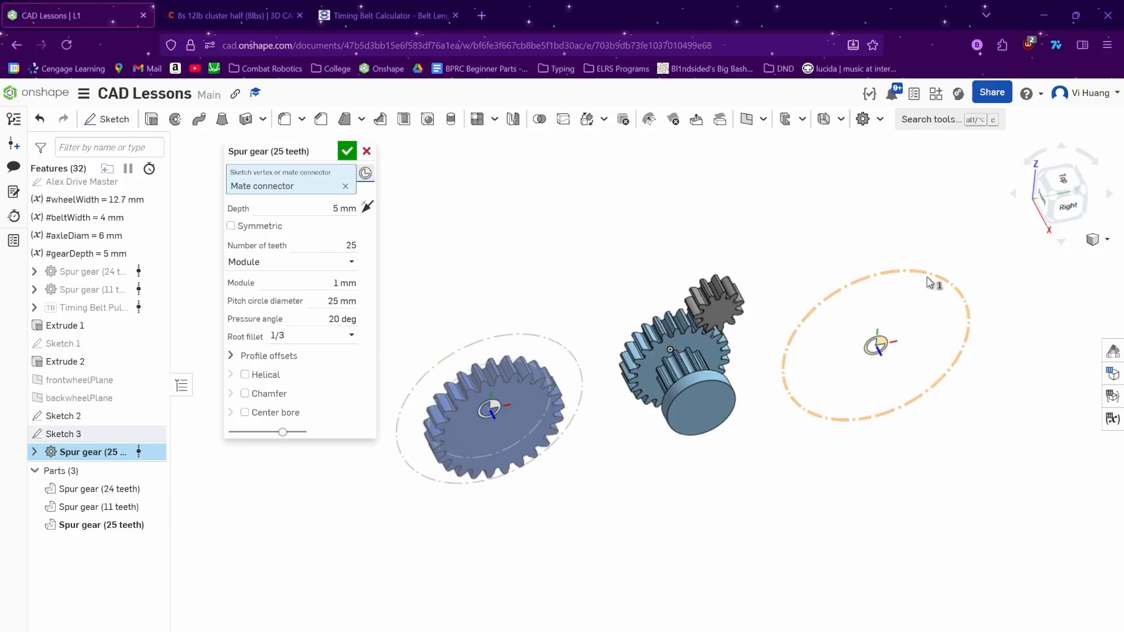
click(931, 283)
click(550, 343)
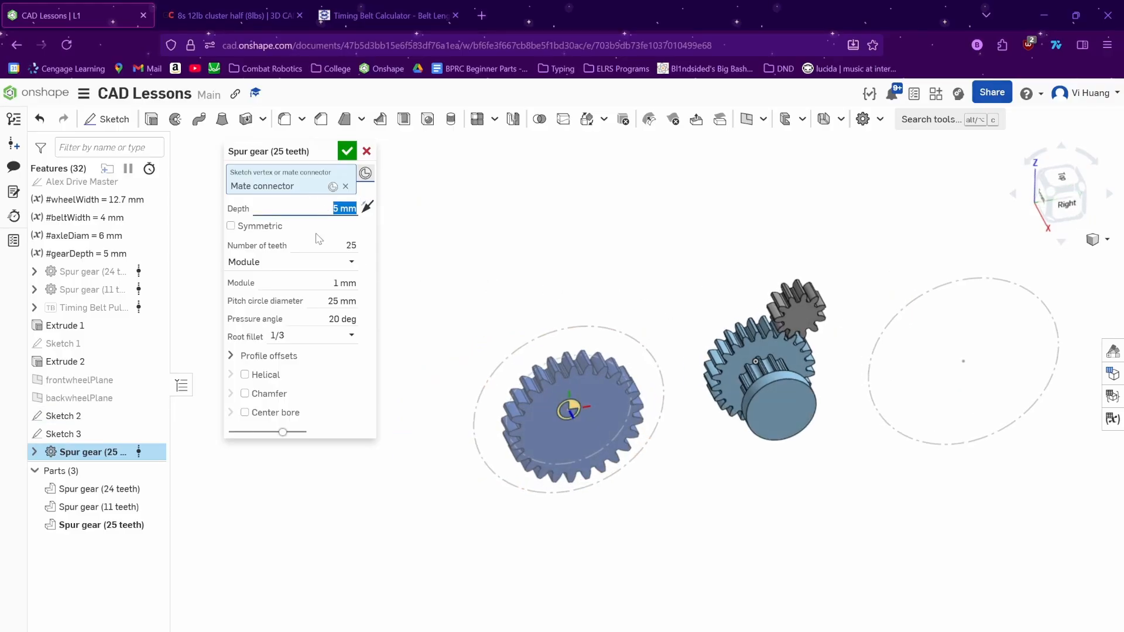
text(ge)
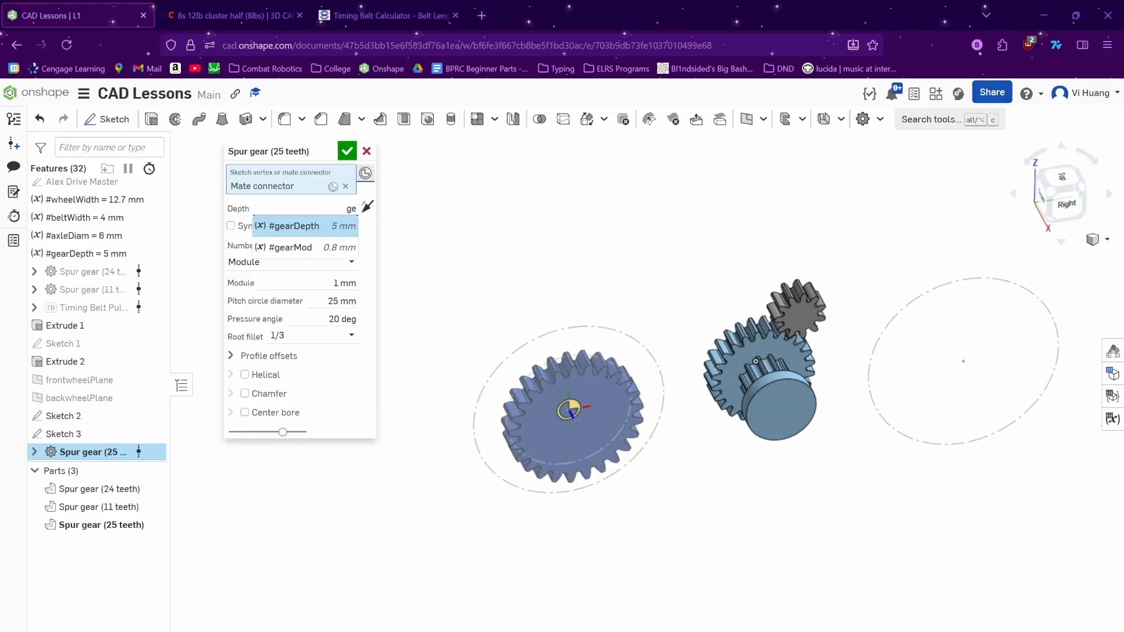
click(368, 151)
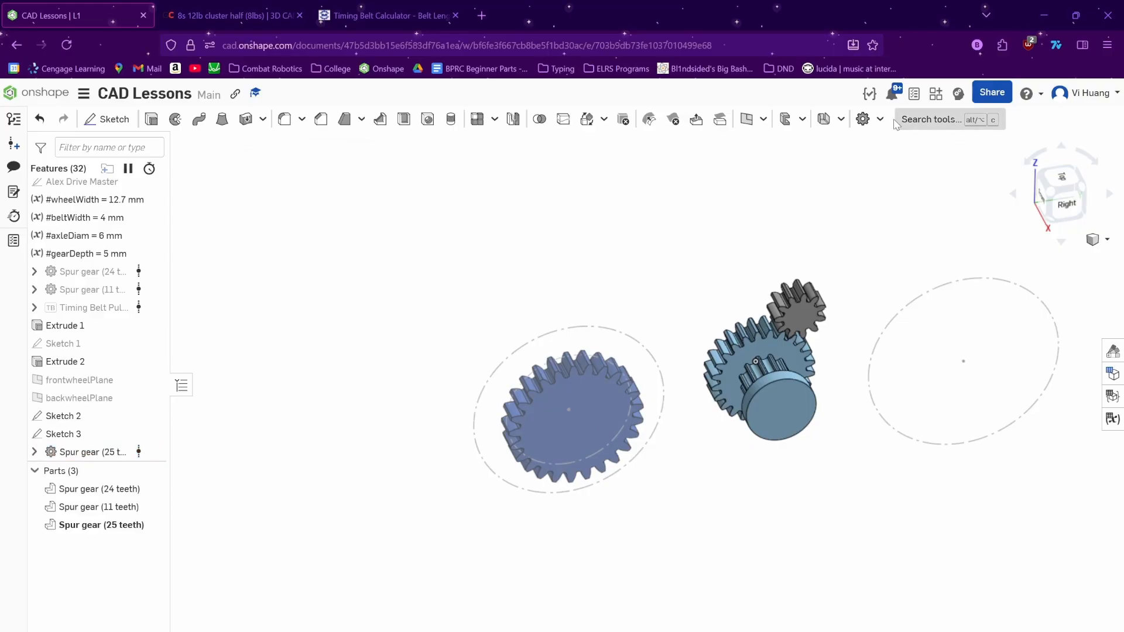
- Add a GT2-3M timing belt pulley centred on the front wheel's projected circle, with #drivePulleyT as the tooth count
click(880, 120)
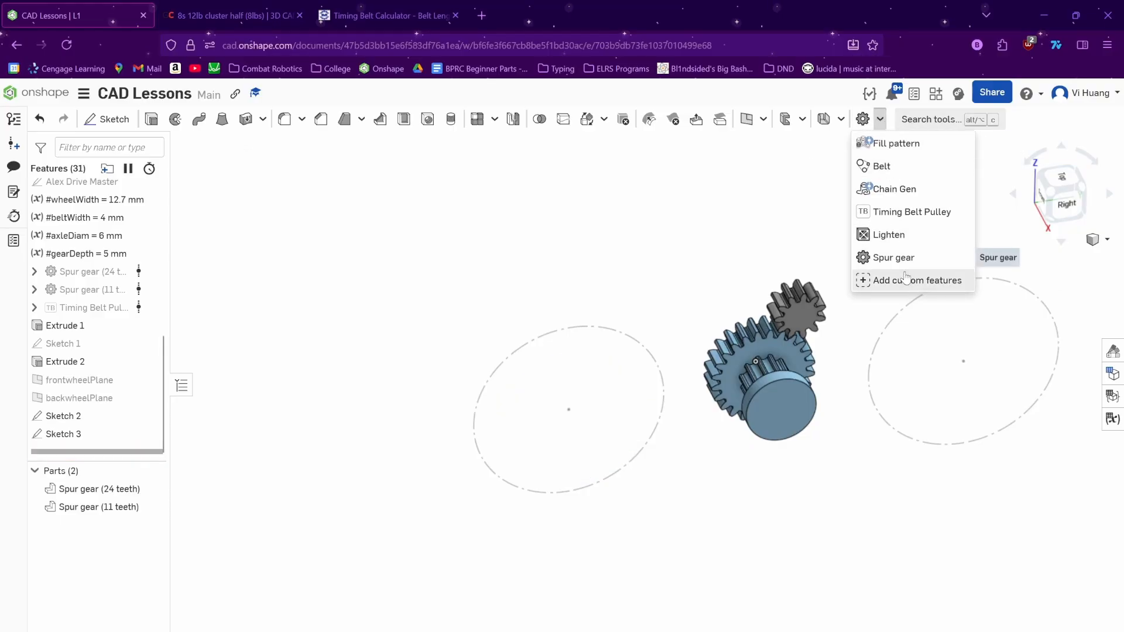
click(911, 211)
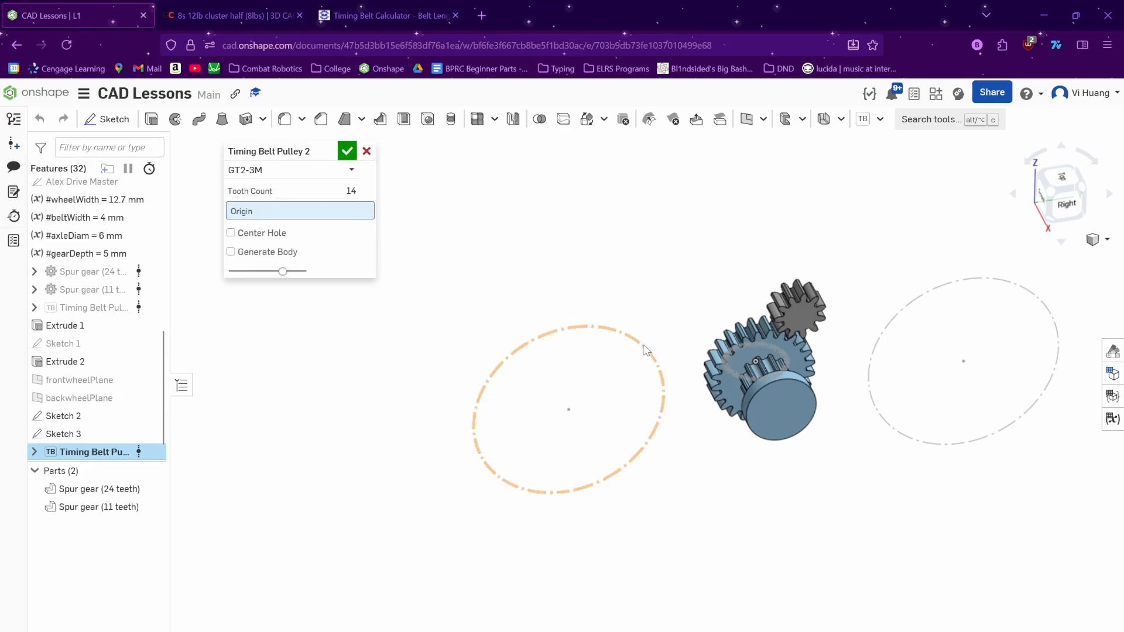
click(646, 350)
click(917, 306)
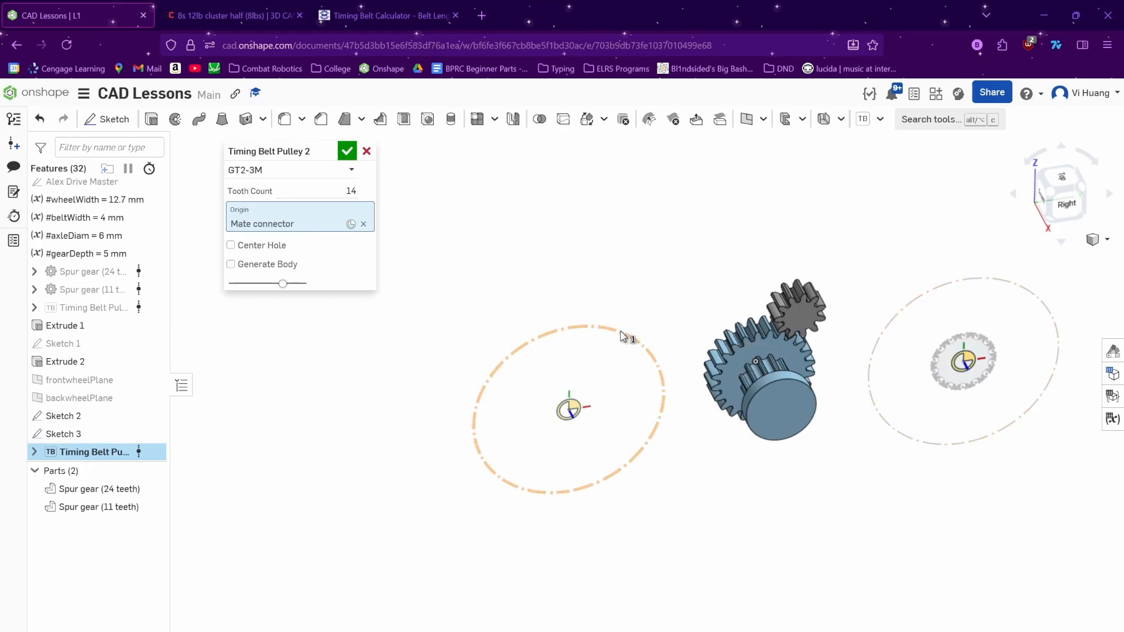
click(282, 191)
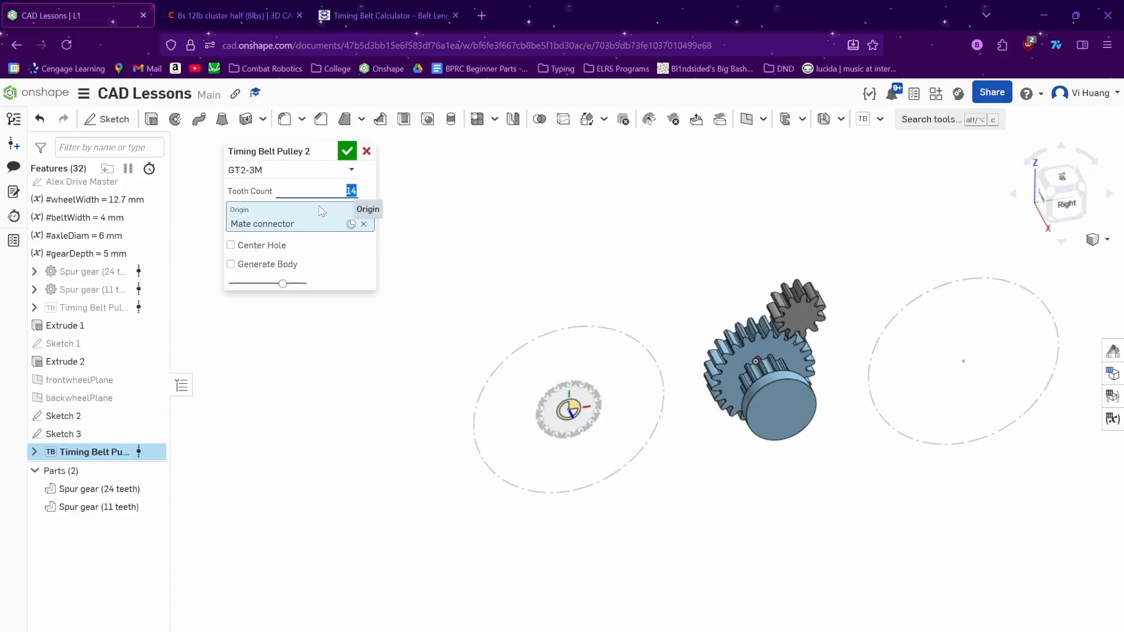
text(dri)
click(291, 209)
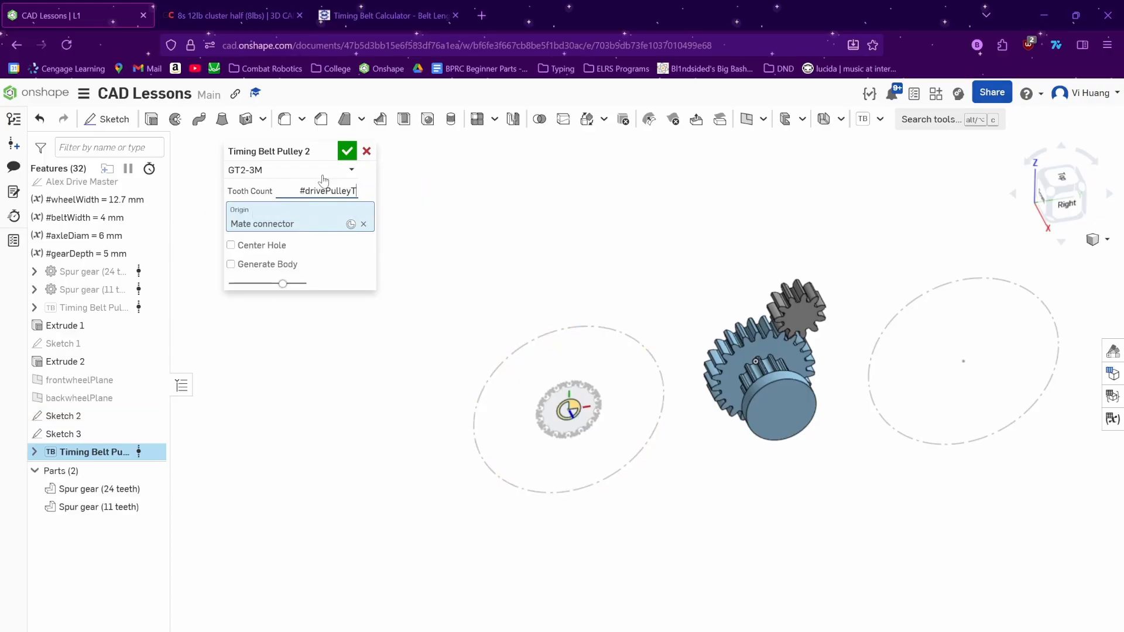
click(347, 151)
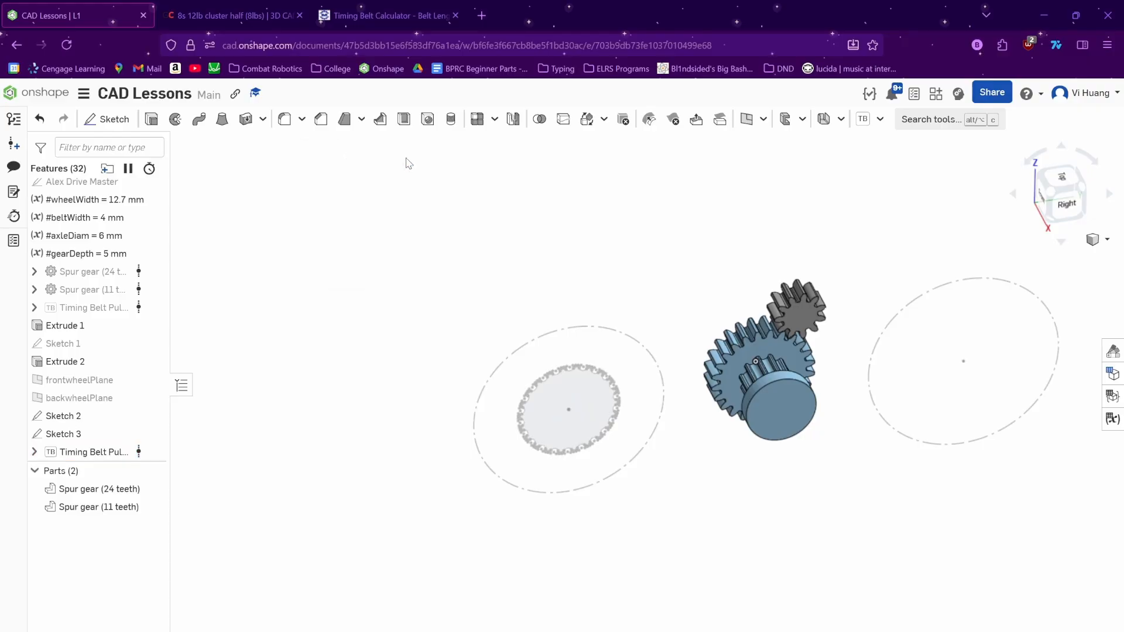
- Add a second GT2-3M timing belt pulley centred on the rear wheel's projected circle, with #drivePulleyT as the tooth count
click(861, 119)
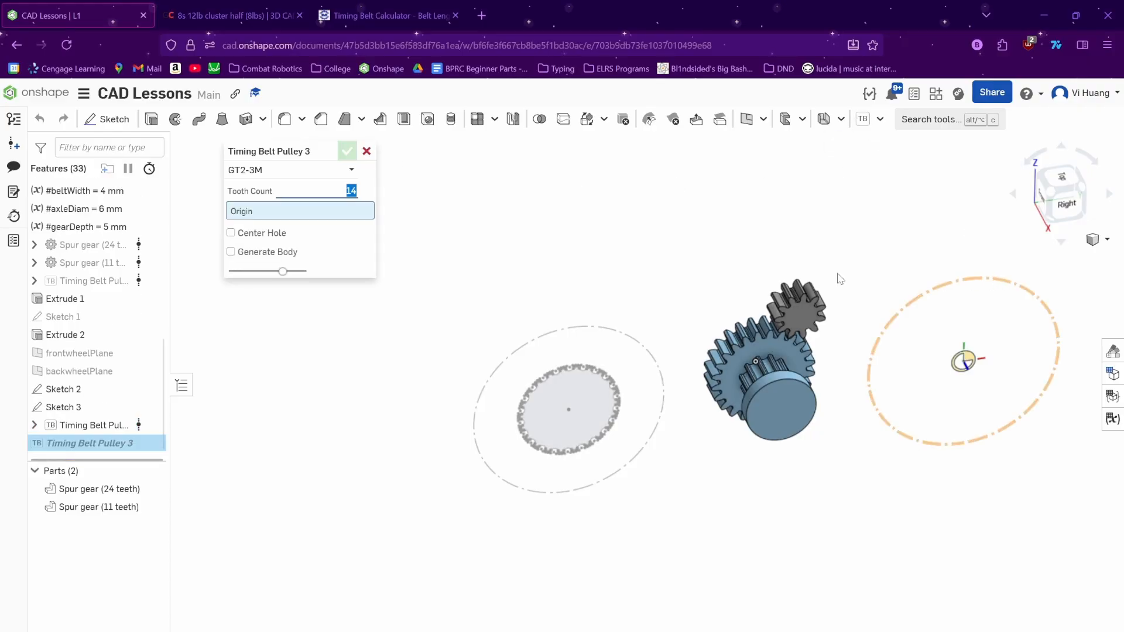
click(963, 360)
click(344, 193)
text(dr)
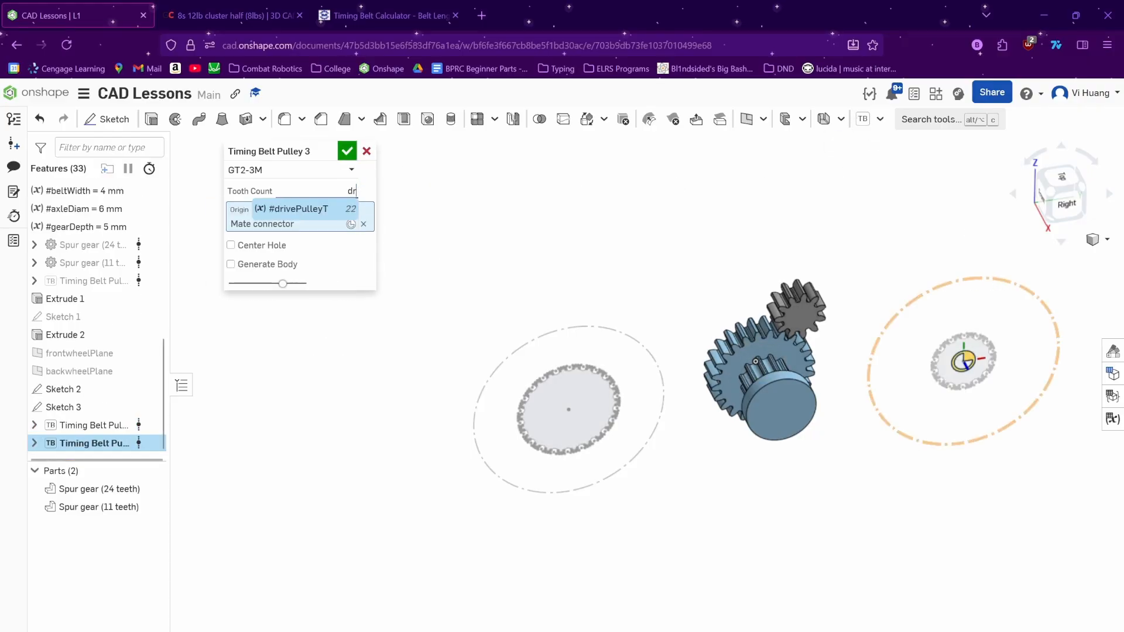
click(296, 209)
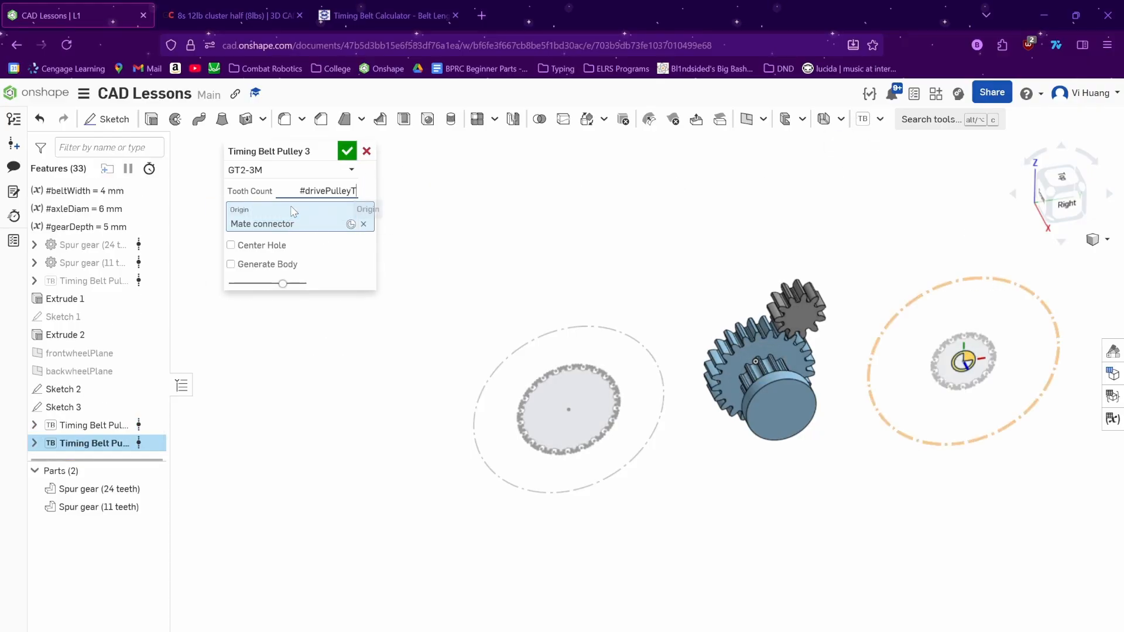
click(348, 152)
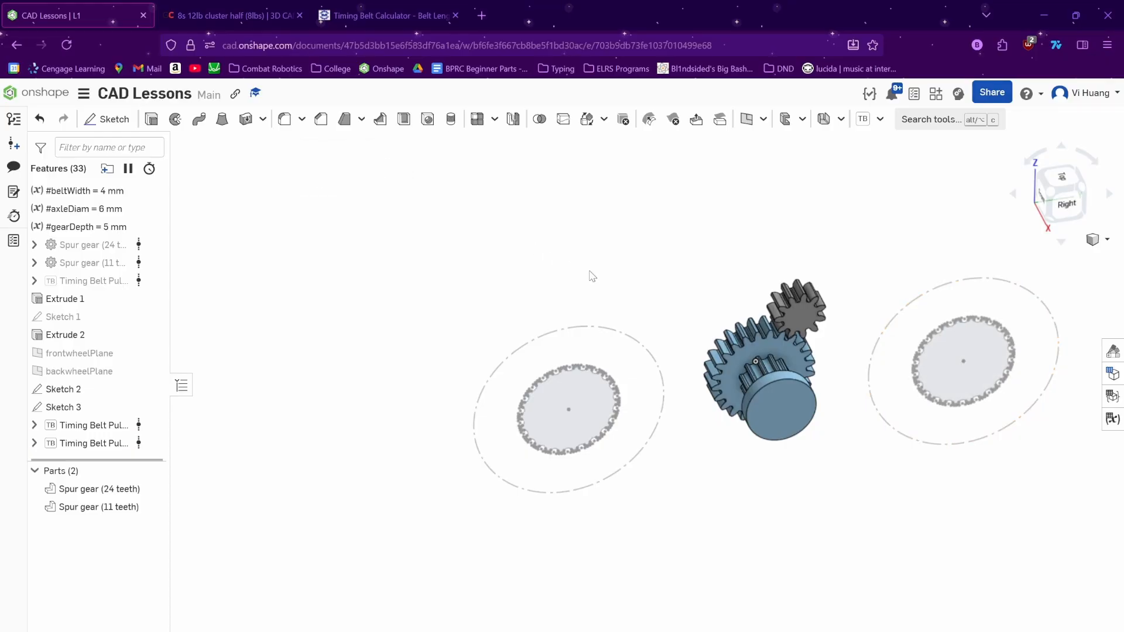
- Extrude the front and rear pulley profiles as new solids with a depth of #beltWidth+1mm+3mm
right_drag(592, 271, 639, 306)
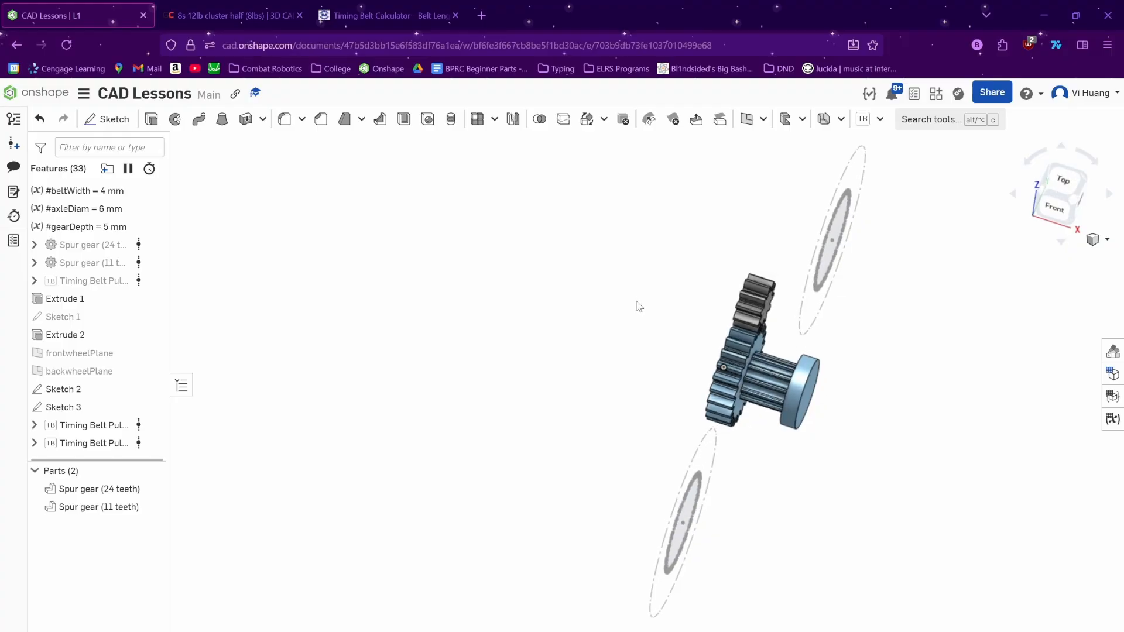
key(shift+e)
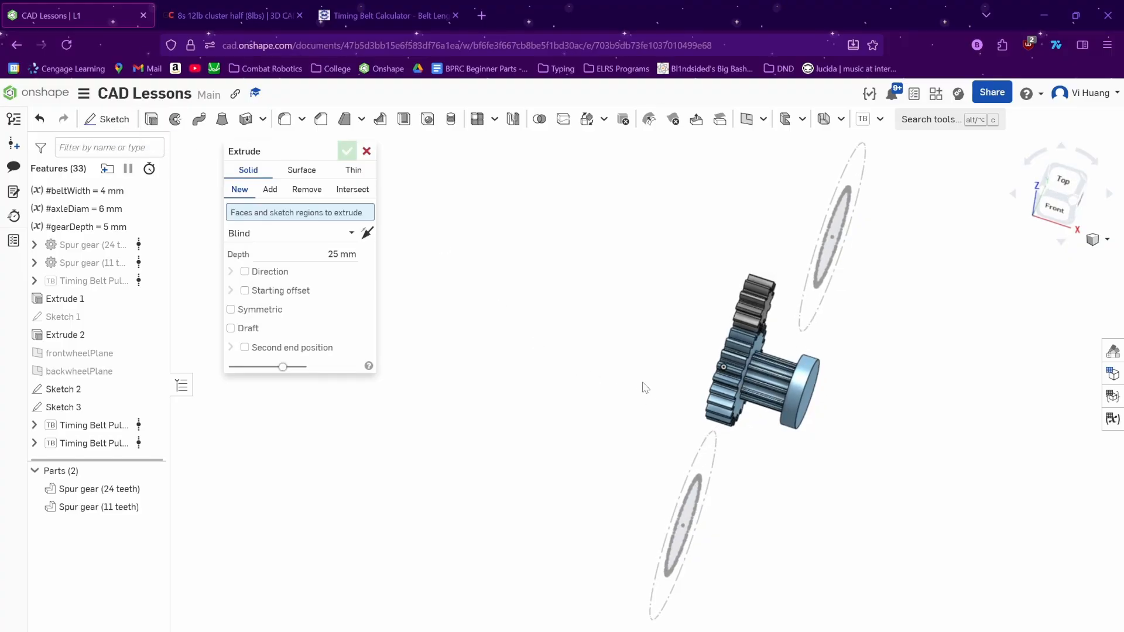
right_drag(642, 387, 676, 489)
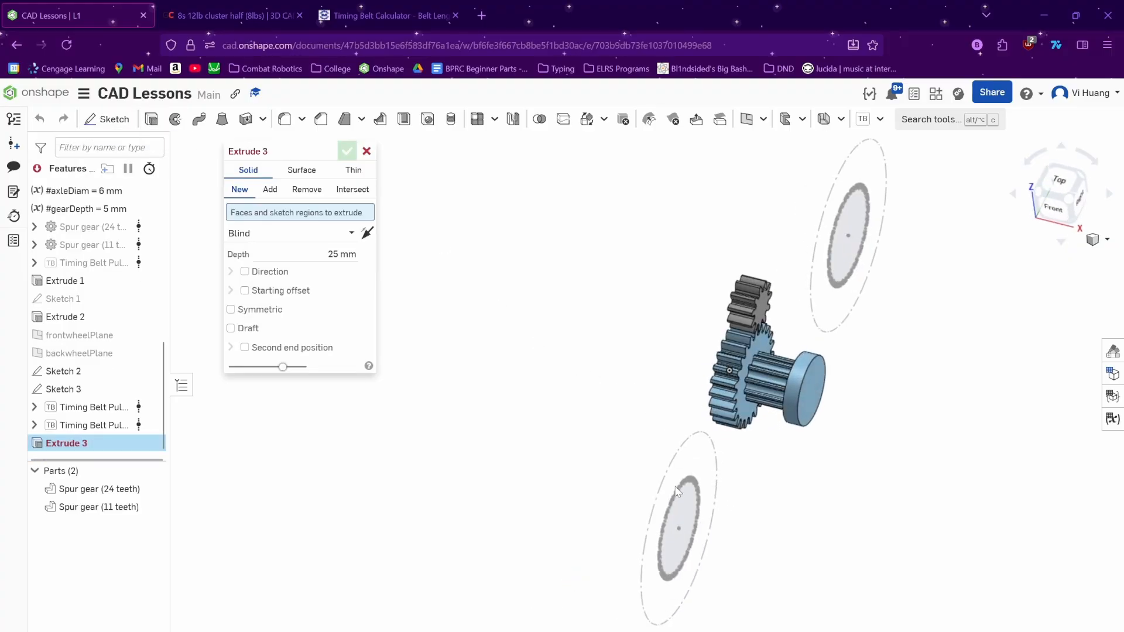
click(679, 503)
click(844, 260)
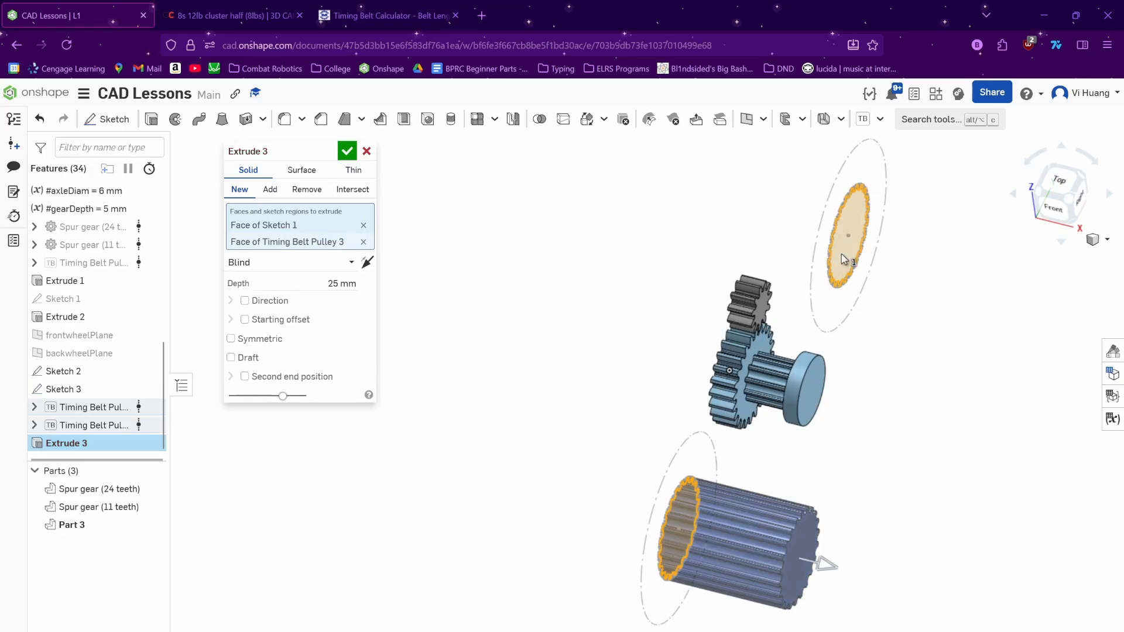
click(335, 286)
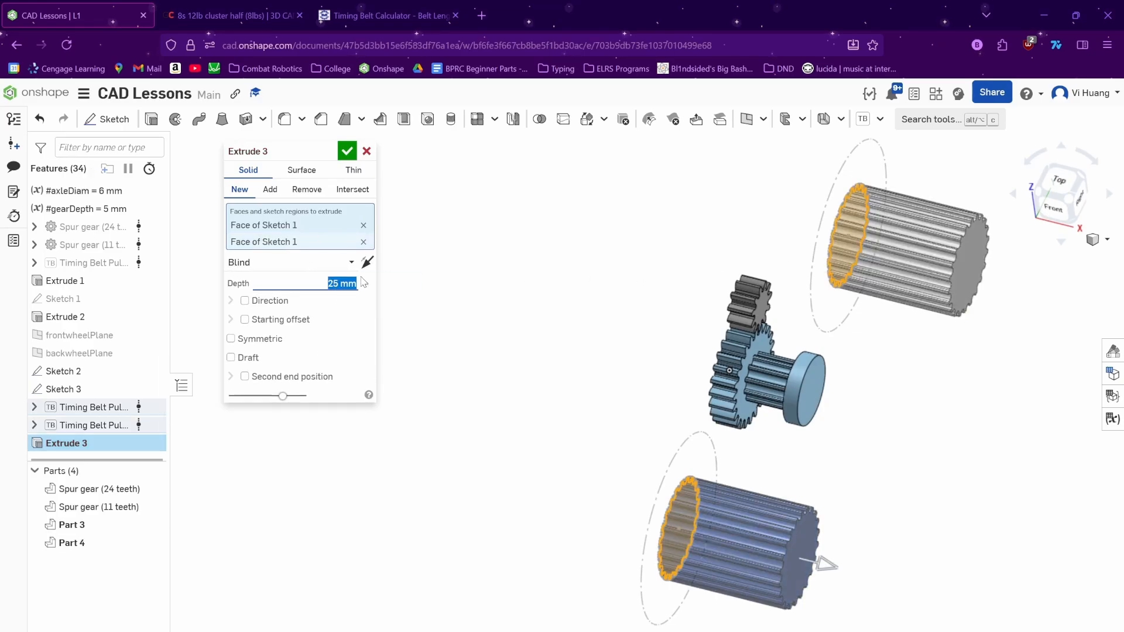
text(bel)
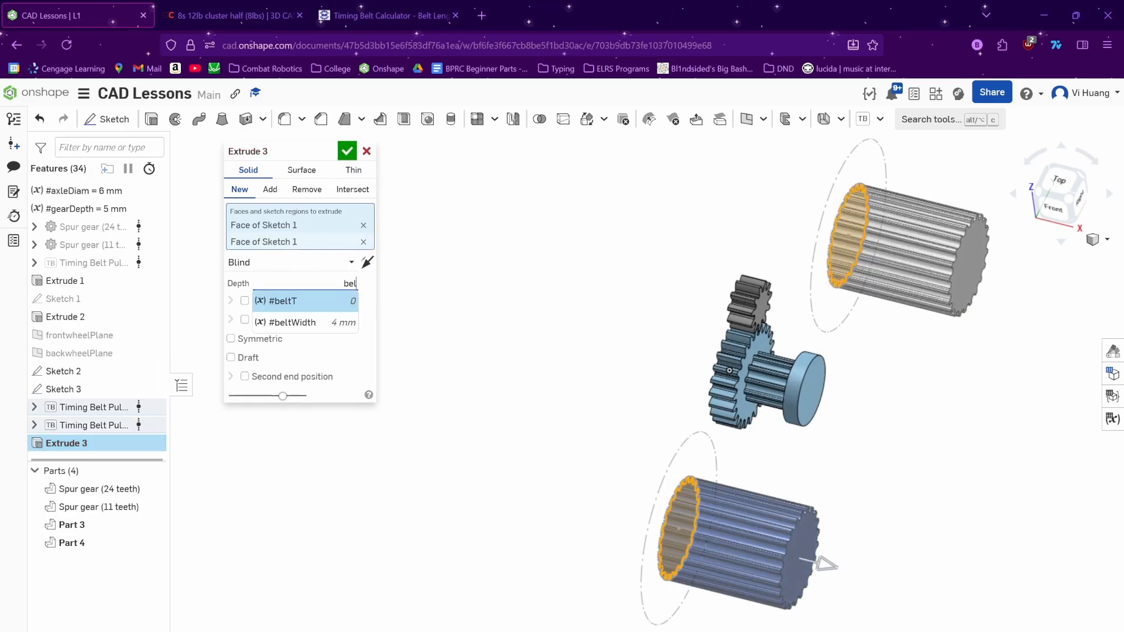
click(337, 323)
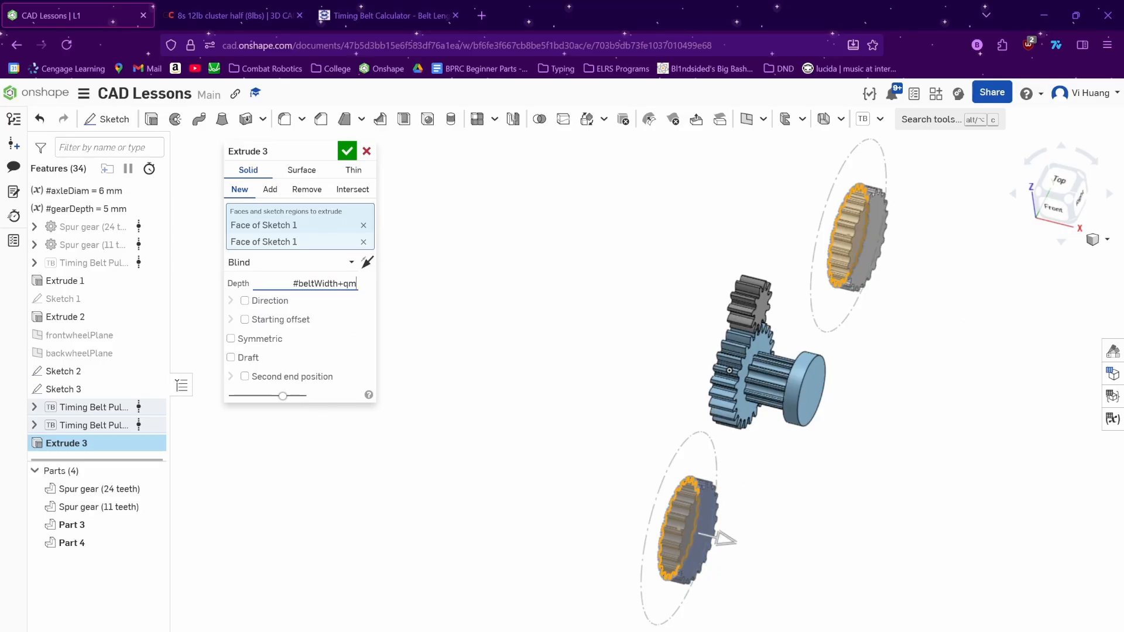
text(+1mm)
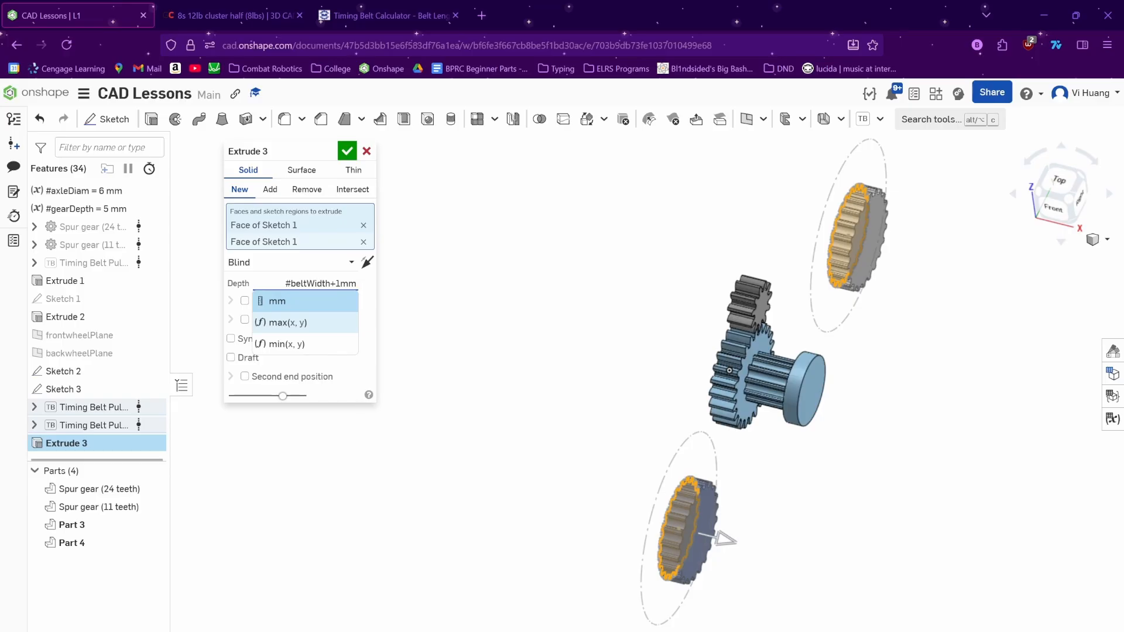
text(+)
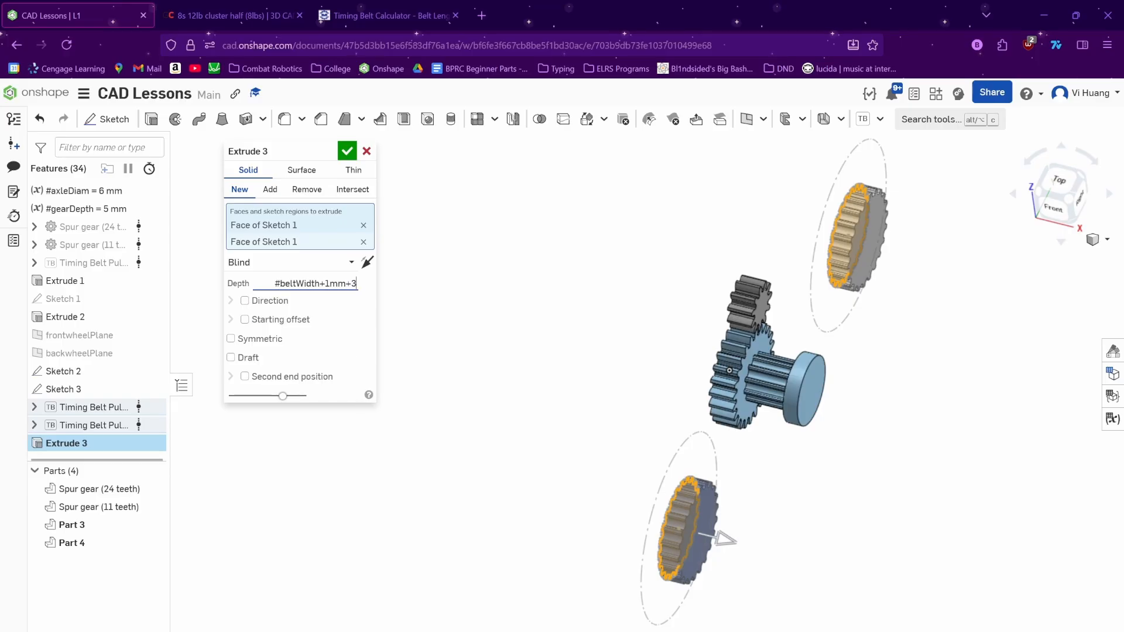
text(3mm)
key(Return)
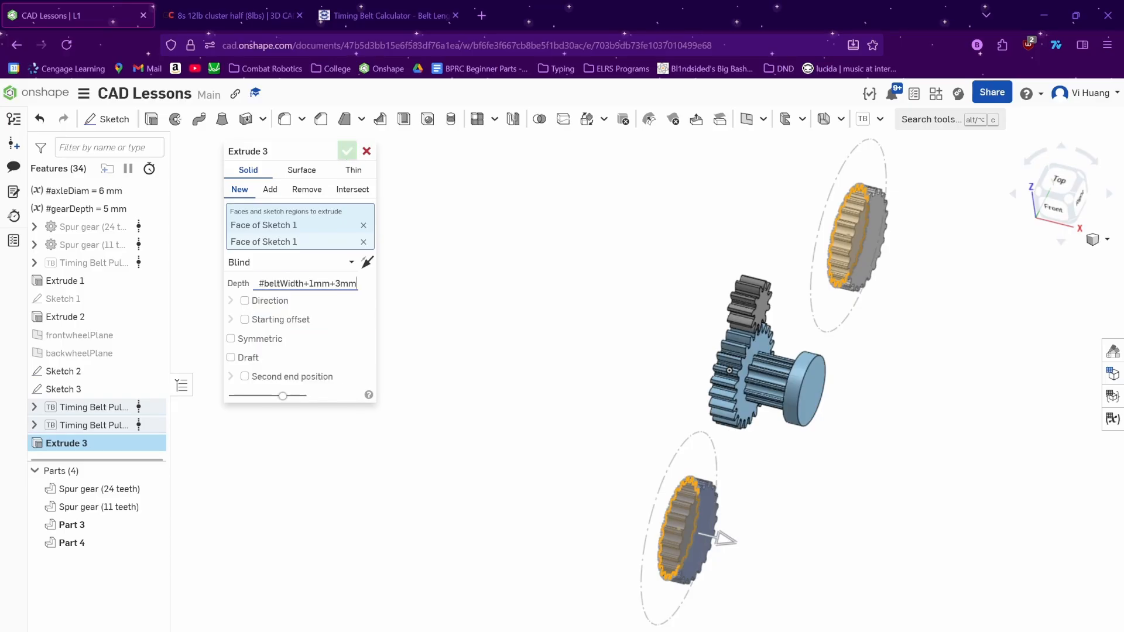
key(Return)
- Hide Sketch 2 and Sketch 3 with the projected wheel circles
mouse_move(476, 304)
right_down()
mouse_move(419, 251)
mouse_move(424, 288)
right_up()
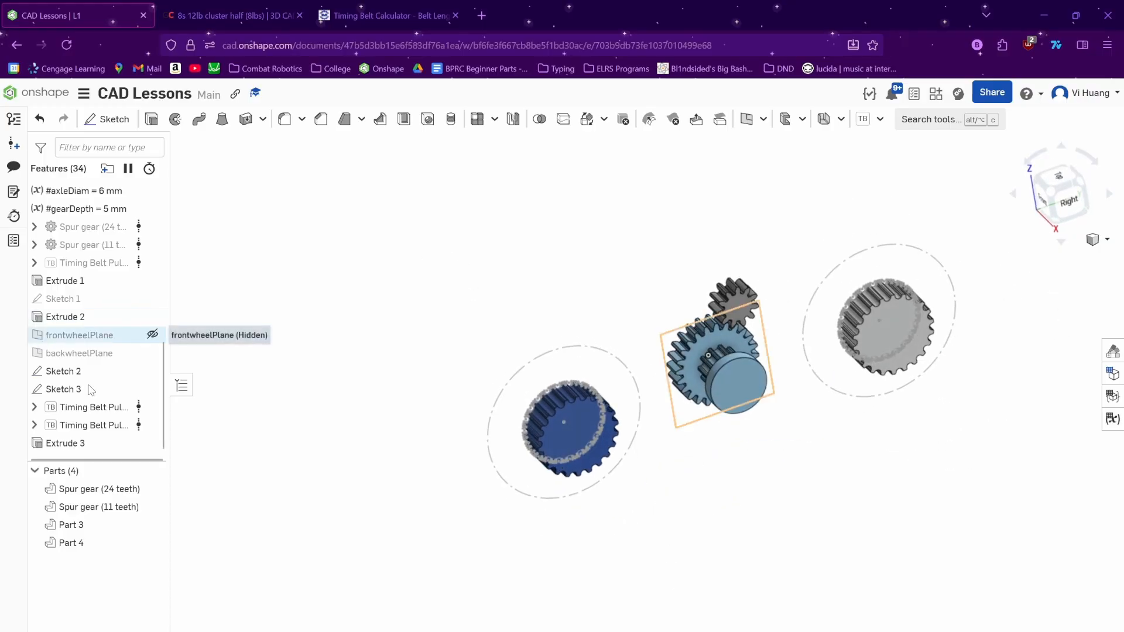
click(152, 370)
click(152, 388)
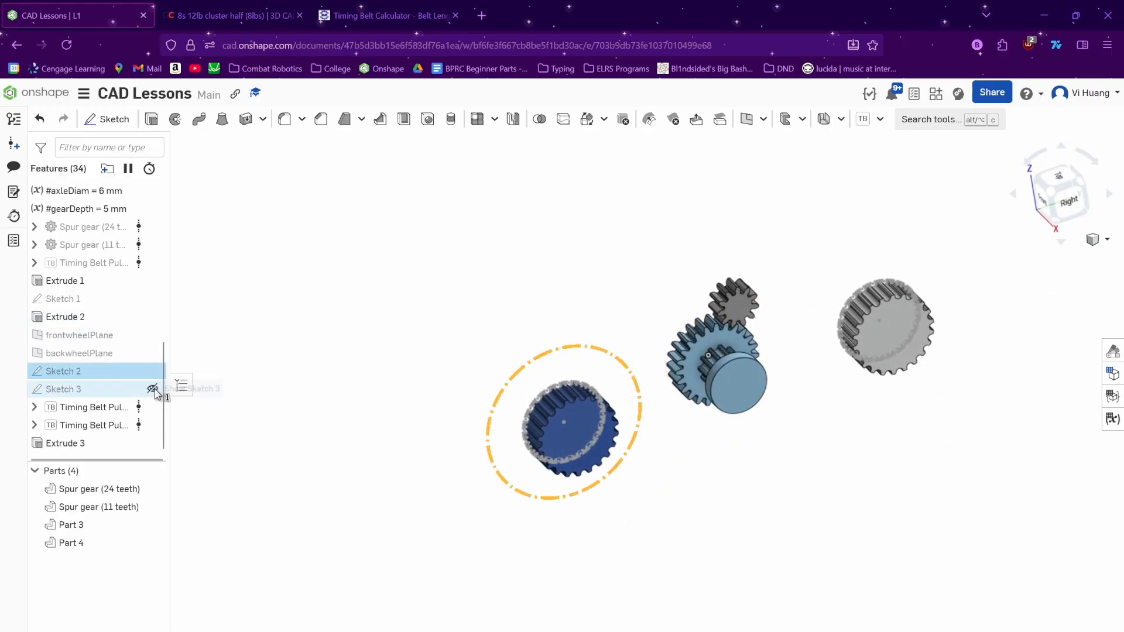
click(274, 373)
right_drag(578, 371, 600, 398)
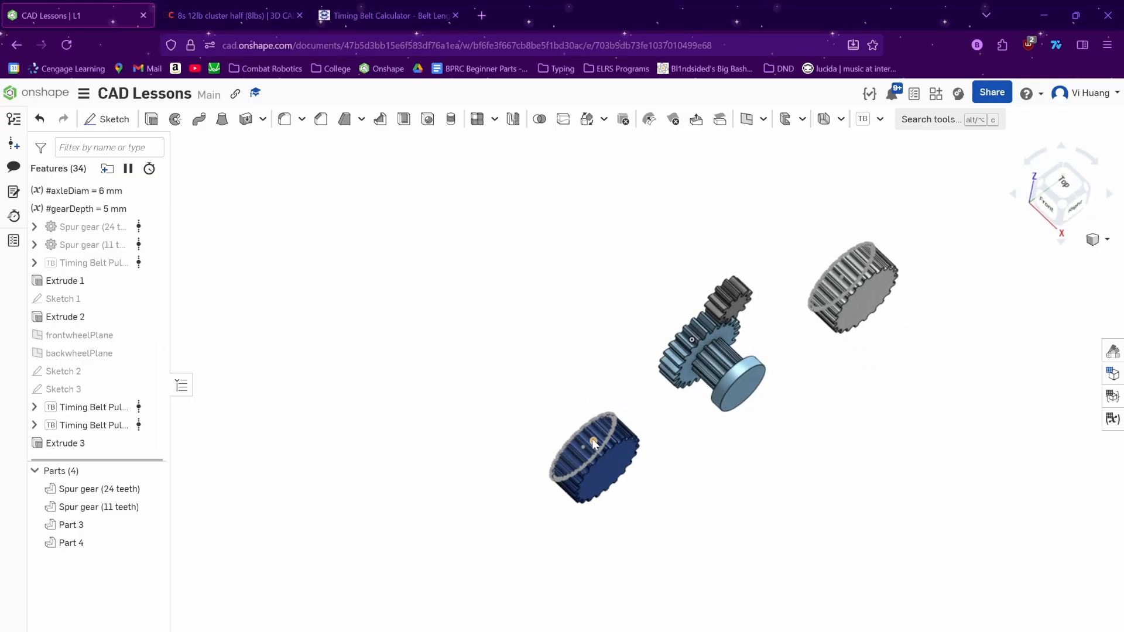
right_drag(504, 436, 501, 416)
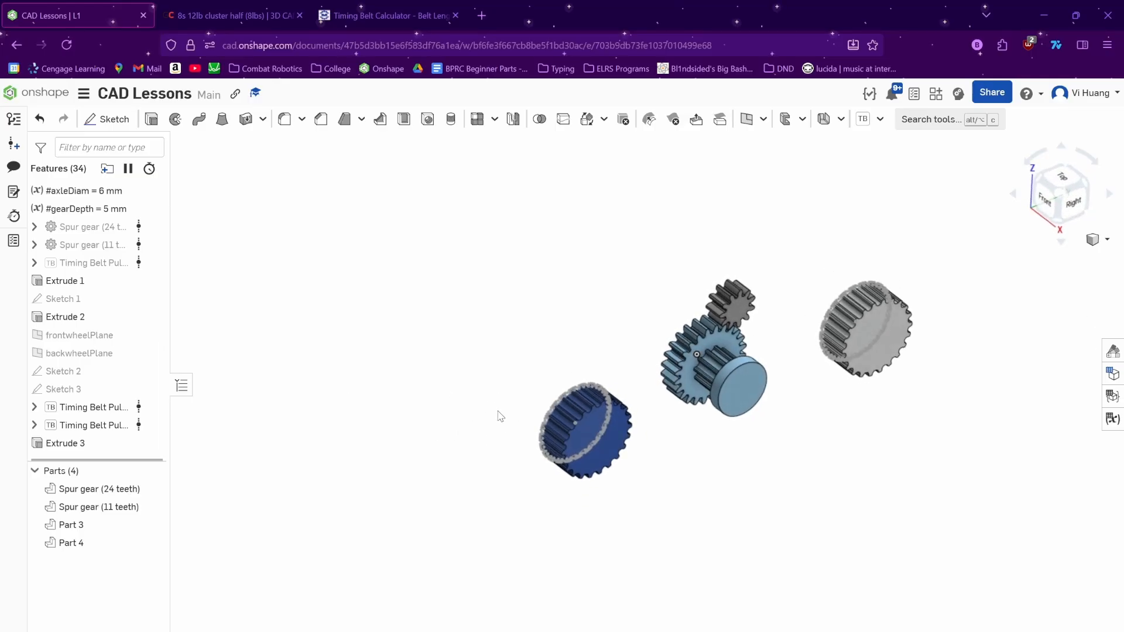
- Delete the rear timing belt pulley feature and remove its missing face from Extrude 3
key(shift+4)
right_click(111, 425)
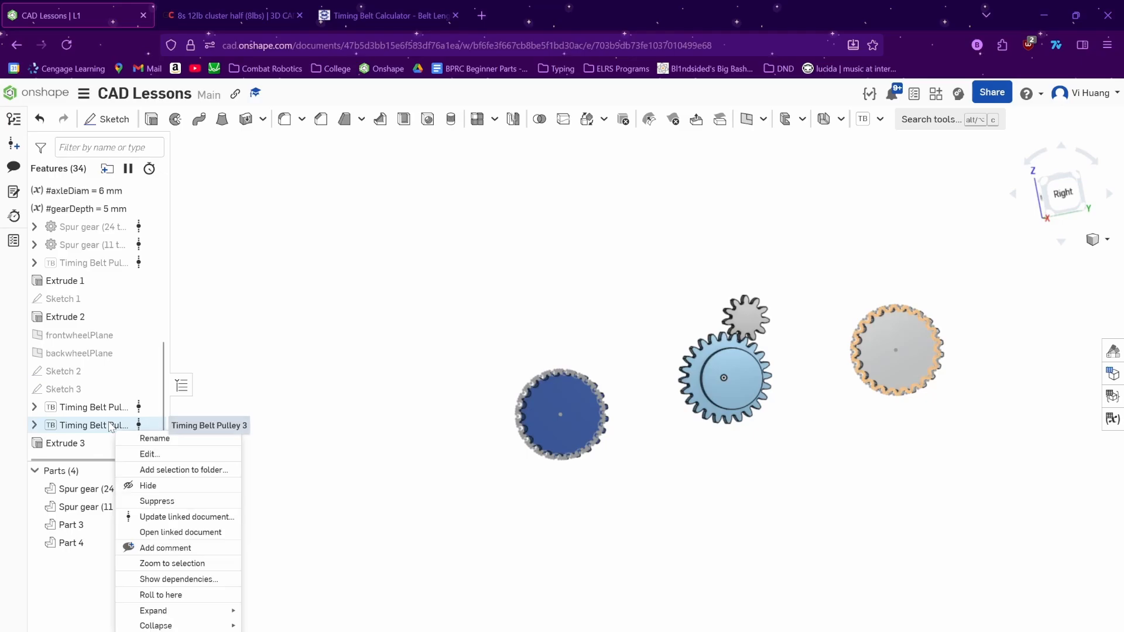
key(Delete)
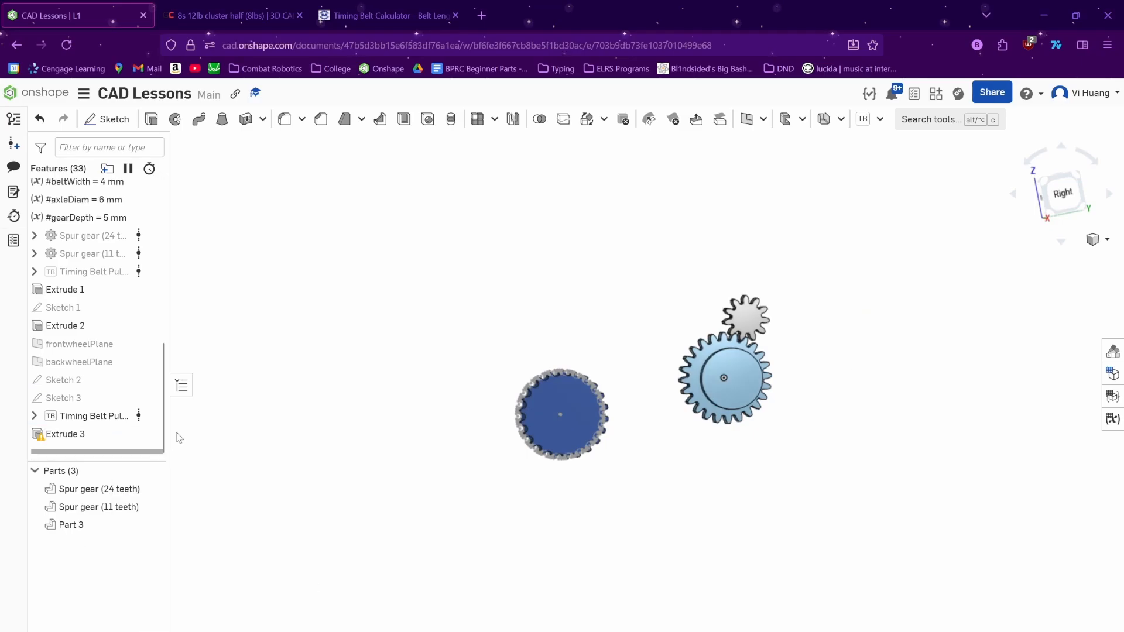
double_click(121, 435)
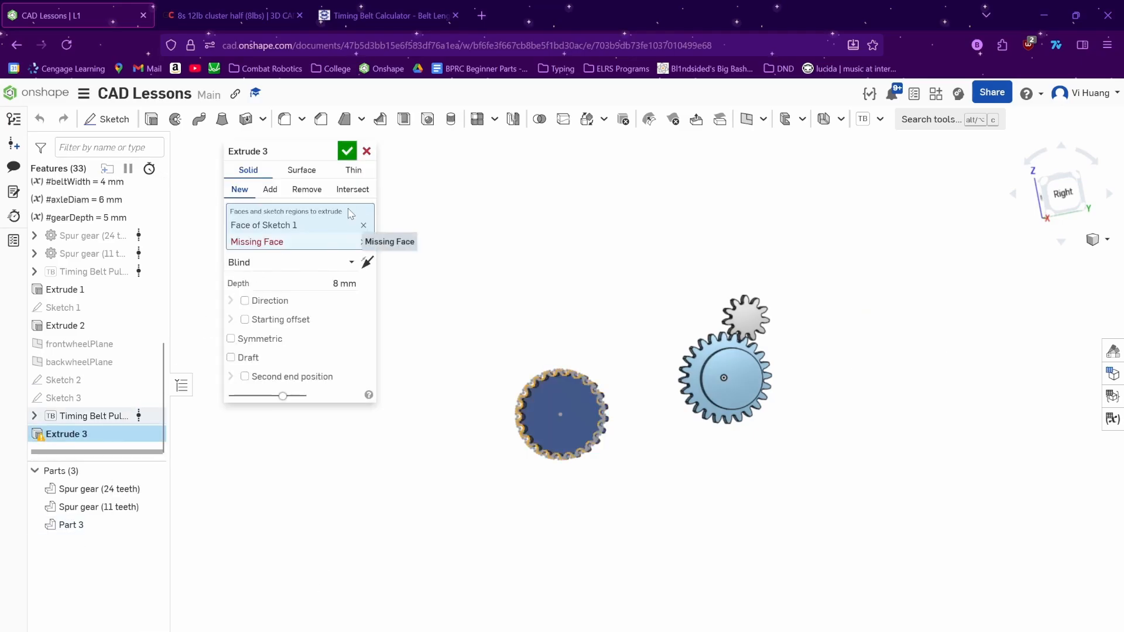
click(363, 242)
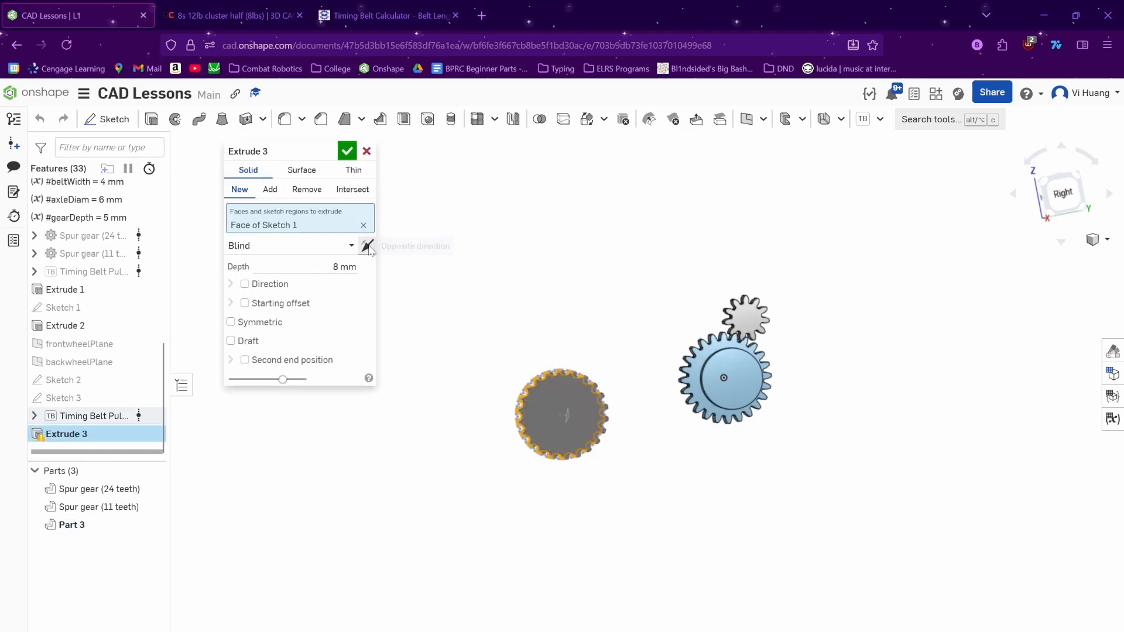
click(349, 154)
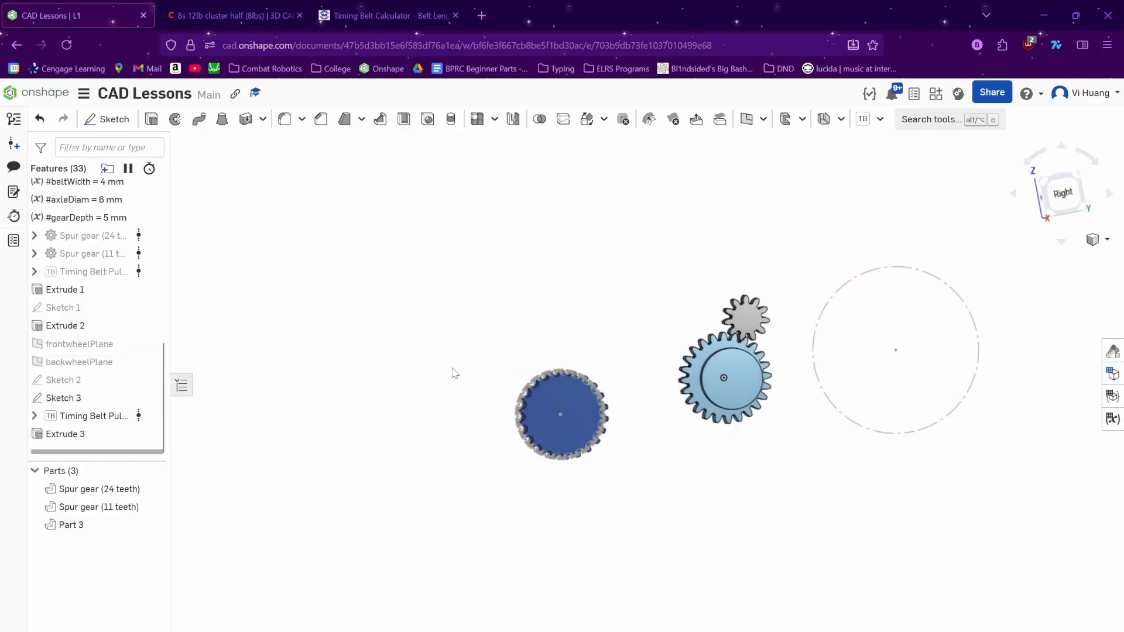
click(152, 398)
click(152, 398)
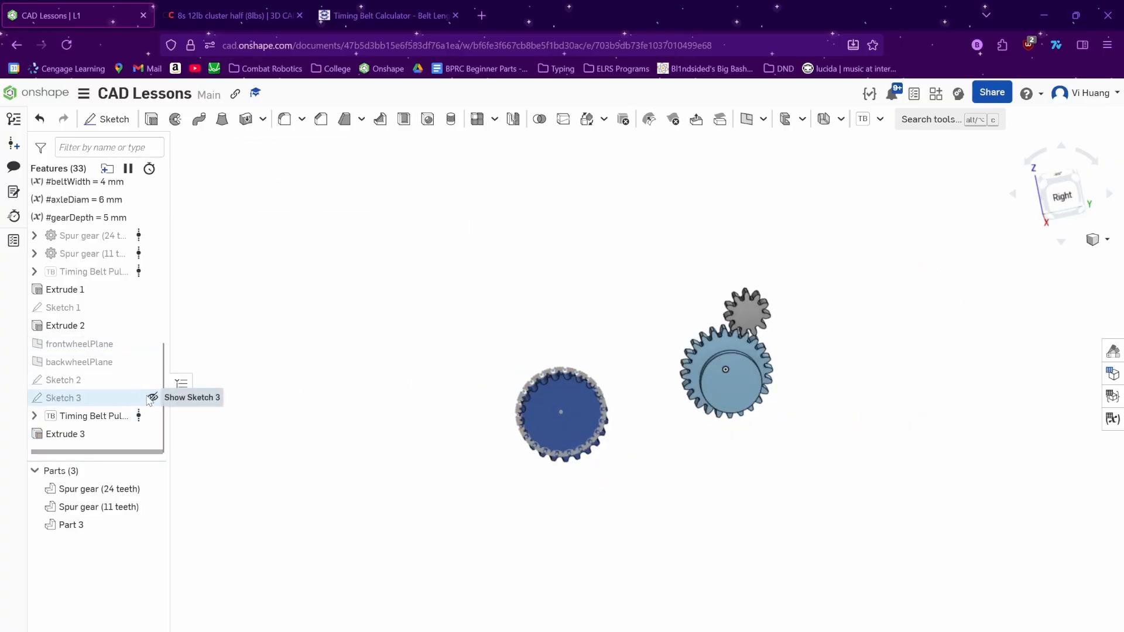
right_drag(456, 388, 495, 392)
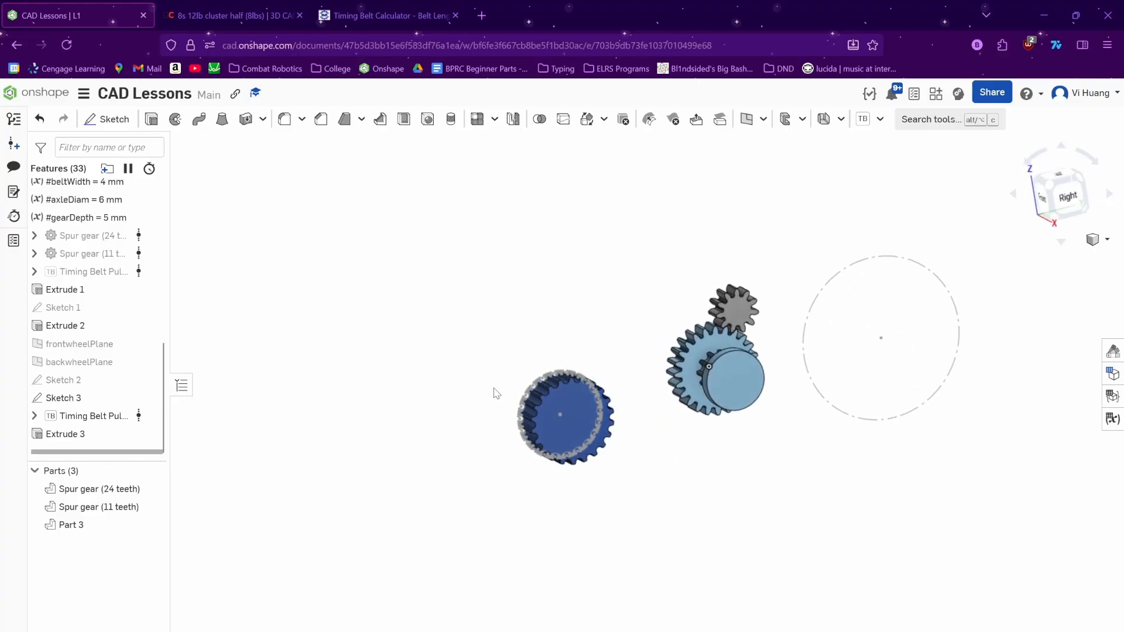
- Sketch on the outer face of the extruded front pulley and draw a circle about 25 mm in diameter around its centre
scroll(605, 420, up, 3)
right_drag(605, 420, 571, 408)
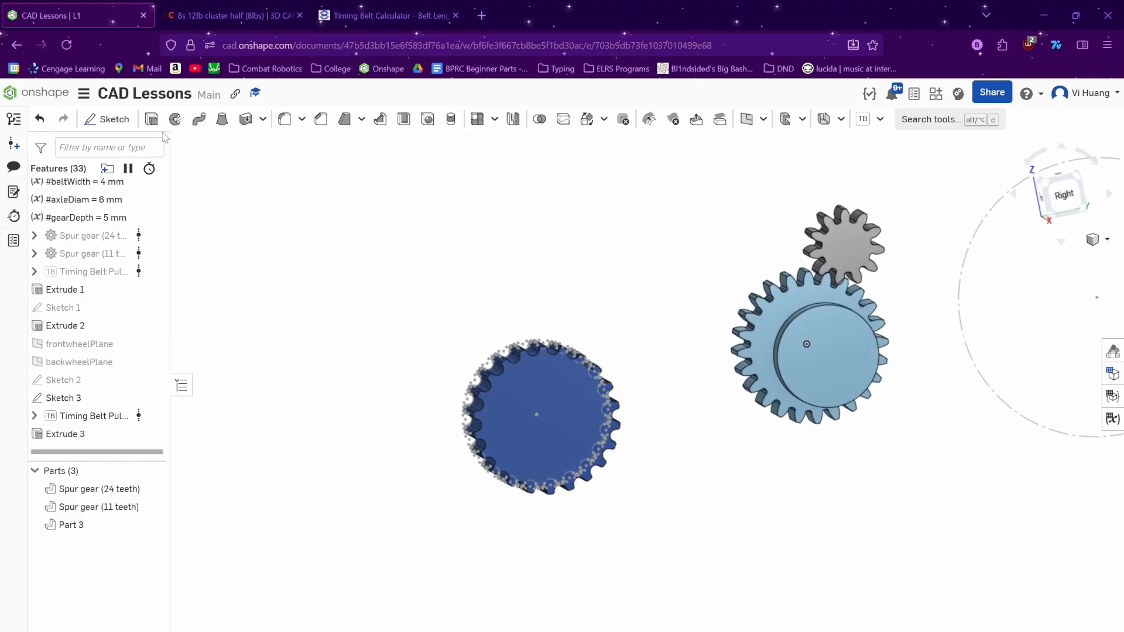
click(115, 119)
click(553, 402)
click(543, 413)
click(543, 413)
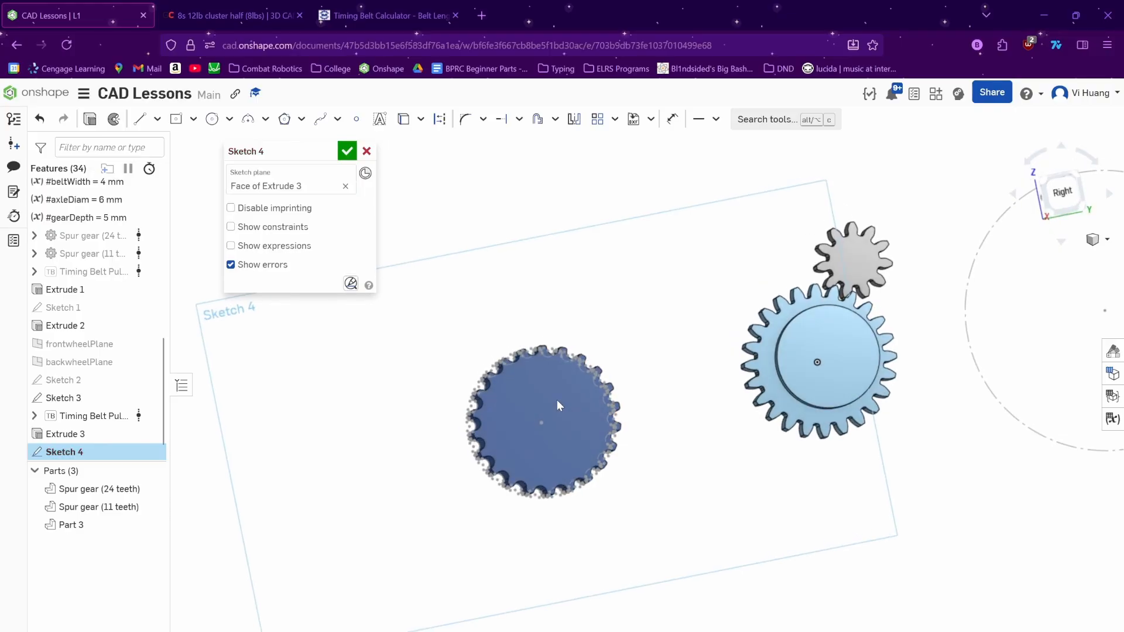
key(c)
click(546, 420)
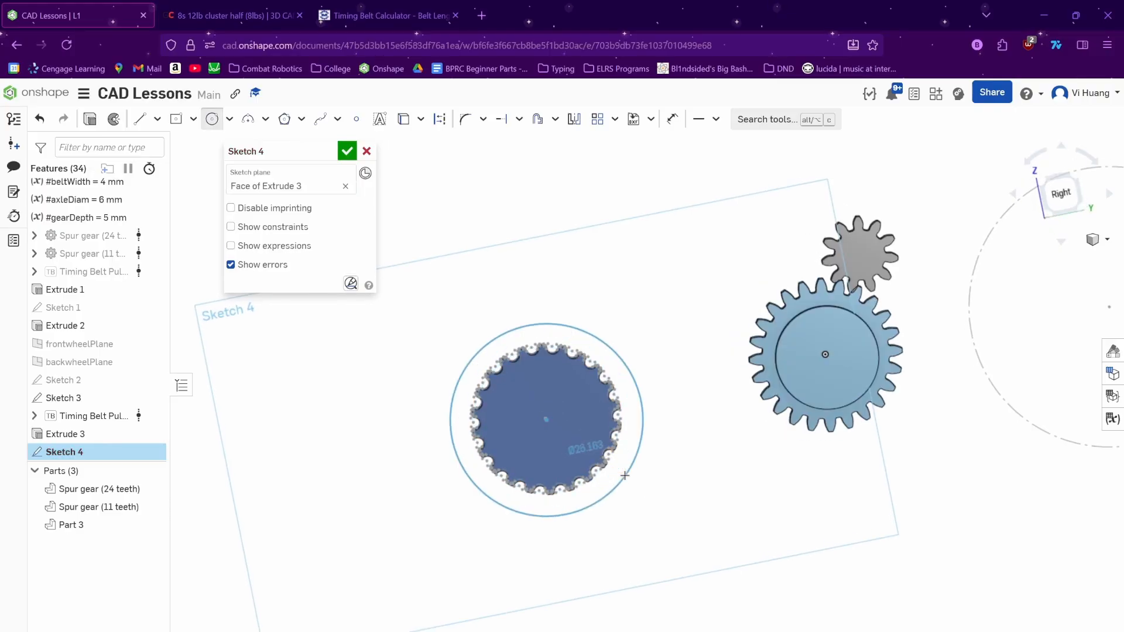
click(633, 468)
key(Escape)
- Dimension the diameter of the circle around the front pulley and finish the sketch
mouse_move(632, 469)
right_down()
mouse_move(671, 463)
mouse_move(693, 444)
mouse_move(644, 339)
right_up()
key(u)
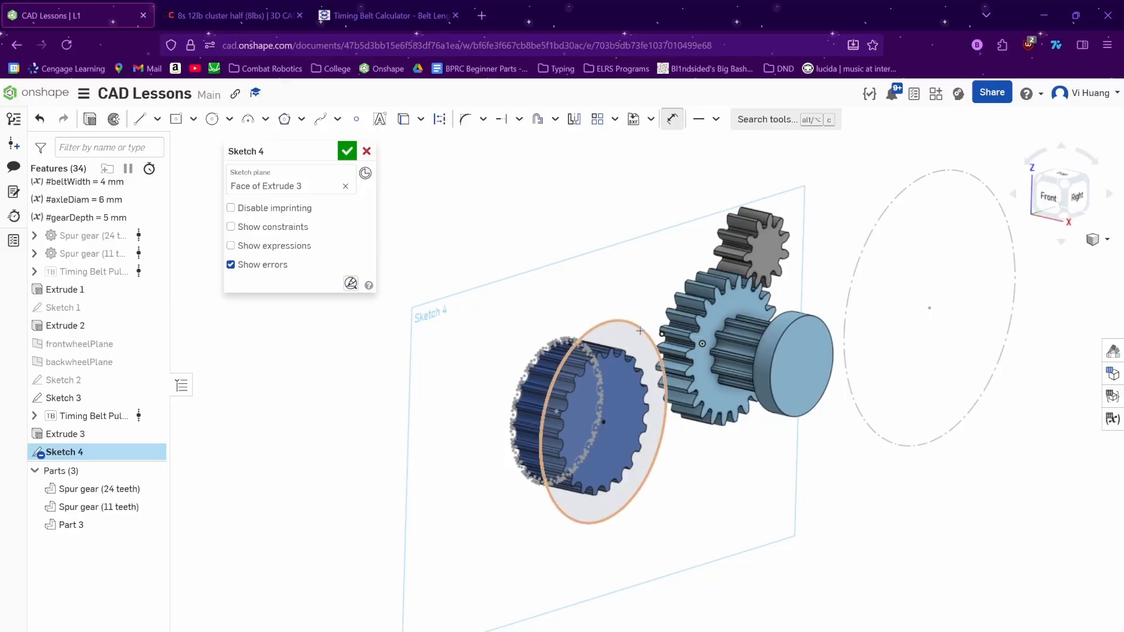
click(619, 307)
click(619, 310)
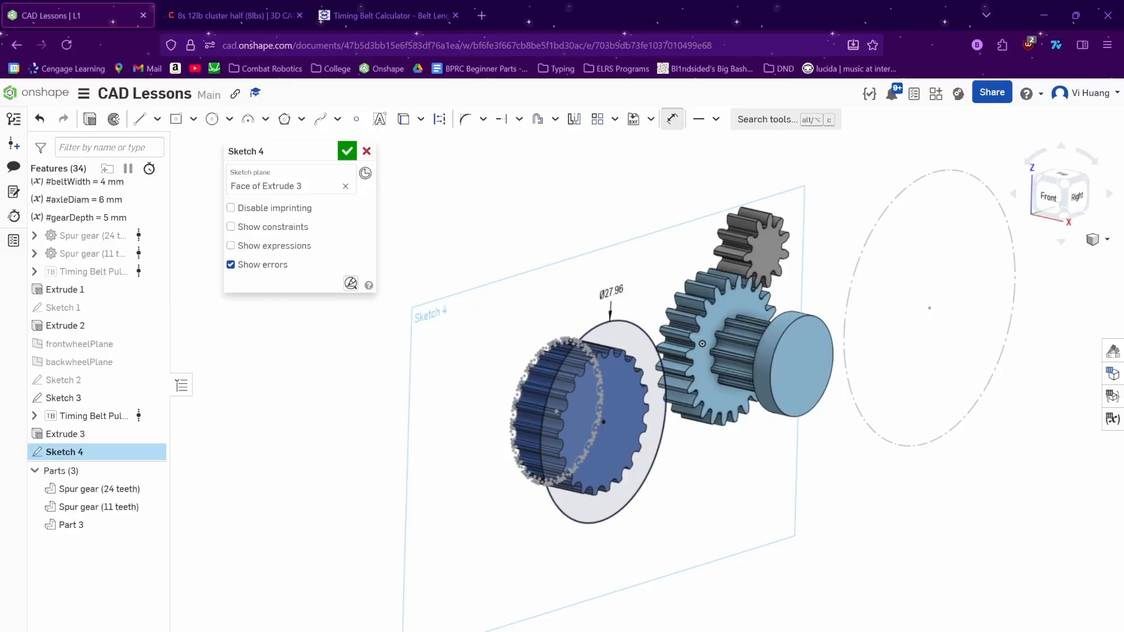
key(Return)
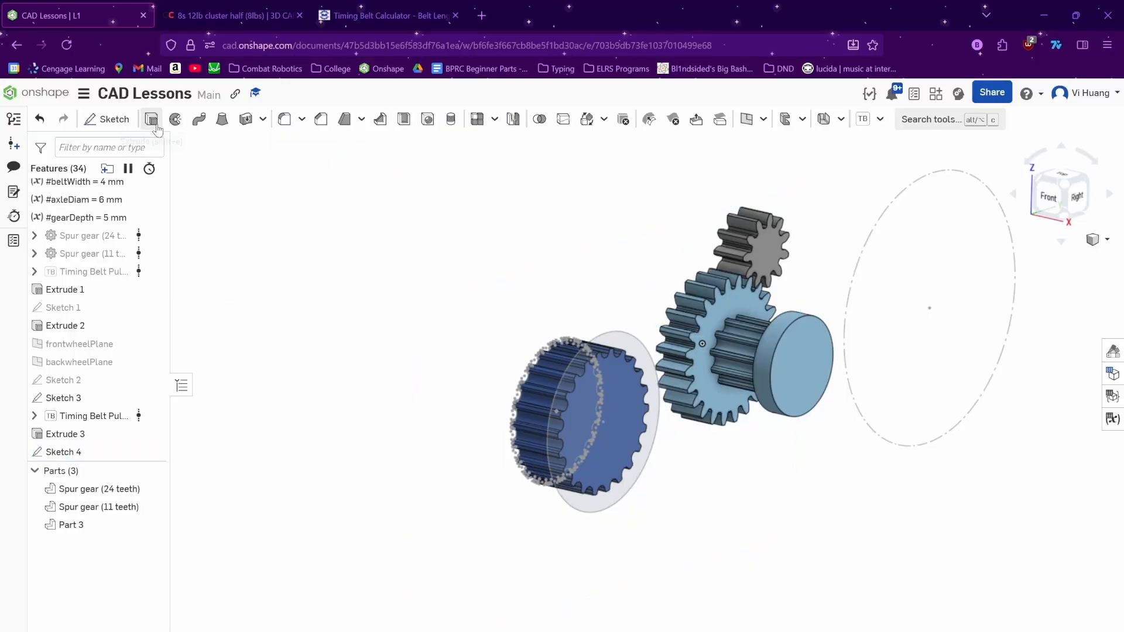
- Extrude the ring region around the front pulley 3 mm back over the teeth, adding it to the pulley as a flange
click(152, 120)
click(609, 345)
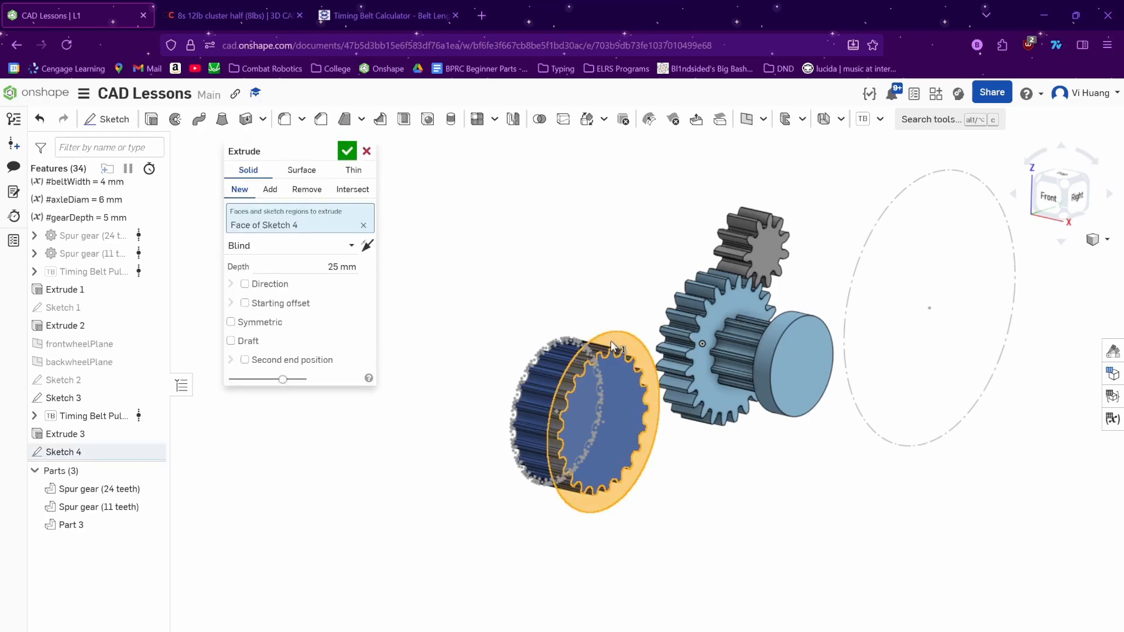
click(351, 267)
text(3)
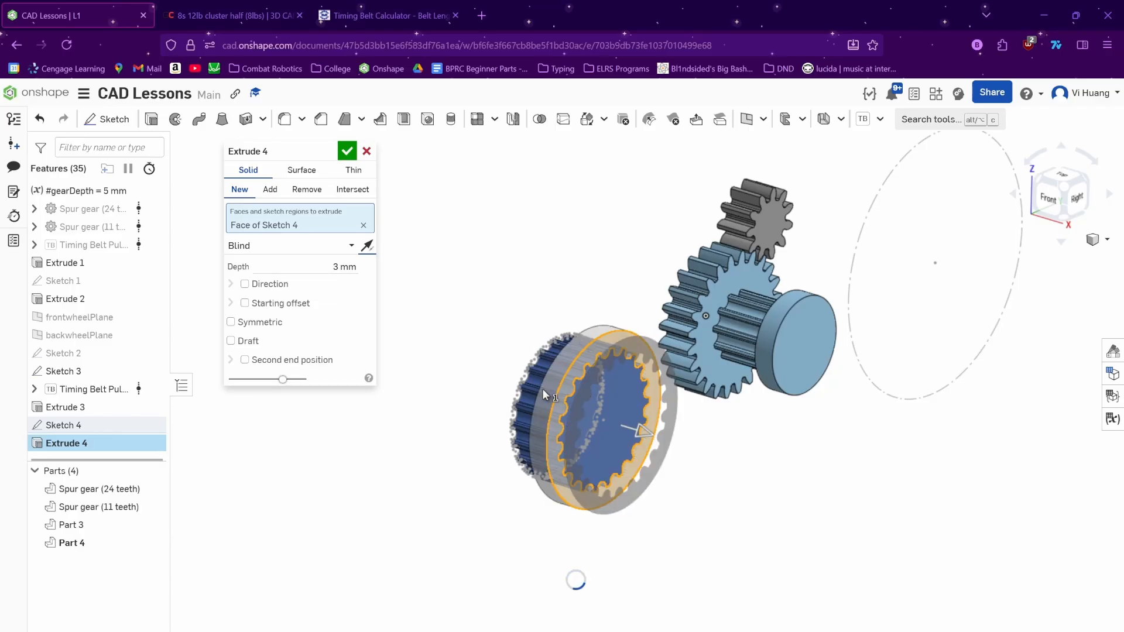
click(270, 189)
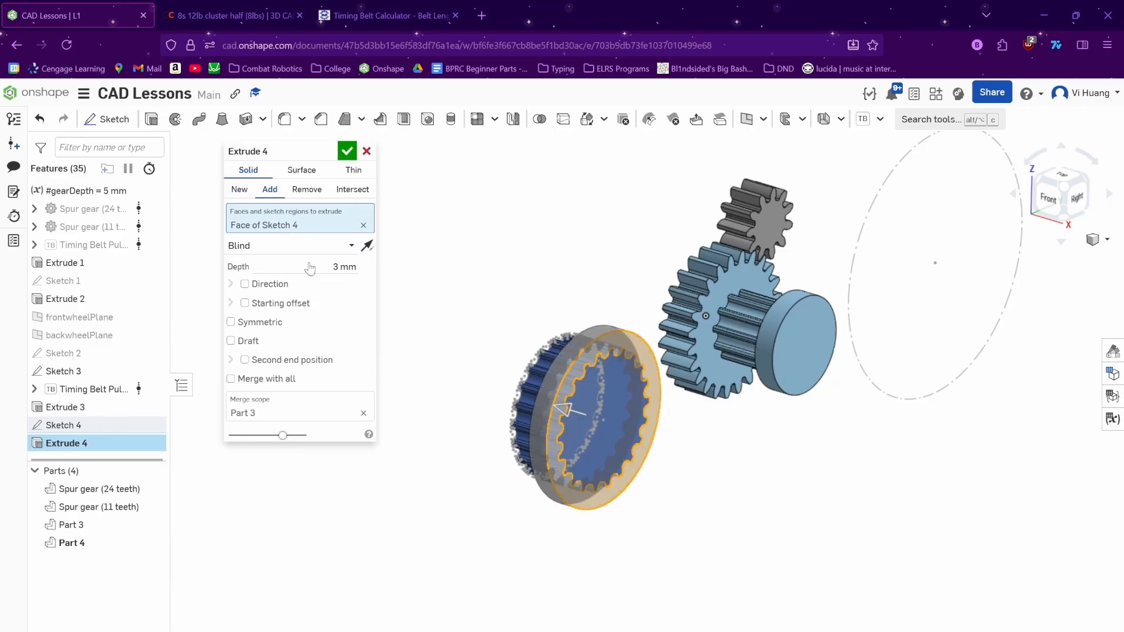
click(348, 152)
- Hide the remaining timing belt pulley profile and keep Sketch 3's wheel circle displayed
right_drag(497, 314, 516, 316)
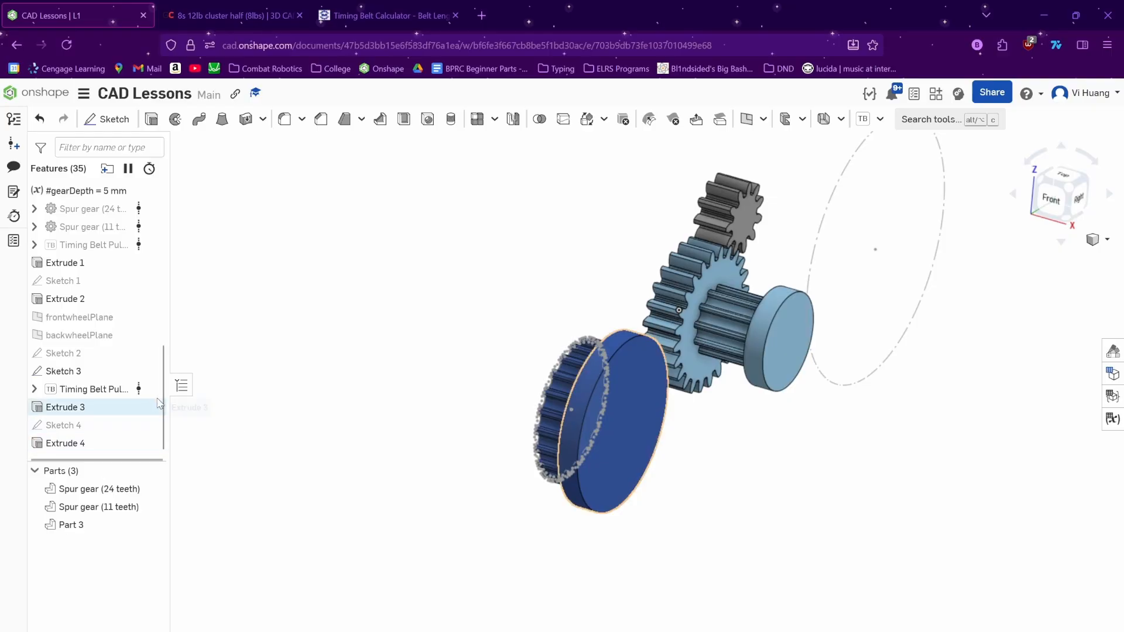
click(152, 371)
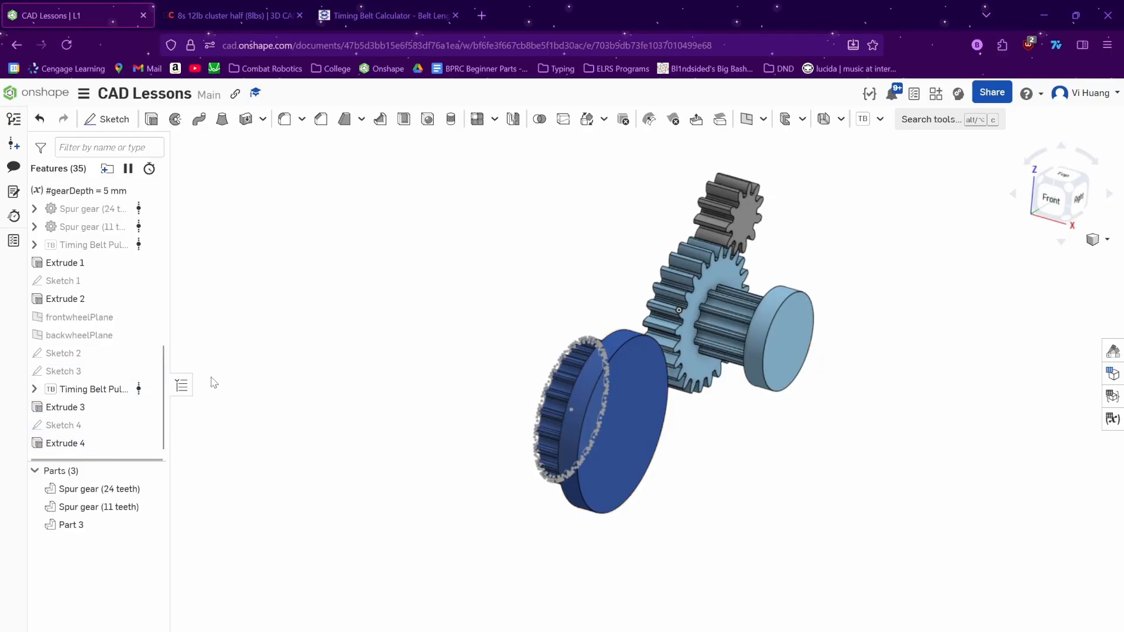
click(152, 371)
click(152, 389)
- Sketch on the toothed end face of the front pulley and draw a circle about 46 mm in diameter around its centre
right_drag(352, 375, 673, 404)
click(128, 120)
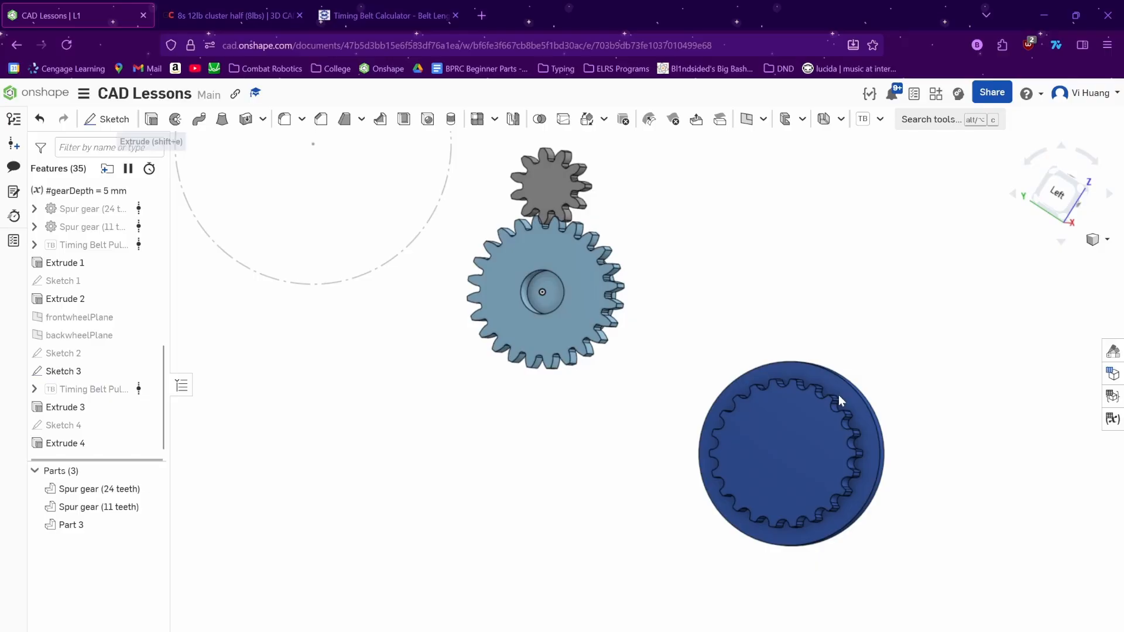
click(796, 435)
right_drag(797, 435, 957, 384)
key(n)
key(c)
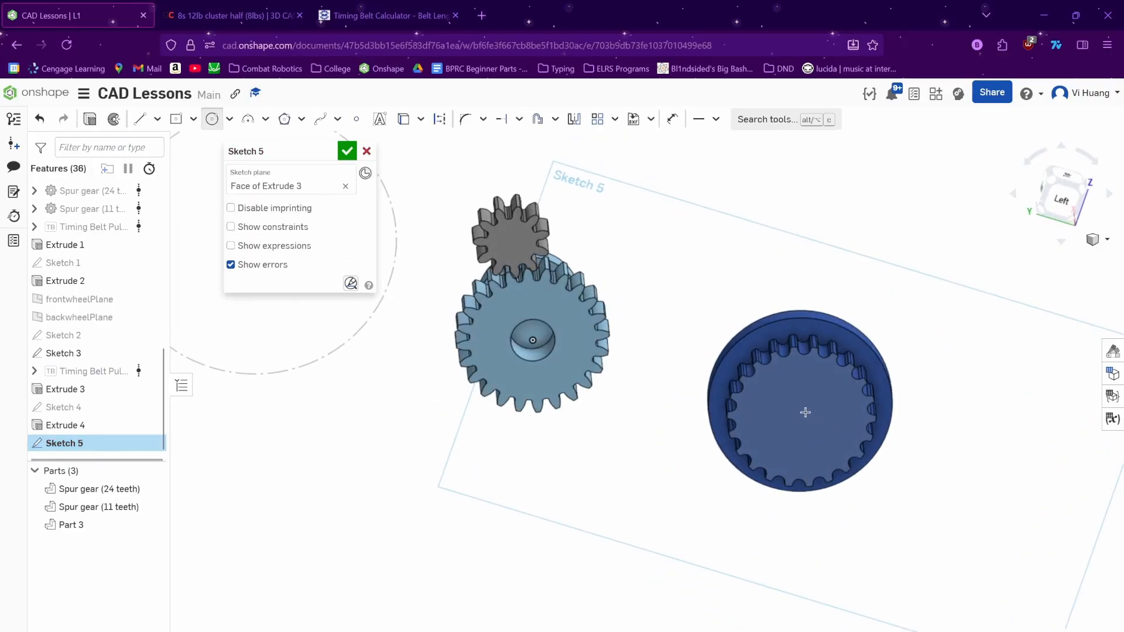
drag(801, 415, 884, 559)
key(Escape)
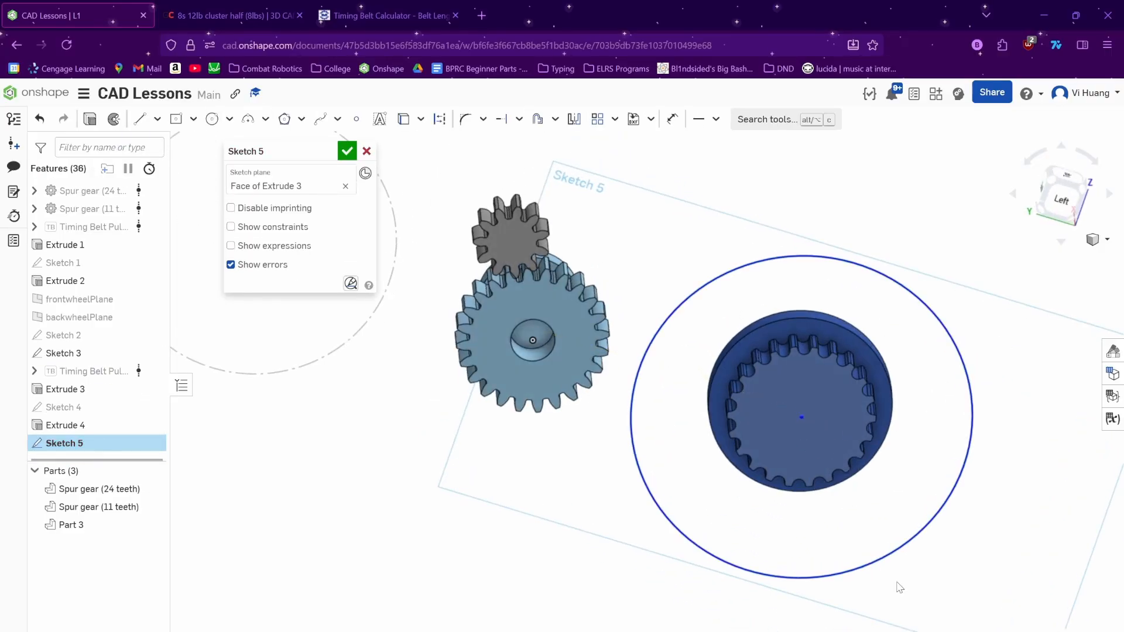
- Set the new circle's diameter to the #wheelDiam variable and finish the sketch
key(d)
click(898, 281)
click(925, 199)
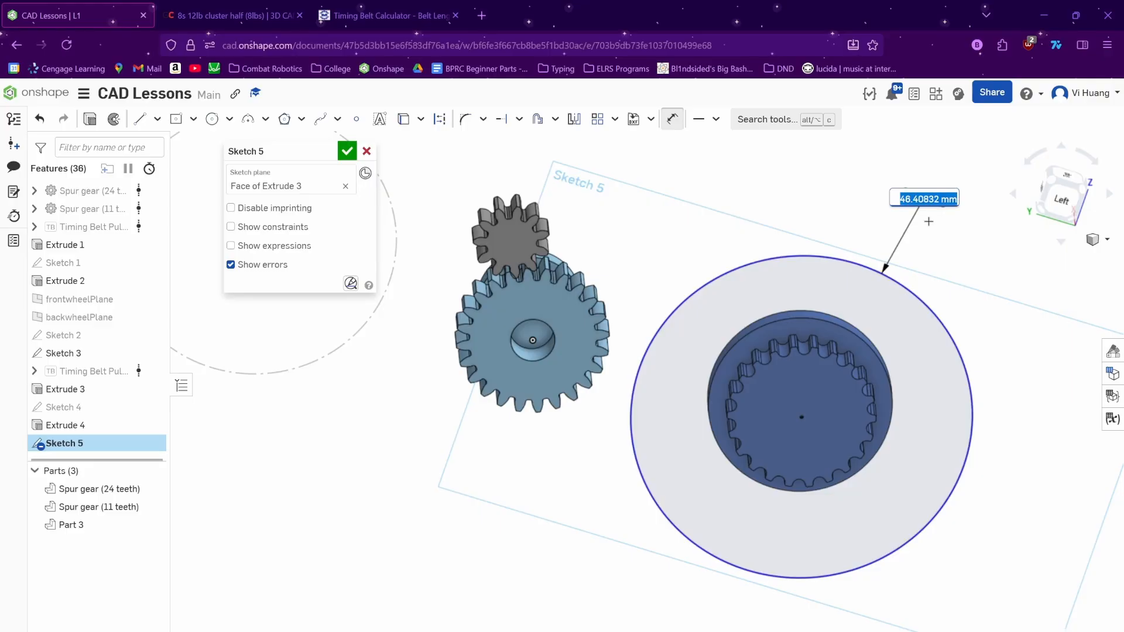
text(whe)
click(927, 225)
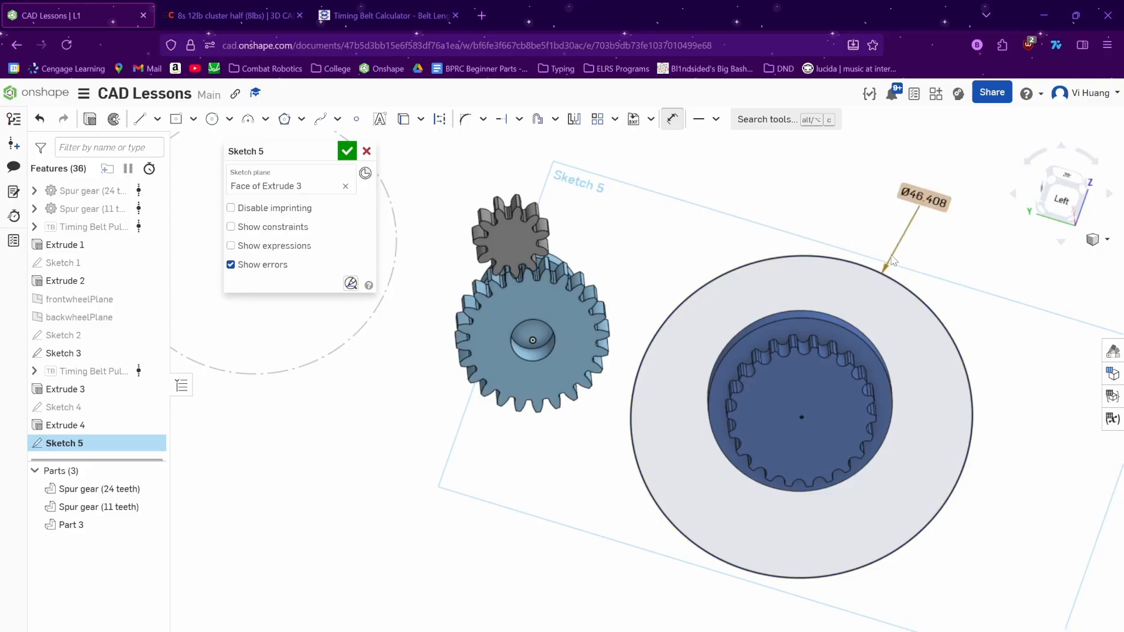
right_drag(892, 261, 762, 229)
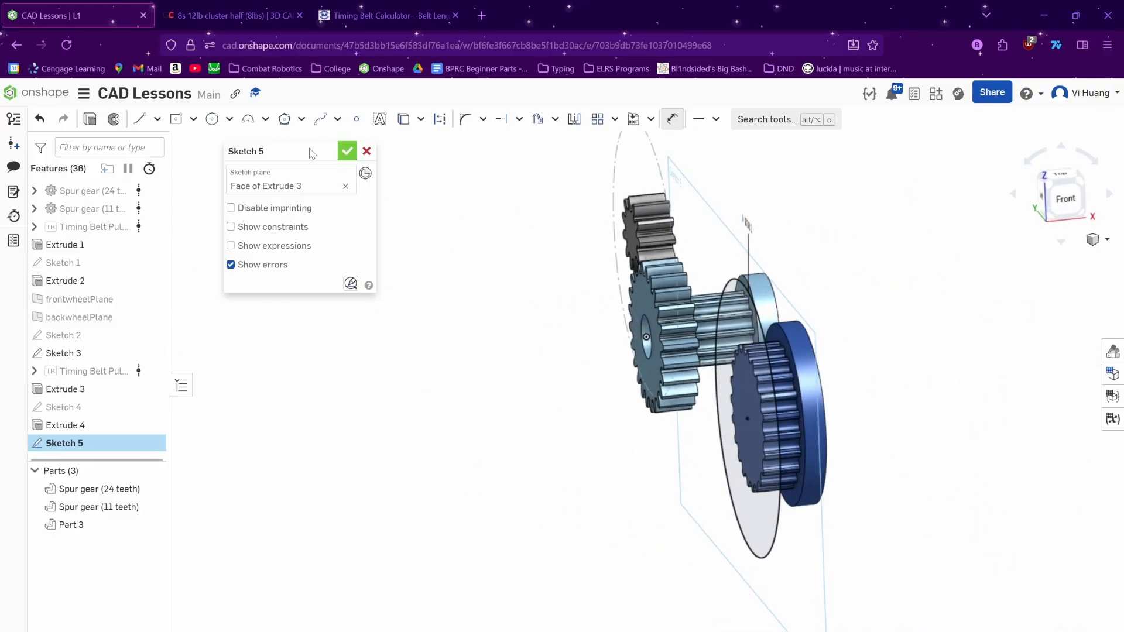
click(347, 151)
- Extrude both regions of the wheel circle sketch outward with a depth of #wheelWidth, adding the wheel to the front pulley
click(150, 119)
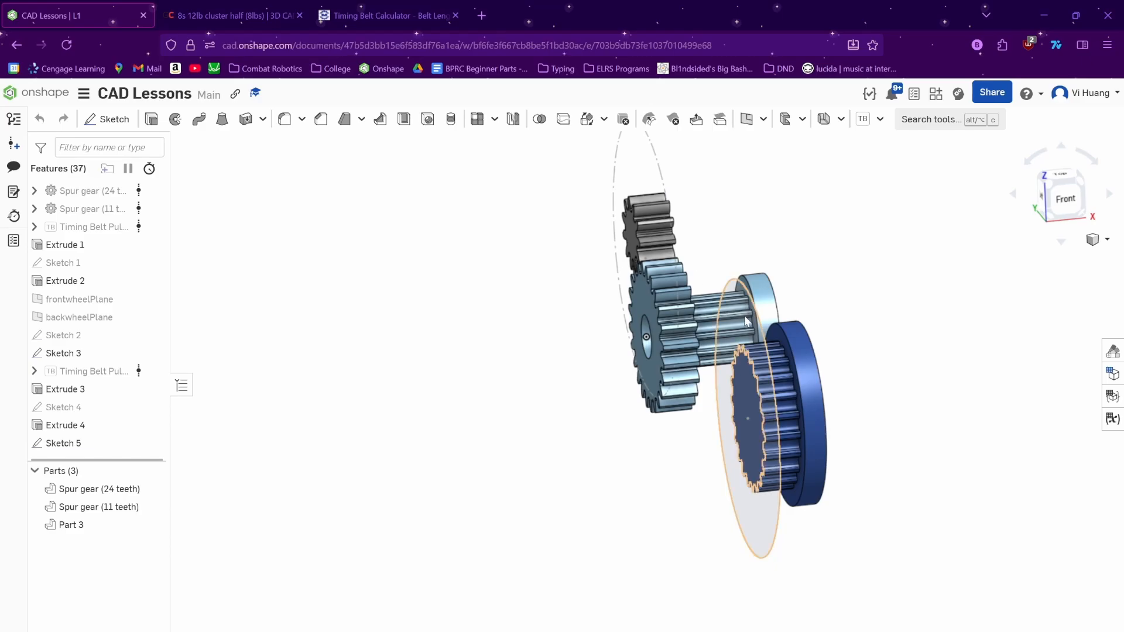
click(743, 378)
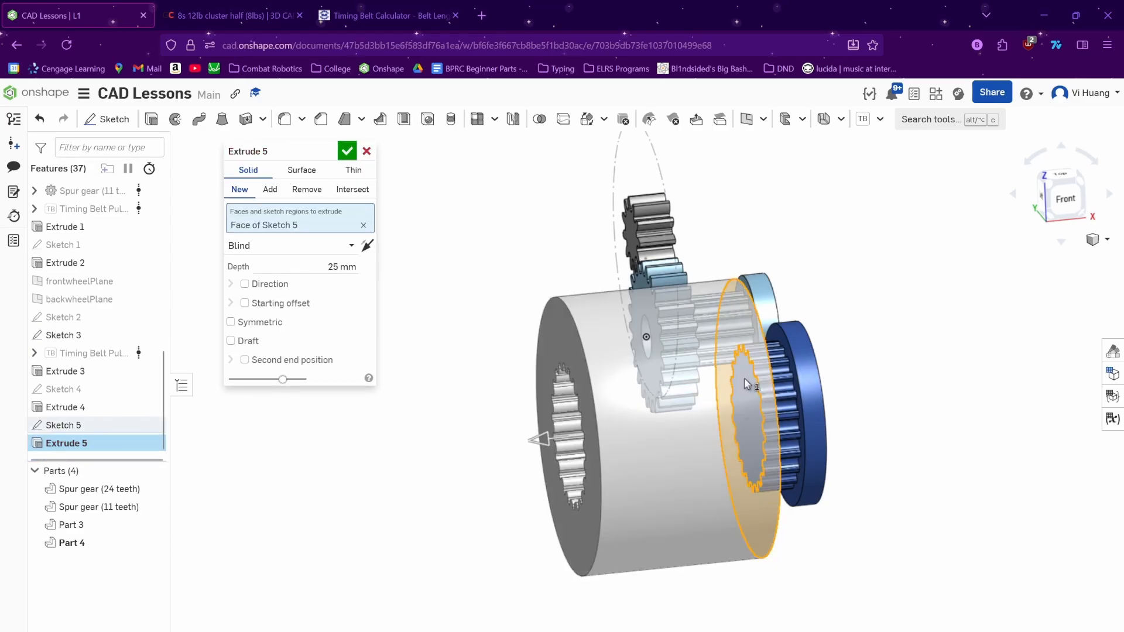
click(270, 190)
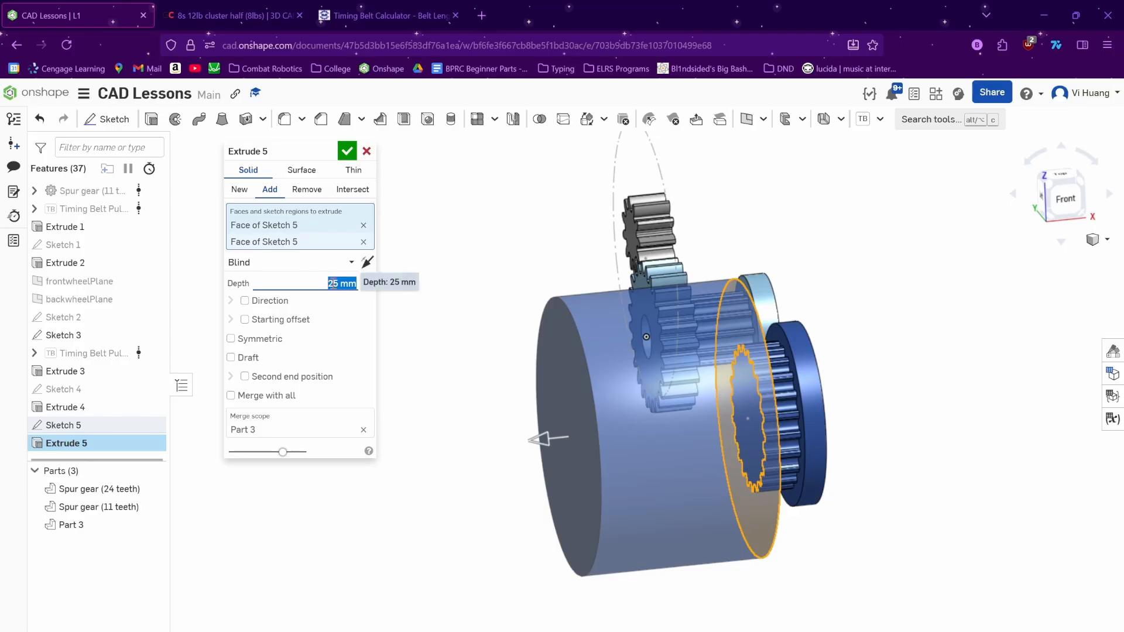
text(wh)
click(304, 301)
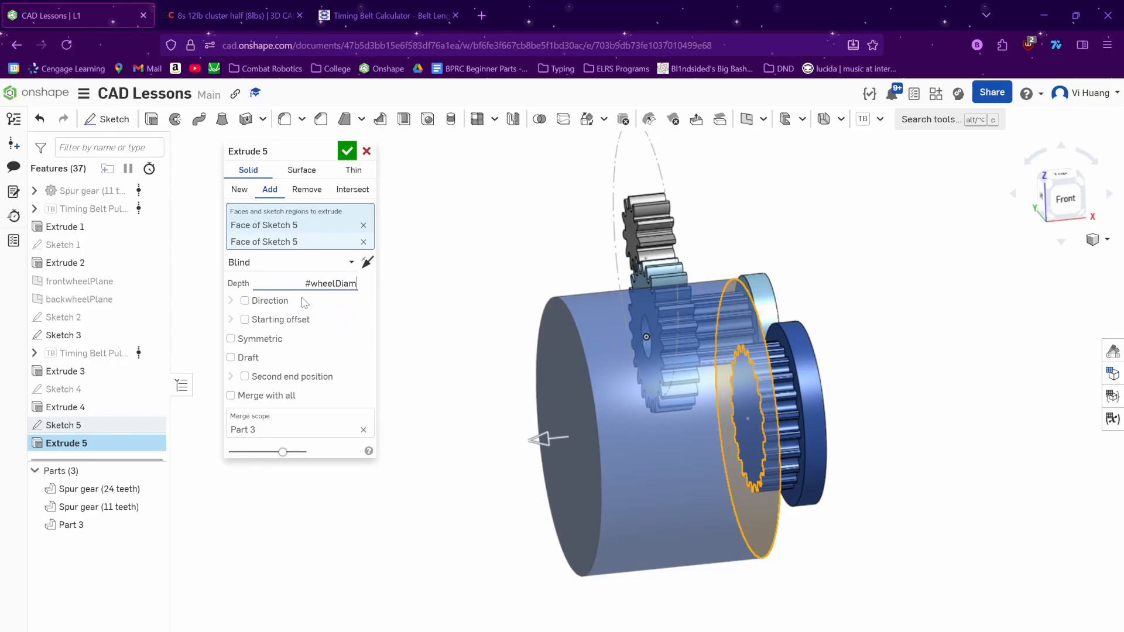
right_drag(607, 340, 683, 347)
text(whe)
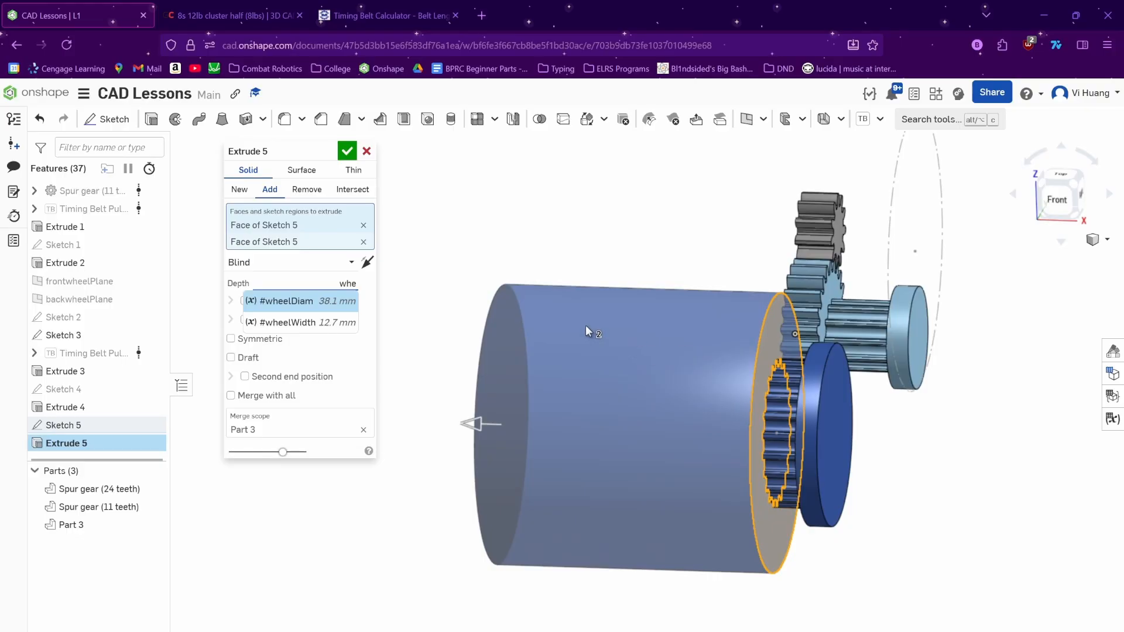
click(331, 323)
right_drag(813, 376, 641, 321)
click(348, 152)
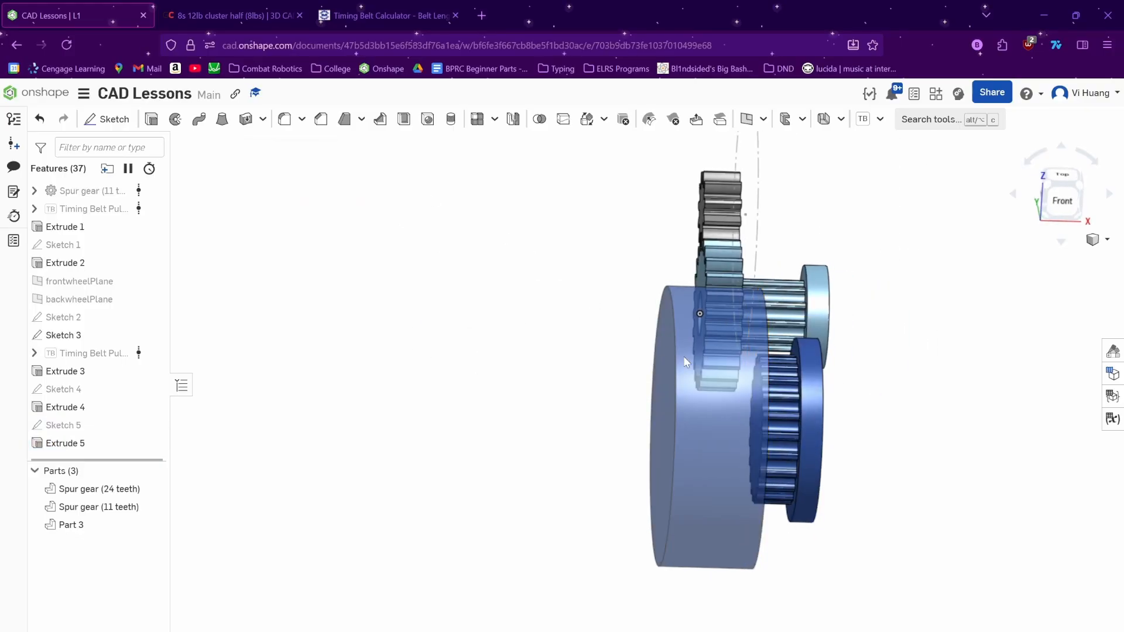
- Copy the wheel and pulley part with Transform by mate connectors, from the flange's outer face centre to the centre of the other wheel circle
right_drag(683, 356, 782, 404)
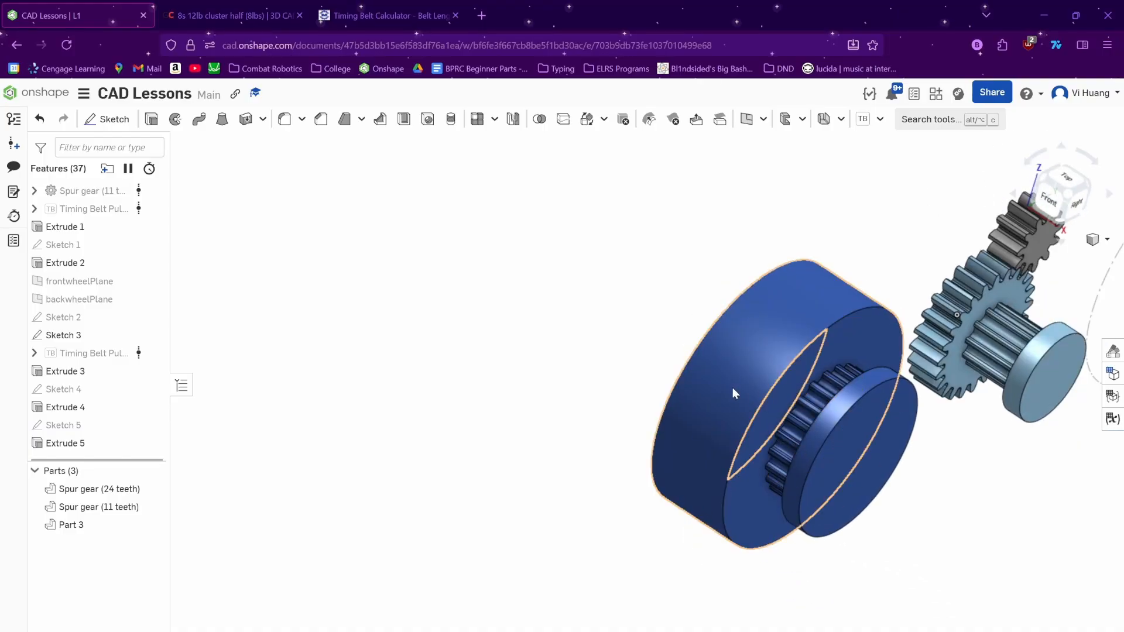
right_drag(732, 388, 692, 391)
middle_drag(692, 390, 620, 389)
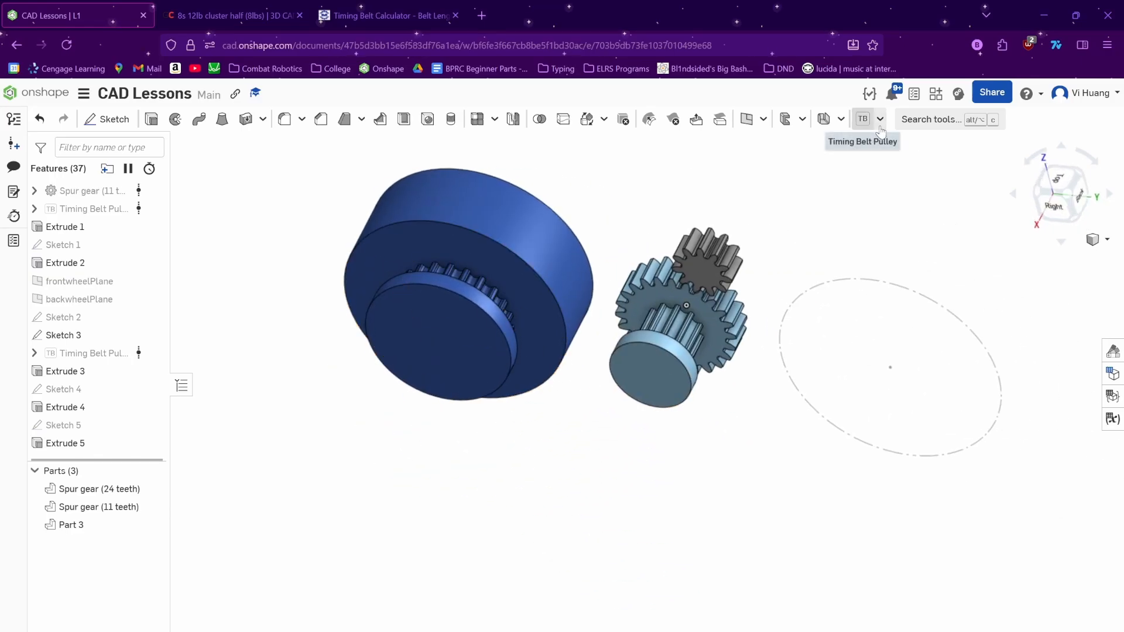
click(927, 123)
text(tra)
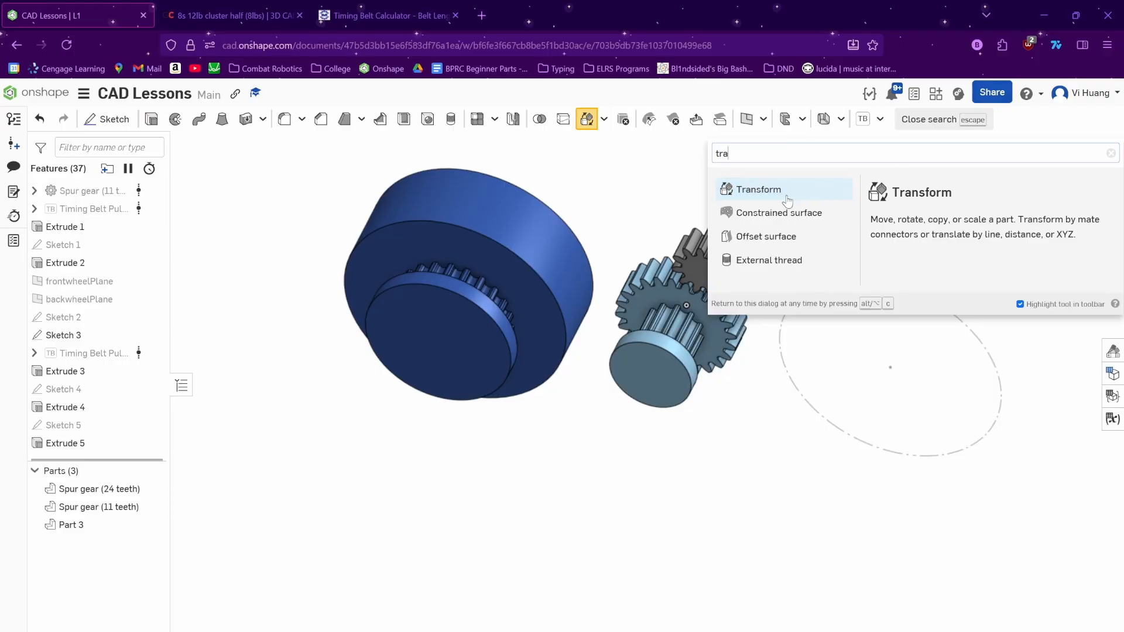
click(785, 196)
click(508, 254)
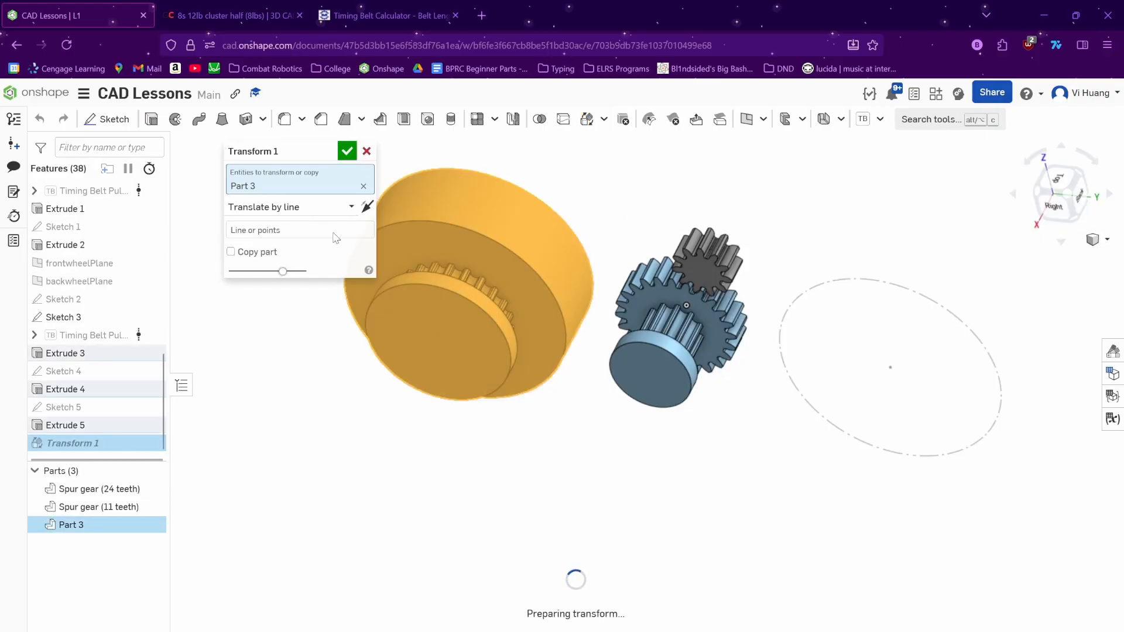
click(278, 211)
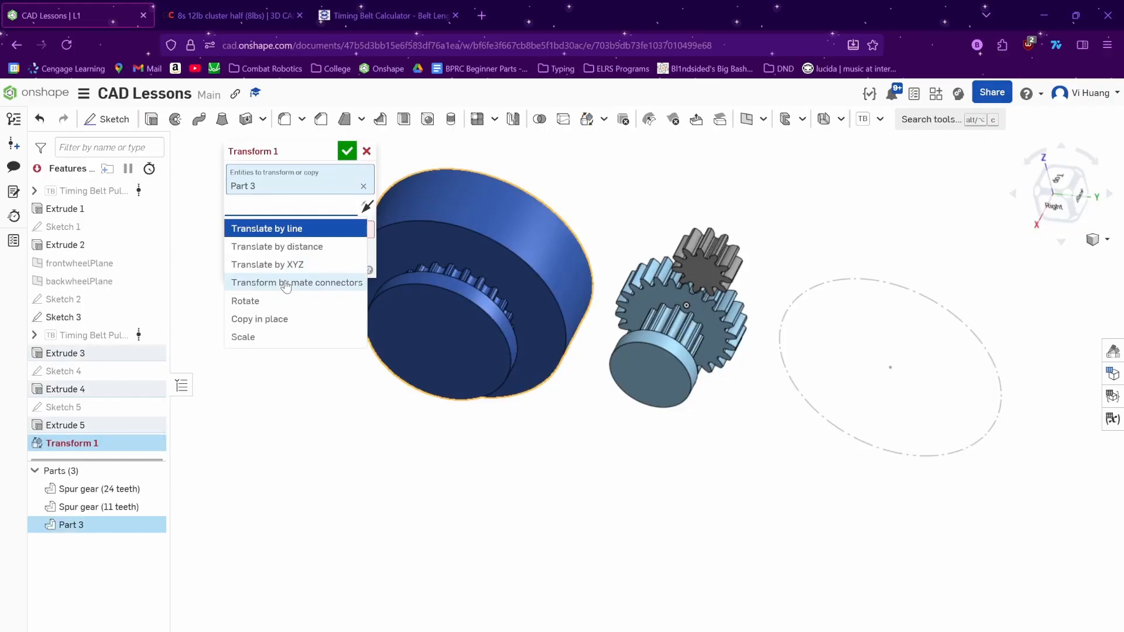
click(284, 280)
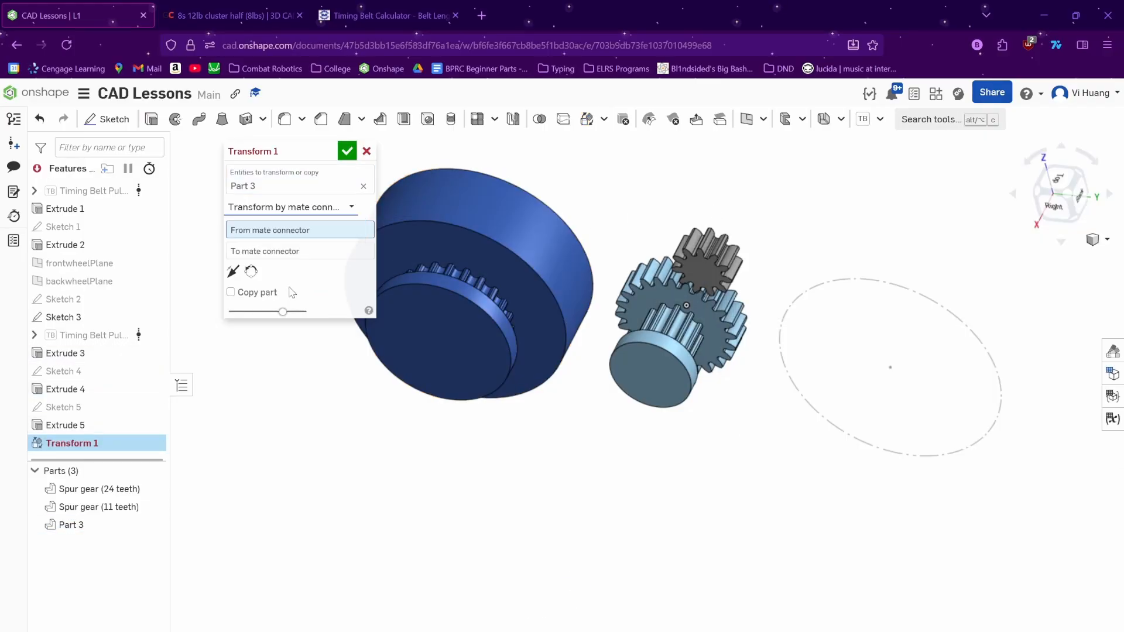
click(458, 324)
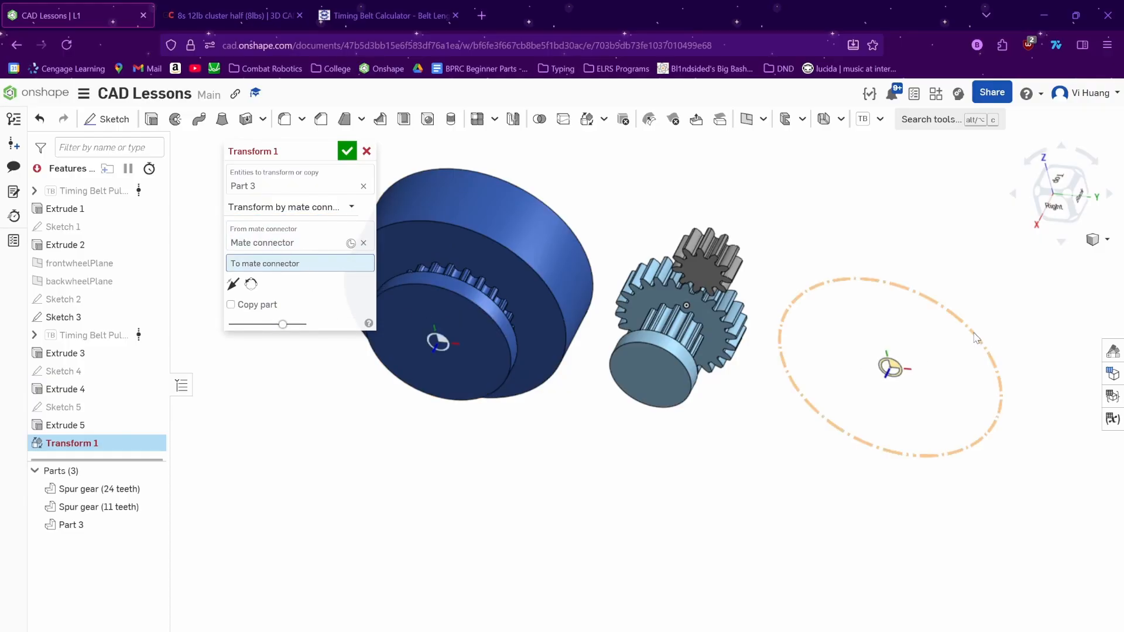
click(891, 368)
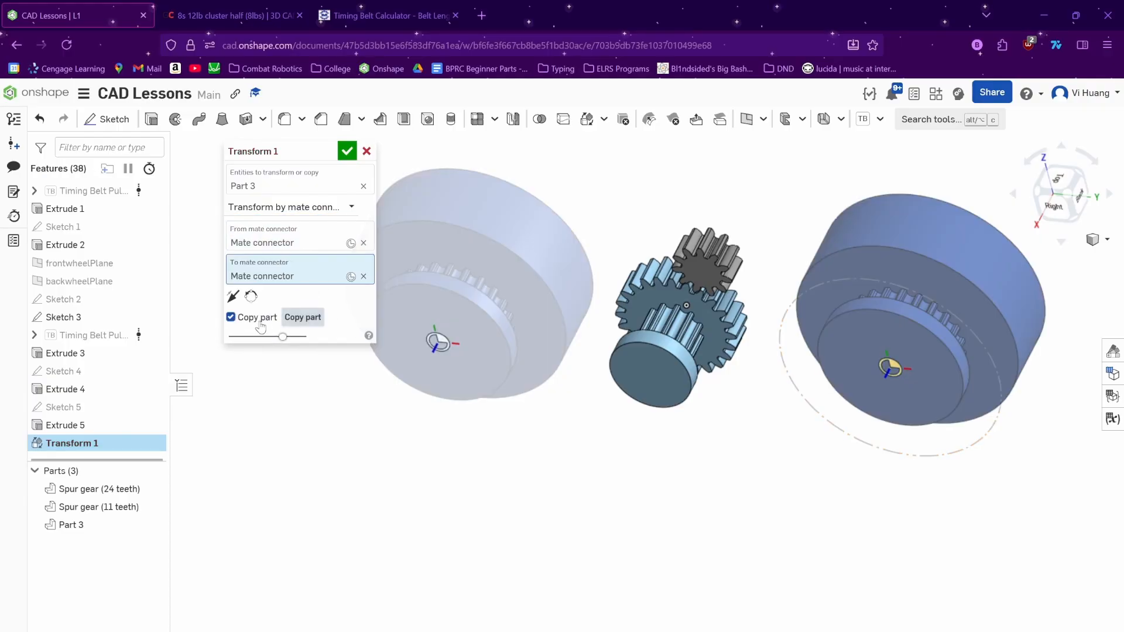
click(348, 151)
- Edit the copy transform and replace its source mate connector with one on the inner side of the pulley flange
right_drag(497, 279, 691, 402)
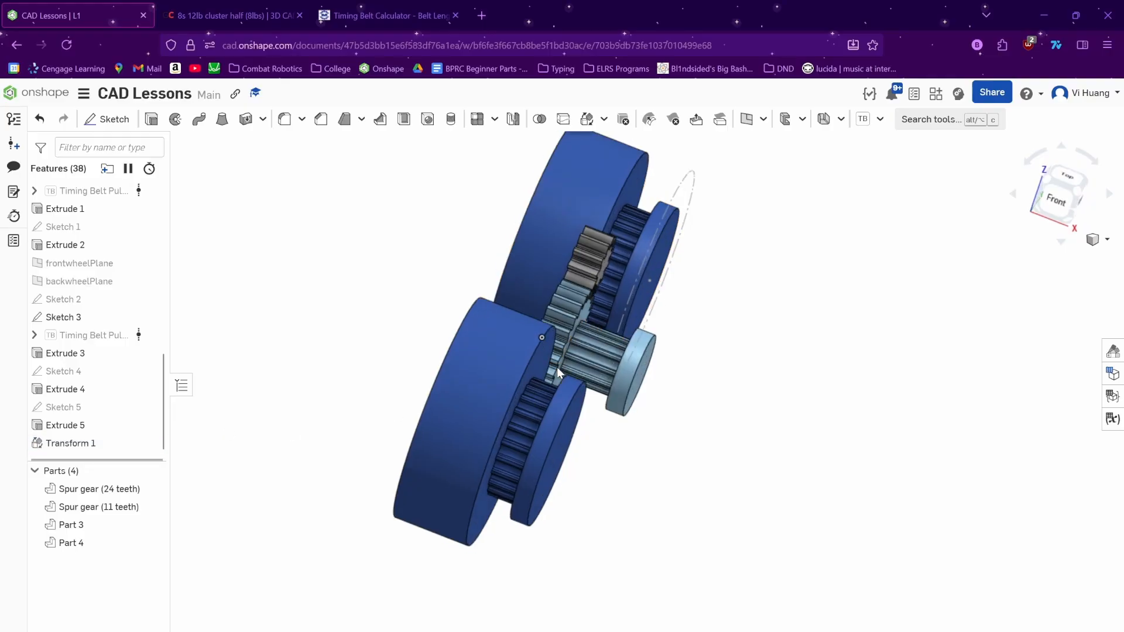
right_drag(509, 346, 534, 360)
double_click(69, 443)
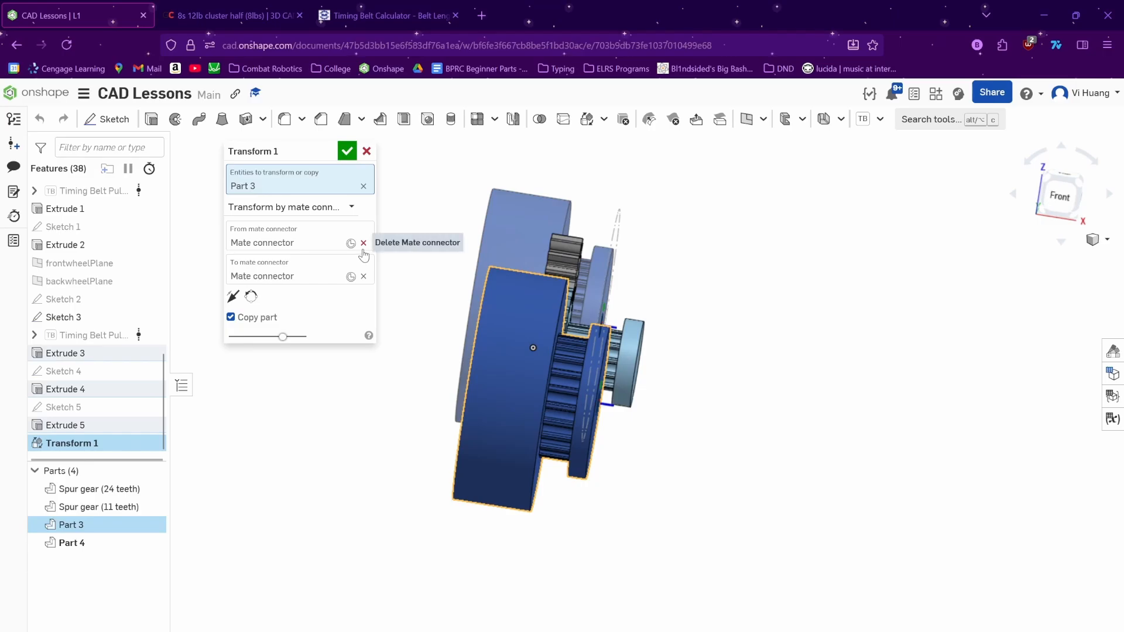
click(364, 243)
right_drag(645, 374, 756, 462)
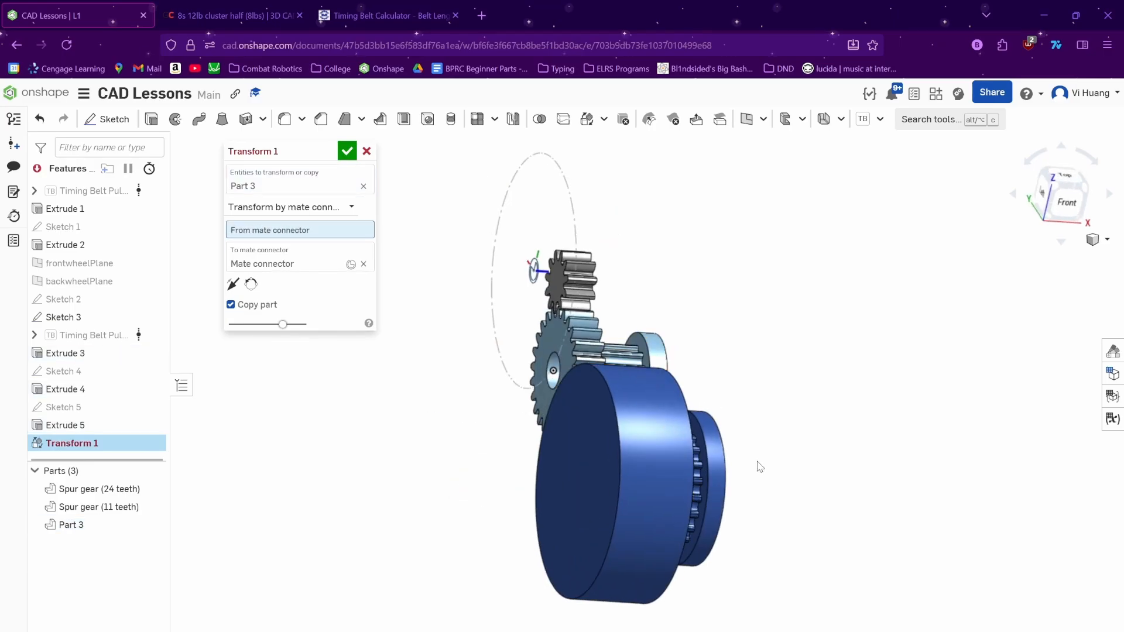
click(713, 451)
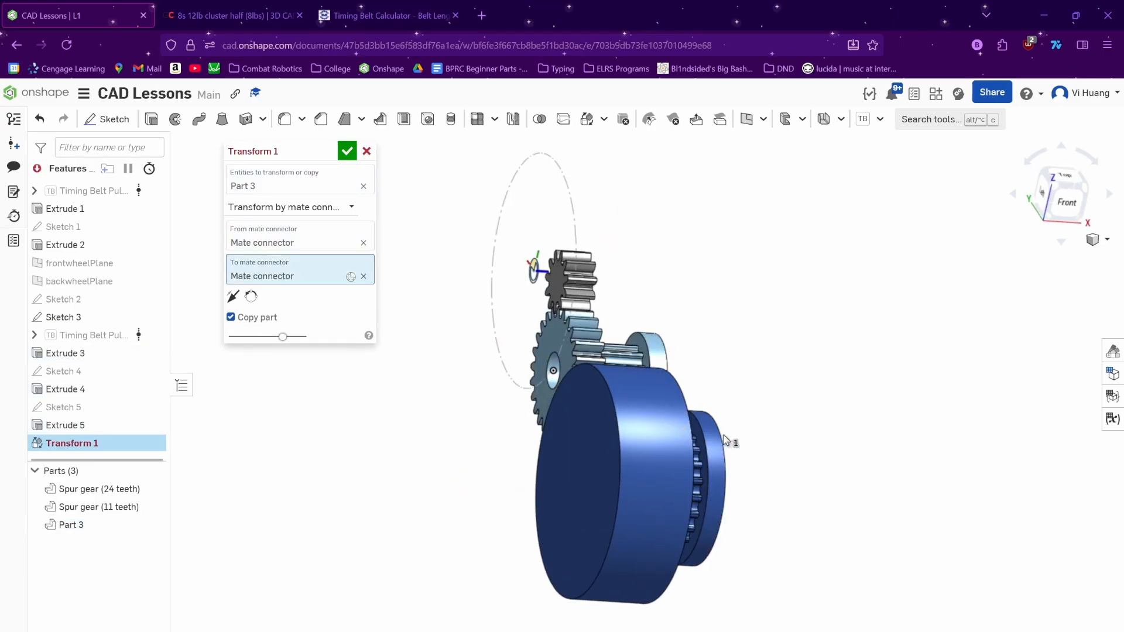
right_drag(725, 410, 712, 391)
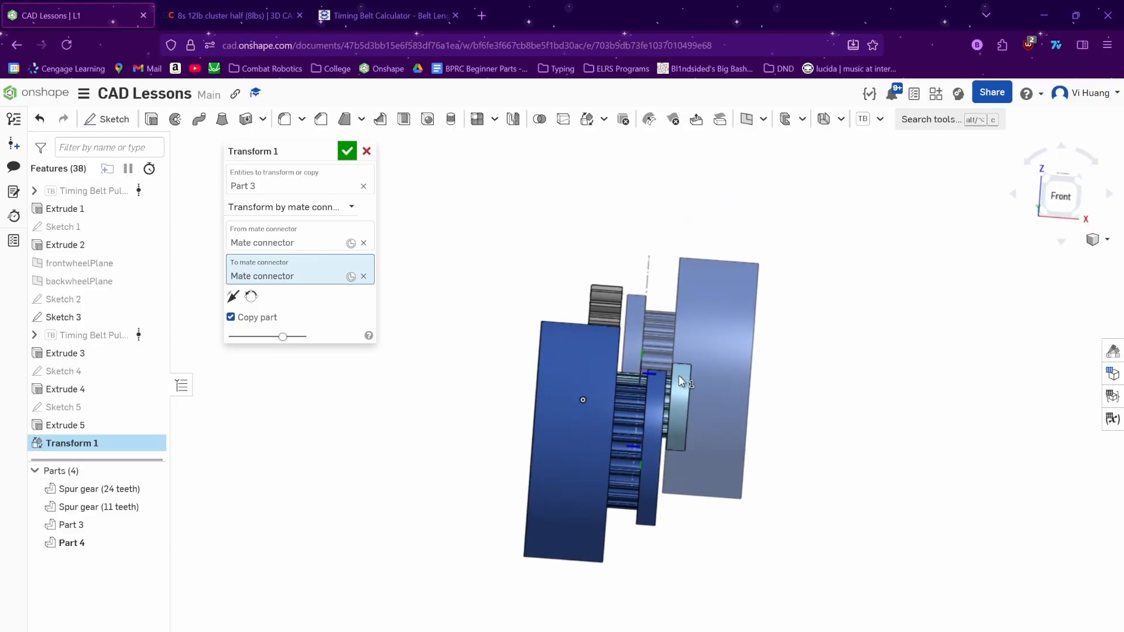
click(348, 151)
- Hide Sketch 3 with the projected wheel circle
right_drag(638, 323, 674, 358)
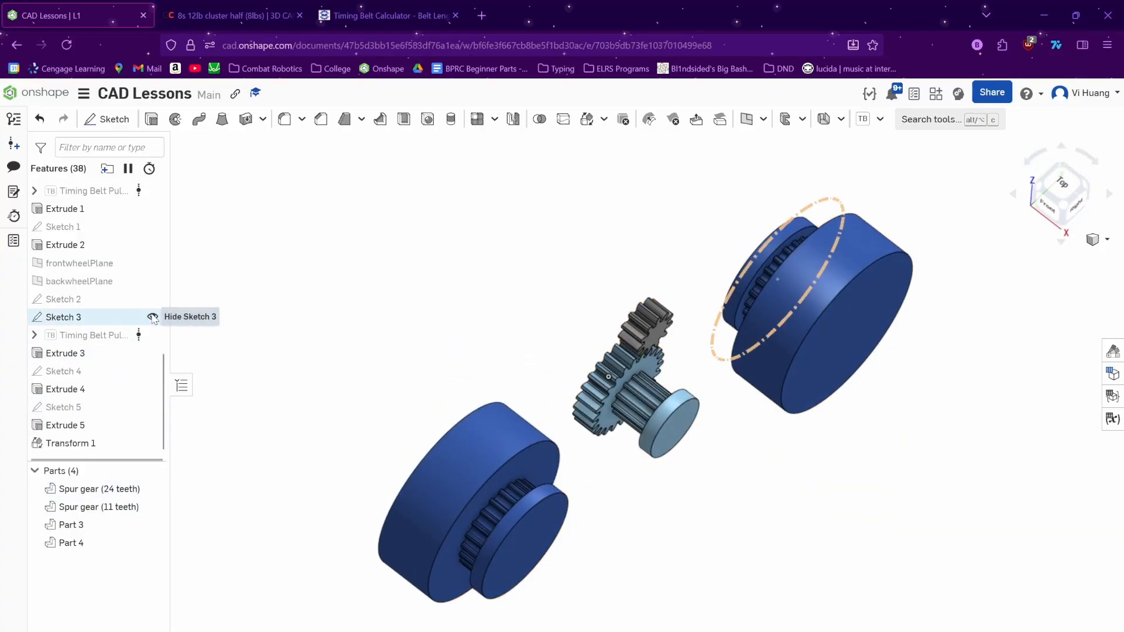
click(152, 317)
middle_drag(674, 456, 640, 410)
mouse_move(638, 410)
right_down()
mouse_move(728, 486)
mouse_move(705, 444)
mouse_move(722, 398)
mouse_move(531, 474)
mouse_move(516, 468)
right_up()
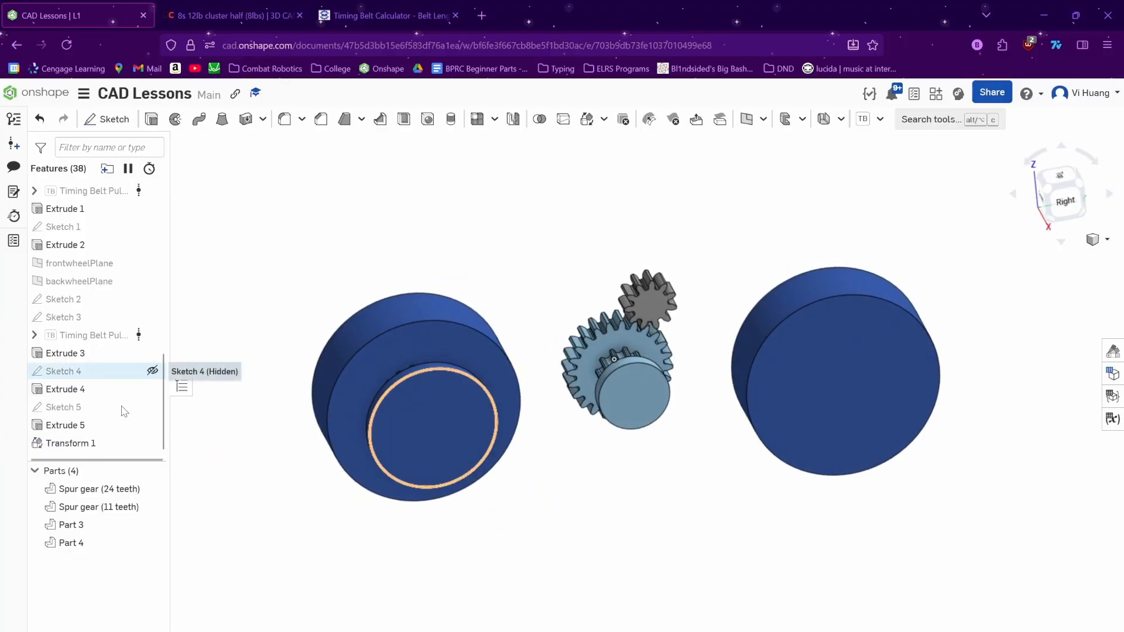
- Extrude-remove the circular face inside the 24-tooth spur gear's bore with Through all, cutting the hole through the attached pulley and flange
mouse_move(656, 422)
right_down()
mouse_move(780, 480)
mouse_move(673, 444)
right_up()
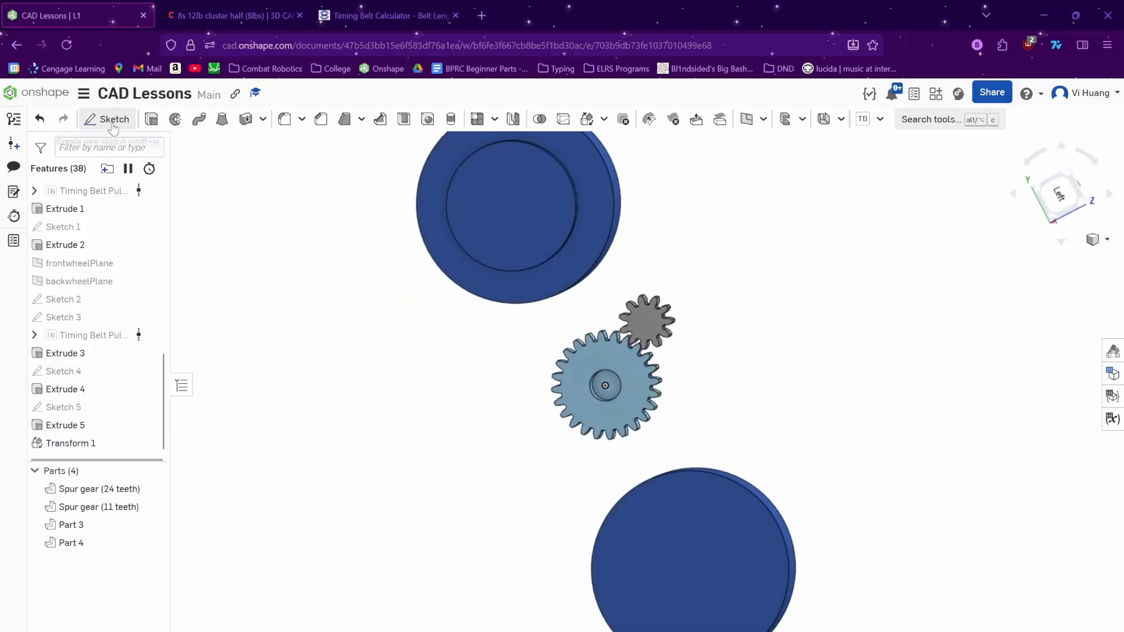
key(shift+e)
click(607, 387)
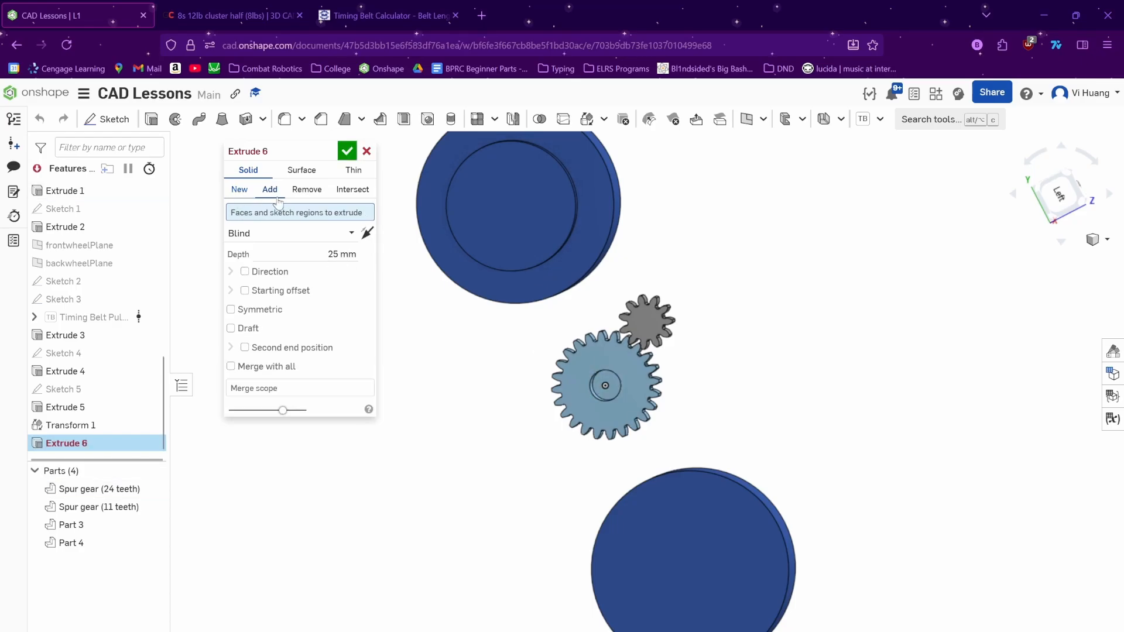
click(293, 246)
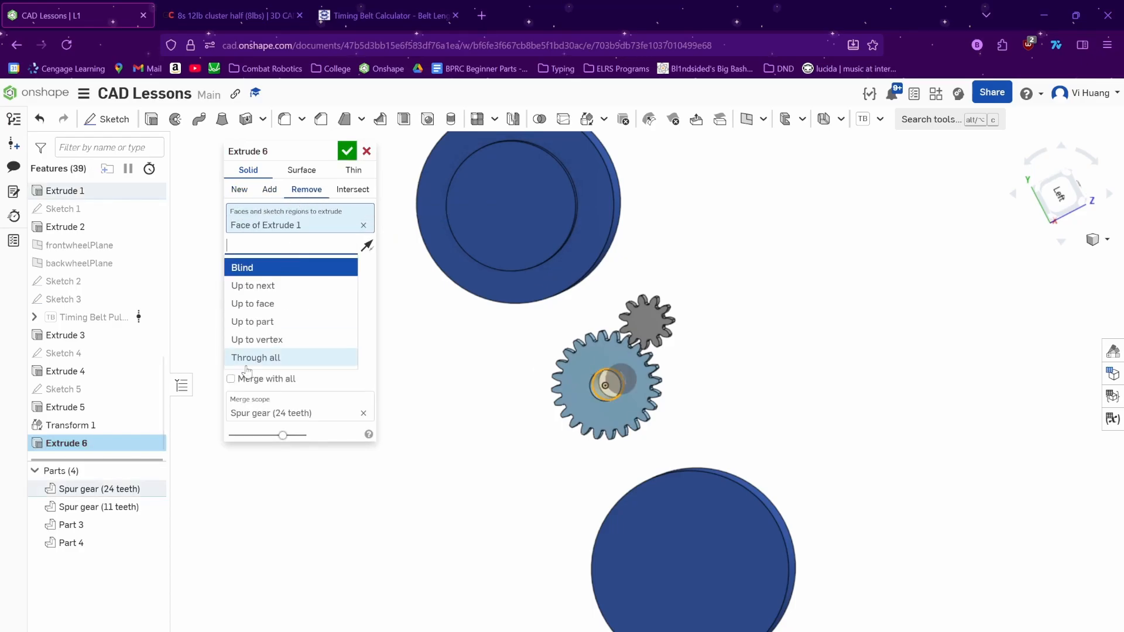
click(257, 356)
click(350, 157)
right_drag(562, 246, 681, 515)
click(698, 555)
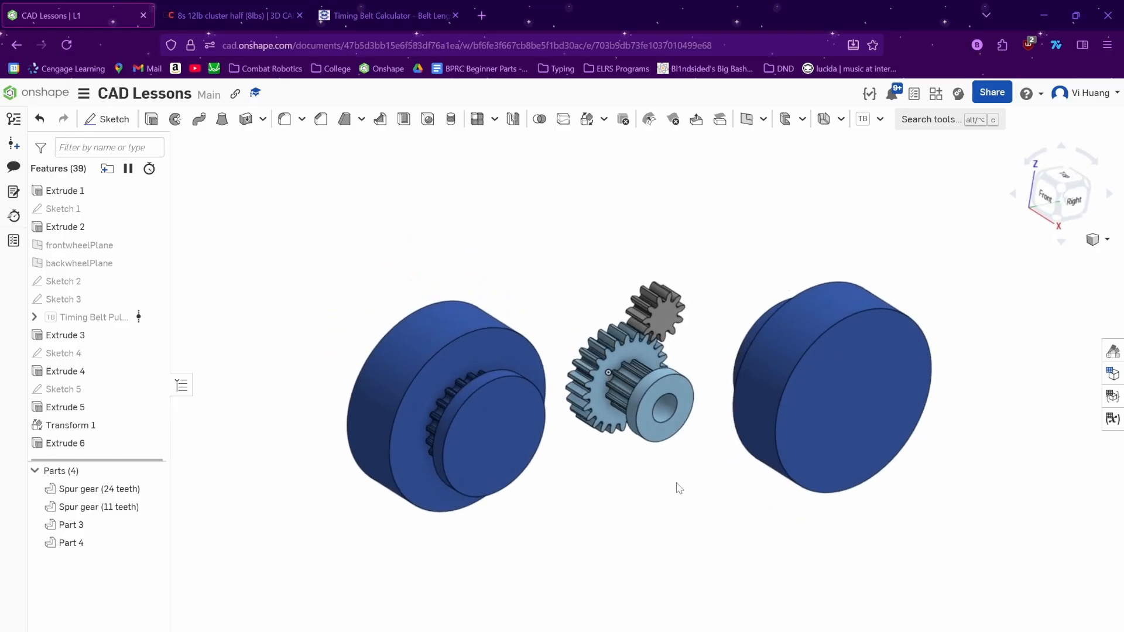
- Show the variable table and set secondarySpurT to 36
click(1112, 419)
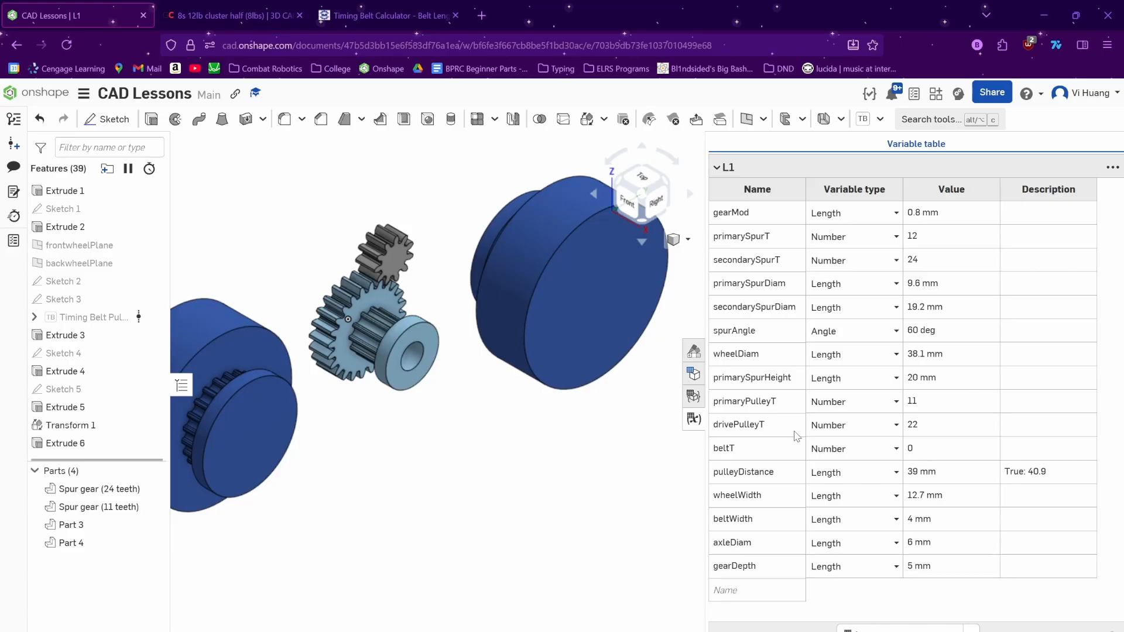
scroll(424, 406, down, 1)
middle_drag(424, 406, 512, 415)
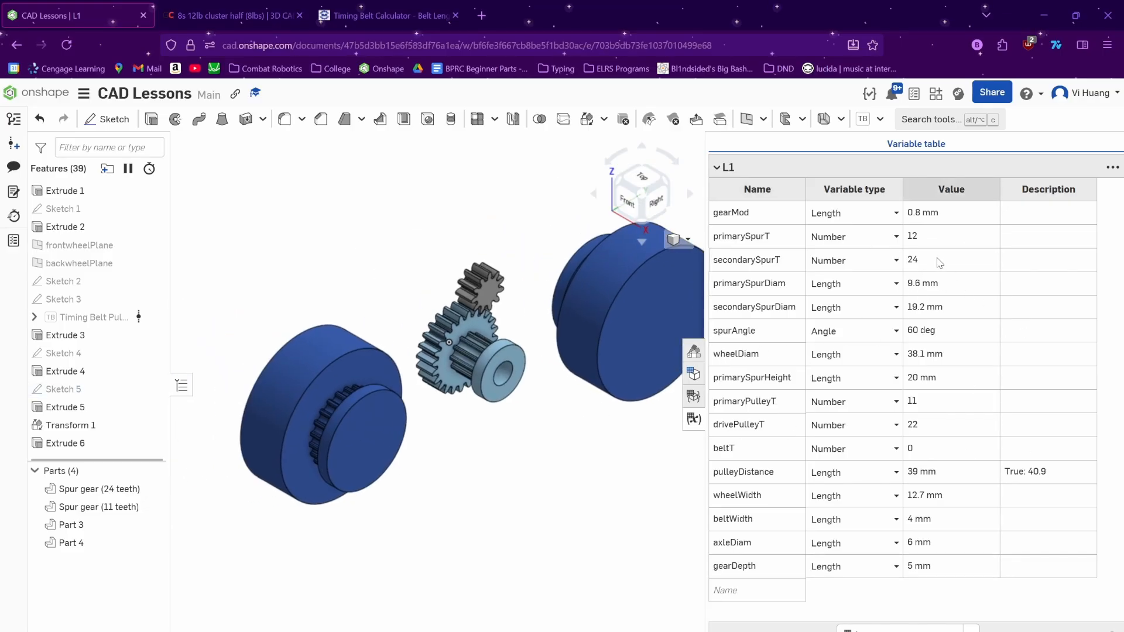
click(965, 269)
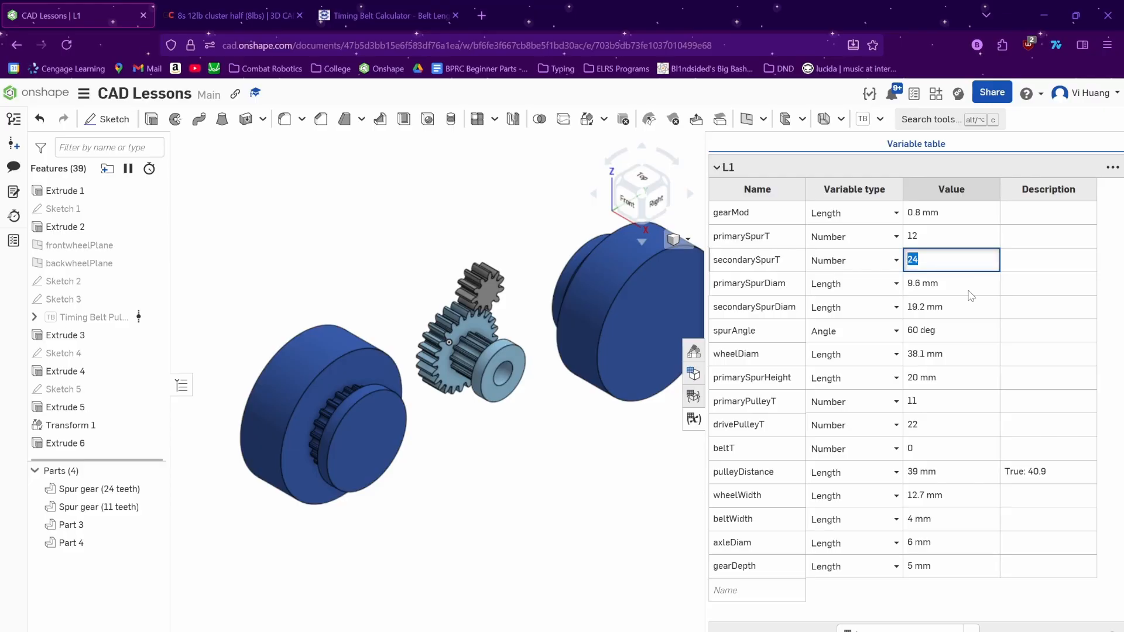
text(36)
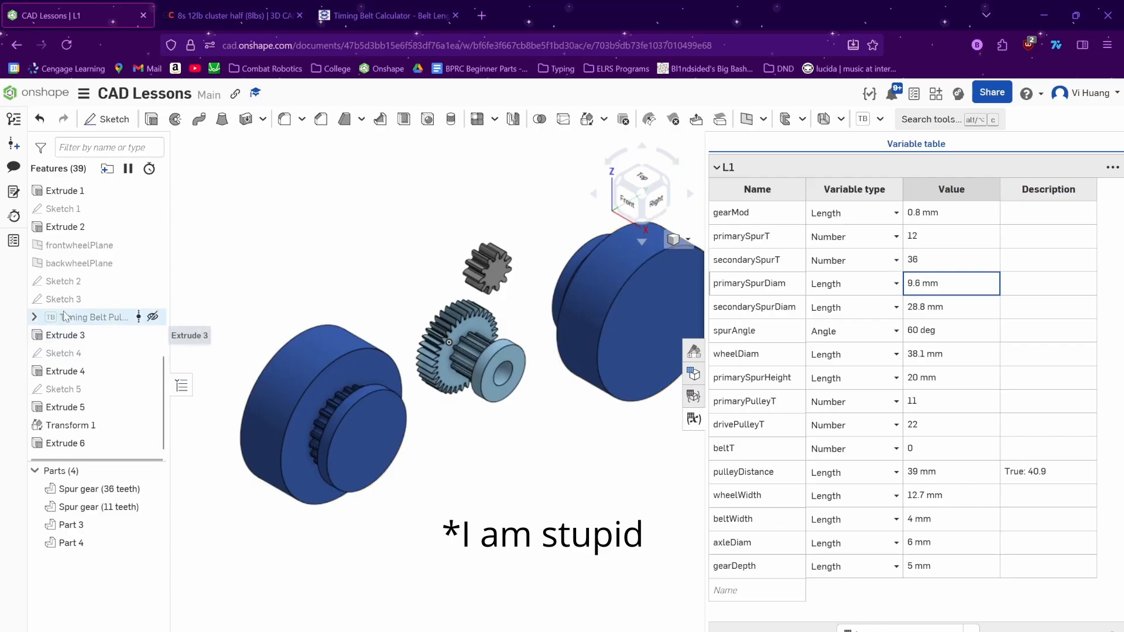
- Edit the 36-tooth spur gear feature and set its pitch circle diameter to #gearMod*#secondarySpurT
scroll(79, 321, up, 2)
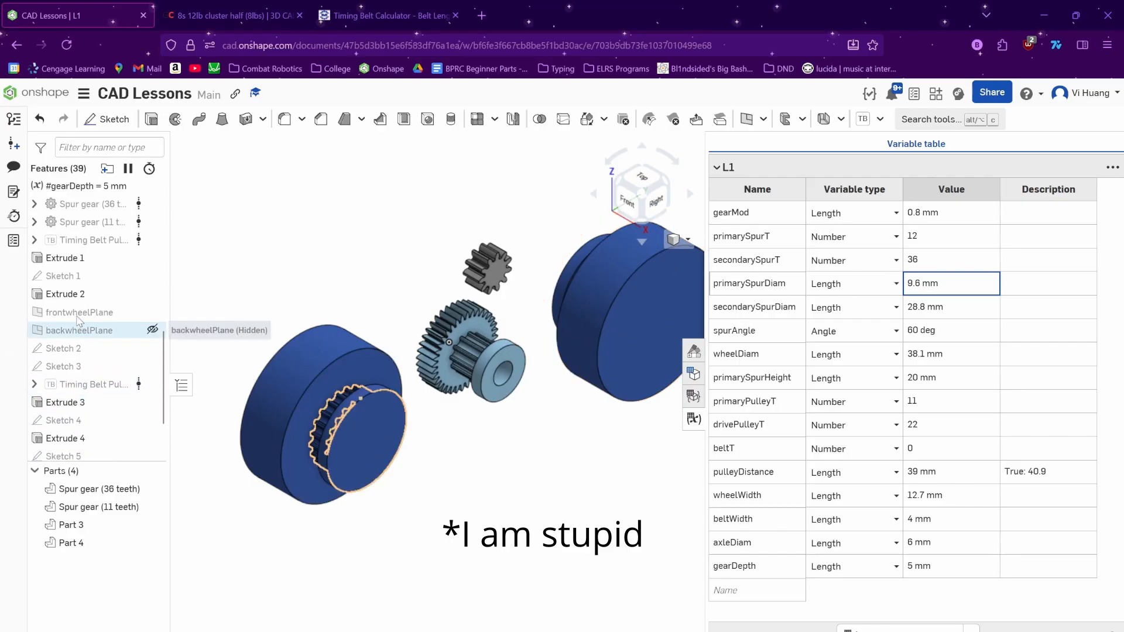
scroll(79, 320, up, 4)
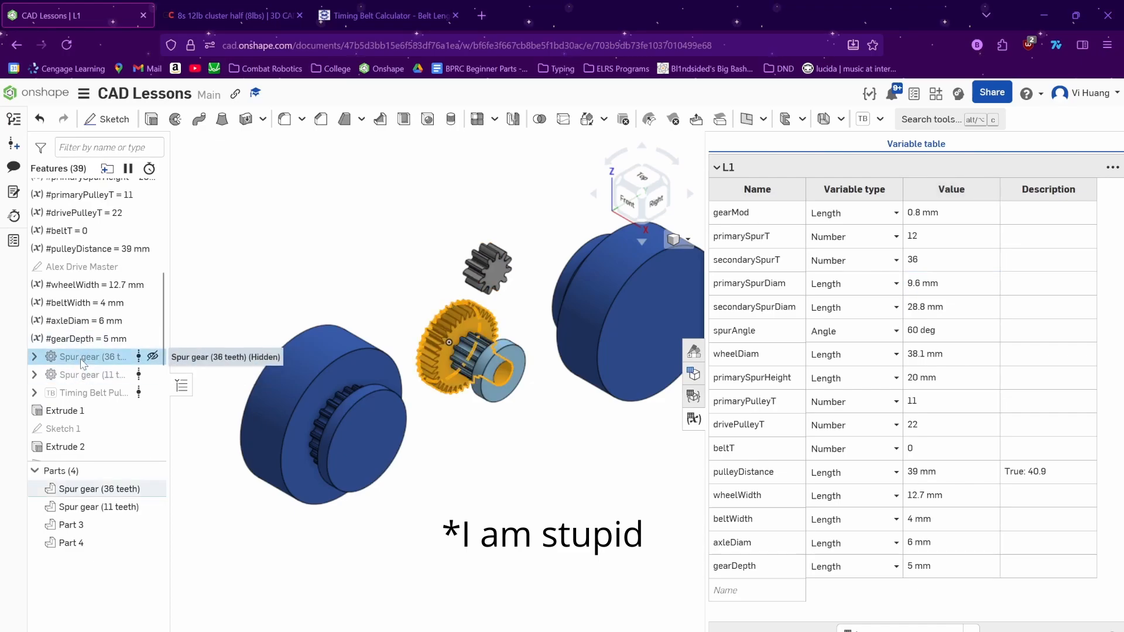
double_click(81, 359)
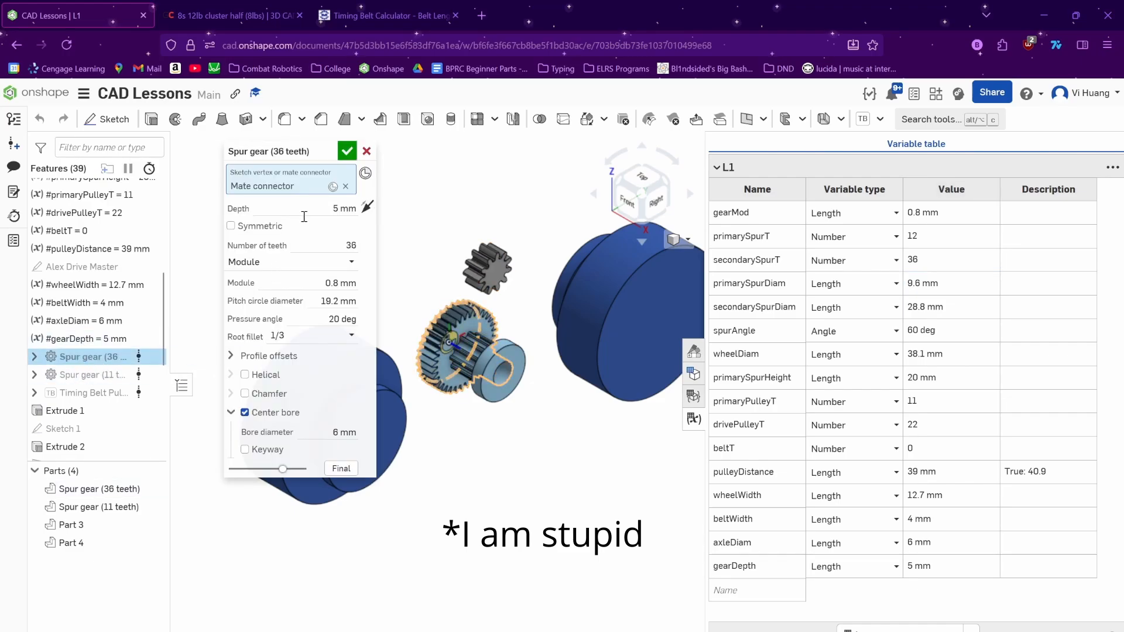
click(332, 302)
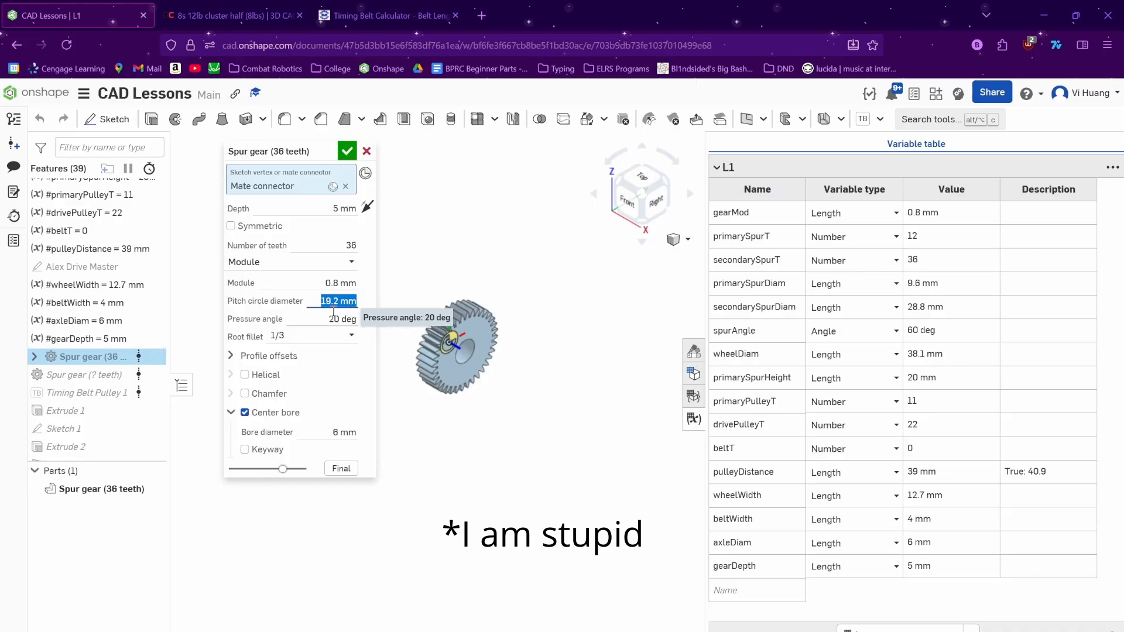
text(#g)
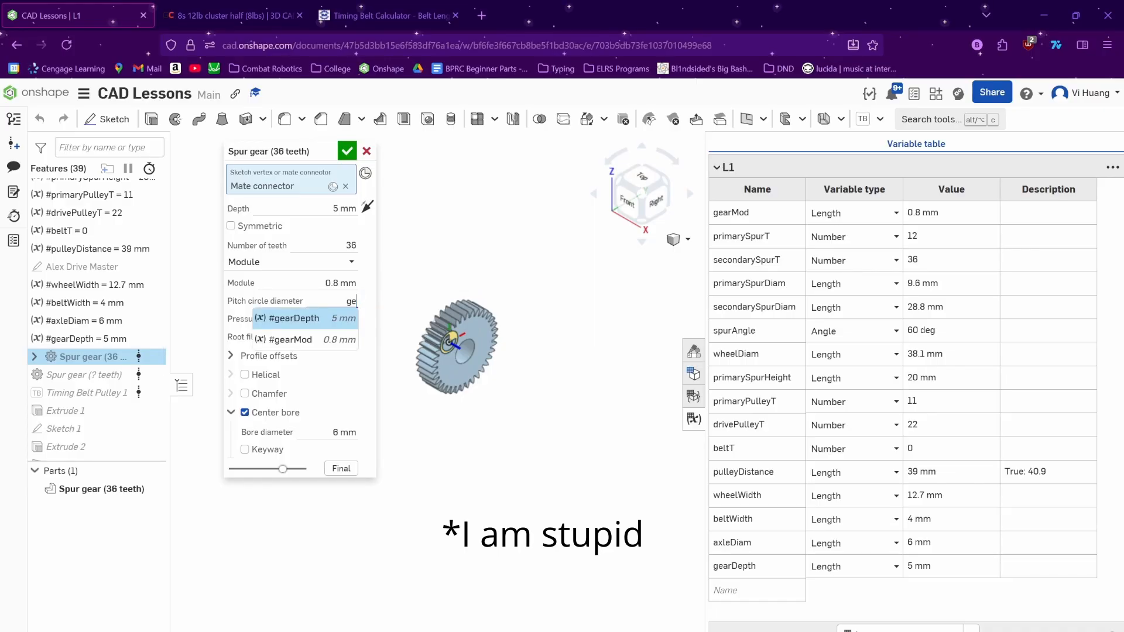
click(318, 344)
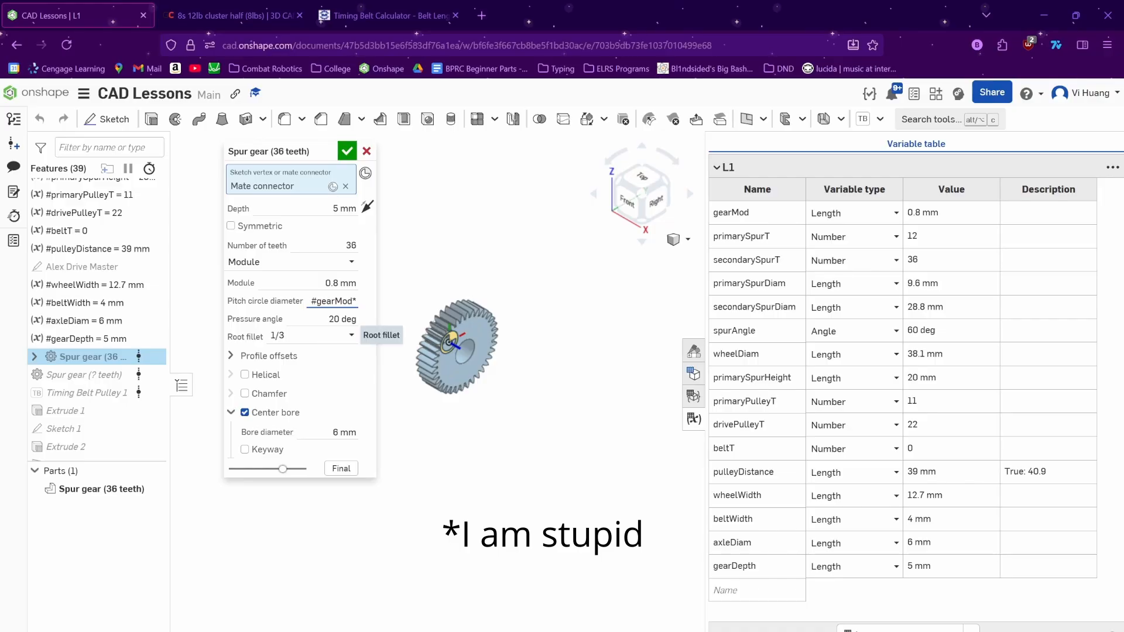
text(*te)
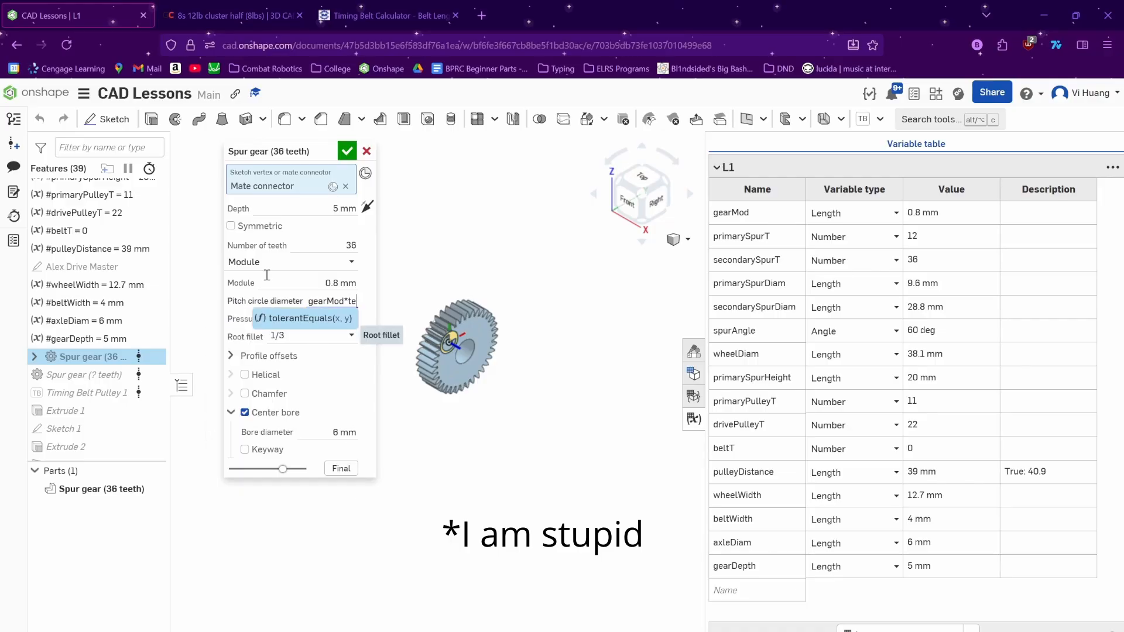
key(BackSpace)
key(BackSpace)
text(ge)
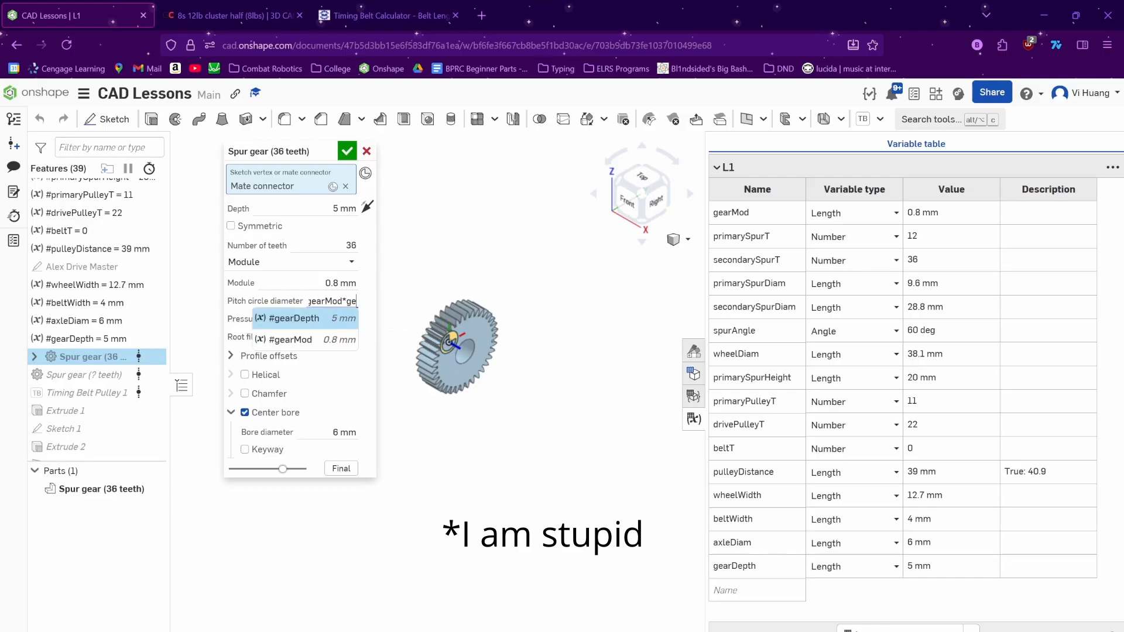
key(BackSpace)
key(BackSpace)
key(BackSpace)
text(*spu)
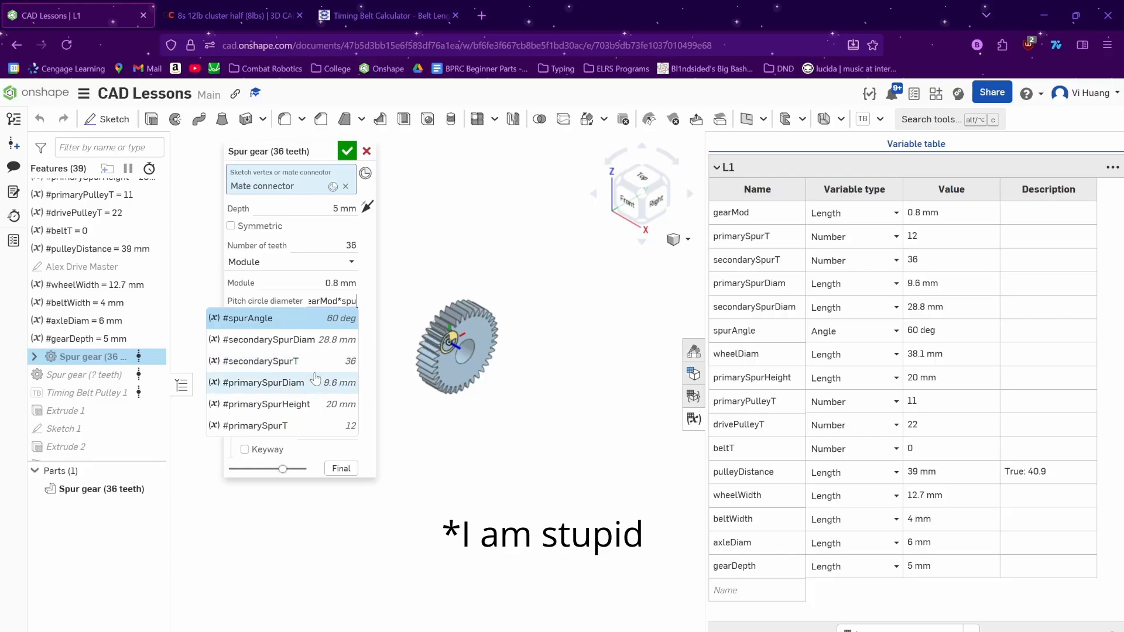
click(316, 373)
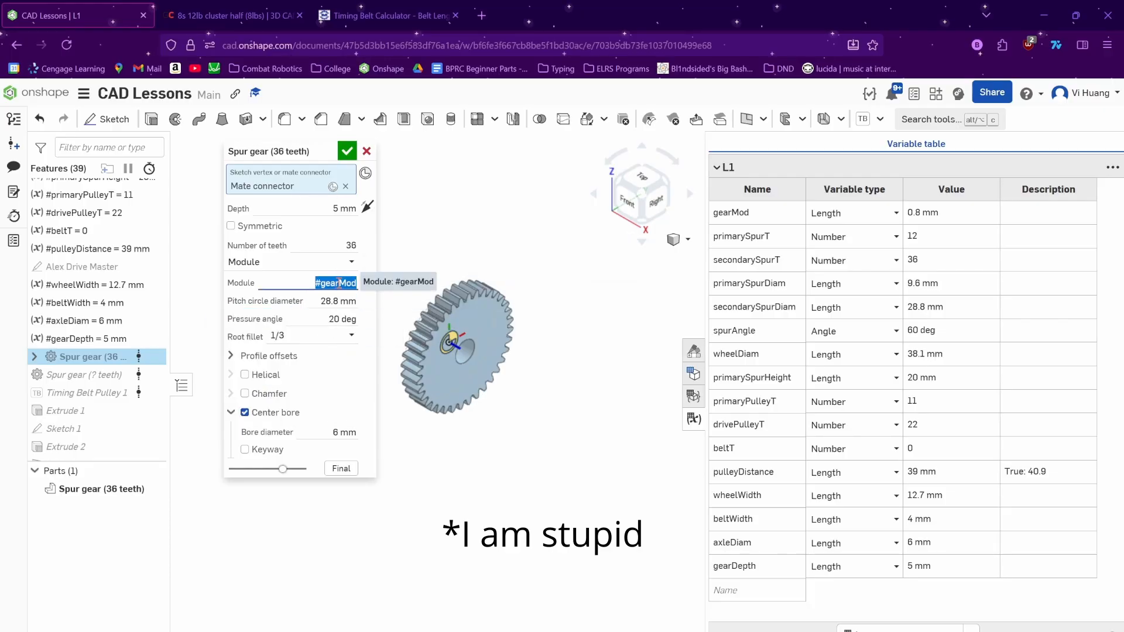
- Clear the 36-tooth gear's module, re-enter it as #gearMod, and accept the feature edit
key(BackSpace)
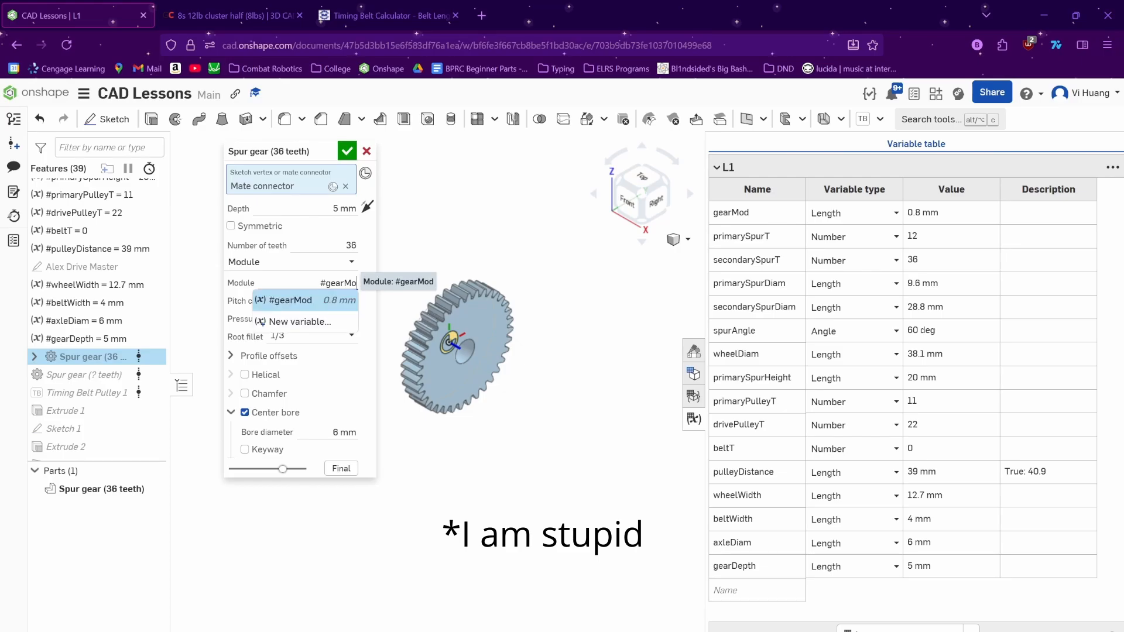
key(BackSpace)
key(BackSpace)
key(BackSpace)
key(BackSpace)
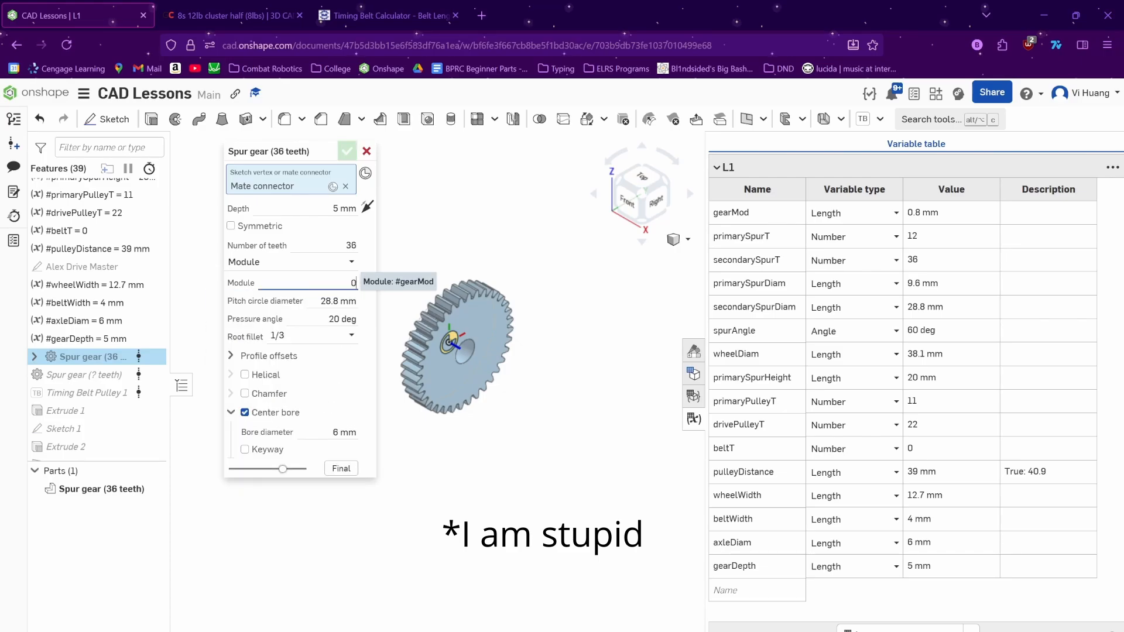
key(Return)
click(341, 302)
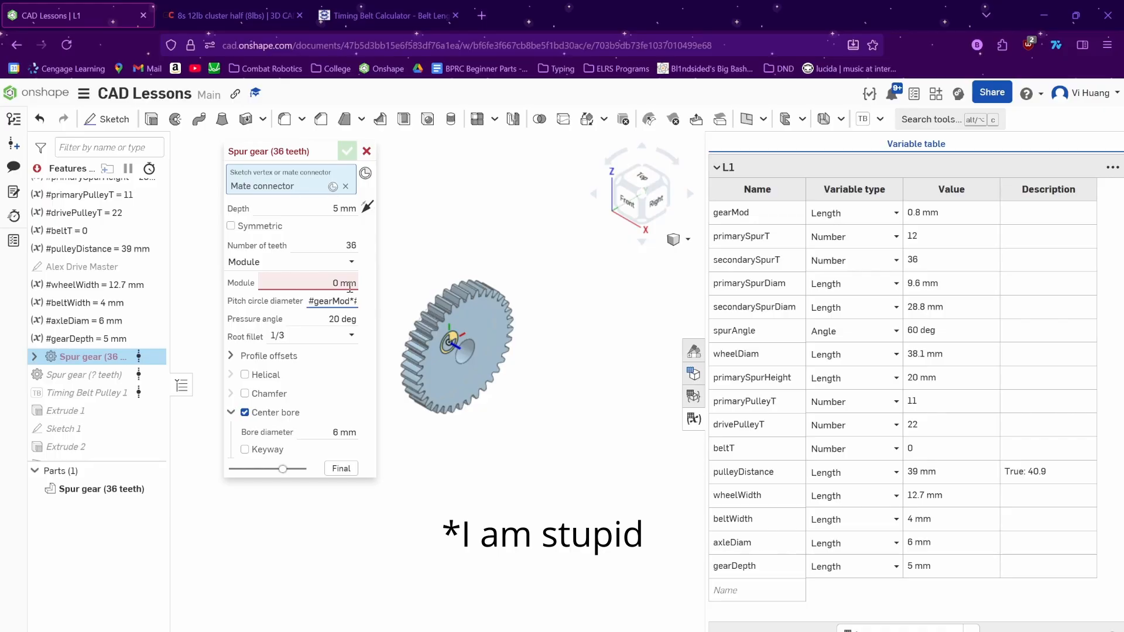
click(349, 284)
text(ge)
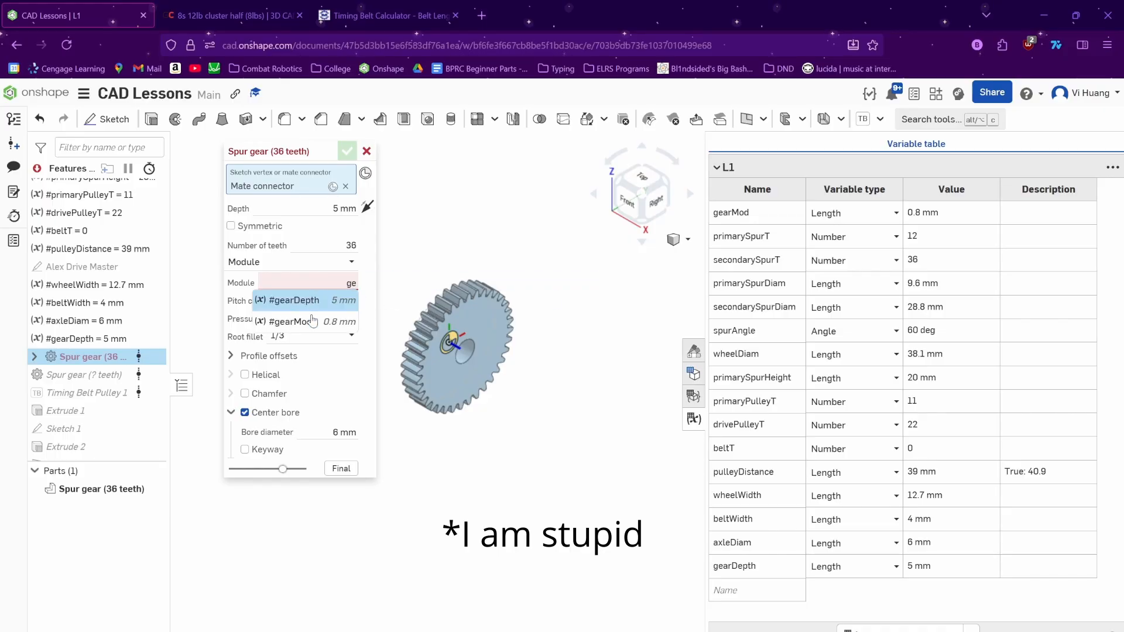
click(313, 321)
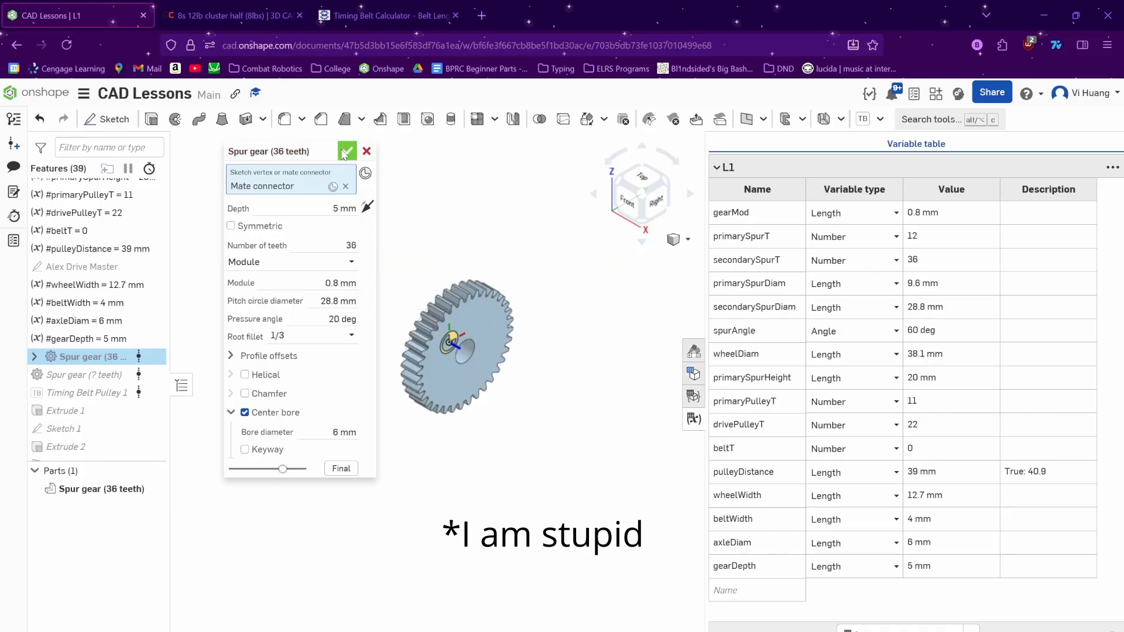
click(346, 152)
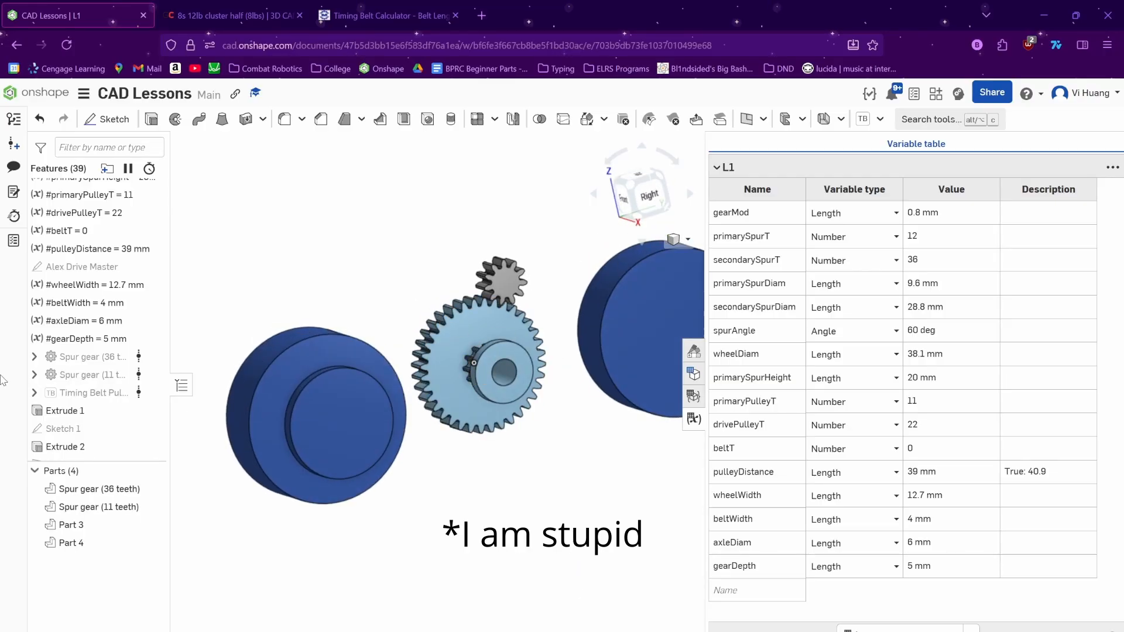
- Edit the 11-tooth spur gear feature and set its pitch circle diameter to #primaryPulleyT*#gearMod
click(69, 379)
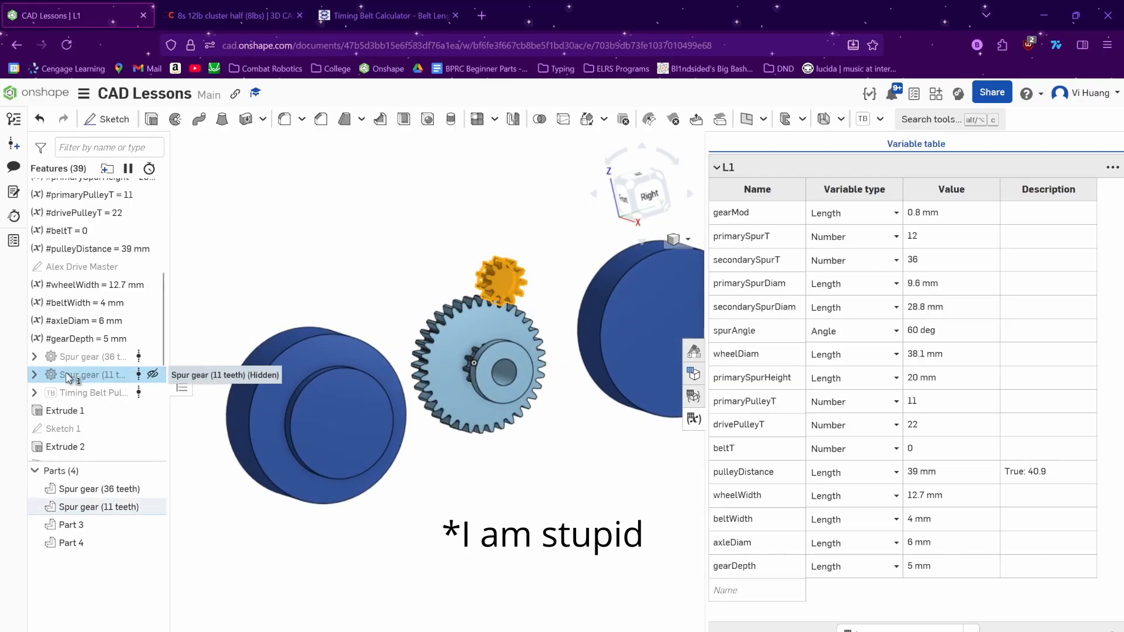
double_click(69, 377)
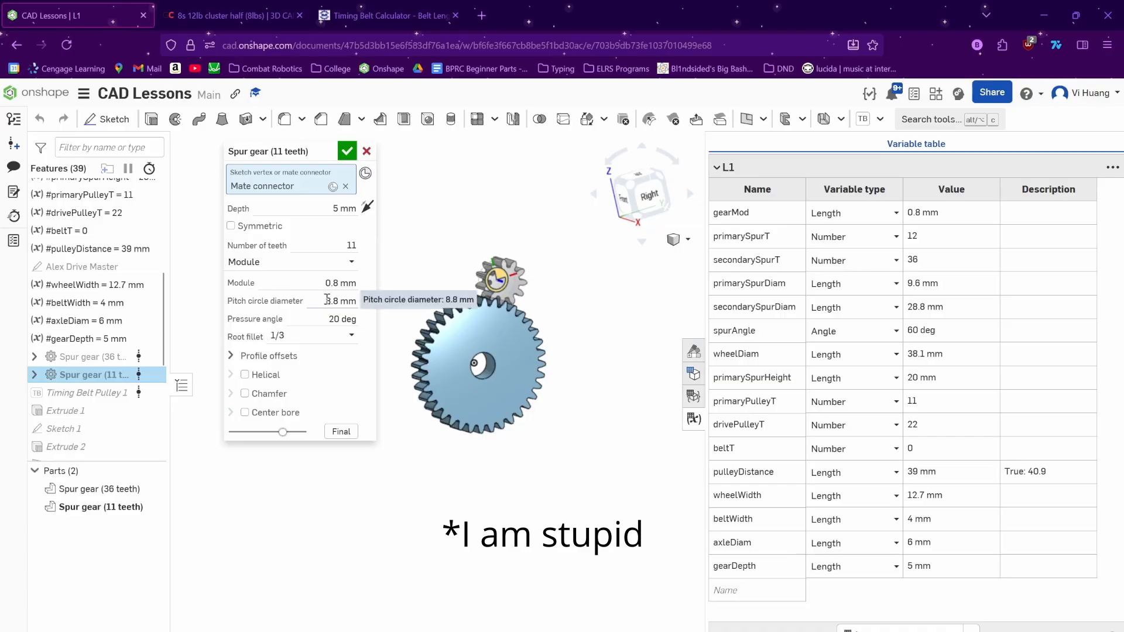
drag(328, 299, 355, 303)
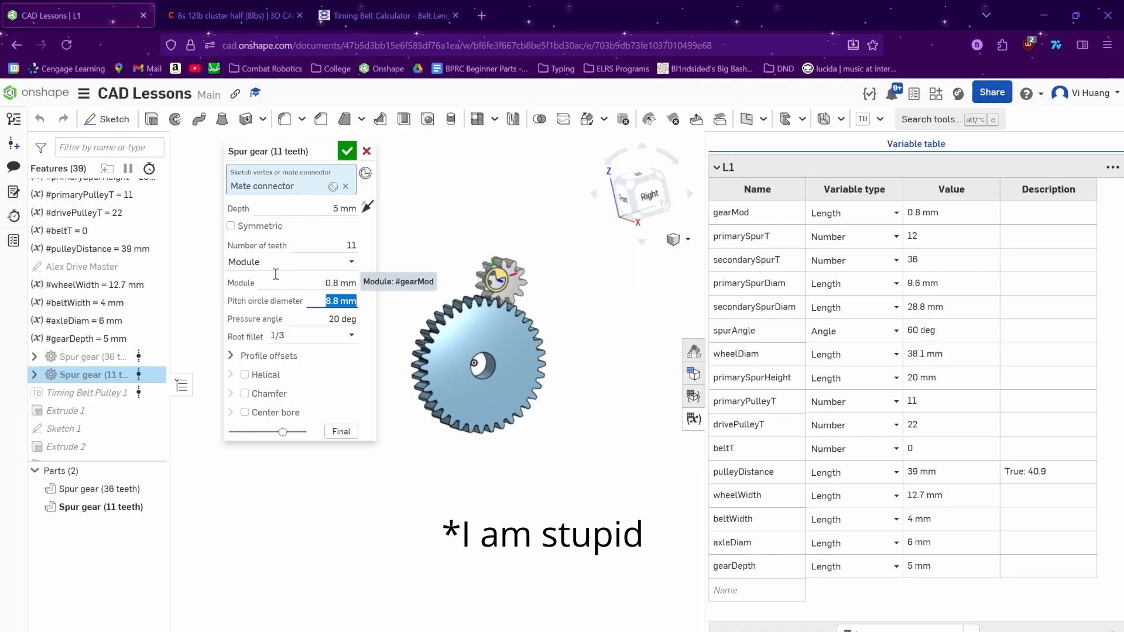
text(pri)
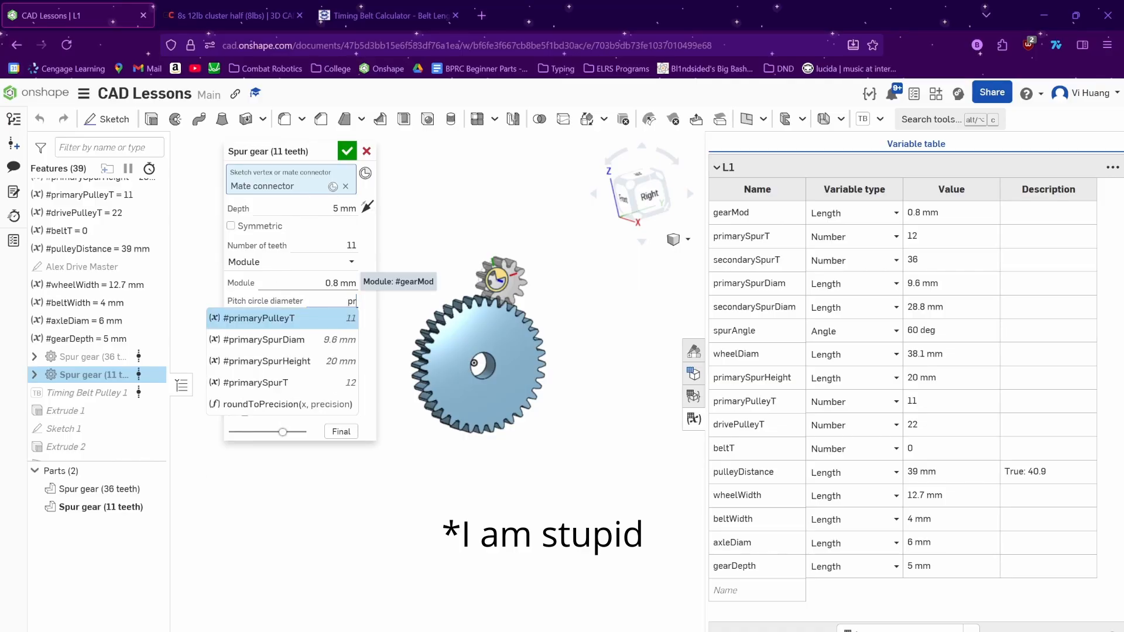
click(290, 323)
text(*)
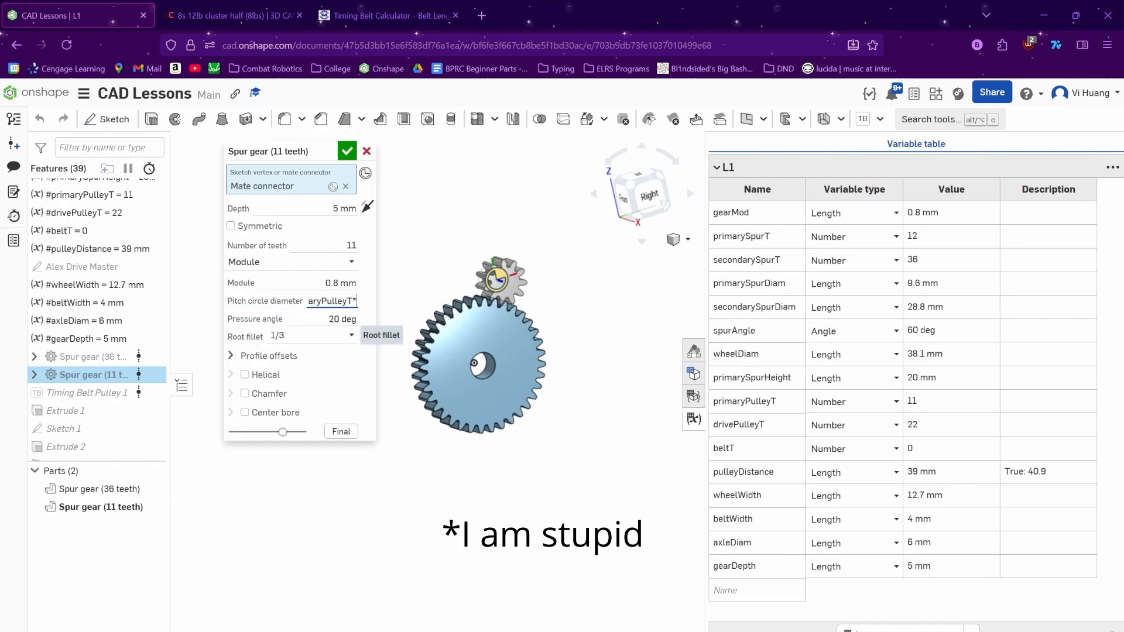
text(#ge)
click(286, 342)
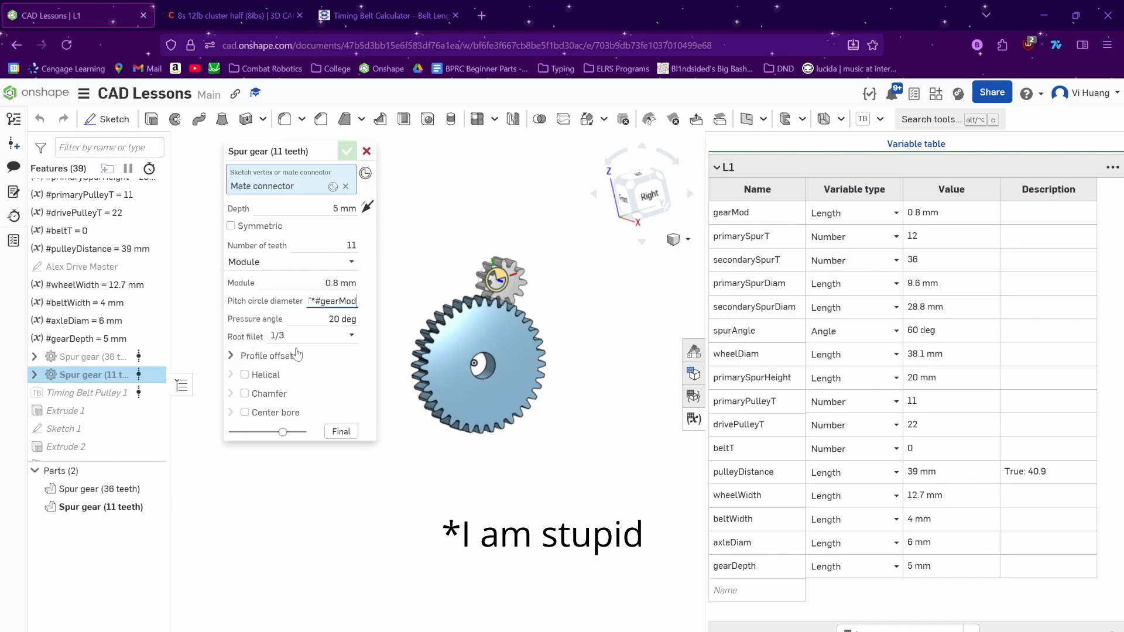
key(Return)
click(348, 155)
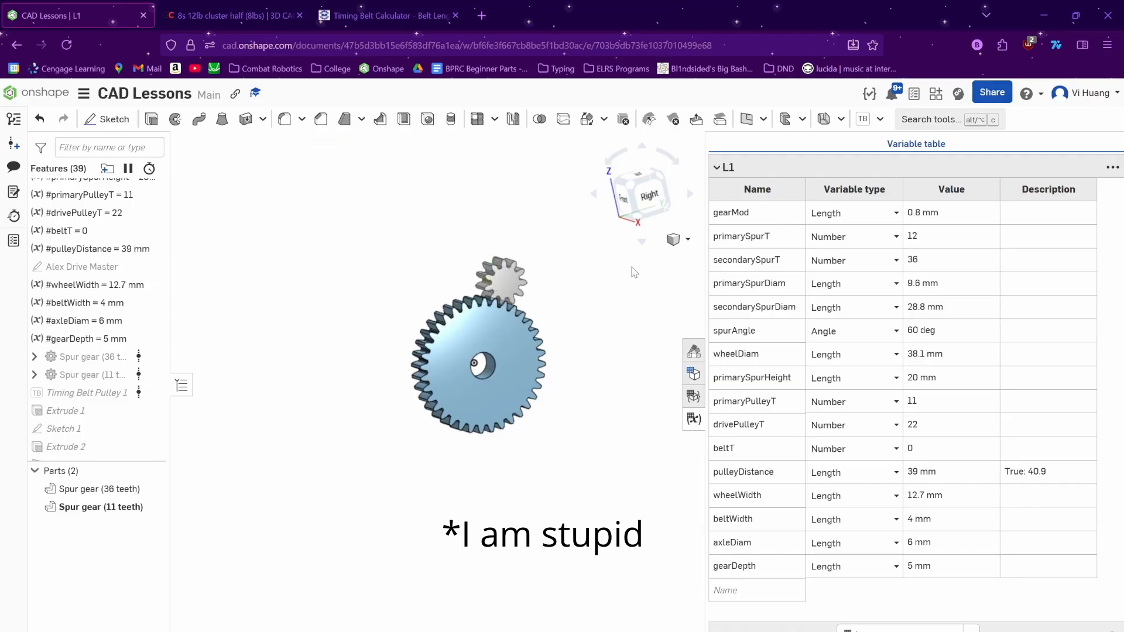
- Set primarySpurT to 14 in the variable table and inspect the meshing of the two spur gears
click(923, 237)
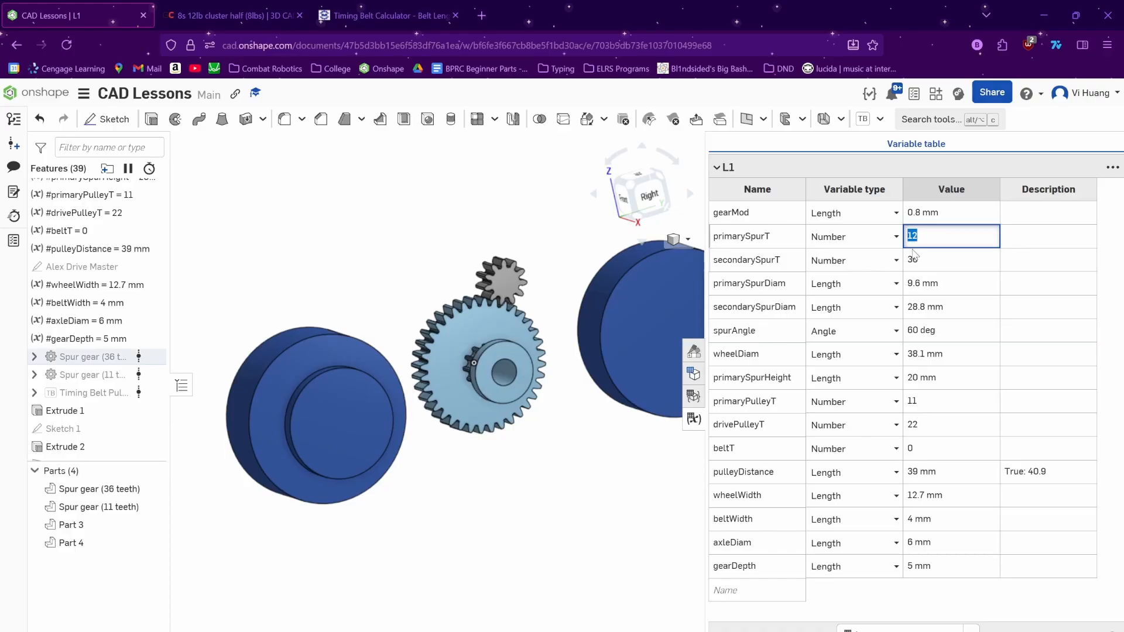
text(15)
key(BackSpace)
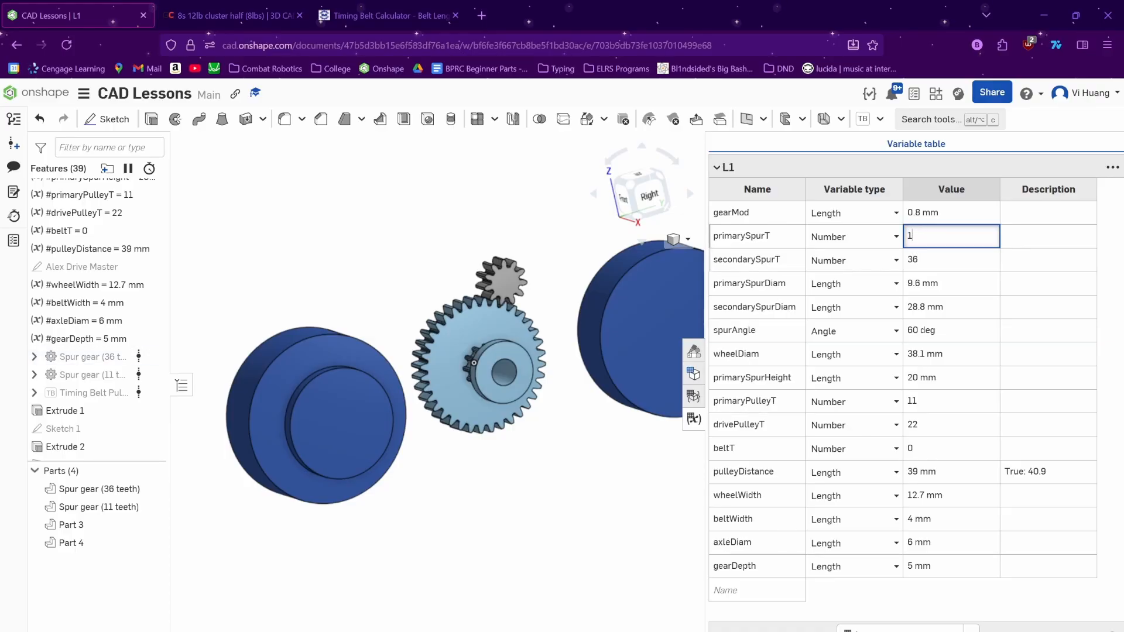
text(4)
key(Return)
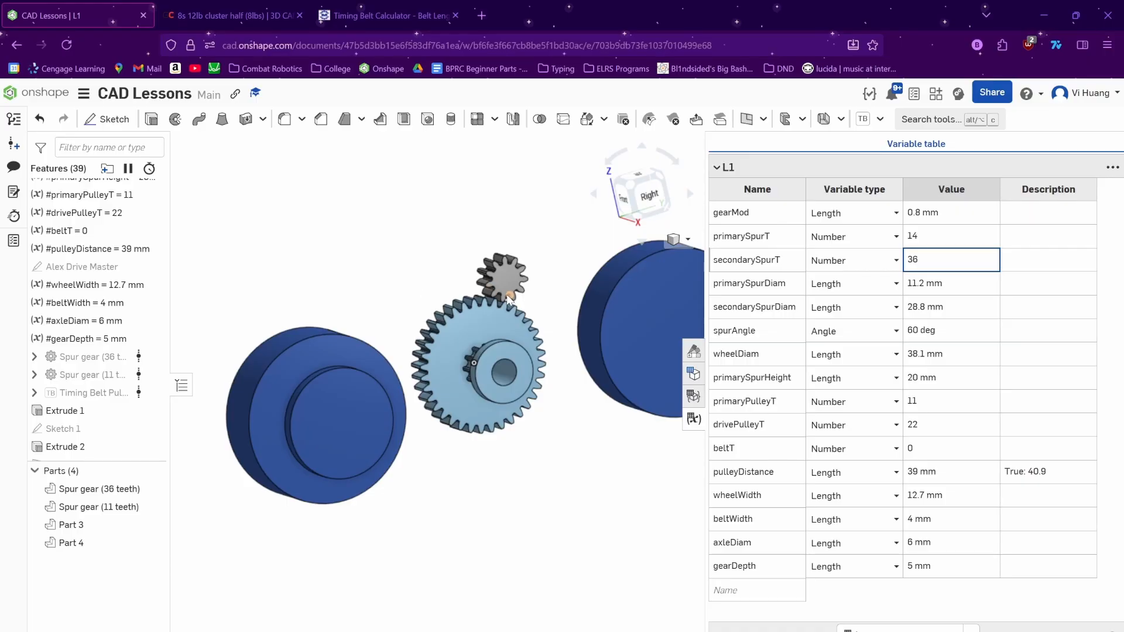
right_drag(509, 298, 514, 350)
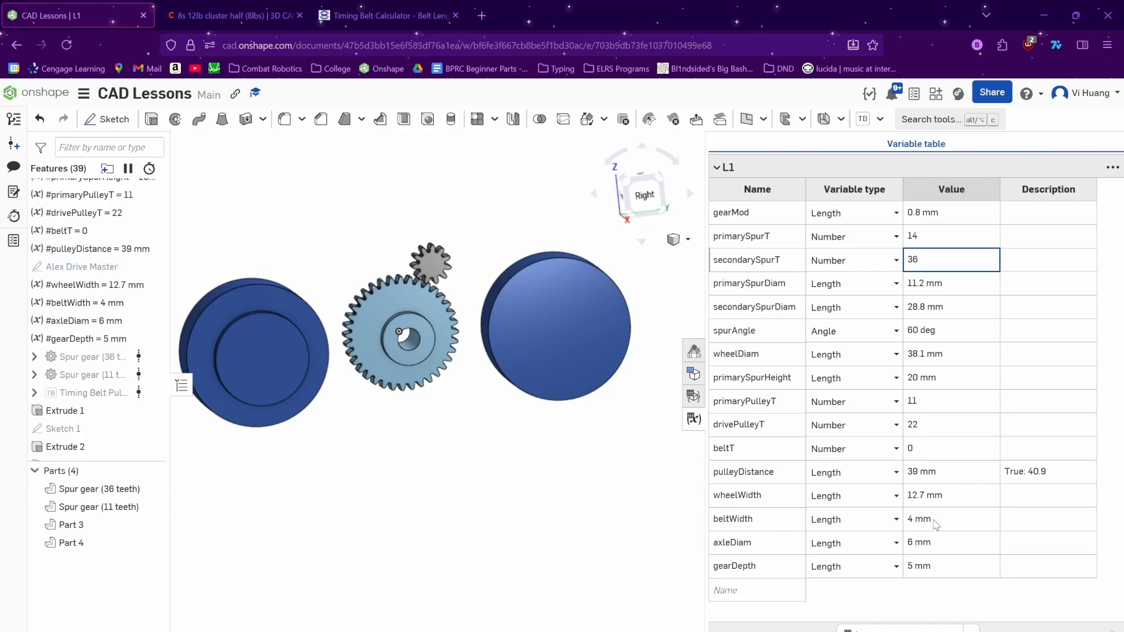
- Set wheelDiam to 2 in the variable table and check how the wheels update
click(925, 357)
text(2)
key(Return)
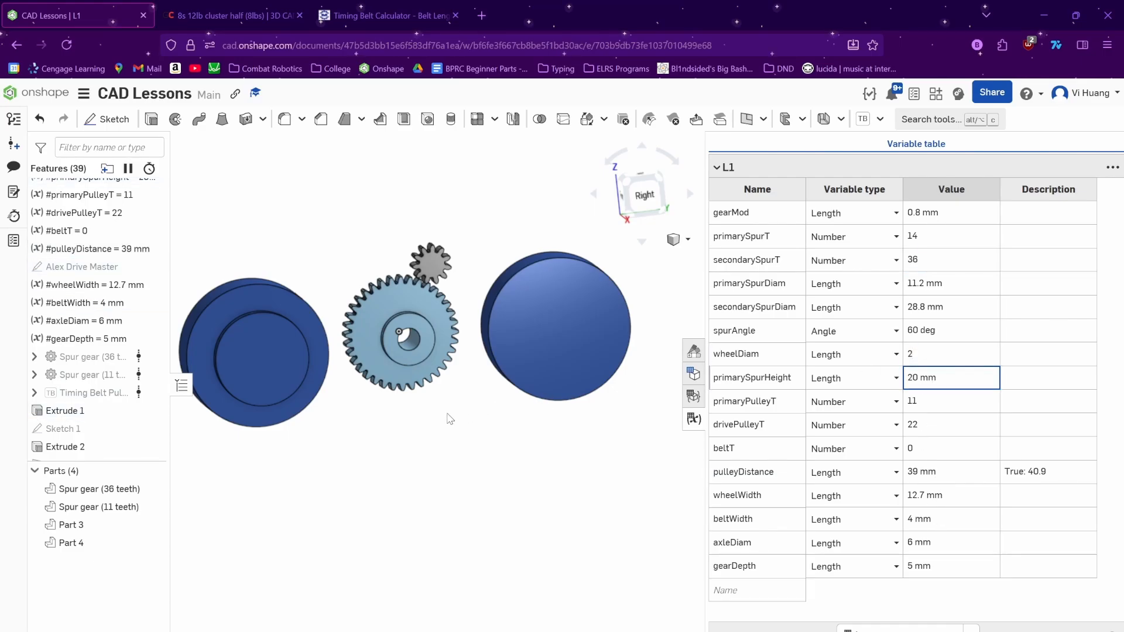
right_drag(450, 419, 463, 430)
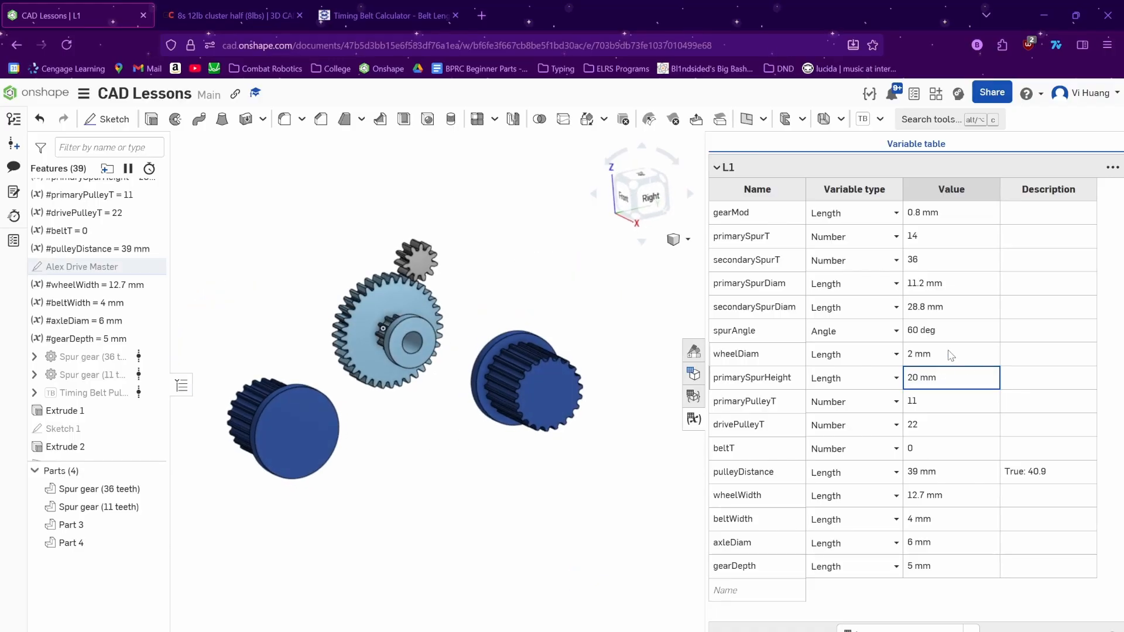
- Open Sketch 5 to examine the wheel circle's diameter, and close the sketch without editing it
scroll(94, 375, down, 4)
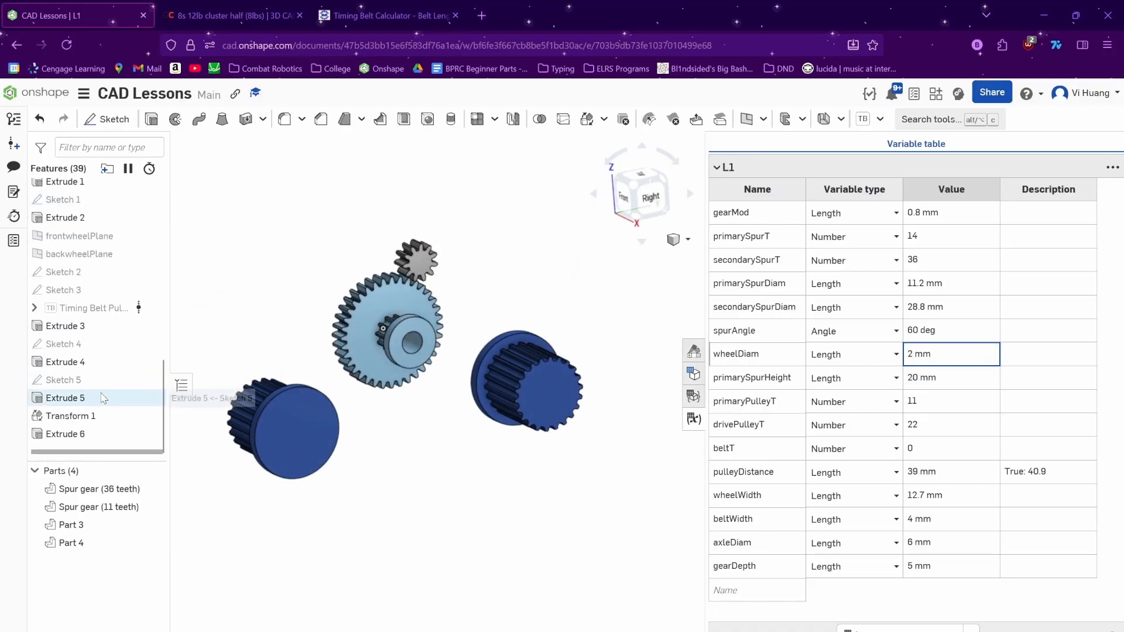
double_click(65, 380)
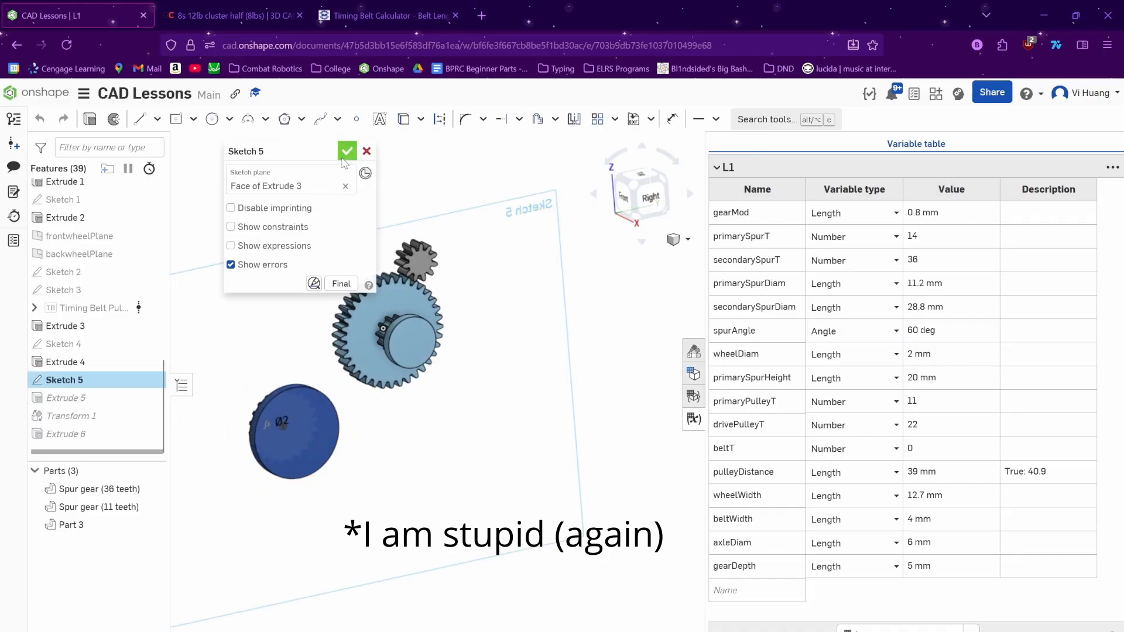
right_drag(404, 358, 467, 366)
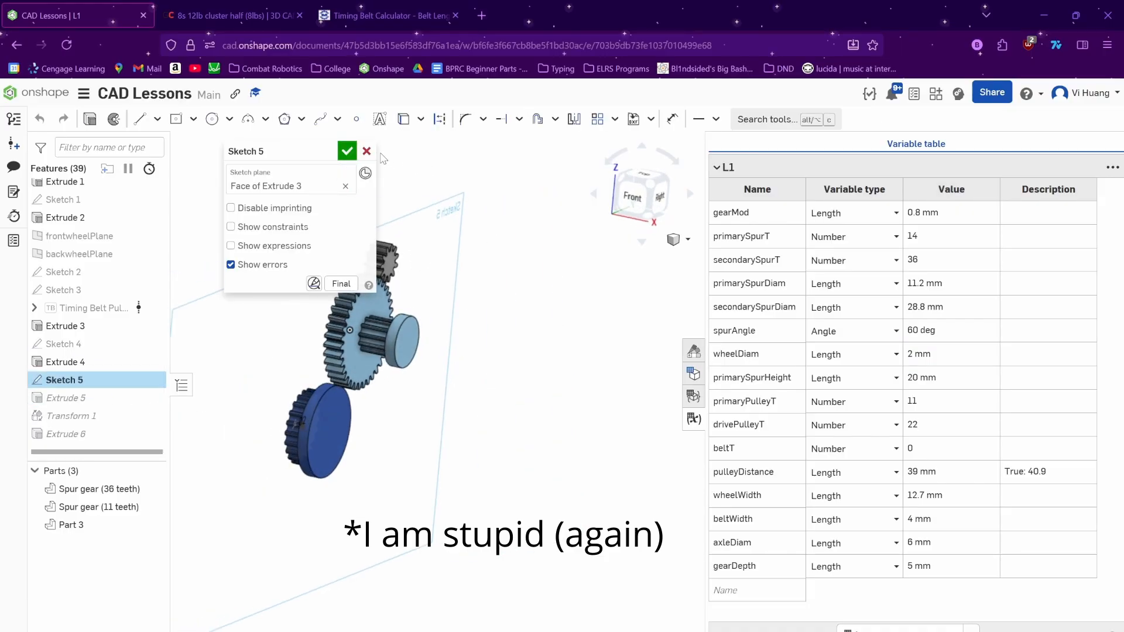
click(348, 151)
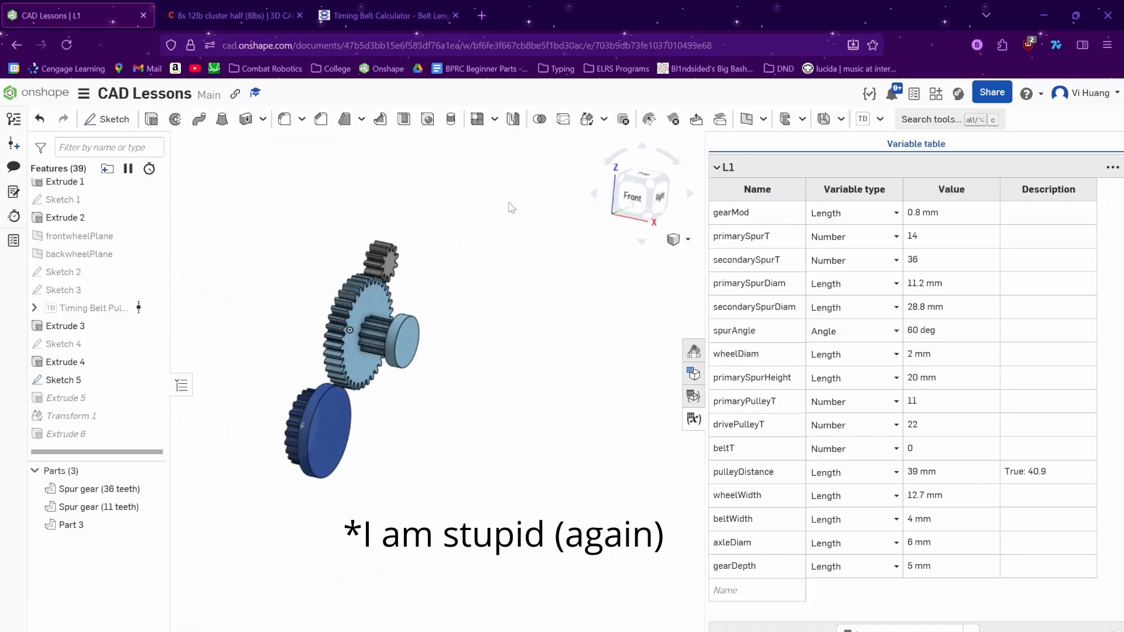
double_click(949, 354)
text(1)
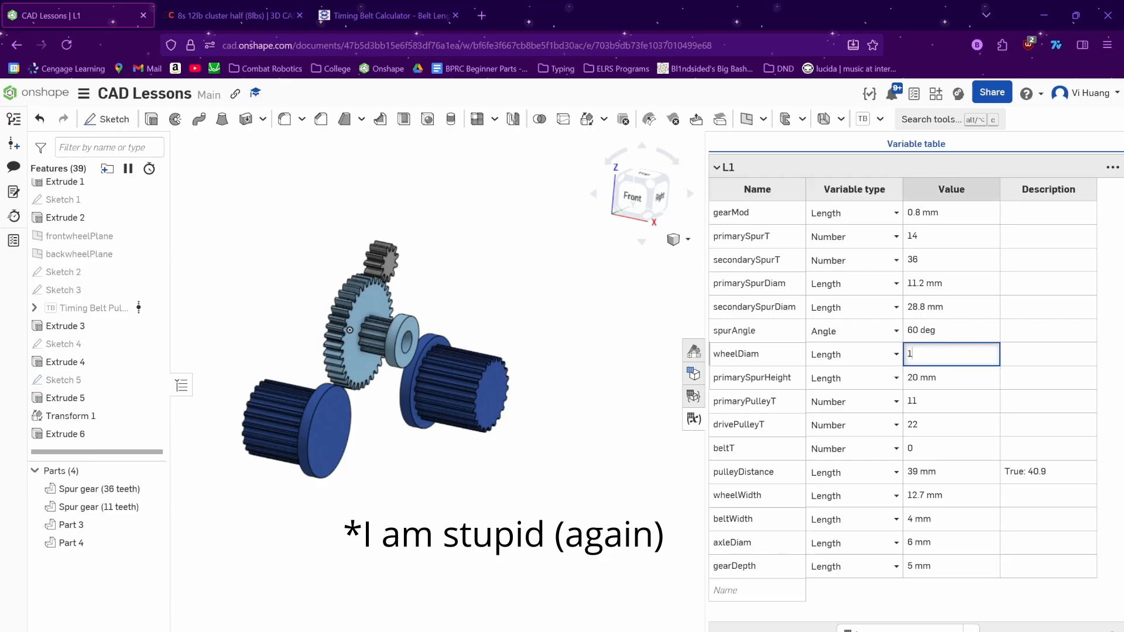
key(BackSpace)
text(28n)
key(Return)
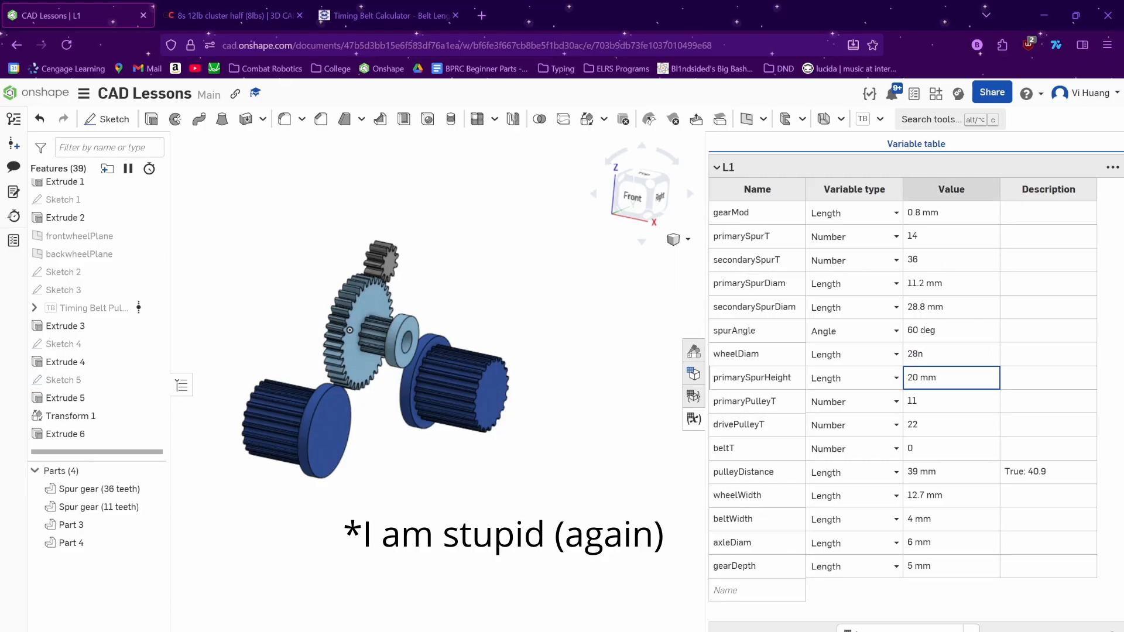
- Set wheelDiam to 2 in in the variable table and inspect the resized wheels beside the gears
double_click(961, 355)
text(2)
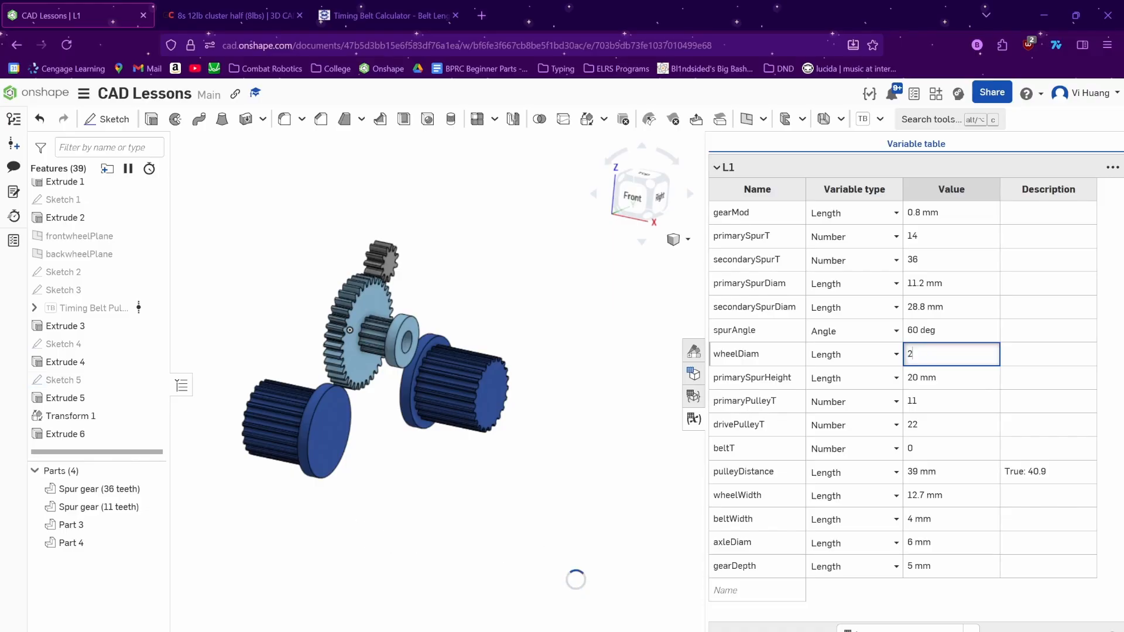
text(in)
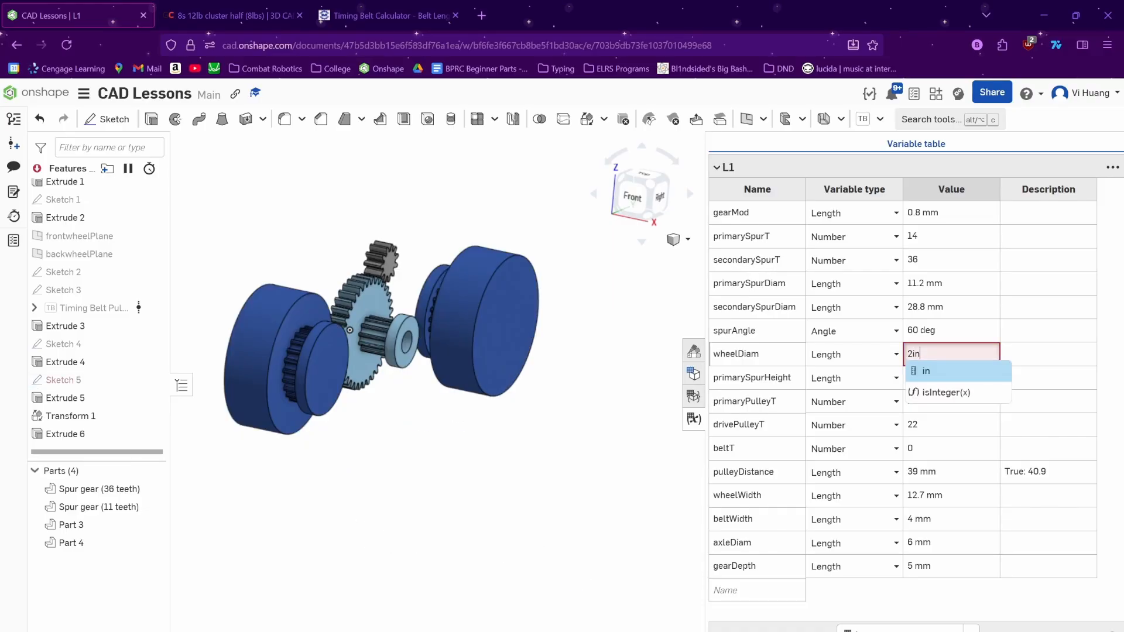
key(Return)
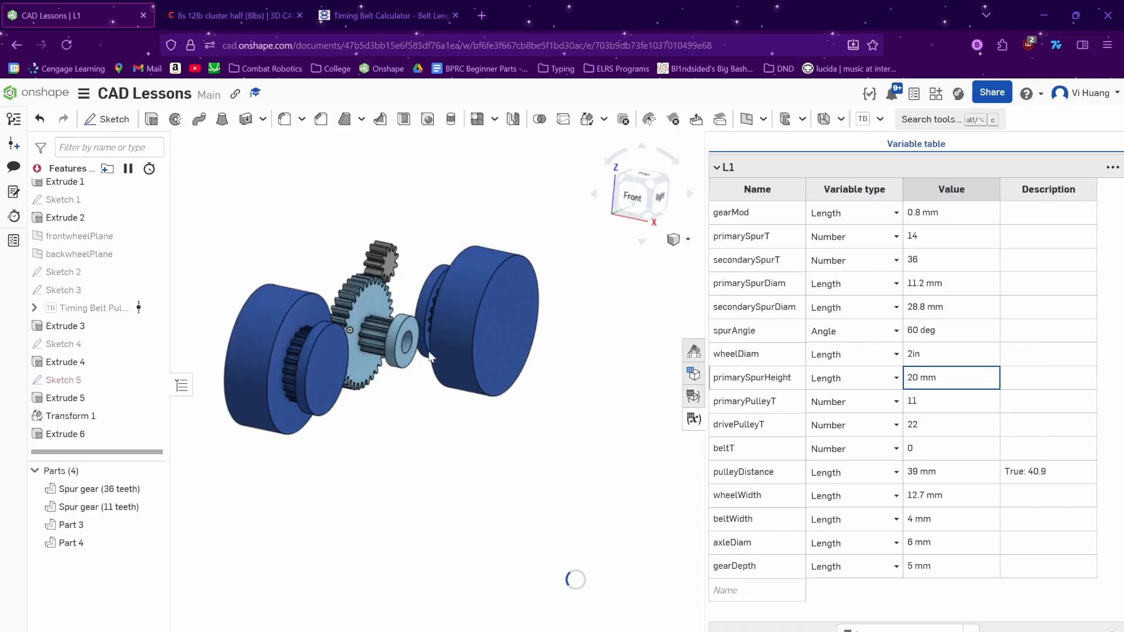
right_drag(549, 422, 526, 457)
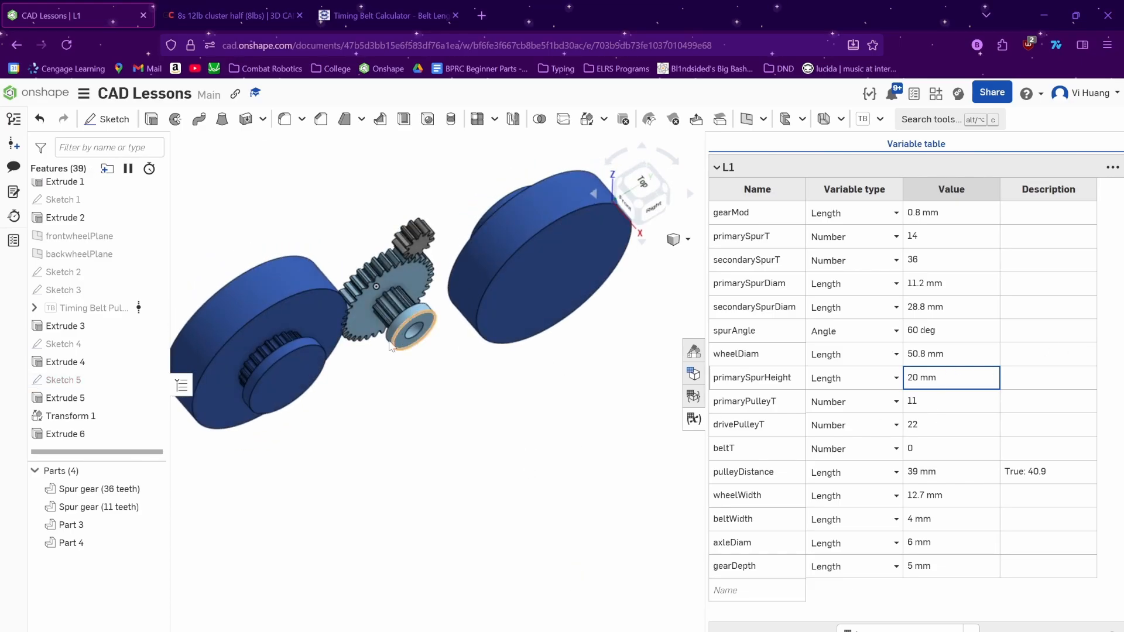
right_drag(425, 376, 473, 392)
- Set pulleyDistance to 55 mm in the variable table to space the wheels further from the gears
click(944, 473)
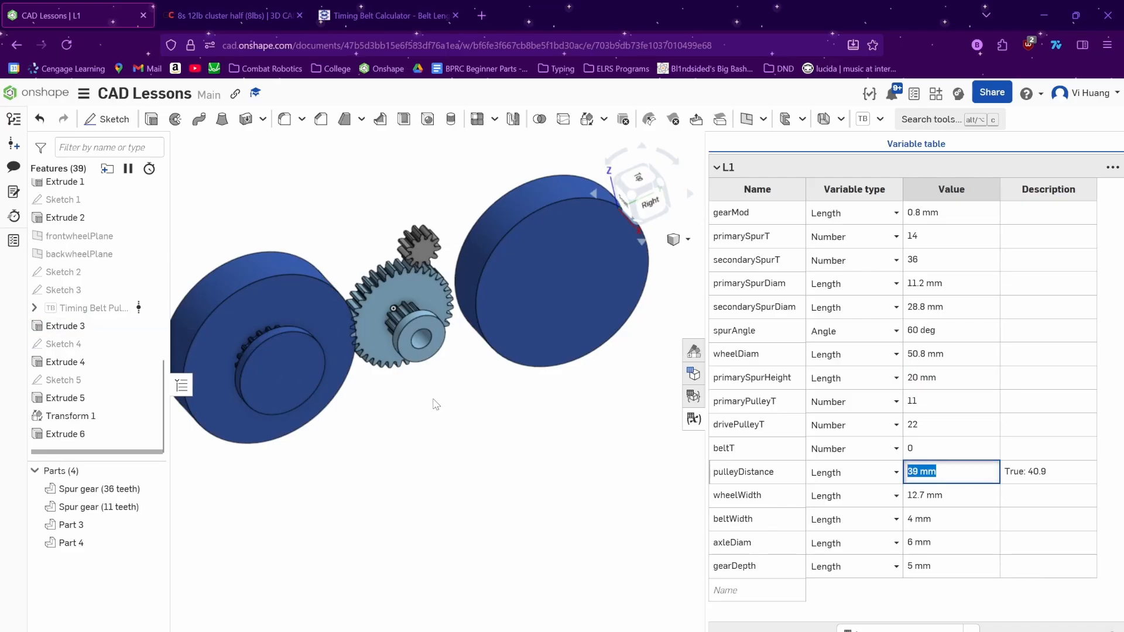
text(55)
key(Return)
mouse_move(439, 401)
right_down()
mouse_move(444, 387)
mouse_move(449, 399)
right_up()
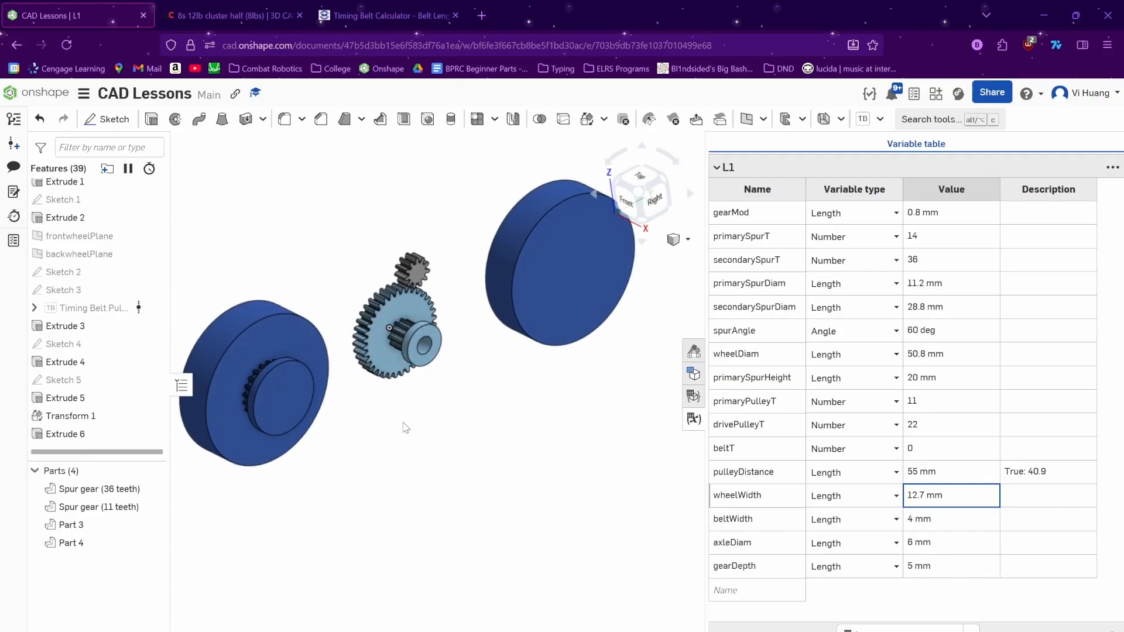
click(873, 612)
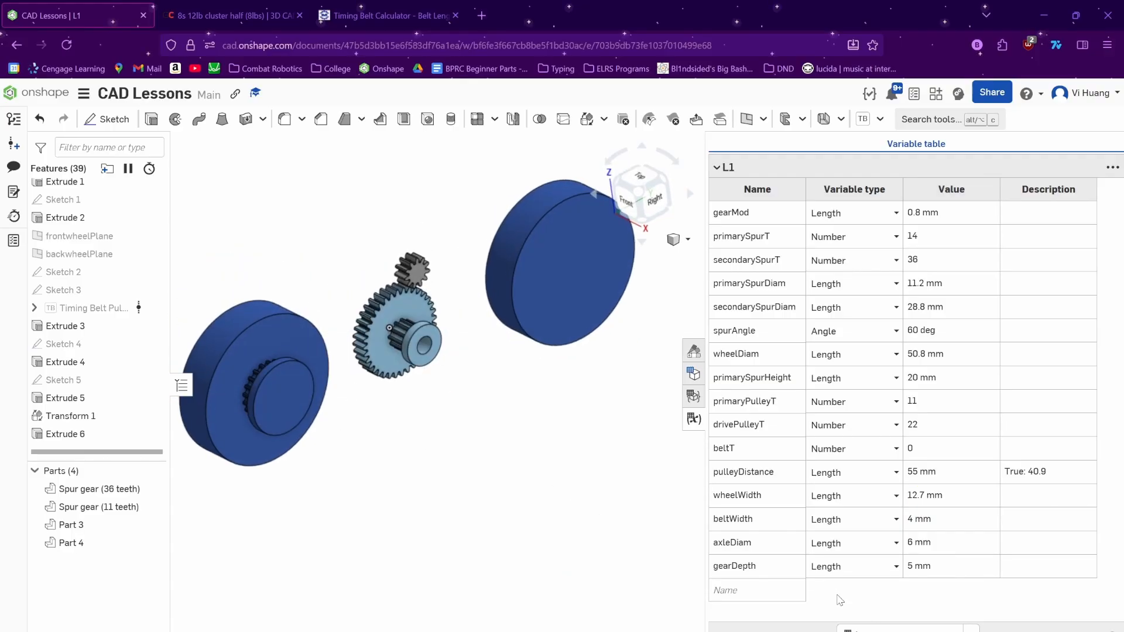
- Examine the spacing of the wheels, pulleys and gears from several angles and look through the feature list
right_drag(557, 465, 590, 474)
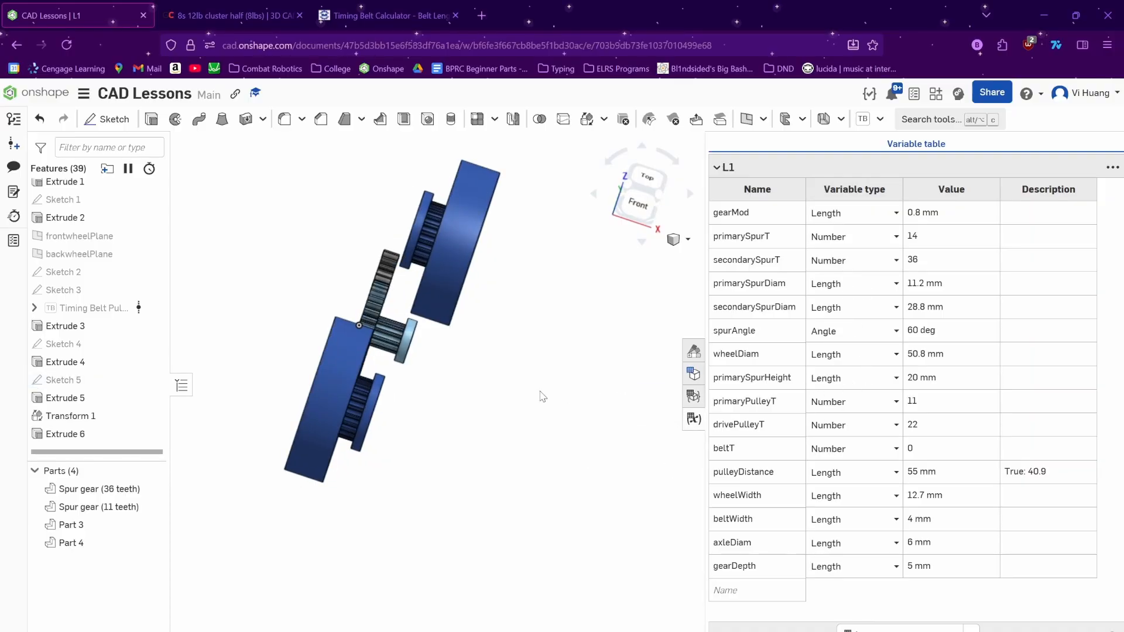
right_drag(541, 393, 515, 398)
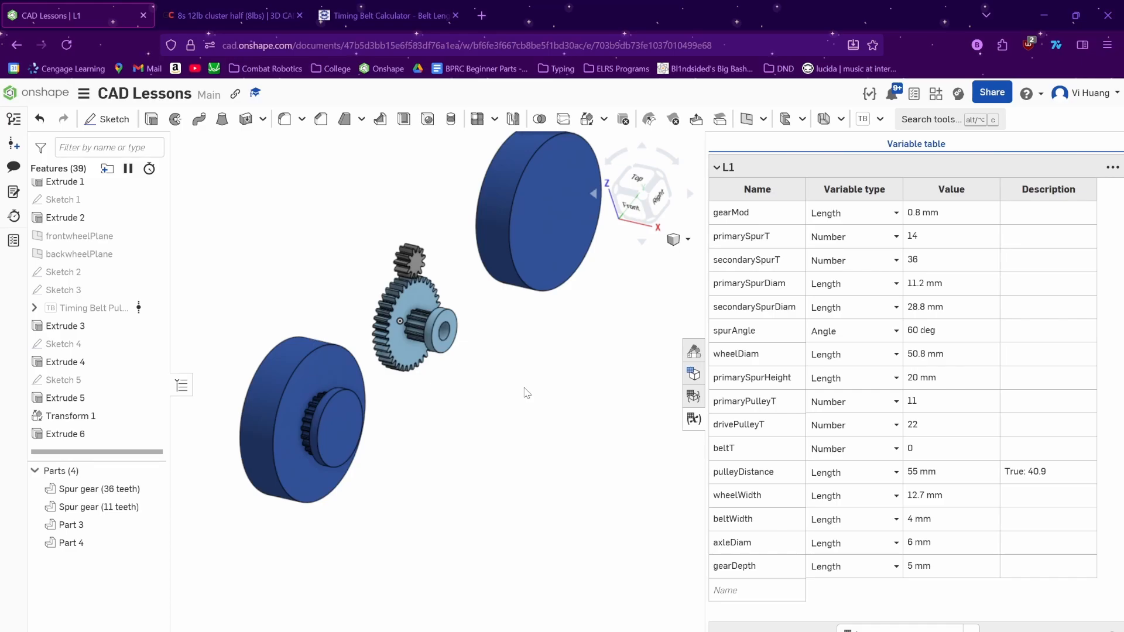
middle_drag(461, 363, 473, 415)
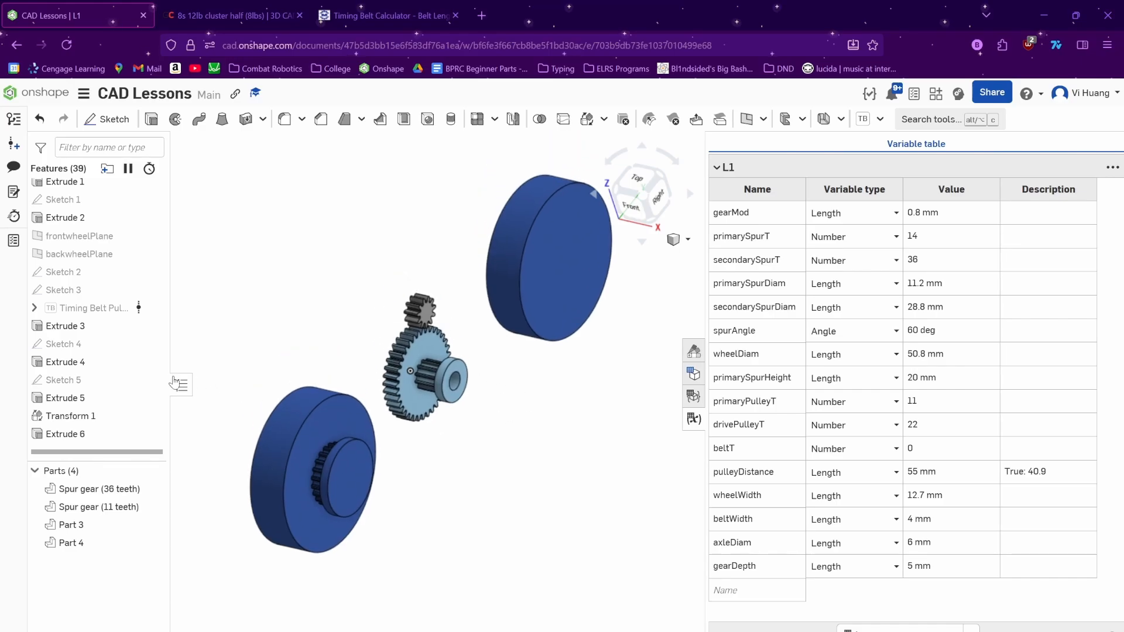
scroll(149, 375, up, 3)
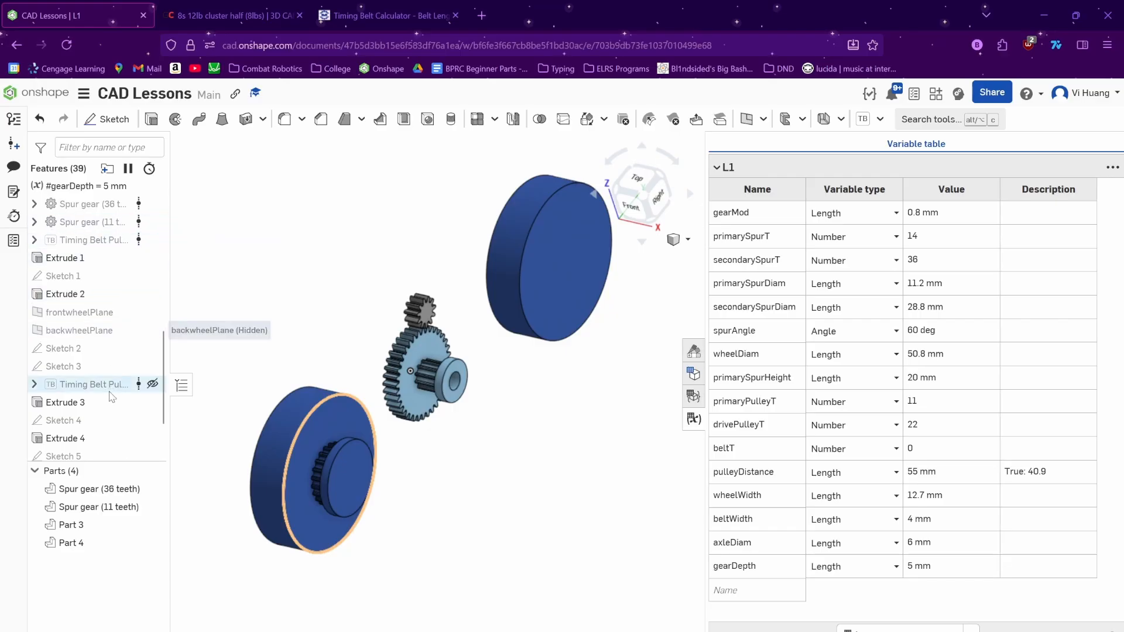
scroll(112, 396, down, 1)
scroll(75, 328, up, 1)
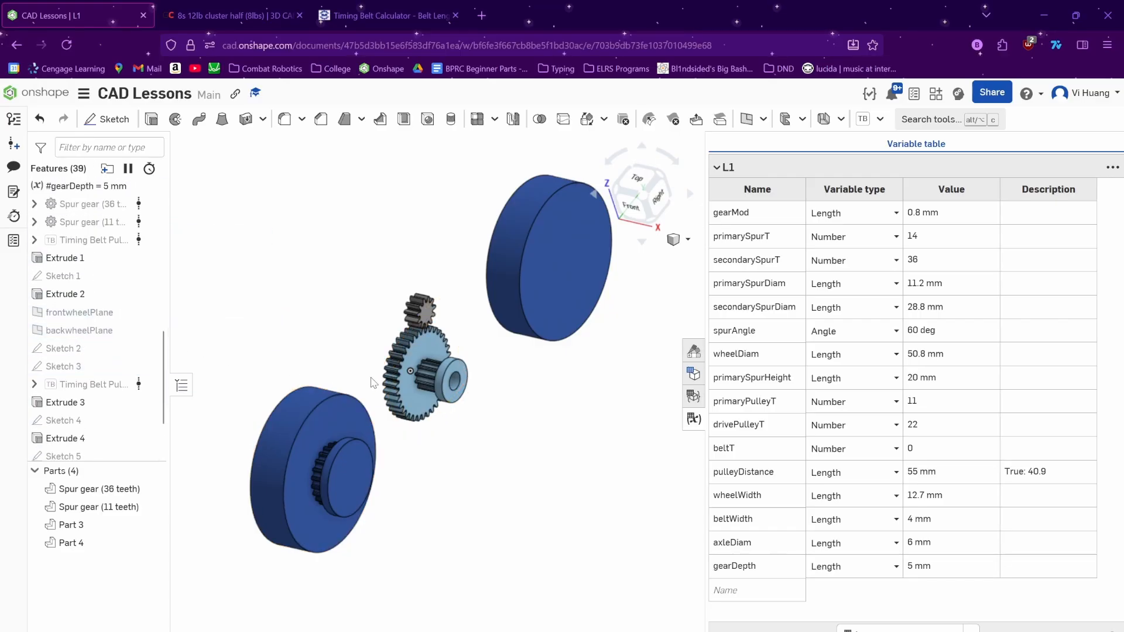
mouse_move(371, 379)
right_down()
mouse_move(434, 392)
mouse_move(381, 366)
mouse_move(366, 393)
right_up()
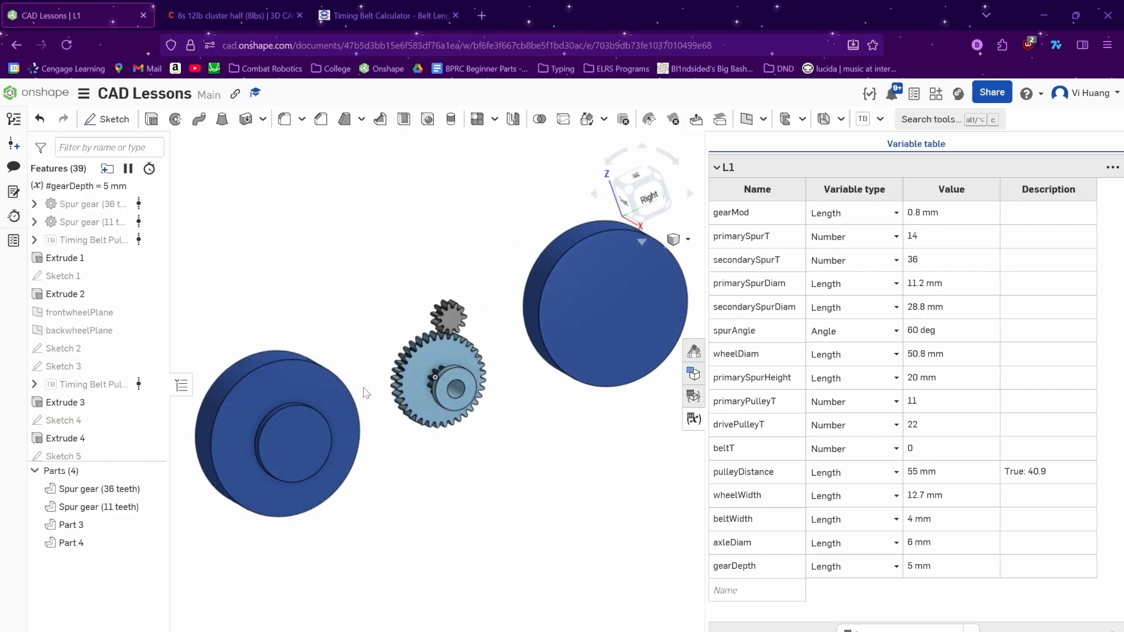